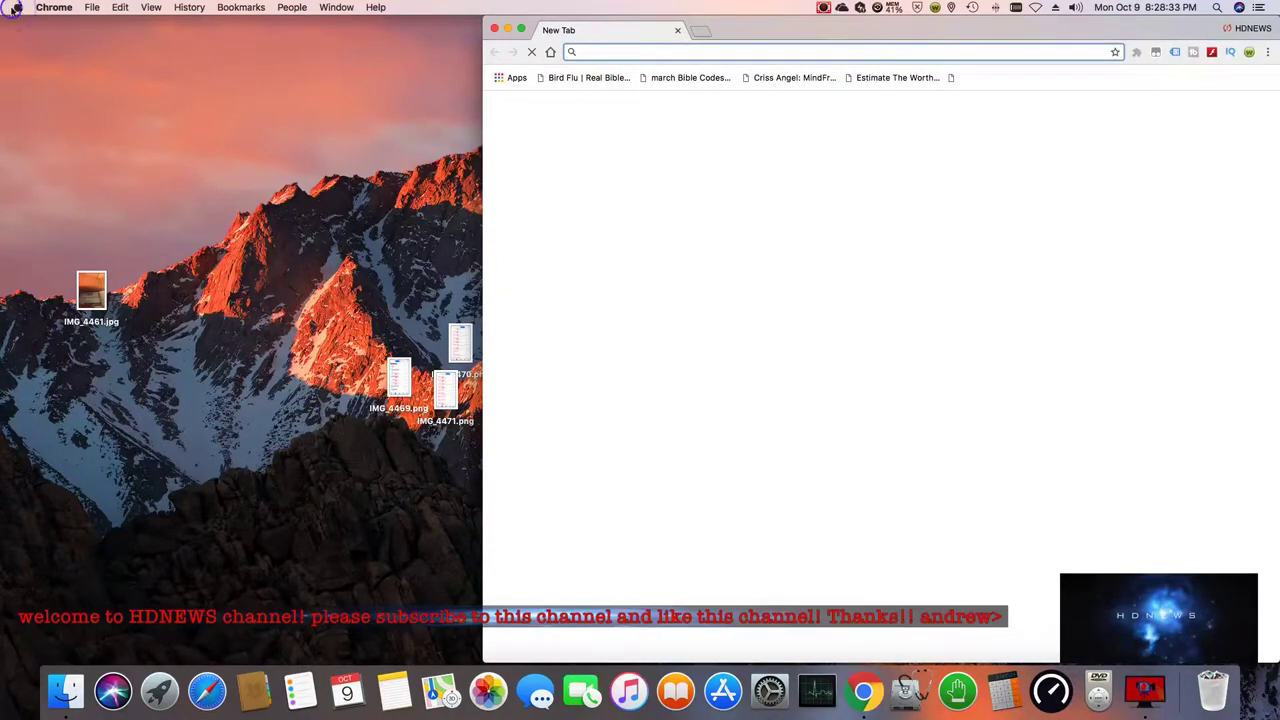
Open the Apple menu to look up this Mac's hardware details.
left_click(17, 7)
View About This Mac's 8 GB memory details and open Apple's memory upgrade instructions.
left_click(17, 7)
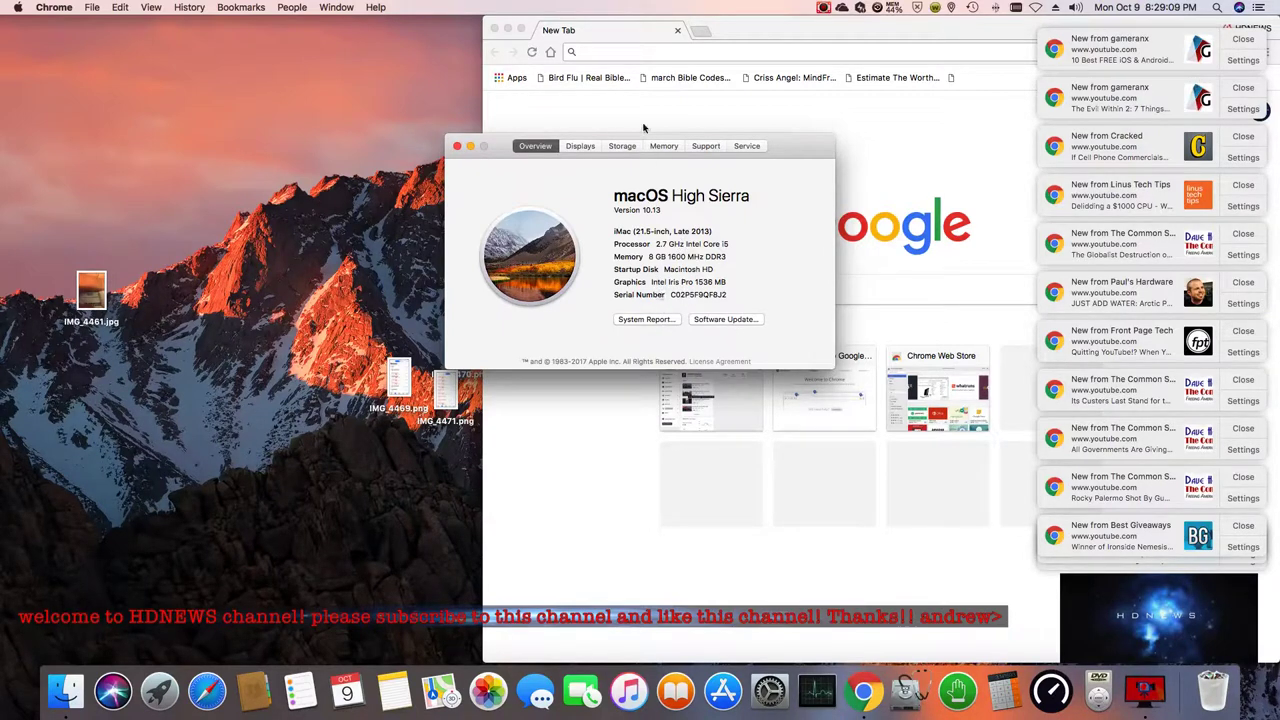
left_click(663, 146)
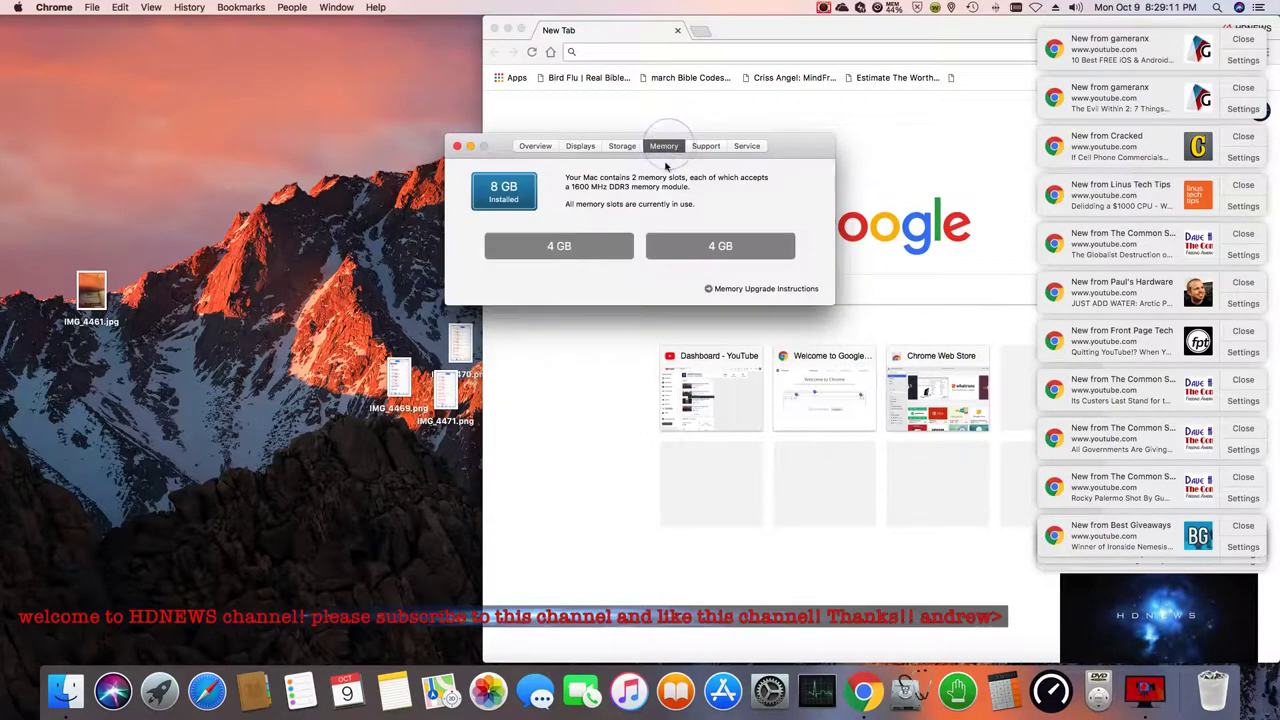
left_click(744, 291)
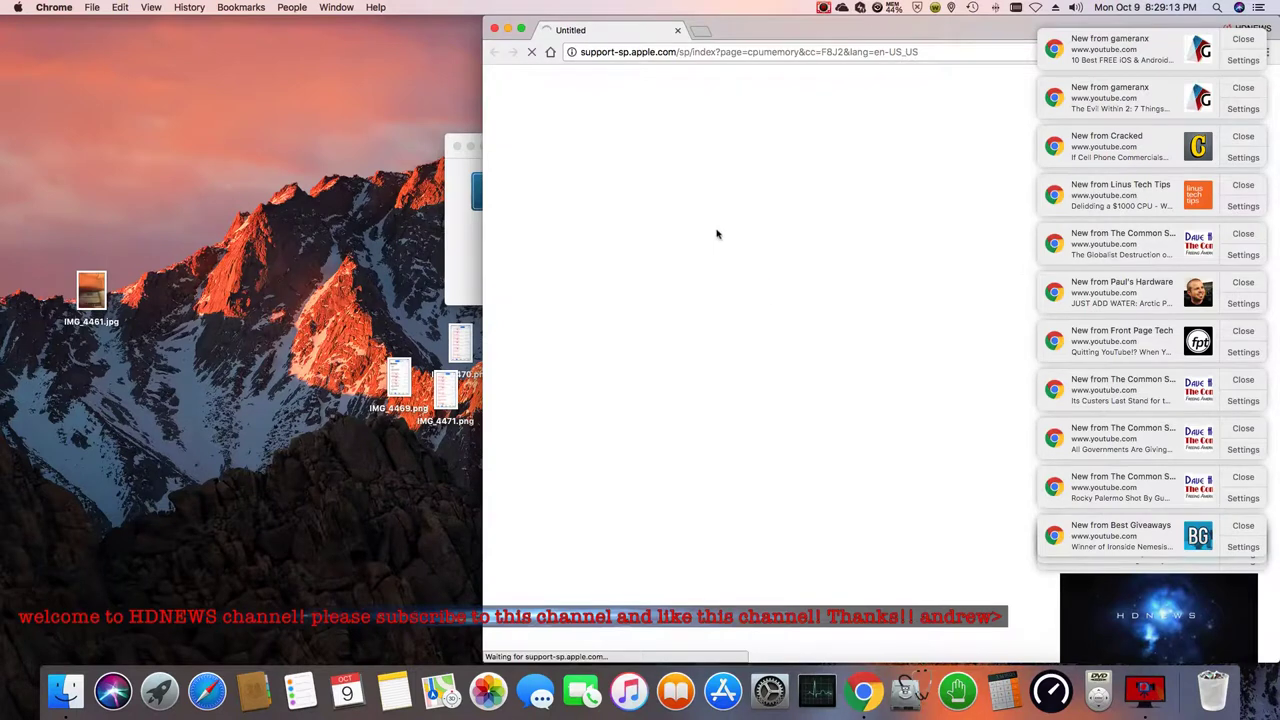
Dismiss the gameranx video notification covering the Install memory in an iMac page.
left_click(1243, 39)
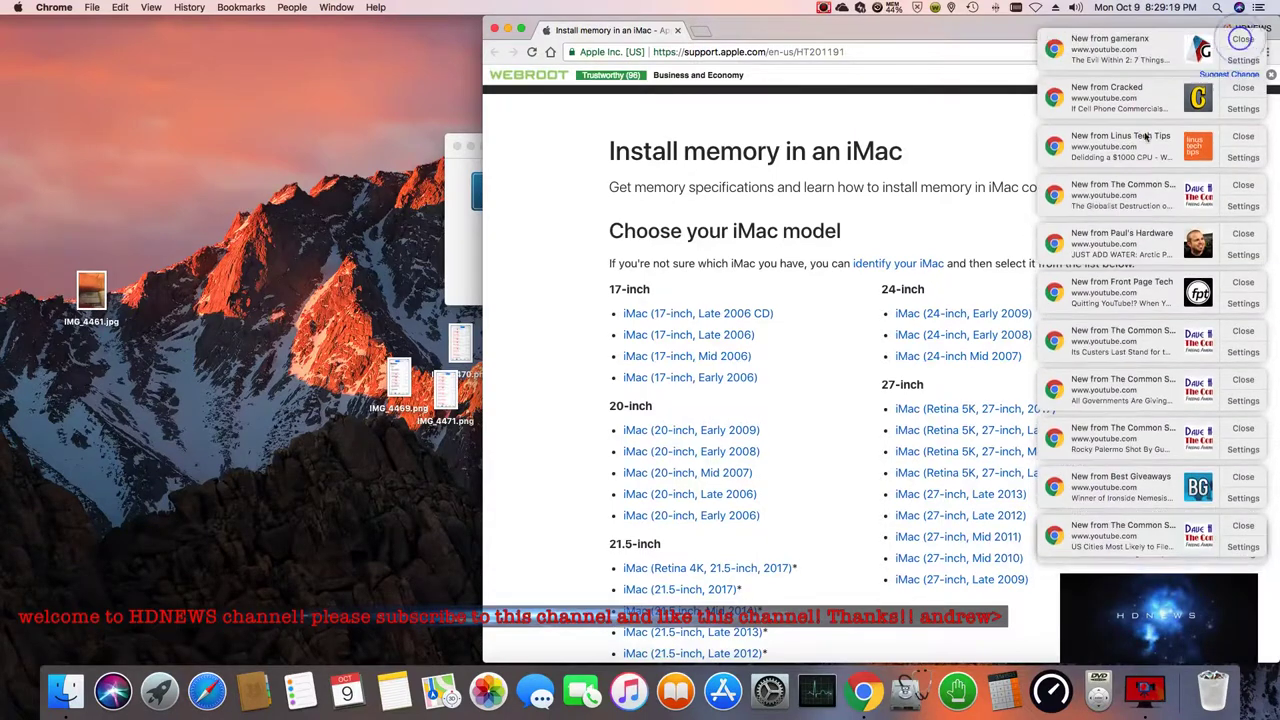
scroll(820, 307, "down", 3)
scroll(820, 307, "down", 2)
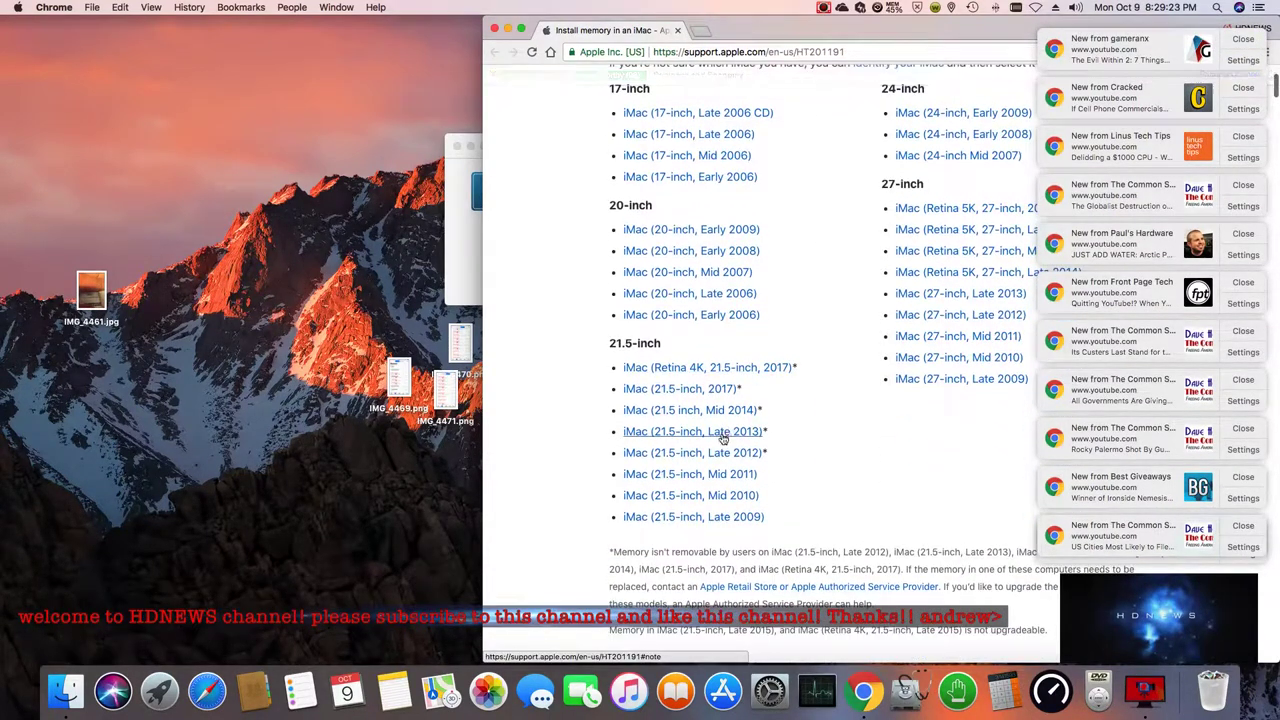
scroll(722, 440, "down", 5)
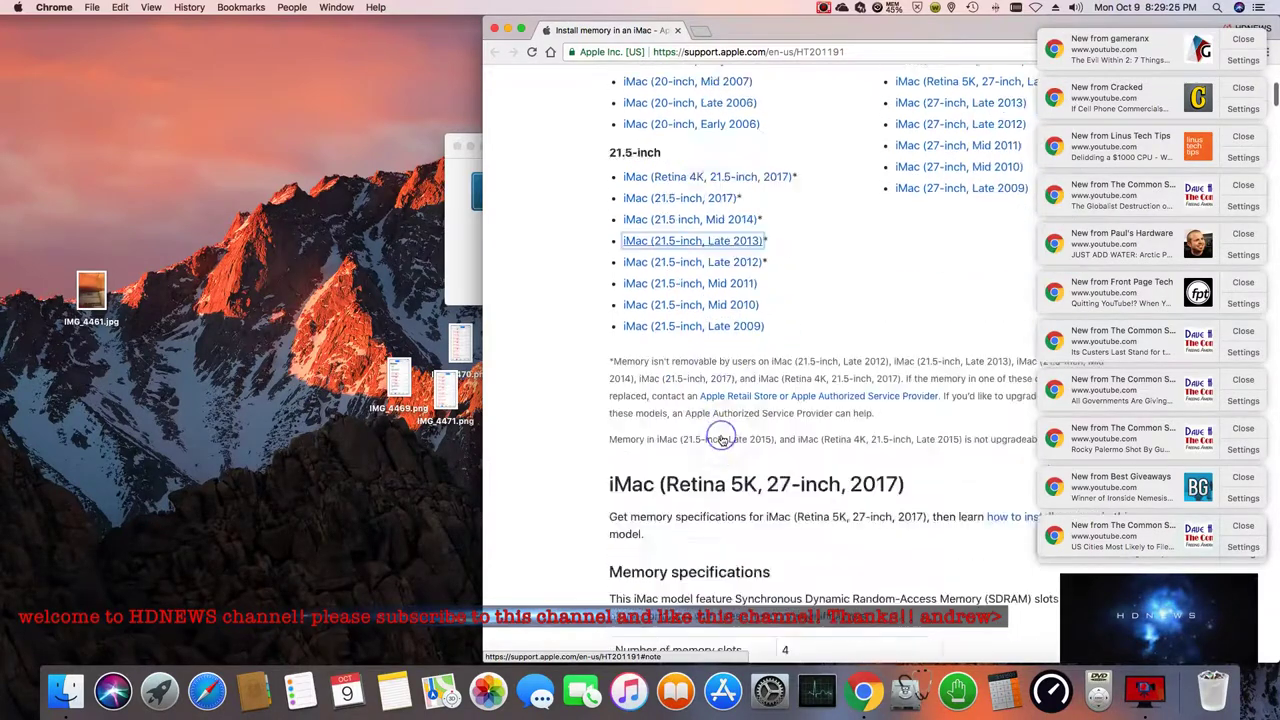
scroll(722, 440, "down", 5)
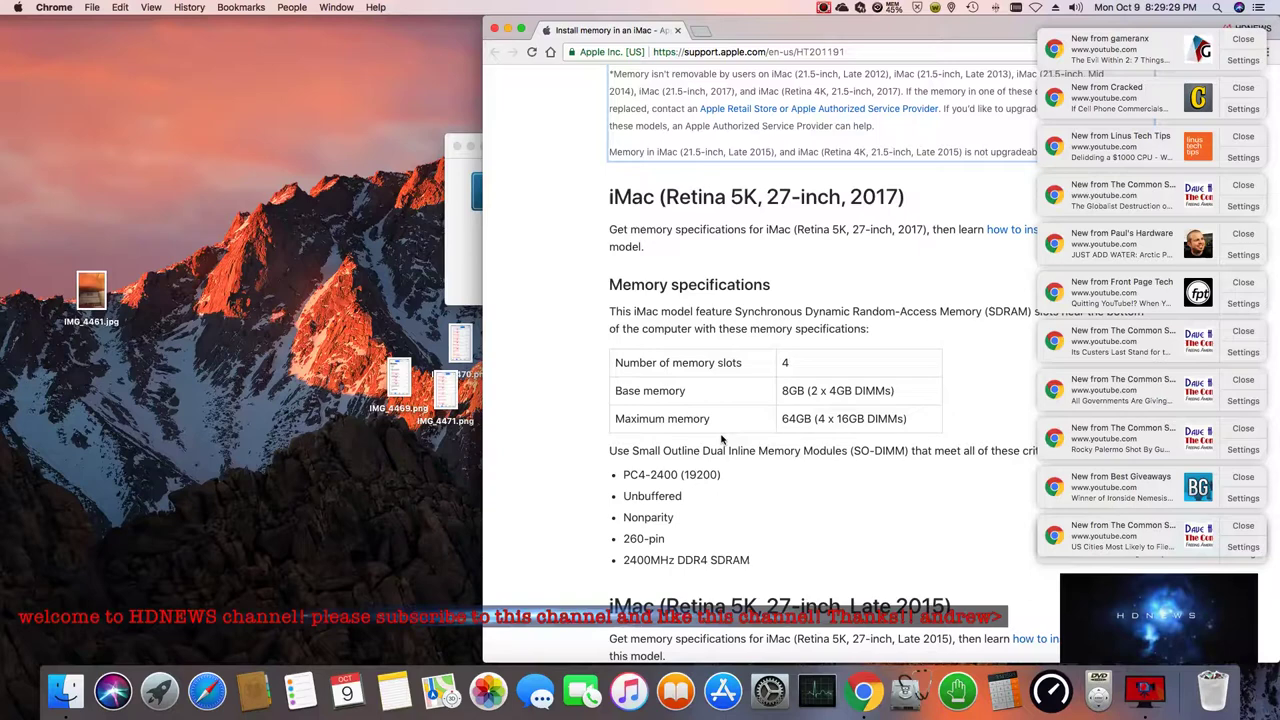
scroll(722, 440, "down", 3)
scroll(722, 440, "down", 3)
scroll(722, 440, "down", 3)
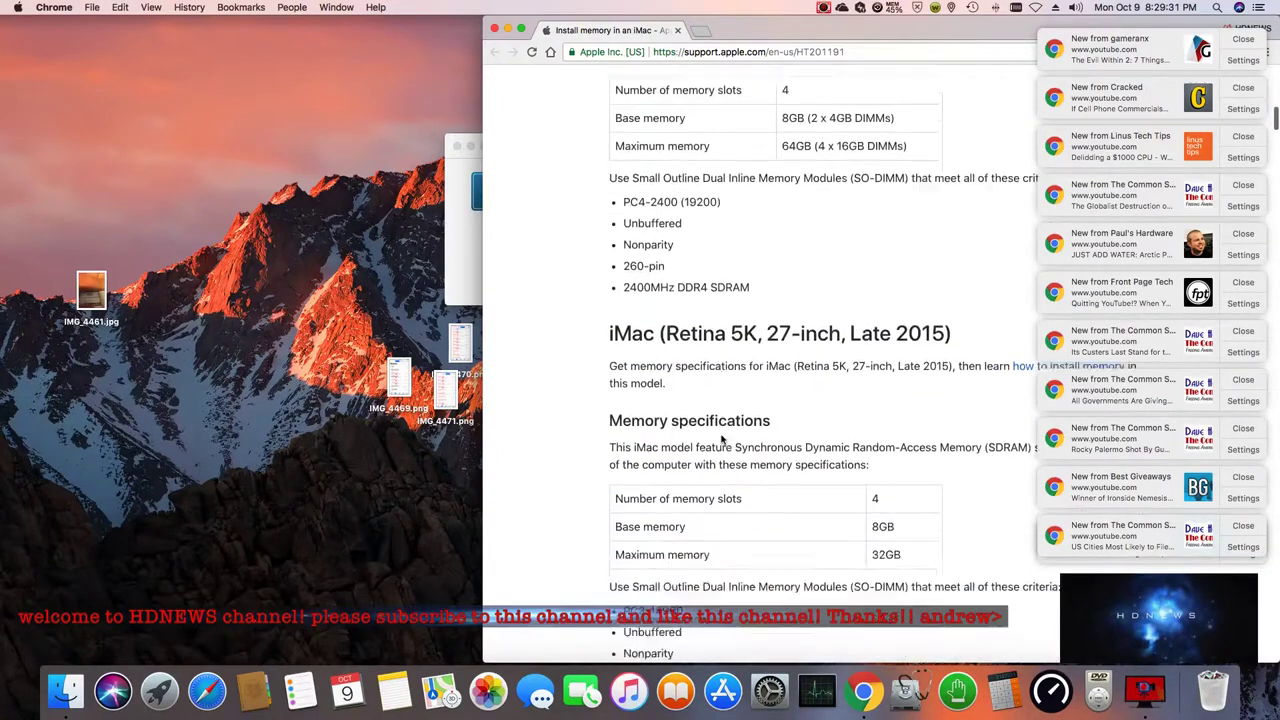
scroll(722, 440, "down", 3)
scroll(722, 440, "down", 2)
scroll(722, 440, "down", 5)
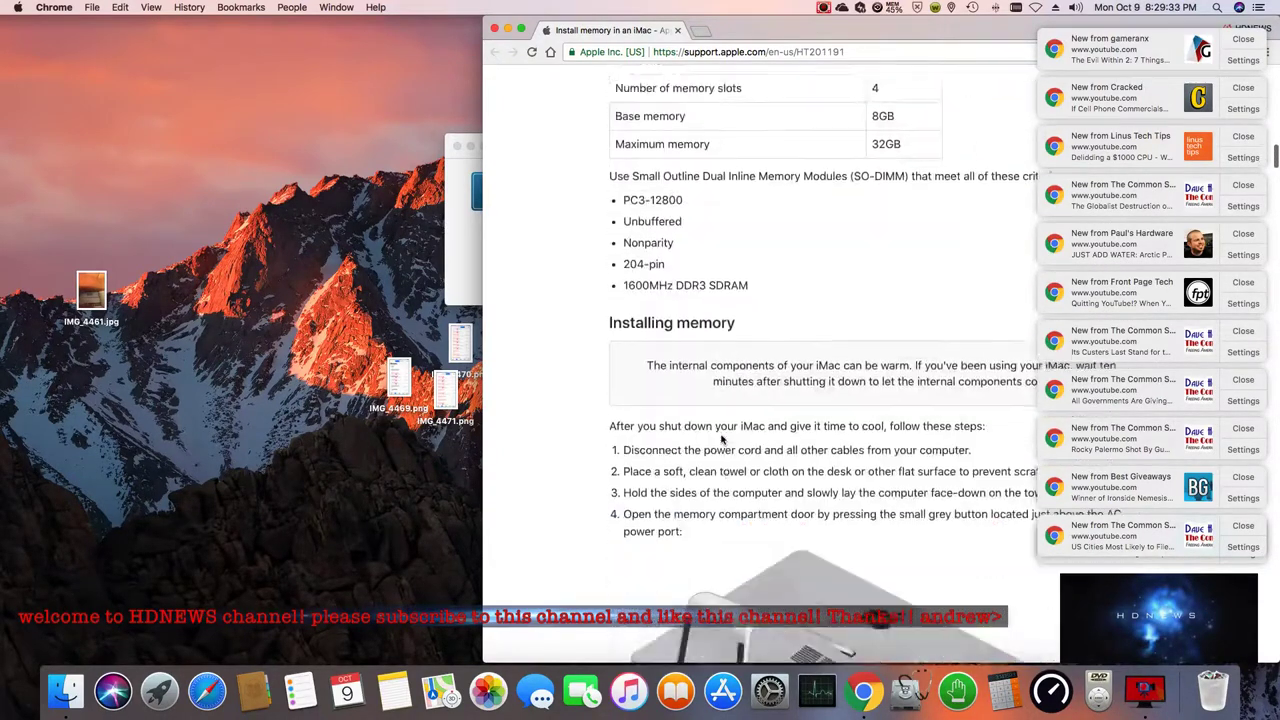
scroll(722, 440, "down", 4)
scroll(722, 440, "up", 5)
scroll(722, 440, "up", 2)
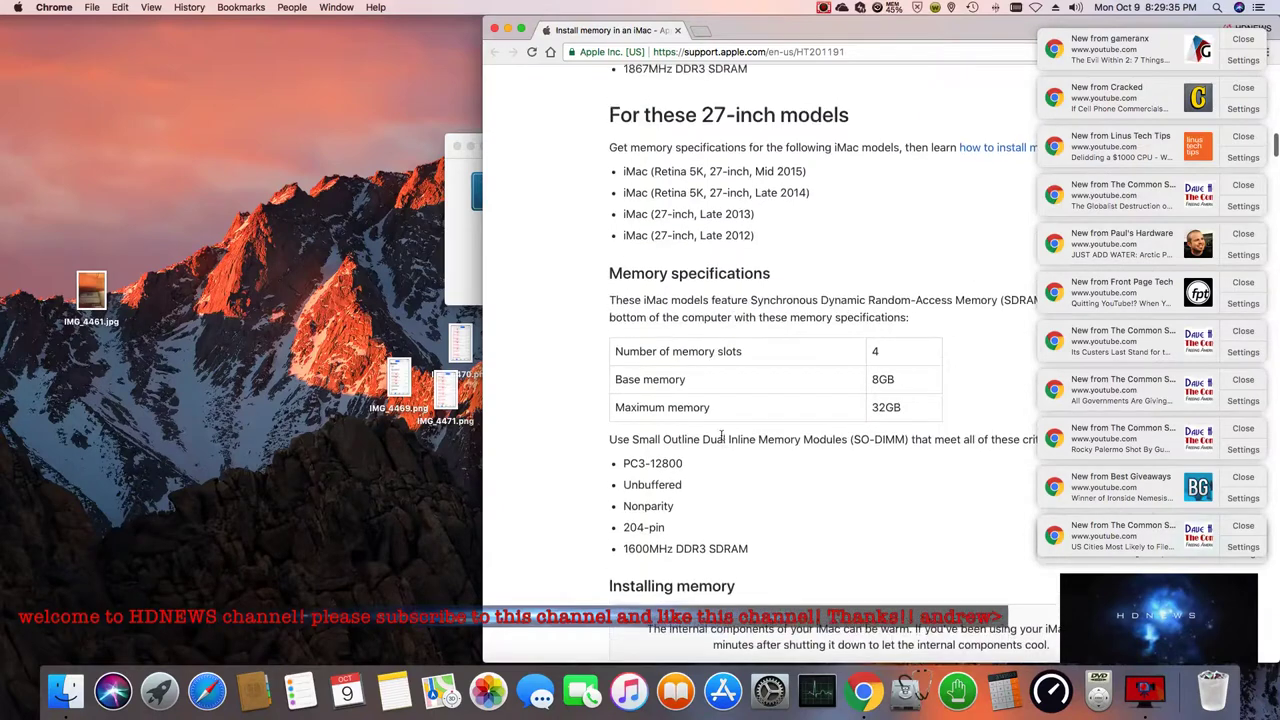
scroll(722, 440, "up", 3)
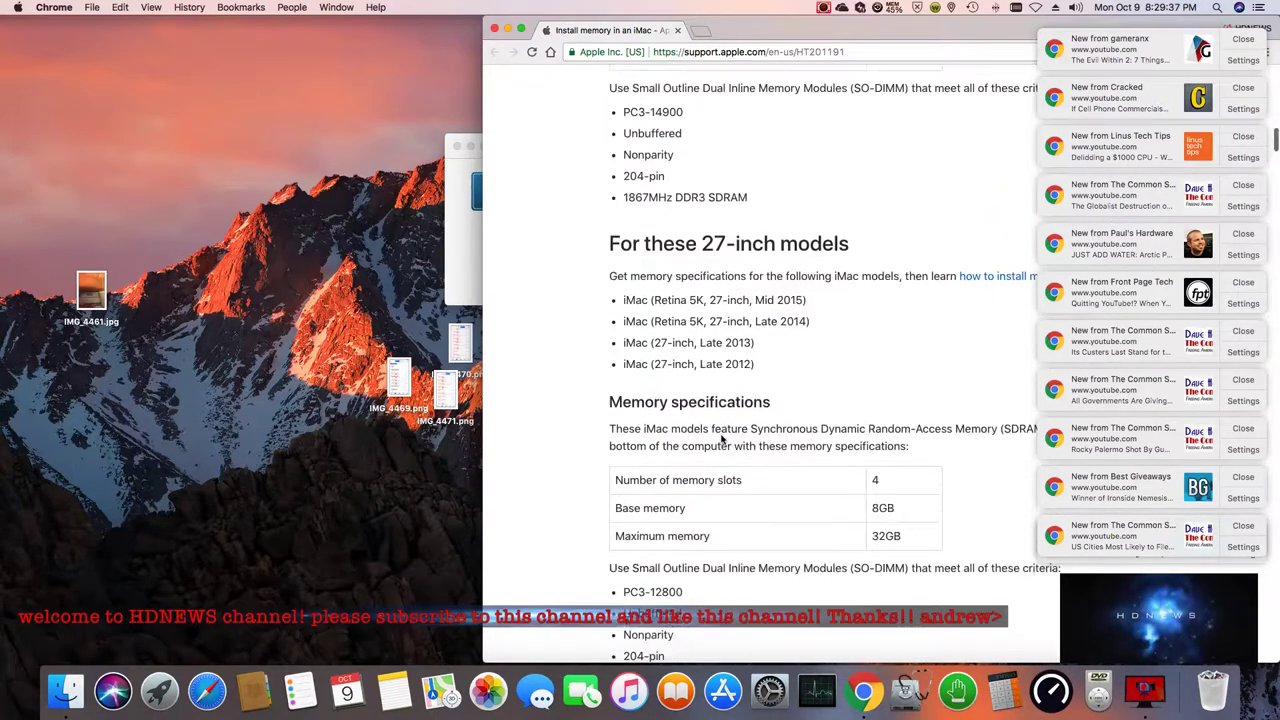
scroll(722, 440, "up", 3)
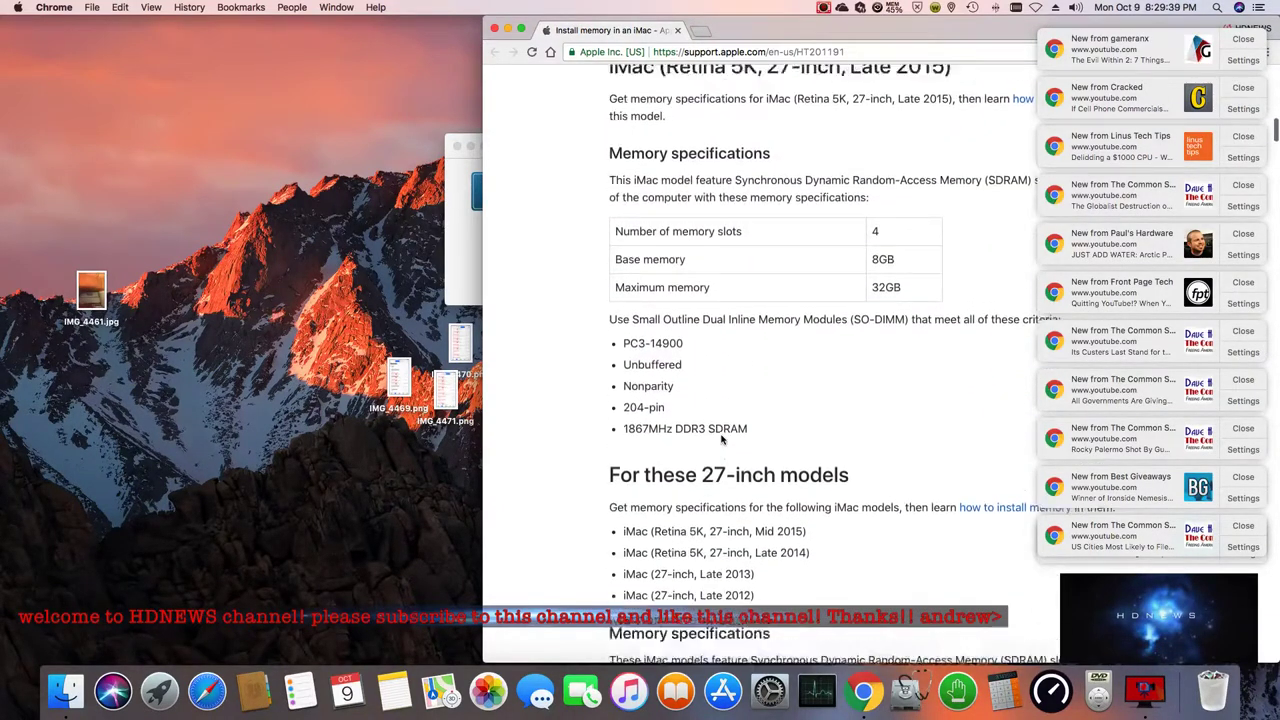
scroll(722, 440, "up", 3)
scroll(722, 440, "up", 3)
scroll(722, 440, "up", 2)
scroll(722, 440, "up", 1)
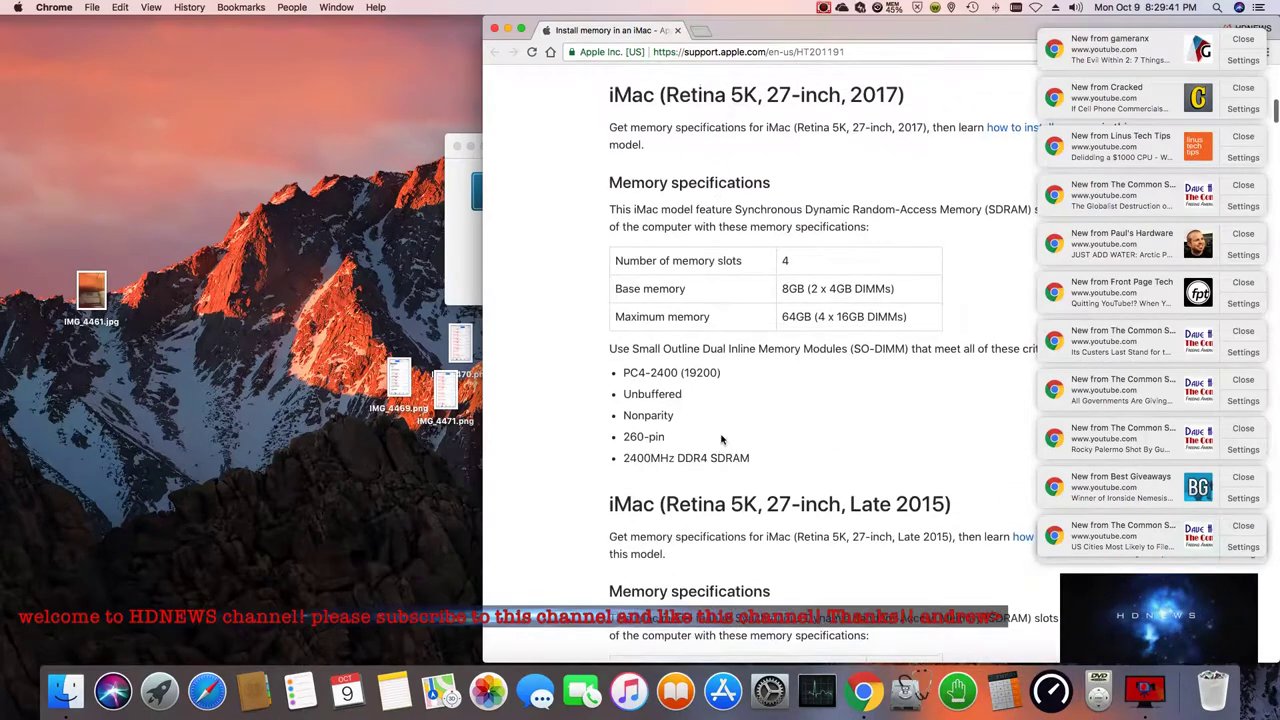
scroll(722, 440, "up", 2)
scroll(722, 440, "up", 3)
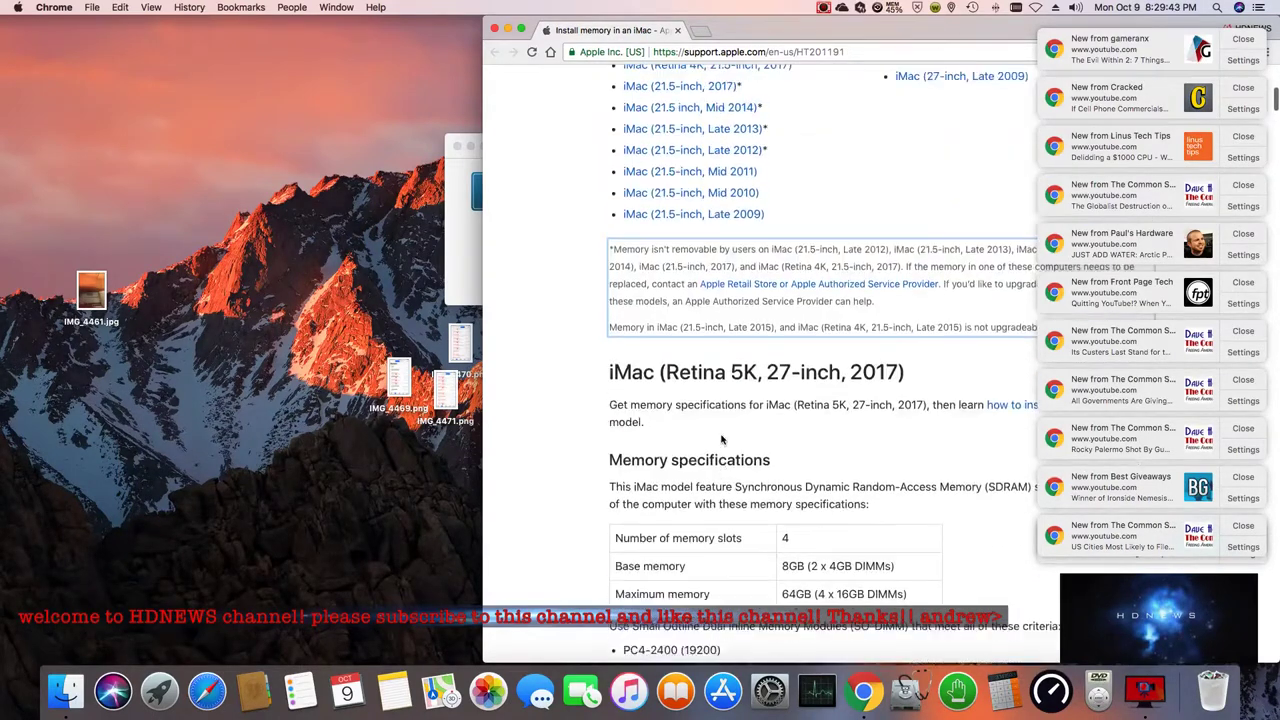
scroll(722, 440, "up", 2)
scroll(697, 374, "up", 2)
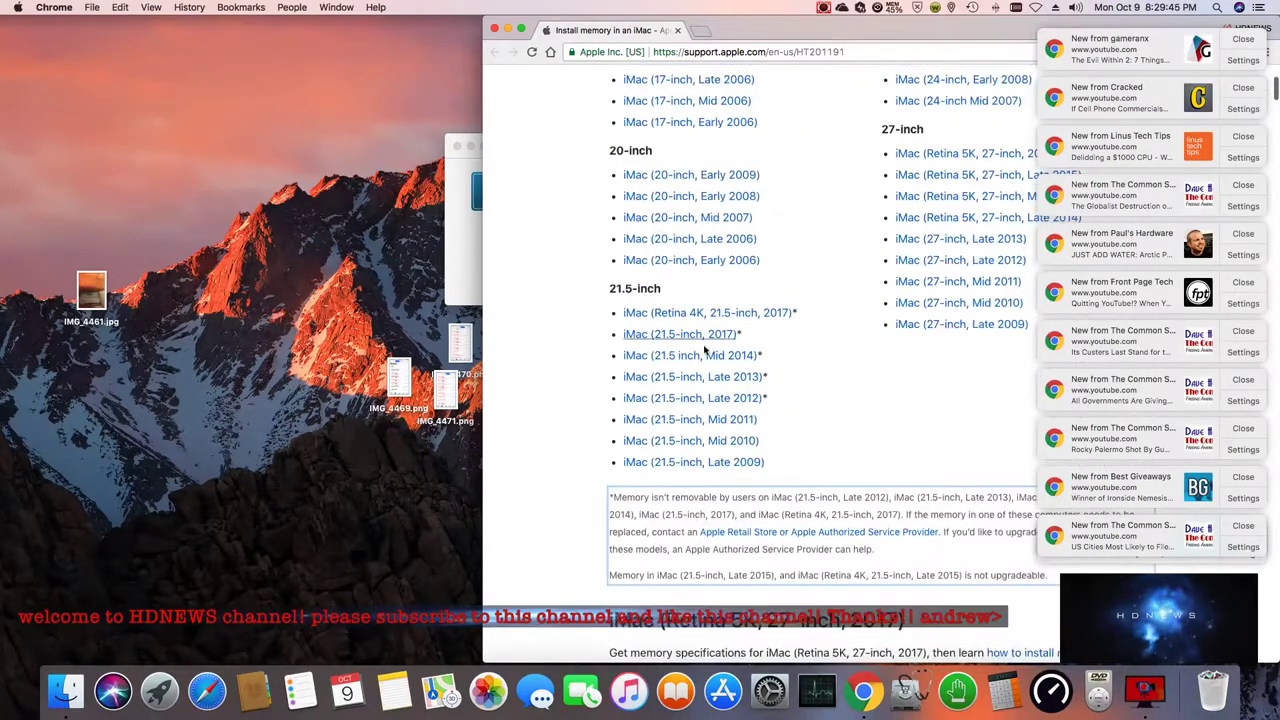
scroll(697, 374, "up", 2)
scroll(697, 380, "down", 3)
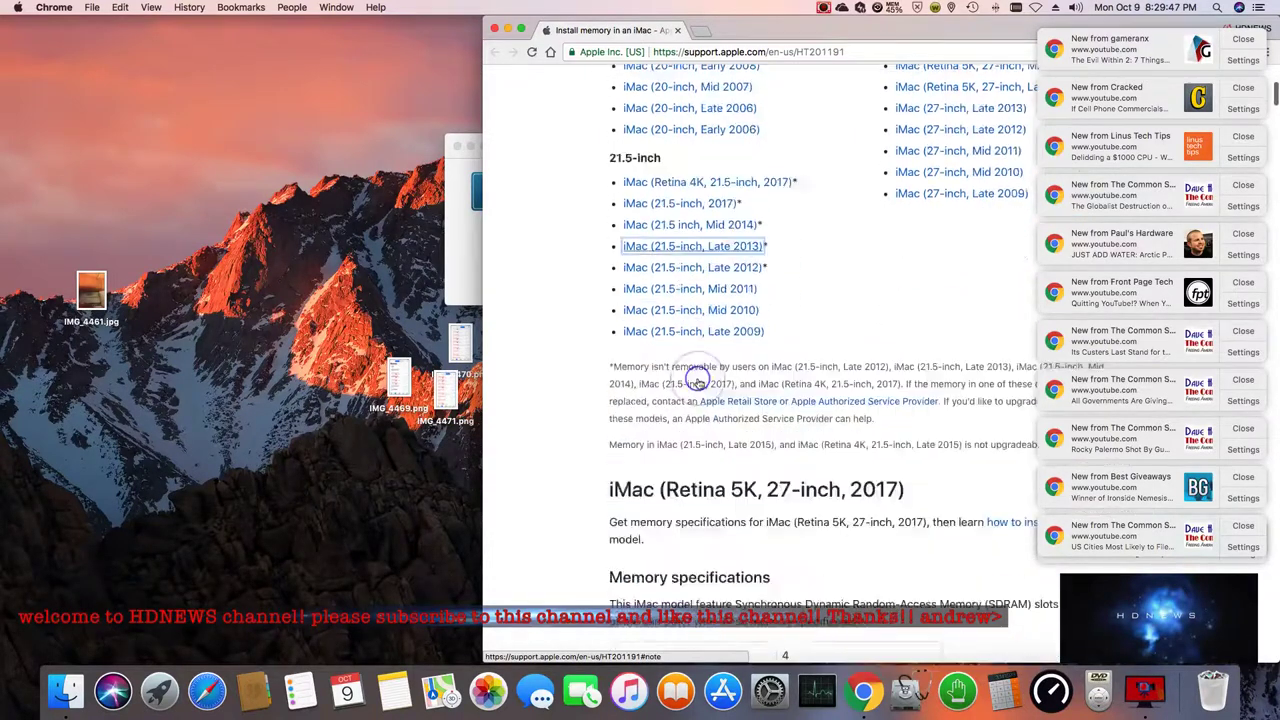
scroll(697, 380, "down", 3)
scroll(697, 380, "down", 1)
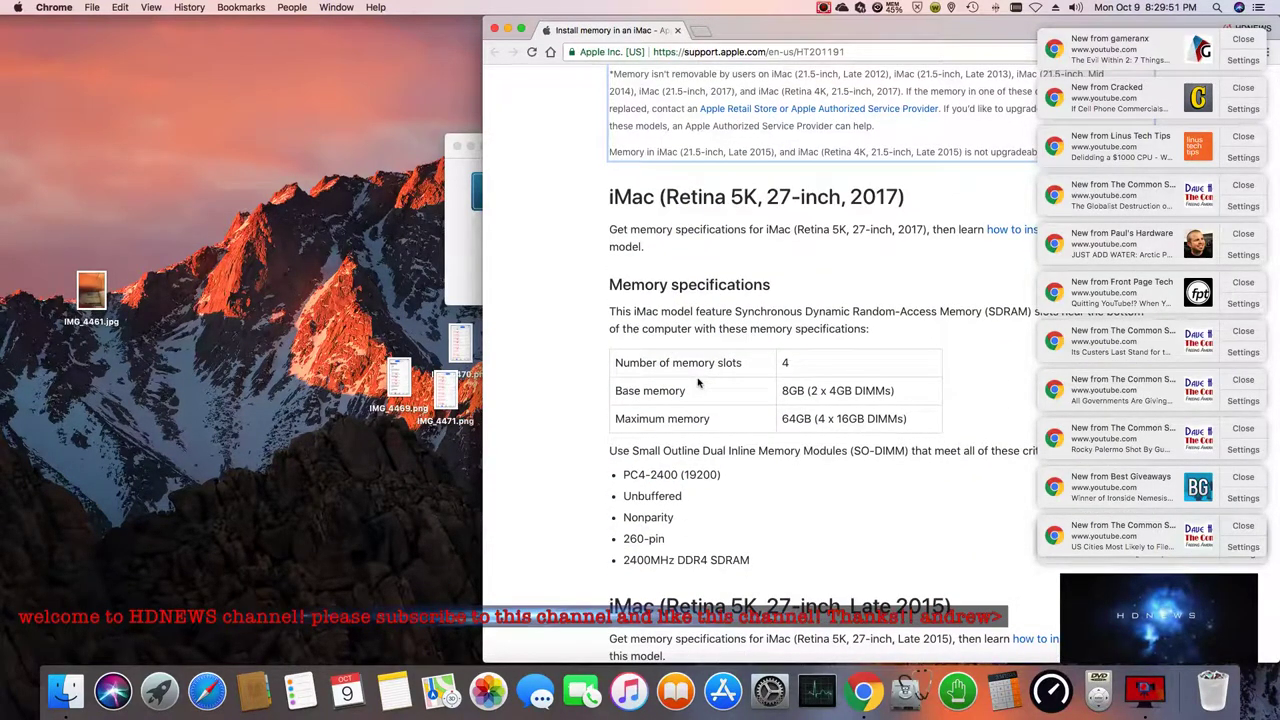
scroll(698, 382, "down", 2)
scroll(698, 382, "down", 1)
scroll(698, 382, "down", 1)
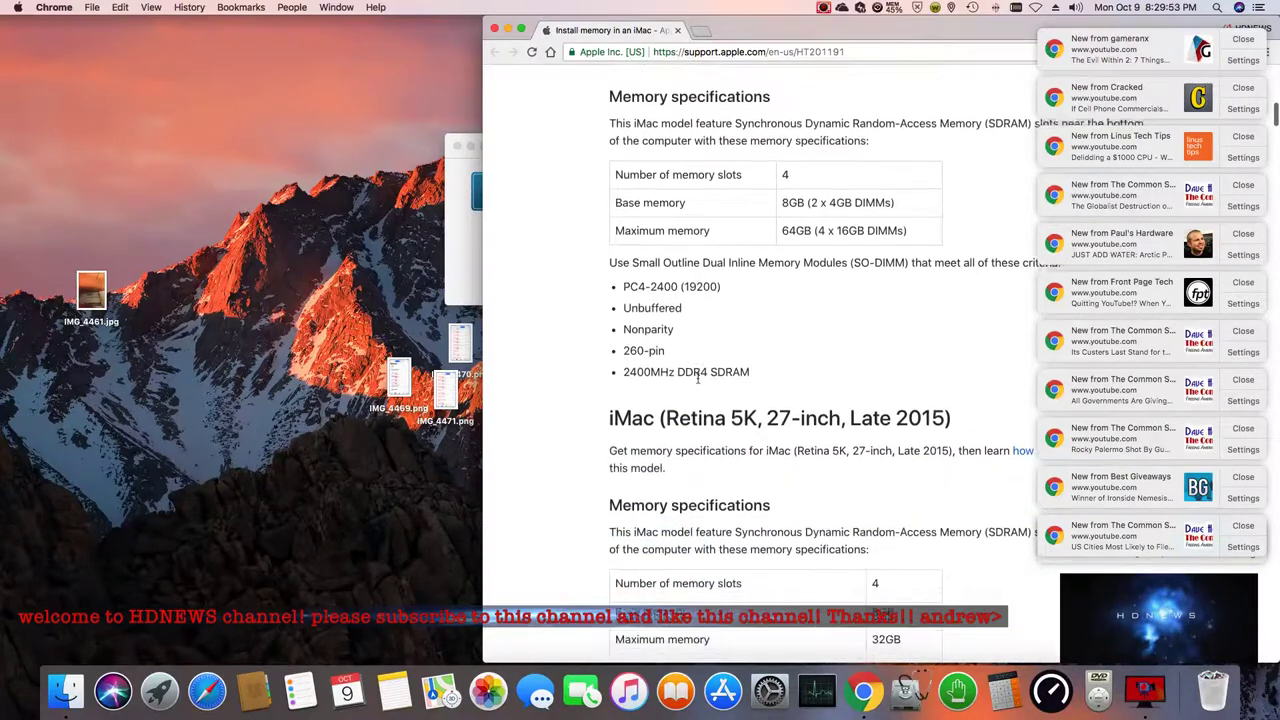
scroll(698, 380, "down", 2)
scroll(698, 380, "down", 1)
scroll(698, 380, "down", 1)
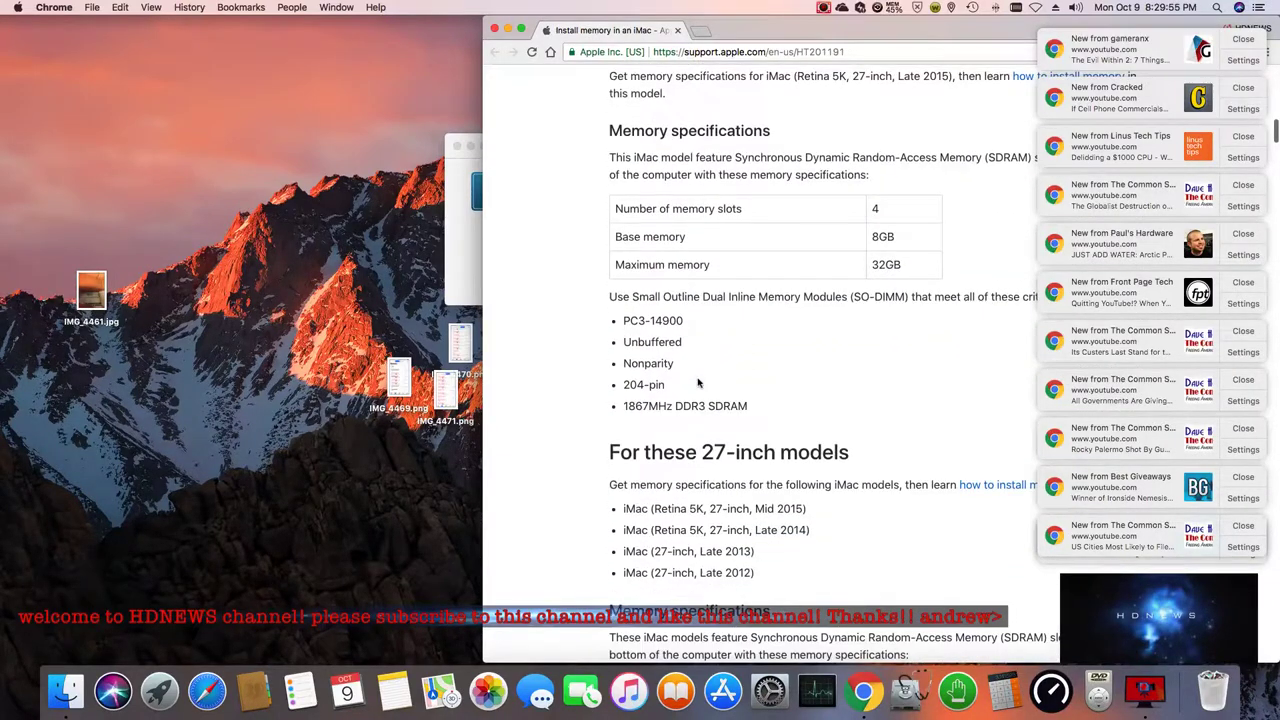
scroll(698, 382, "down", 3)
scroll(698, 382, "down", 3)
scroll(698, 382, "down", 4)
scroll(698, 382, "down", 2)
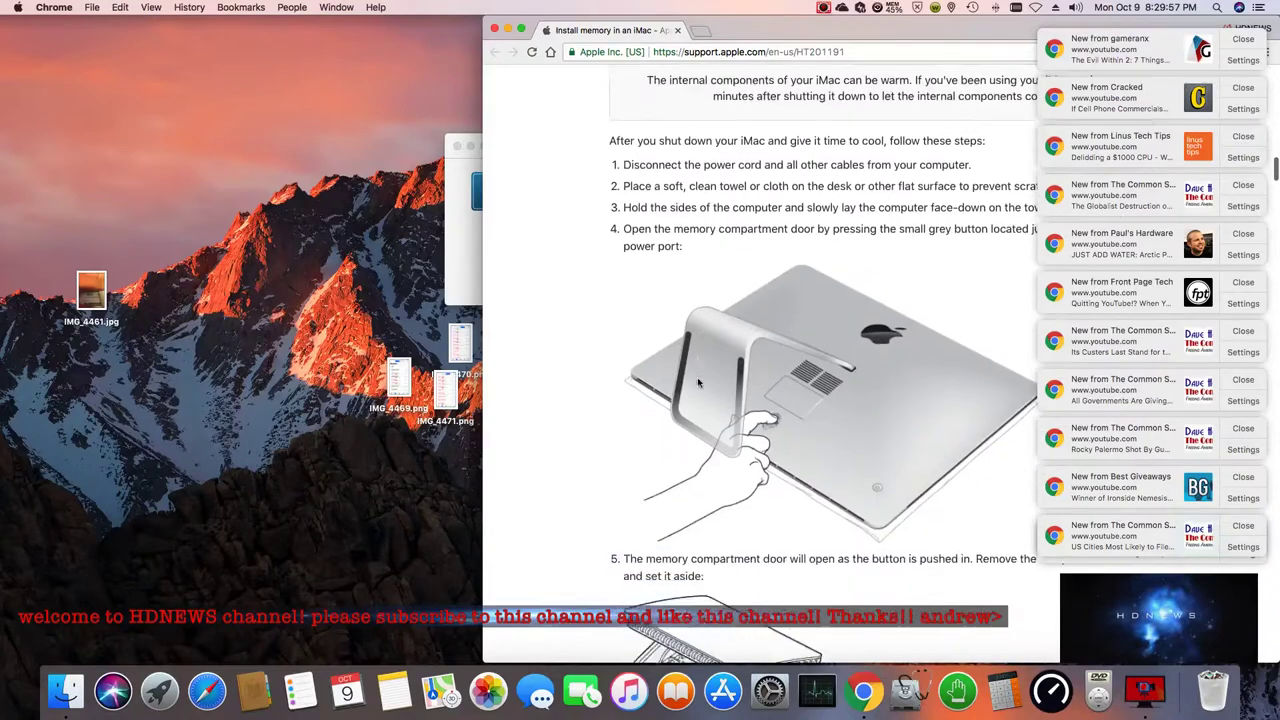
scroll(698, 382, "down", 5)
scroll(698, 382, "down", 3)
scroll(698, 382, "down", 3)
scroll(698, 382, "down", 2)
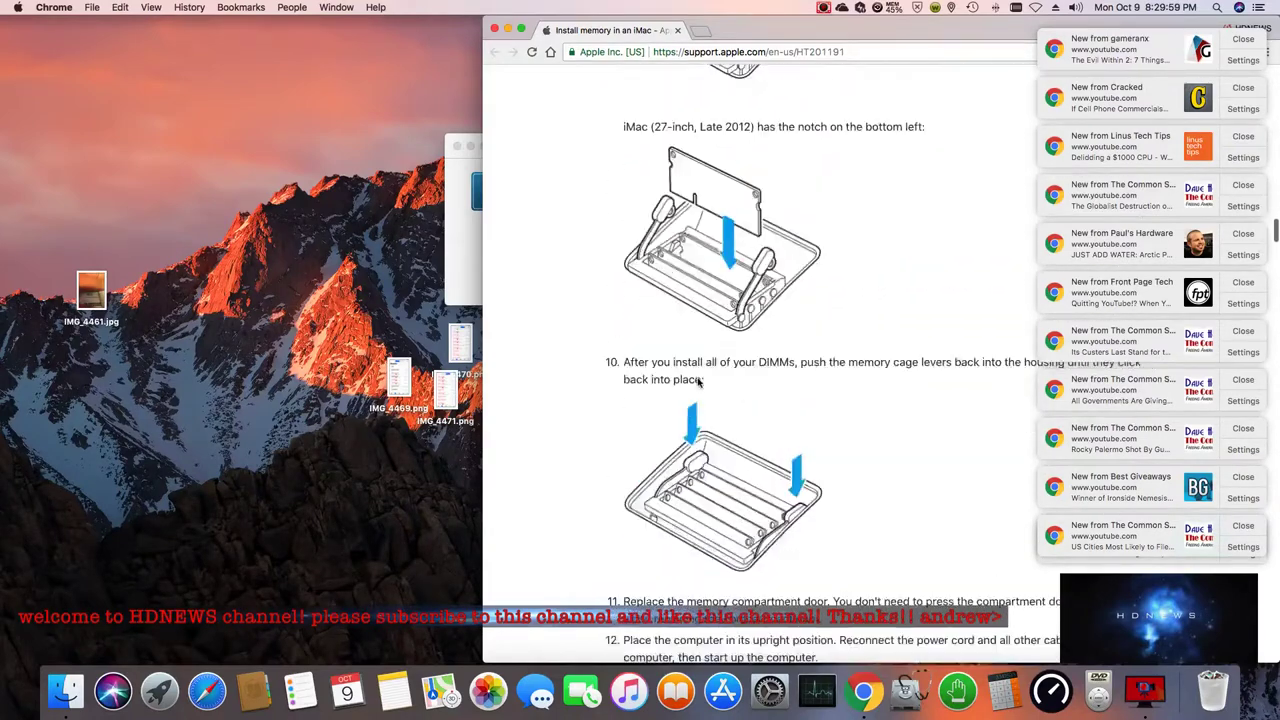
scroll(698, 382, "down", 4)
scroll(698, 382, "down", 3)
scroll(698, 382, "down", 3)
scroll(698, 382, "down", 3)
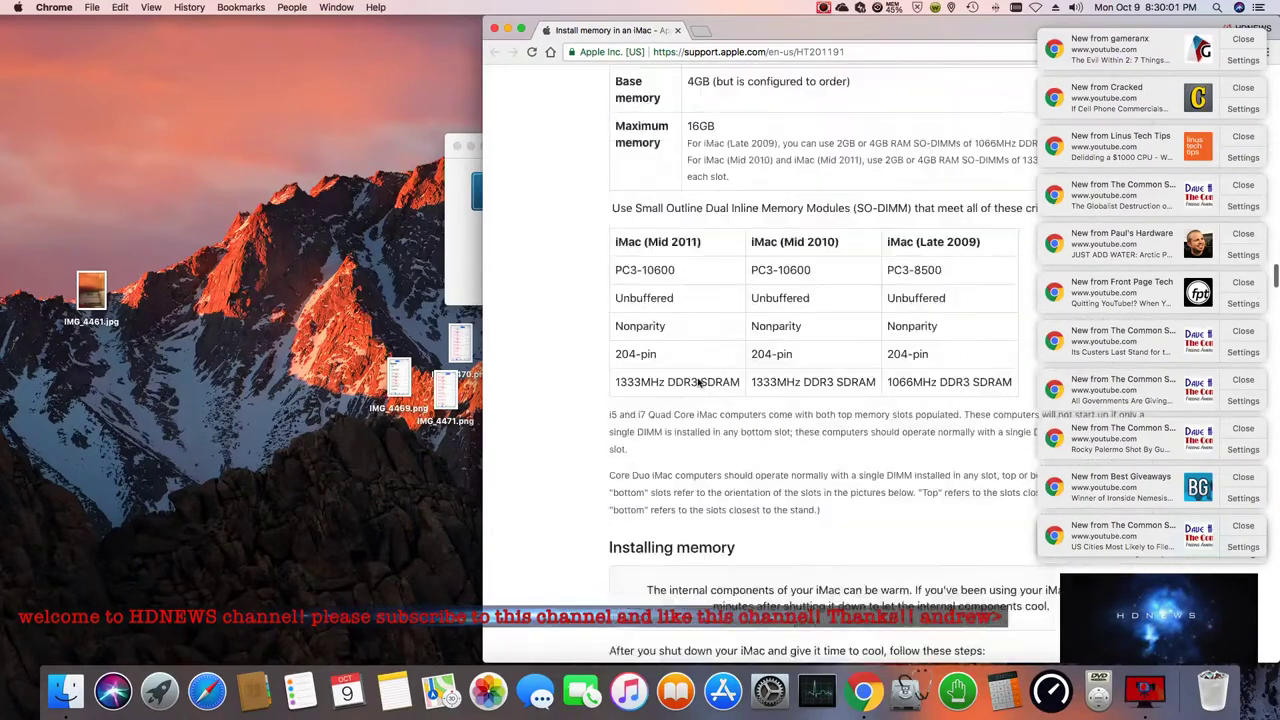
scroll(698, 382, "up", 4)
scroll(698, 382, "up", 2)
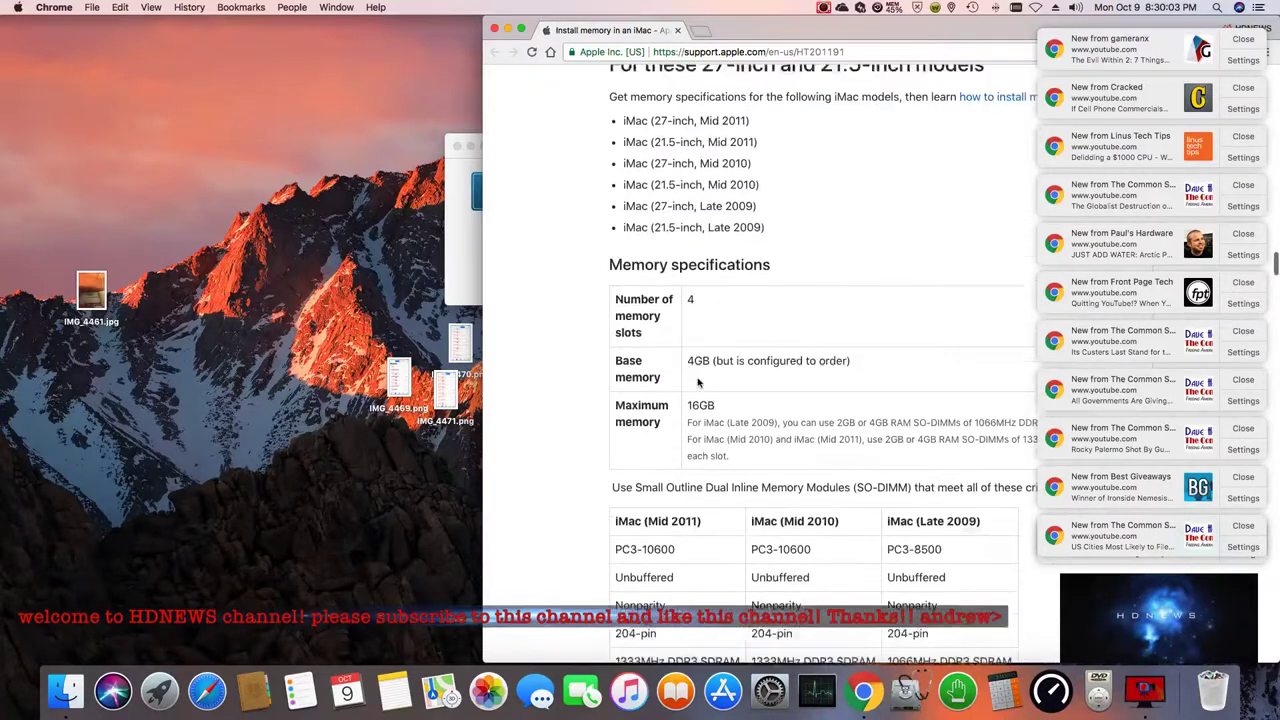
scroll(698, 382, "up", 2)
scroll(698, 382, "up", 2)
scroll(698, 382, "up", 1)
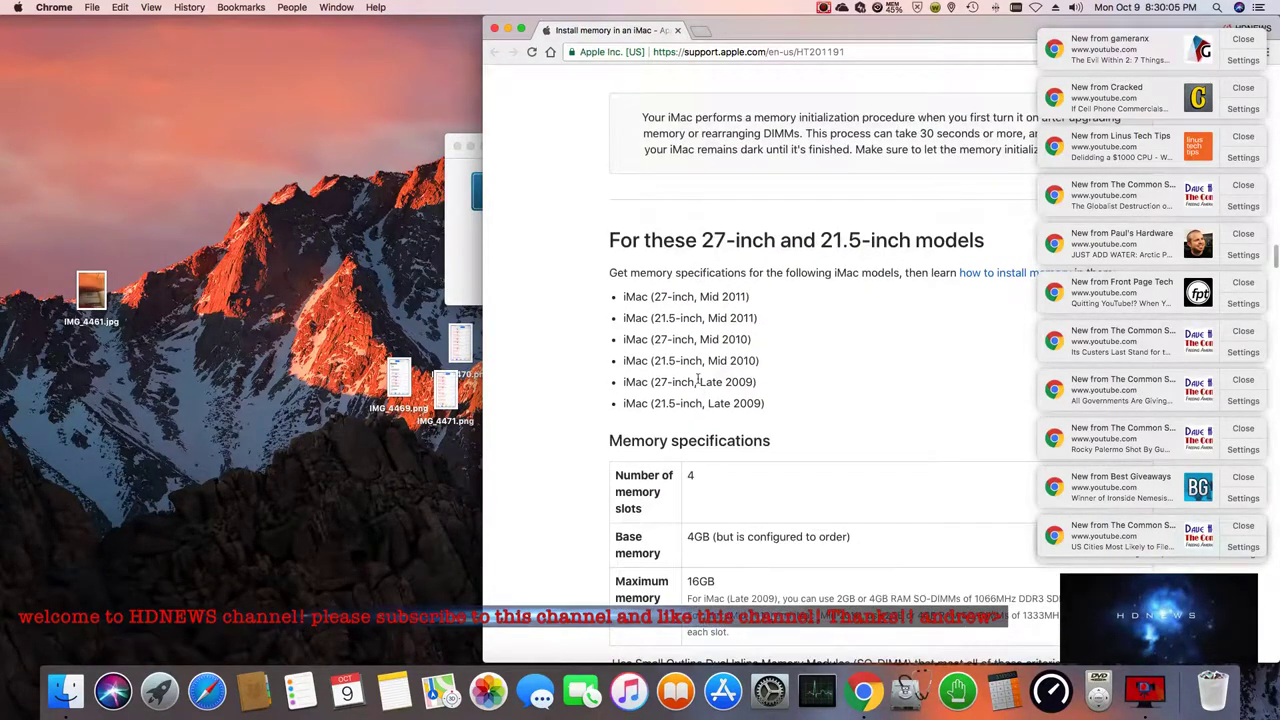
scroll(713, 377, "down", 3)
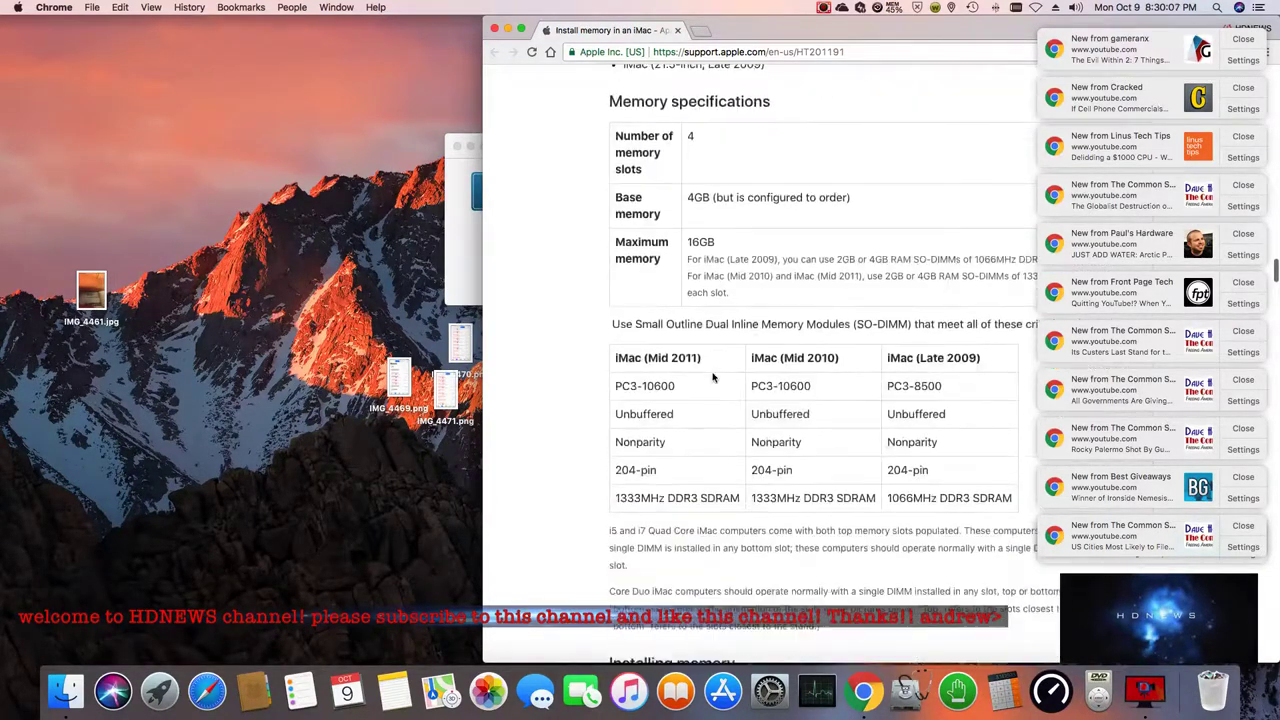
scroll(713, 377, "down", 2)
scroll(713, 377, "down", 2)
scroll(713, 377, "down", 4)
scroll(713, 377, "down", 4)
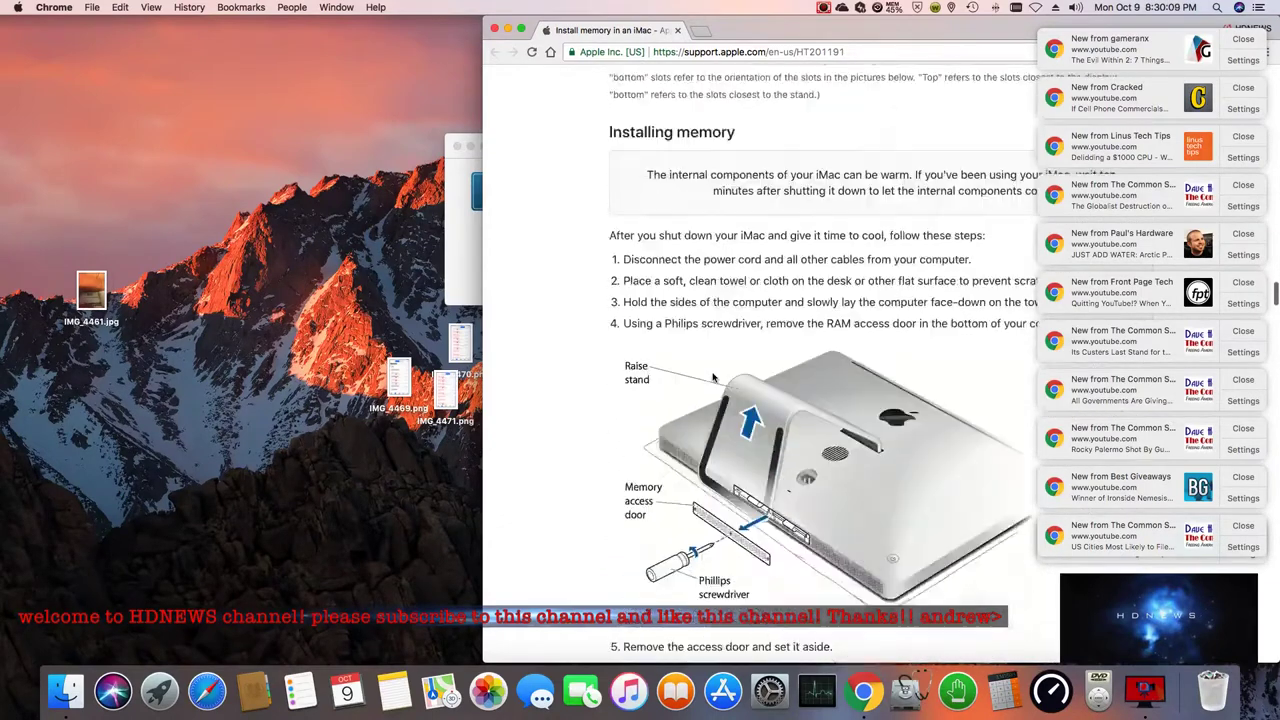
scroll(713, 377, "down", 6)
scroll(713, 377, "down", 3)
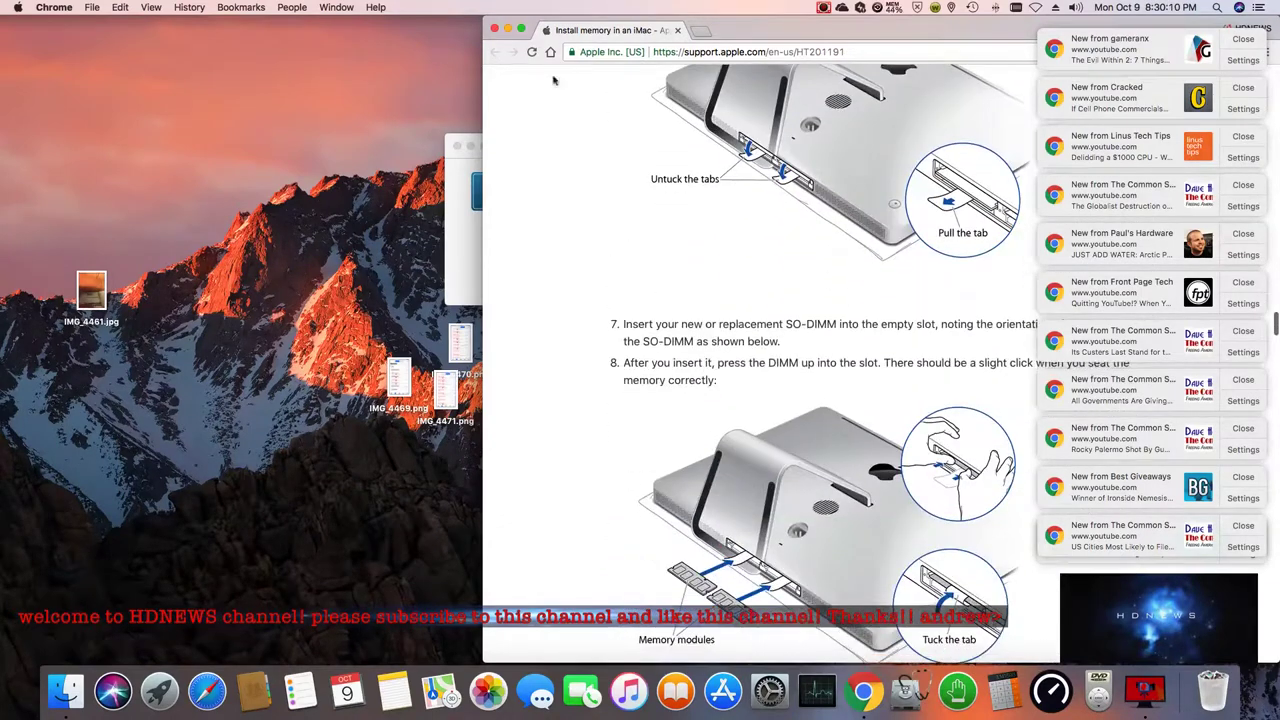
Make Chrome full screen and clear all nine stacked YouTube video notifications.
left_click(520, 30)
left_click(1243, 38)
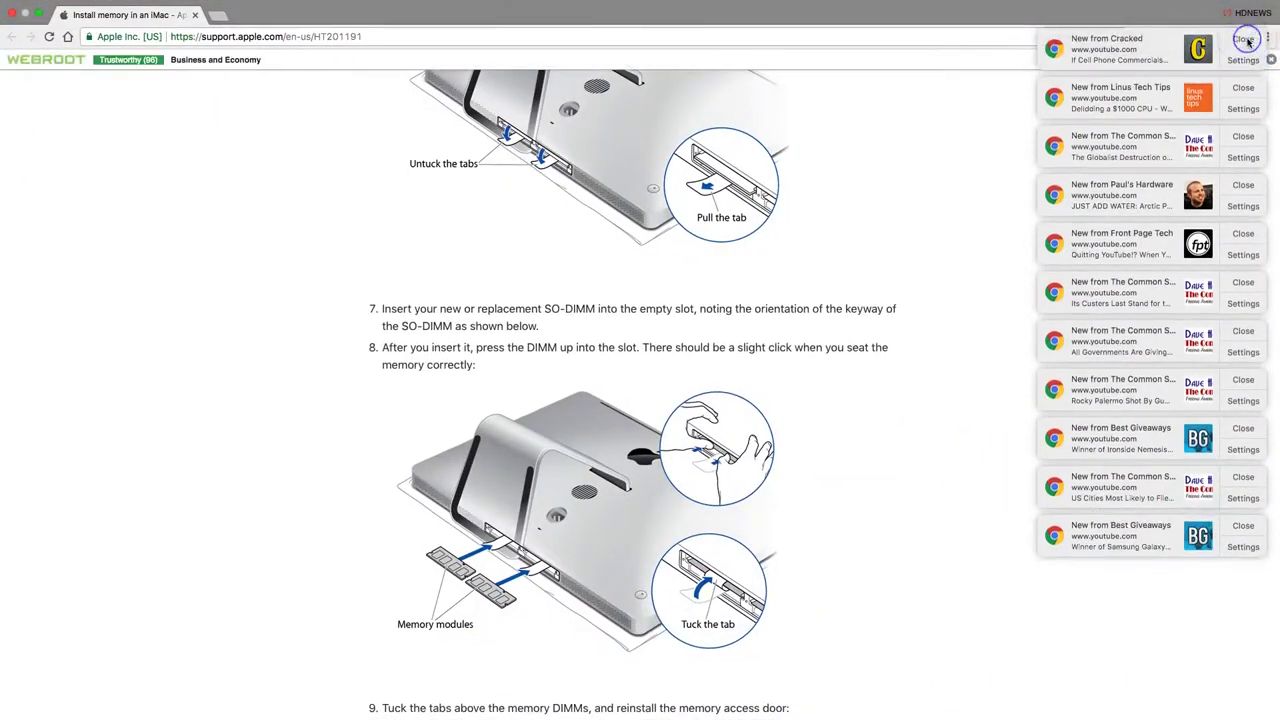
left_click(1247, 40)
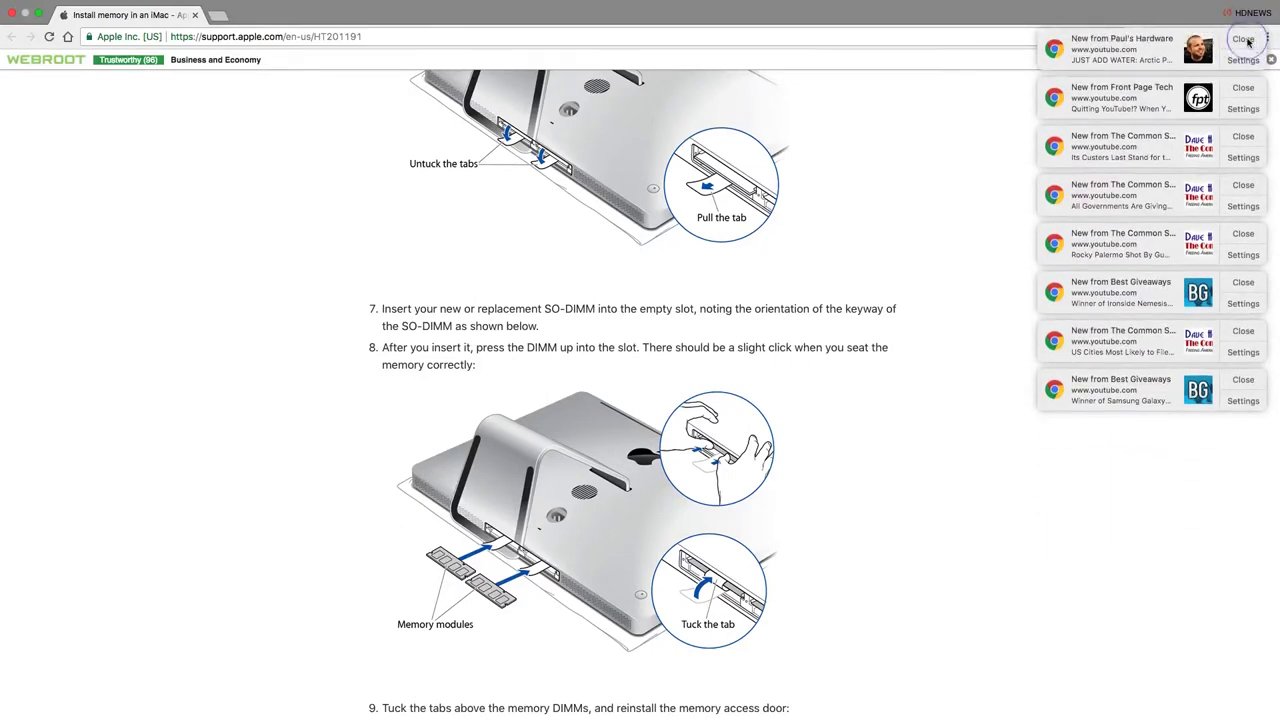
left_click(1245, 40)
left_click(1245, 40)
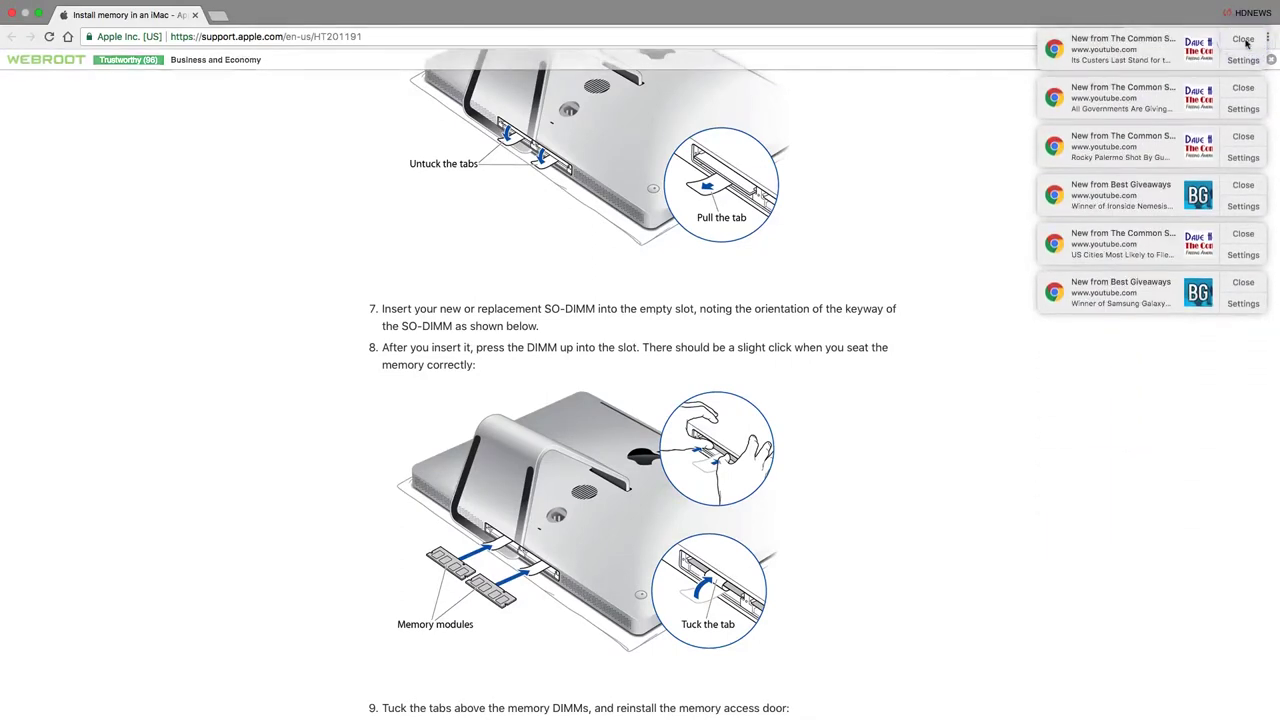
left_click(1246, 41)
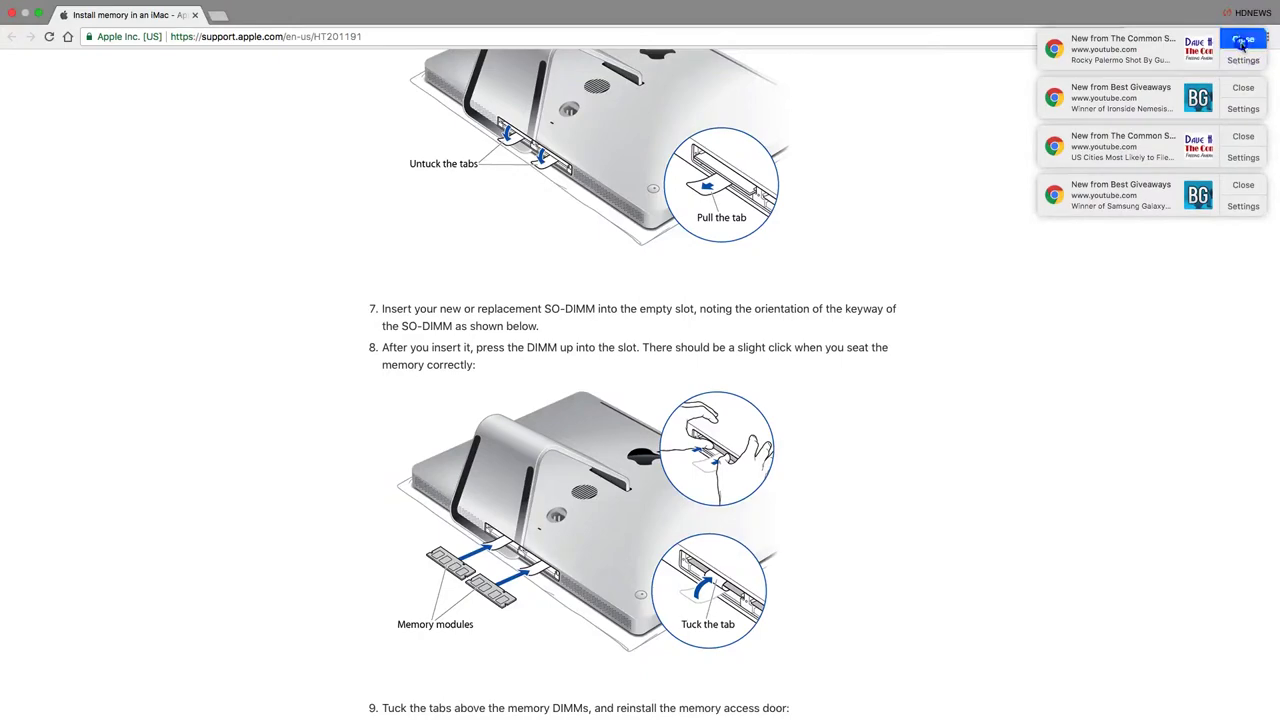
left_click(1243, 42)
left_click(1243, 42)
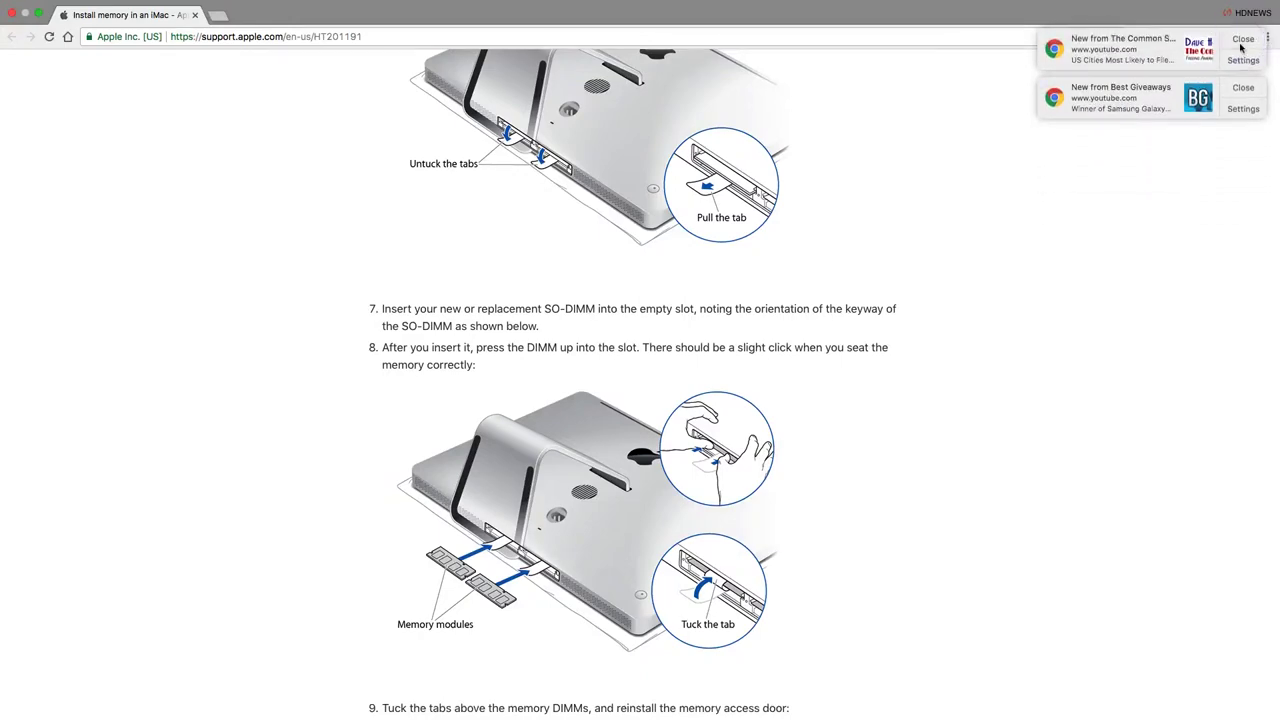
left_click(1243, 40)
left_click(1243, 40)
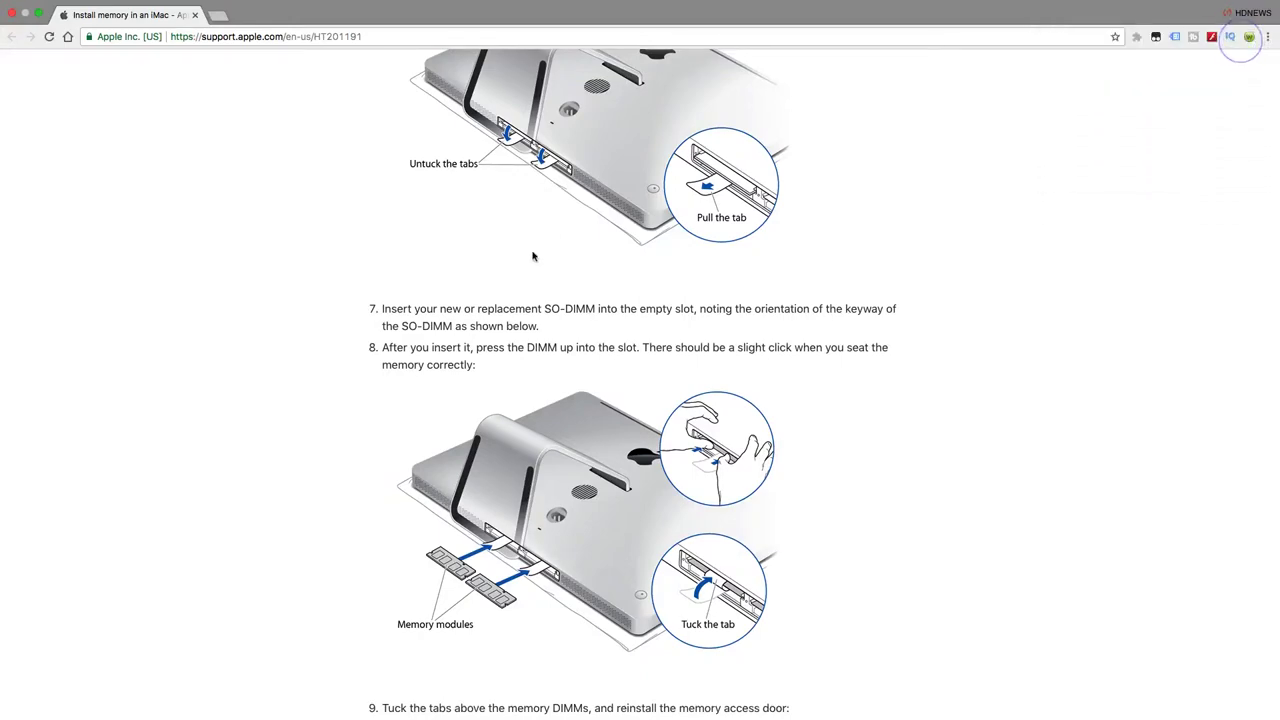
scroll(533, 257, "up", 5)
scroll(533, 257, "up", 5)
scroll(530, 260, "up", 5)
scroll(527, 269, "up", 3)
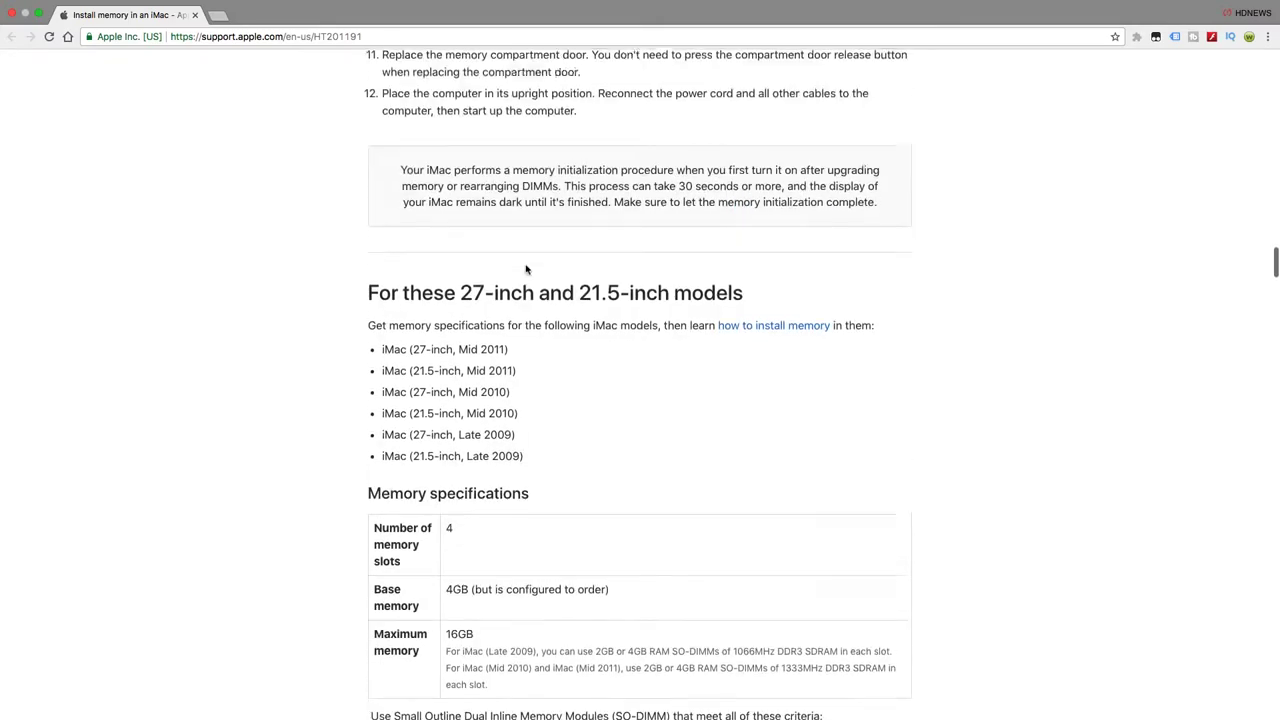
scroll(527, 269, "up", 2)
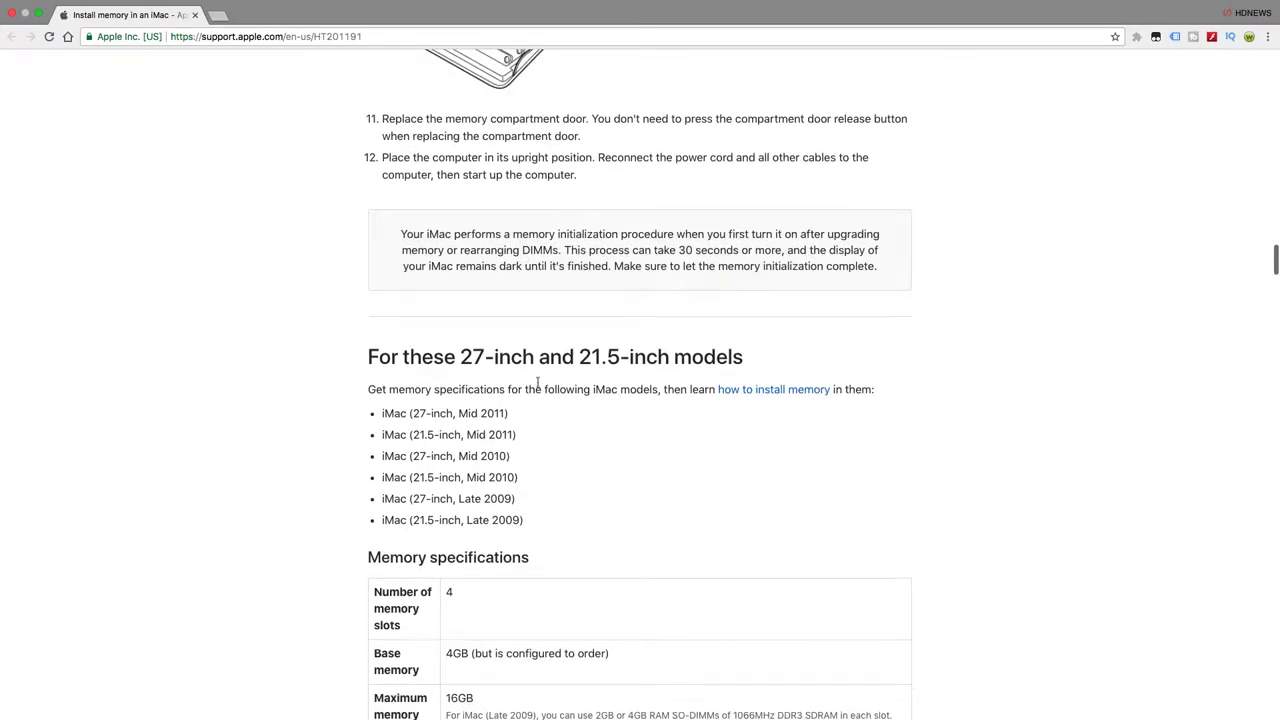
scroll(666, 362, "up", 4)
scroll(666, 362, "up", 4)
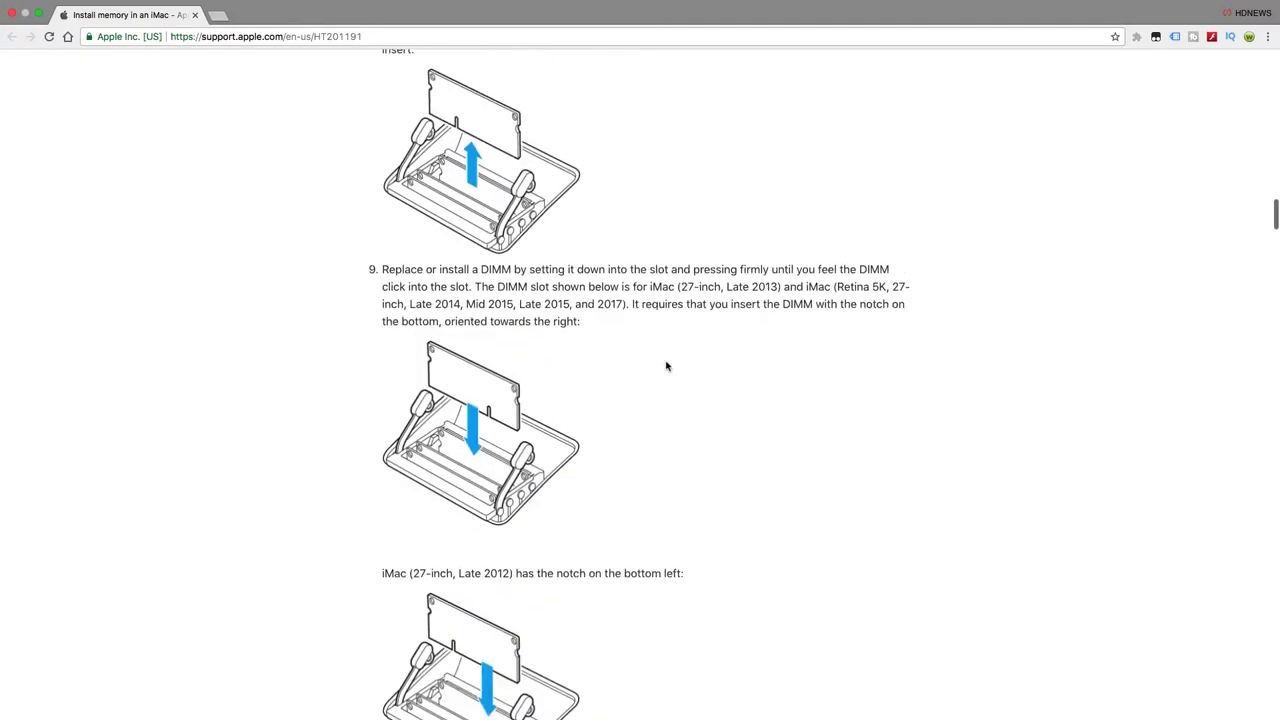
scroll(666, 362, "up", 4)
scroll(666, 362, "up", 5)
scroll(666, 362, "up", 1)
scroll(666, 362, "up", 4)
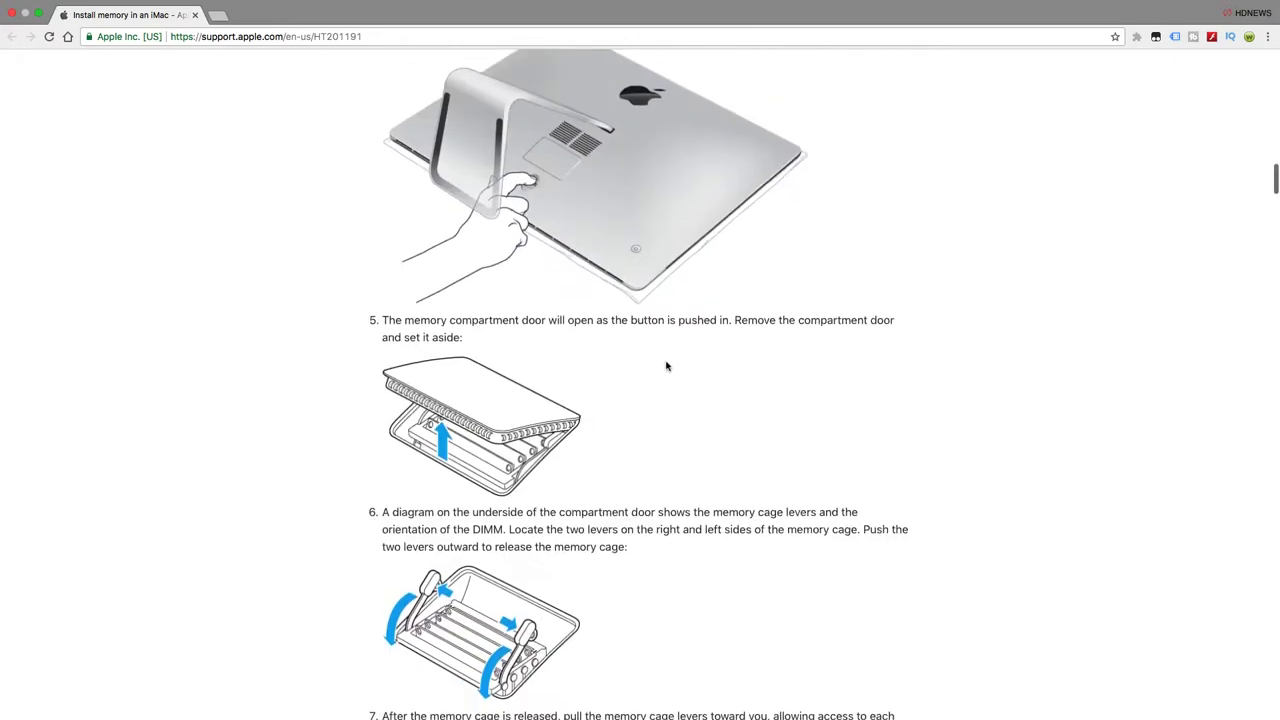
scroll(666, 365, "up", 2)
scroll(666, 365, "up", 4)
scroll(666, 365, "up", 1)
scroll(666, 365, "up", 3)
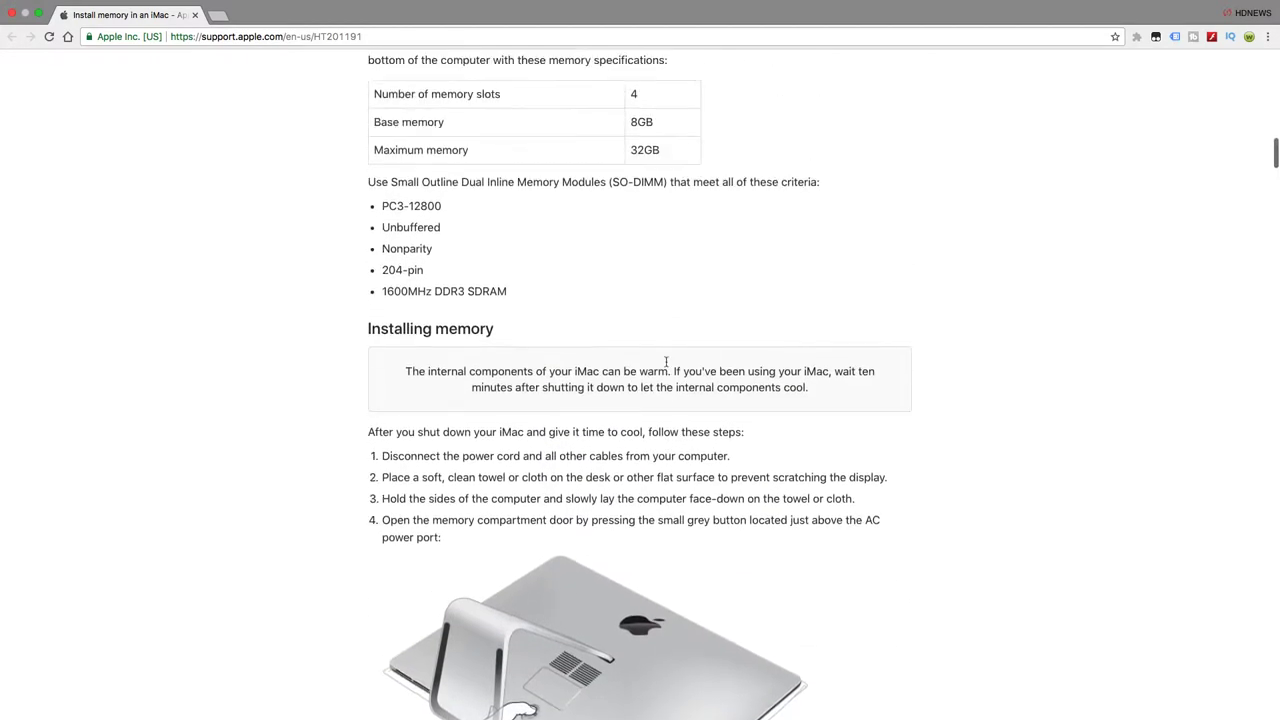
scroll(666, 365, "up", 3)
scroll(666, 362, "up", 2)
scroll(666, 362, "up", 3)
scroll(666, 362, "up", 1)
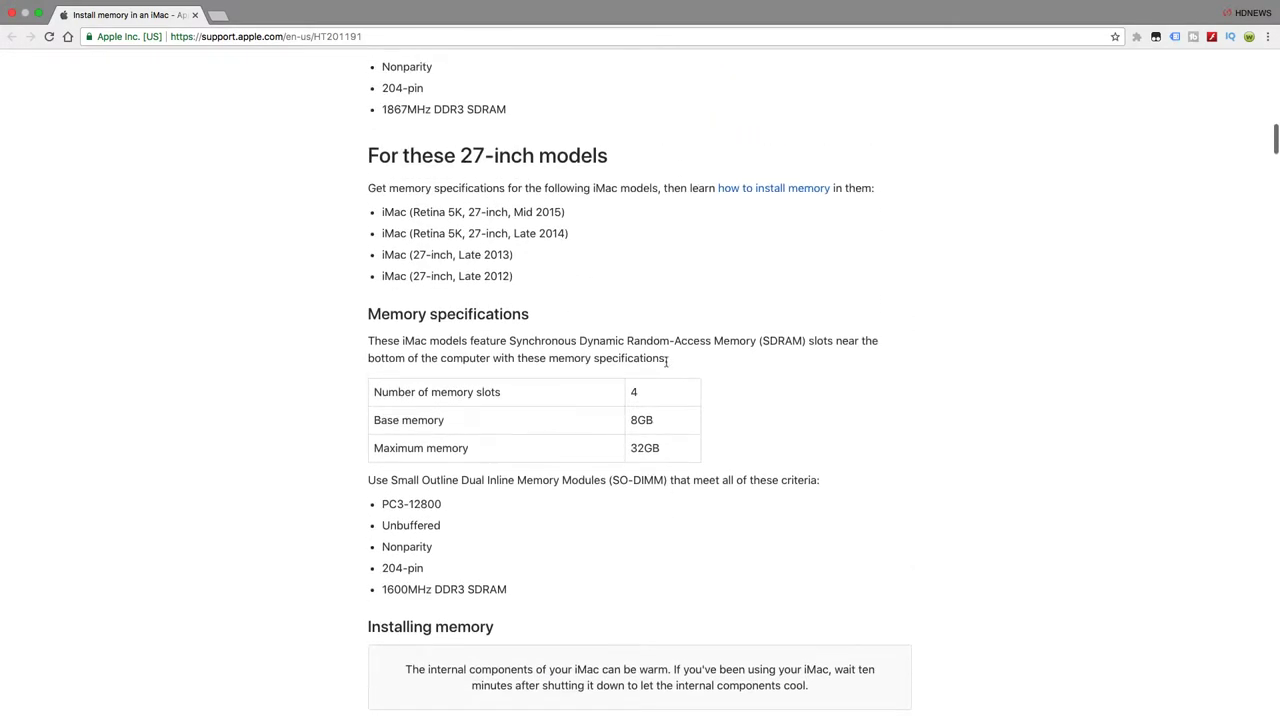
scroll(626, 458, "up", 3)
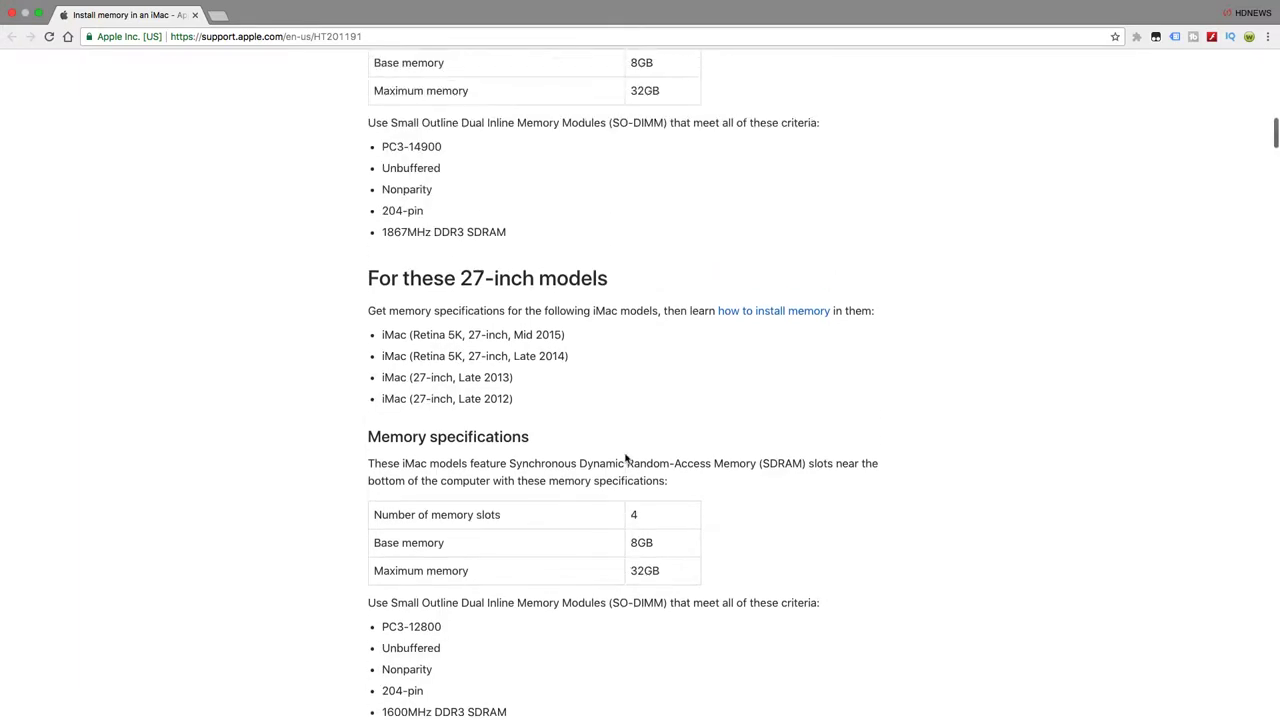
scroll(626, 458, "up", 1)
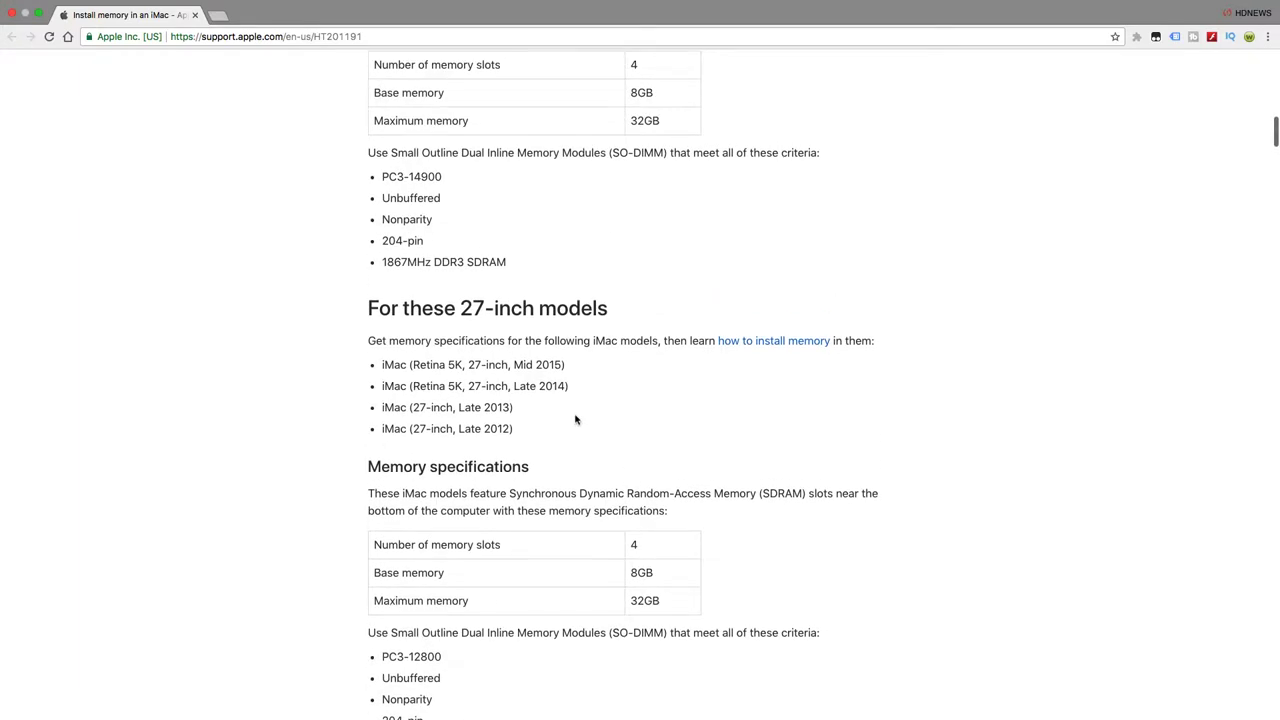
scroll(575, 419, "up", 3)
scroll(575, 419, "up", 2)
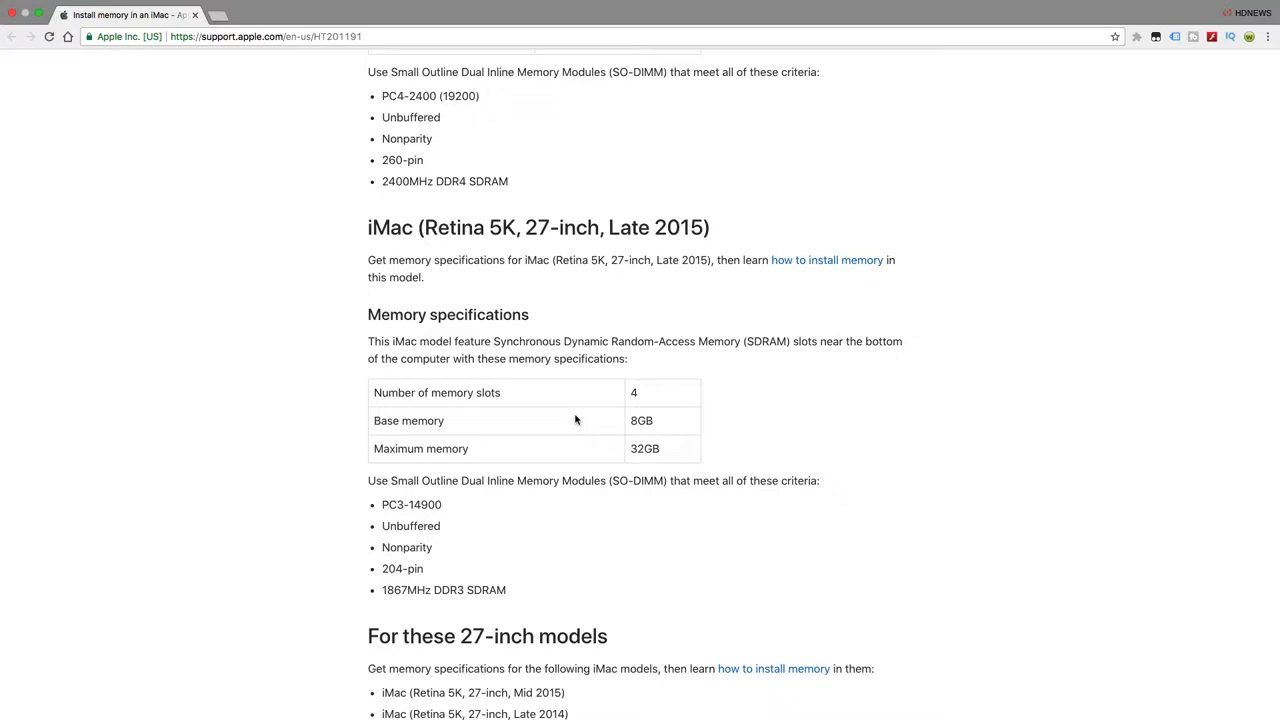
scroll(575, 419, "up", 2)
scroll(575, 419, "down", 3)
scroll(575, 419, "down", 5)
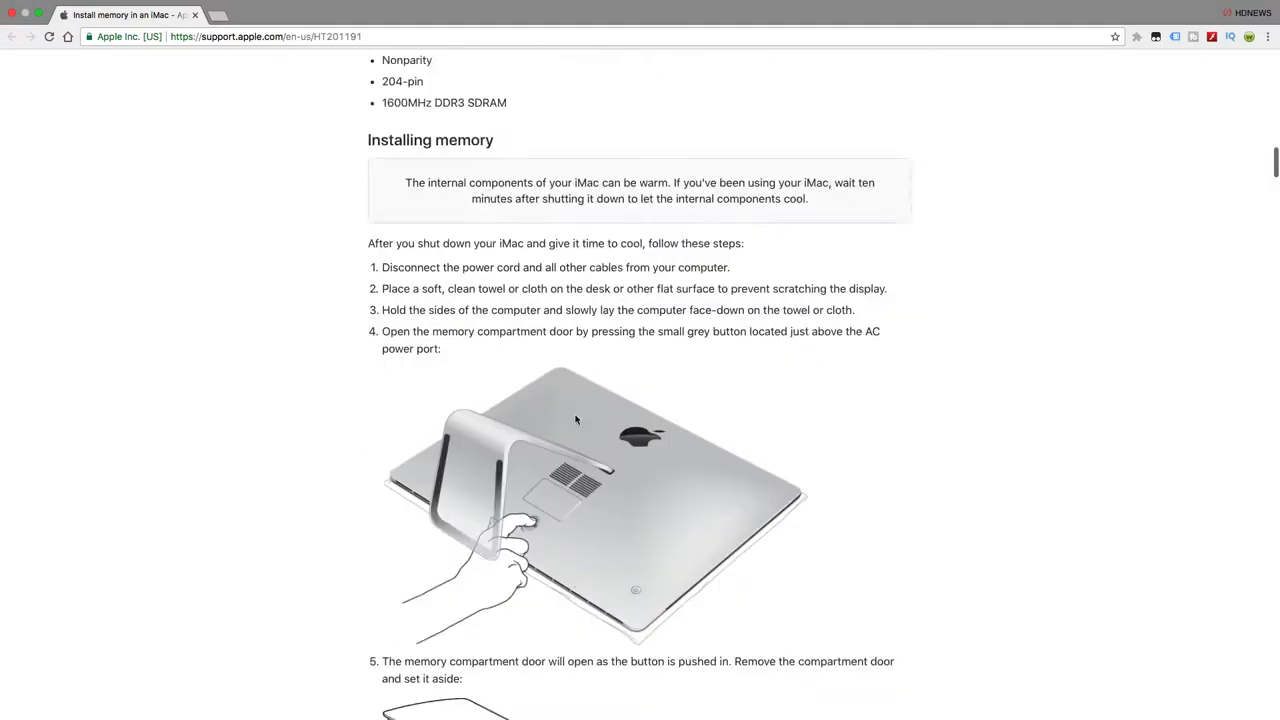
scroll(575, 419, "down", 4)
scroll(575, 419, "up", 8)
scroll(575, 419, "up", 8)
scroll(575, 419, "up", 2)
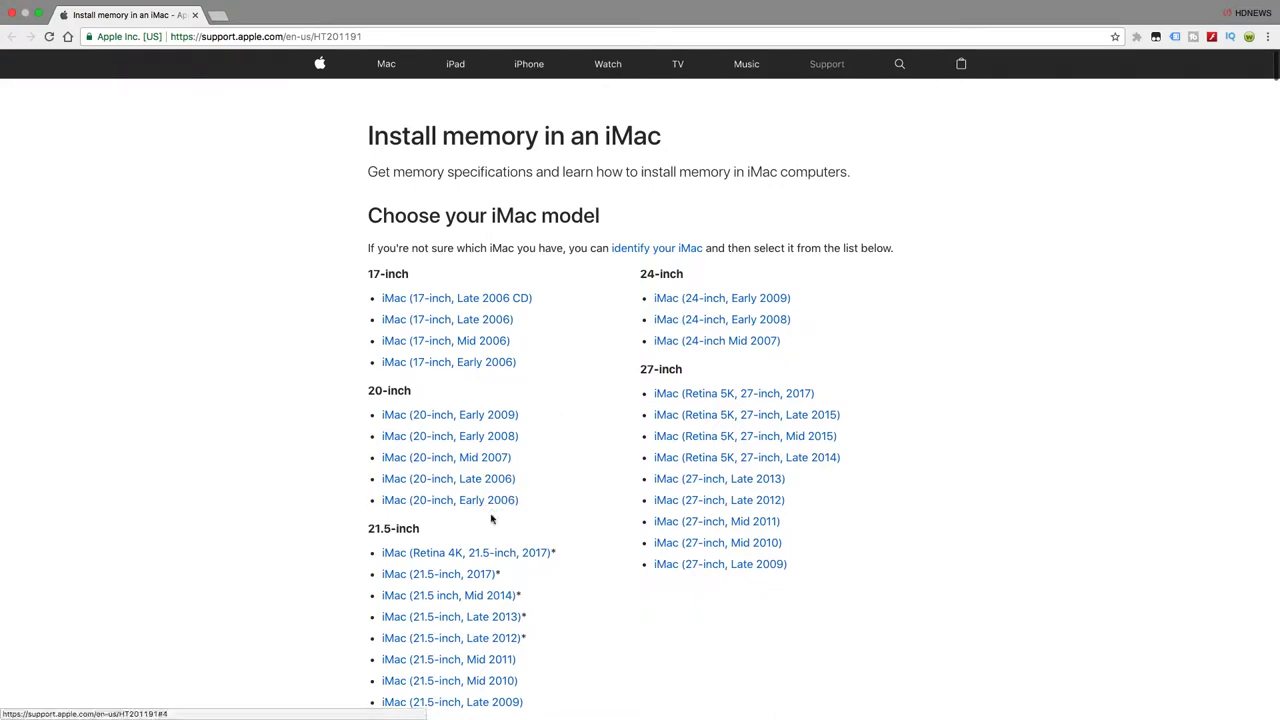
scroll(490, 520, "down", 2)
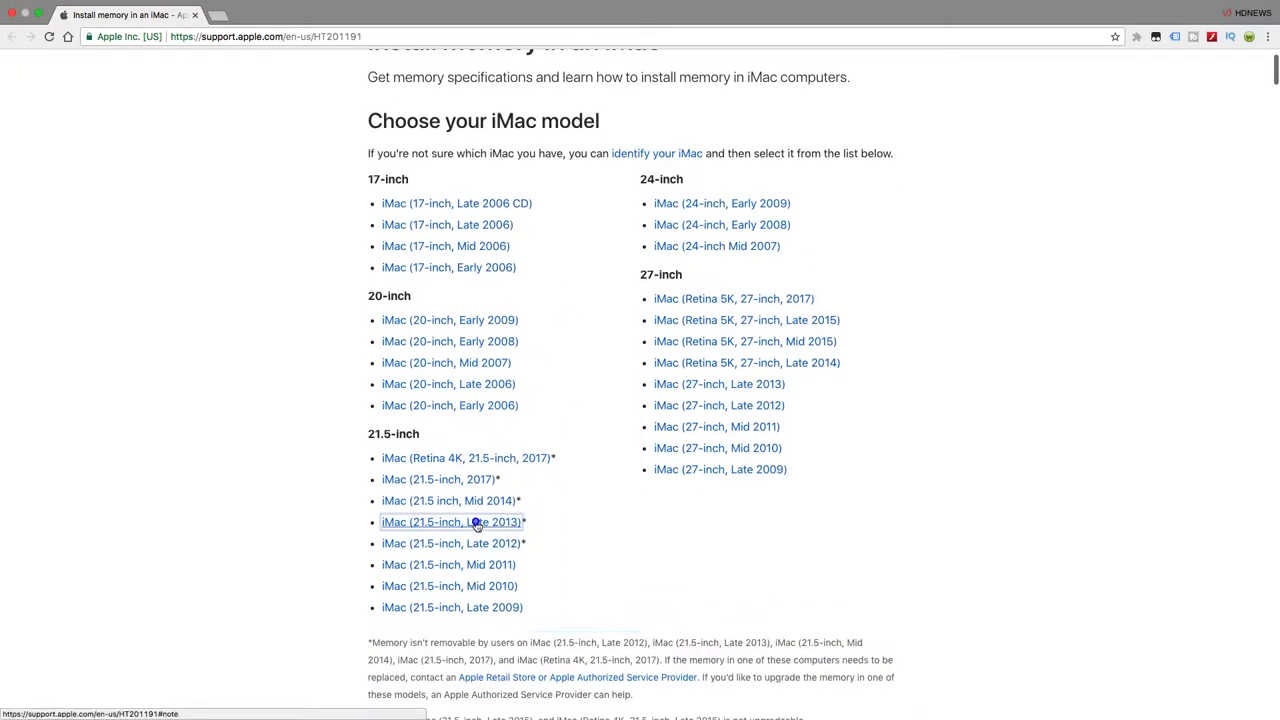
scroll(480, 524, "down", 3)
scroll(480, 524, "down", 5)
scroll(480, 524, "down", 3)
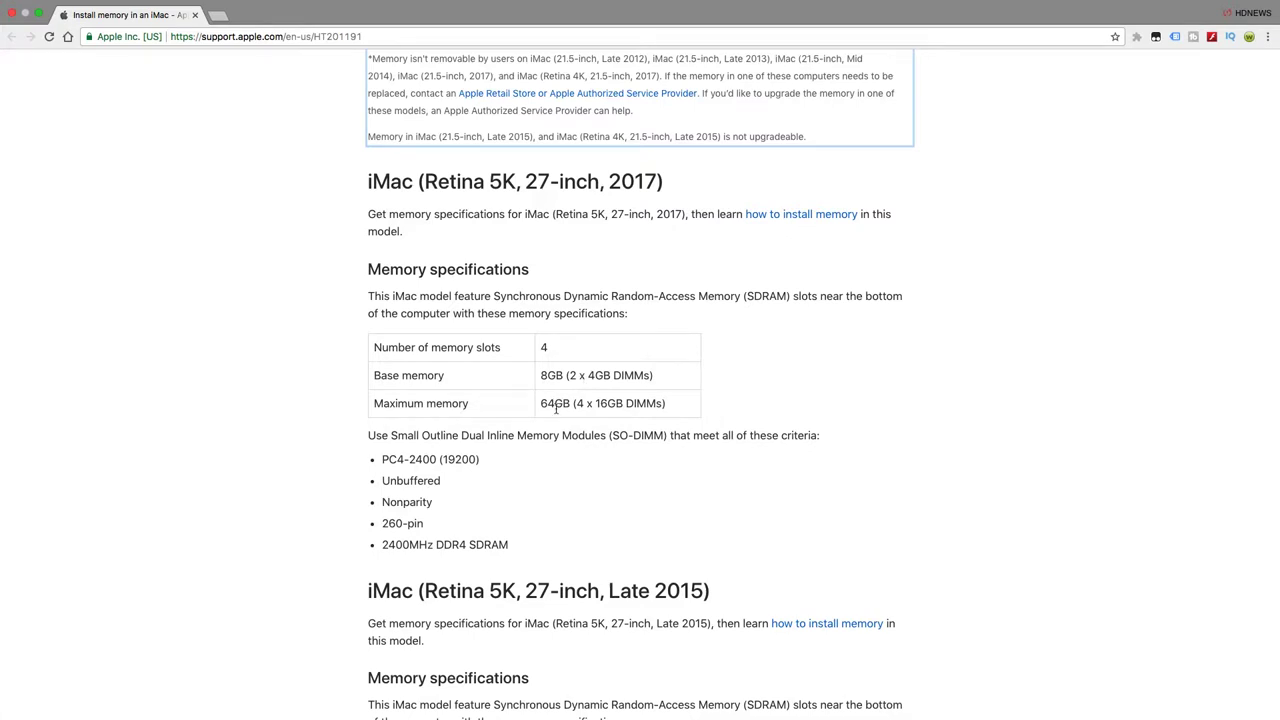
scroll(510, 430, "up", 1)
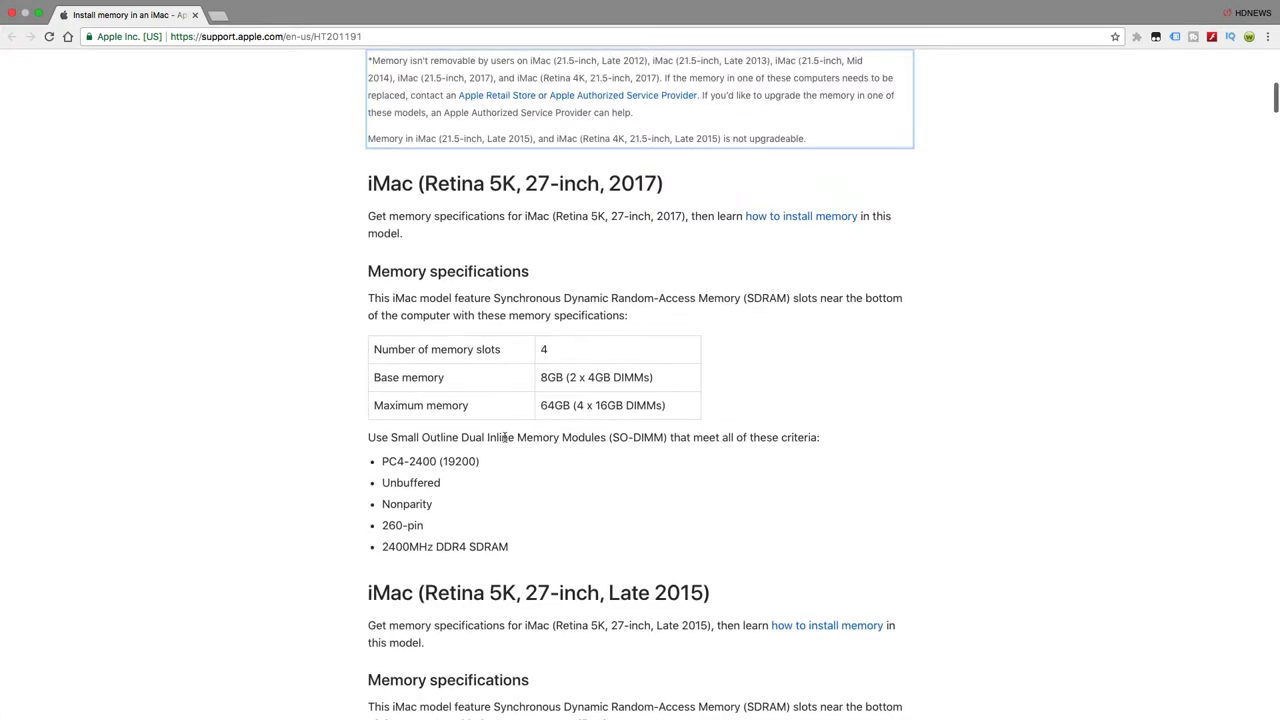
scroll(505, 437, "down", 5)
scroll(505, 437, "down", 2)
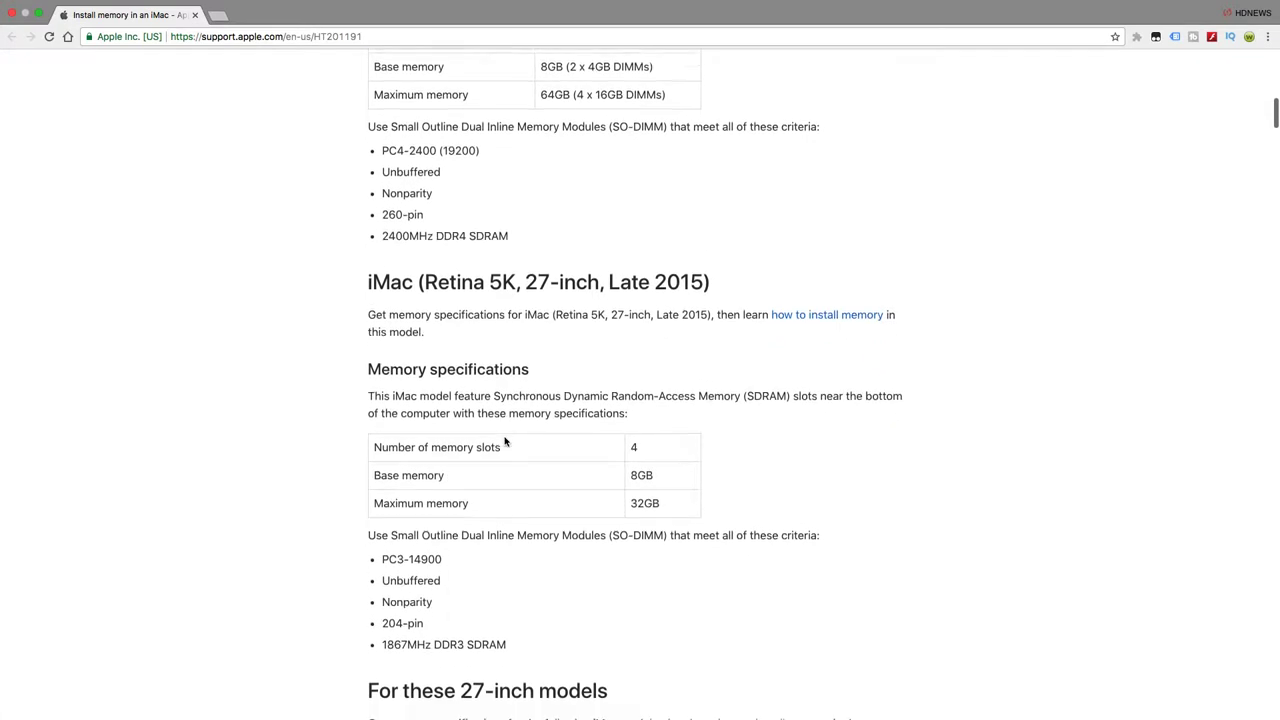
scroll(505, 440, "down", 2)
scroll(505, 440, "down", 3)
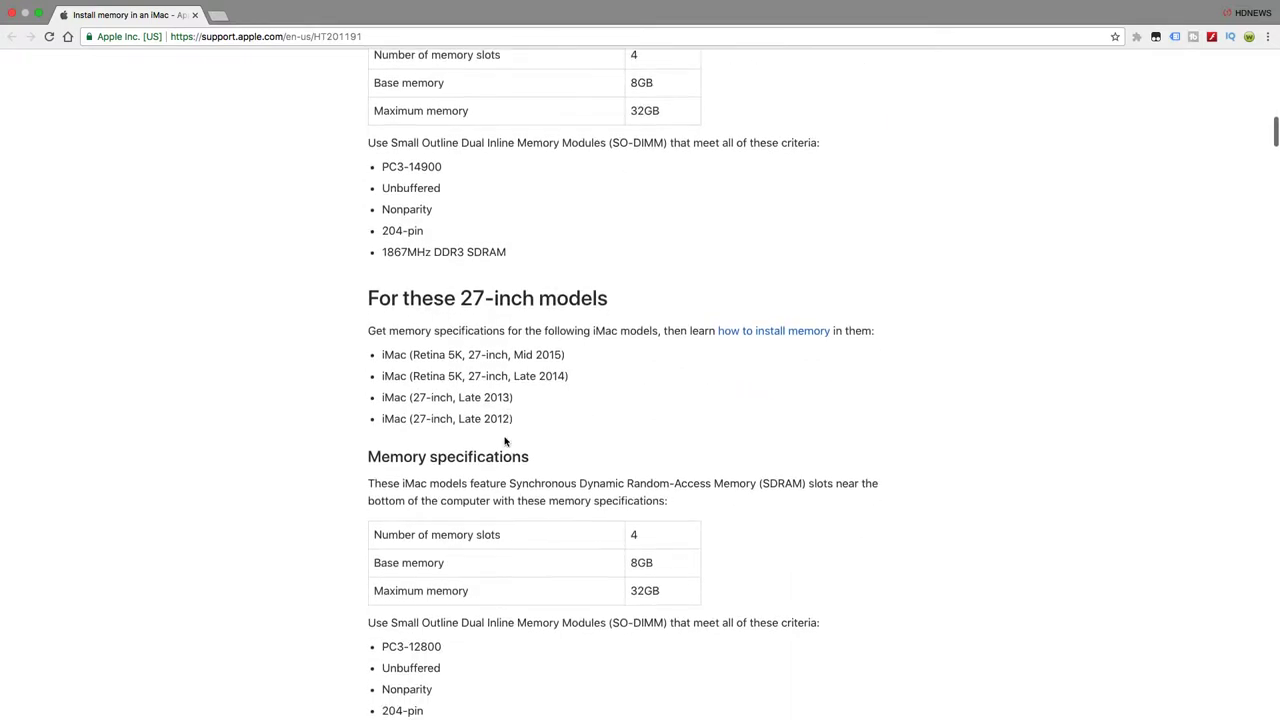
scroll(505, 437, "down", 2)
scroll(505, 437, "down", 2)
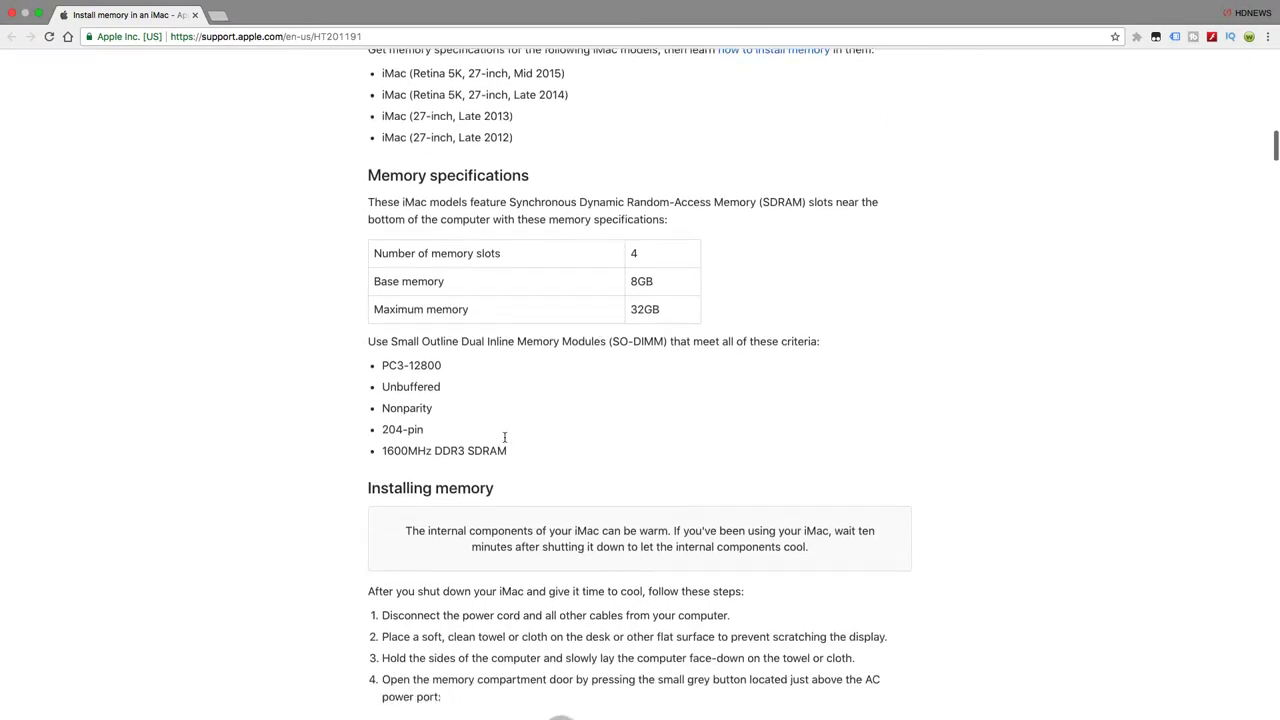
scroll(505, 437, "down", 2)
scroll(505, 437, "down", 3)
scroll(505, 437, "down", 3)
scroll(505, 437, "down", 4)
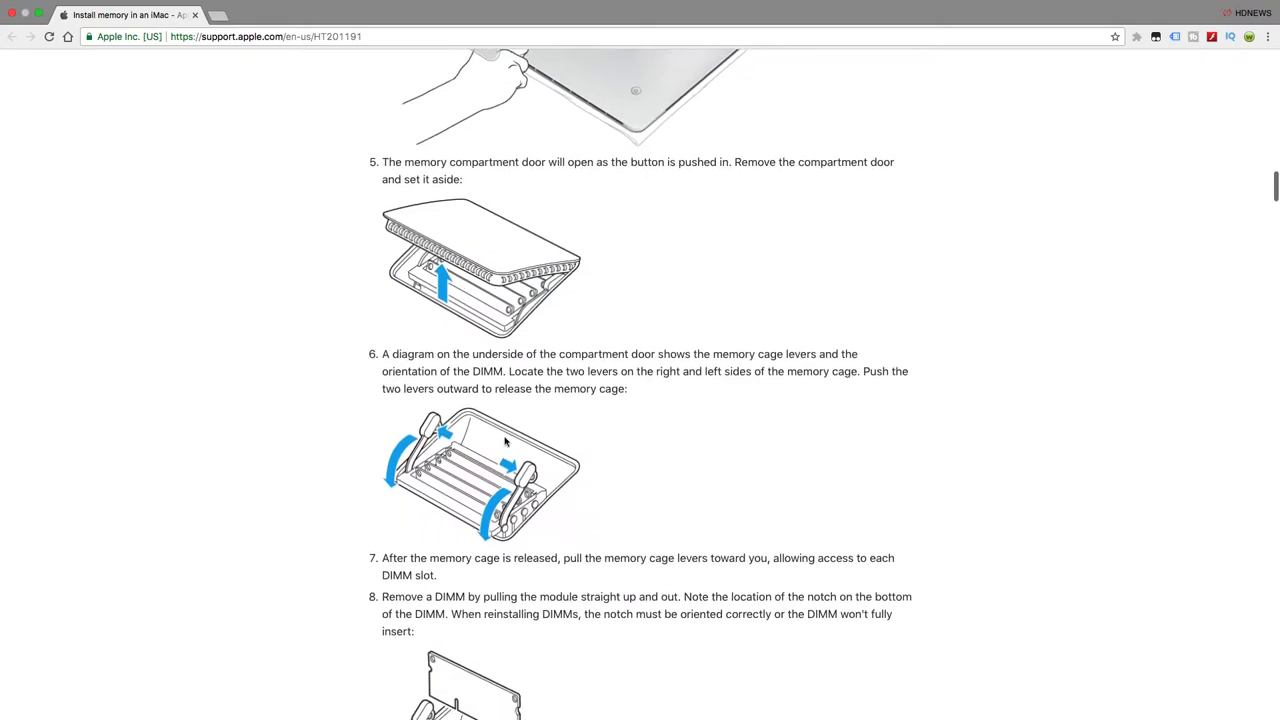
scroll(505, 437, "down", 5)
scroll(505, 440, "down", 5)
scroll(505, 440, "down", 5)
scroll(505, 440, "down", 4)
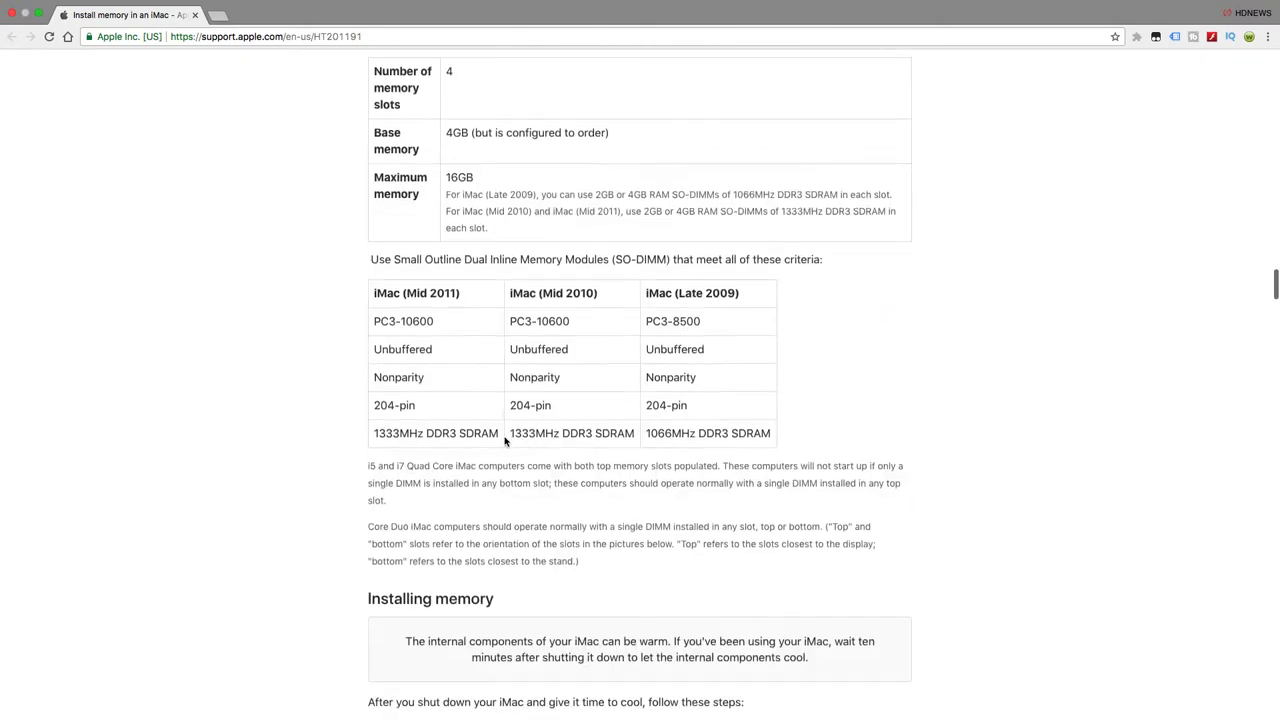
scroll(505, 440, "down", 2)
scroll(505, 440, "up", 2)
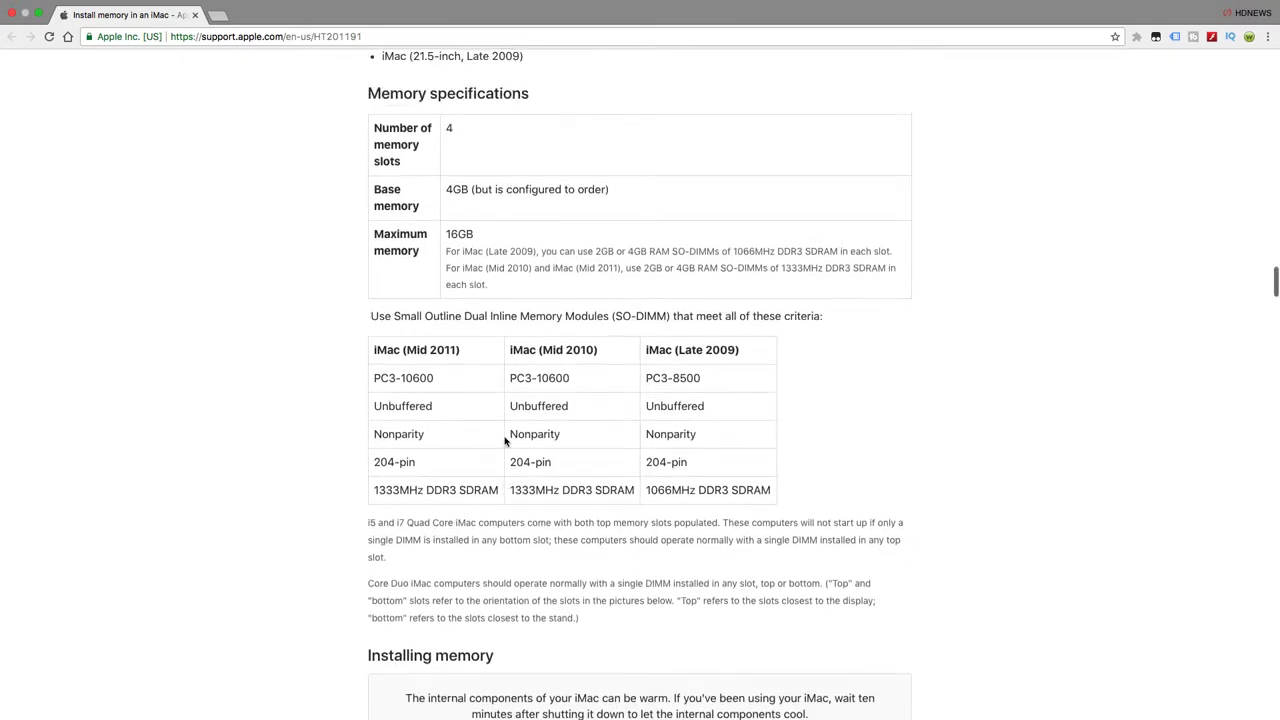
scroll(505, 440, "up", 1)
scroll(505, 440, "up", 1)
scroll(505, 440, "up", 1)
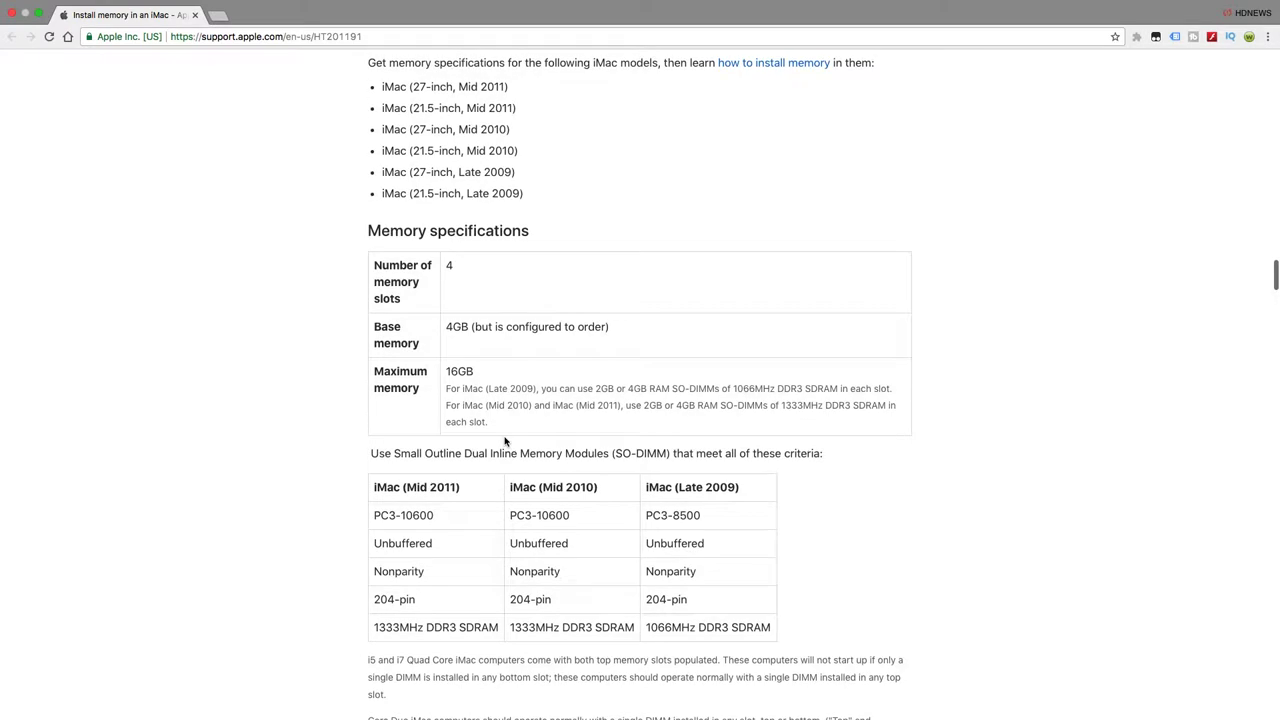
scroll(505, 440, "up", 1)
scroll(505, 440, "up", 1)
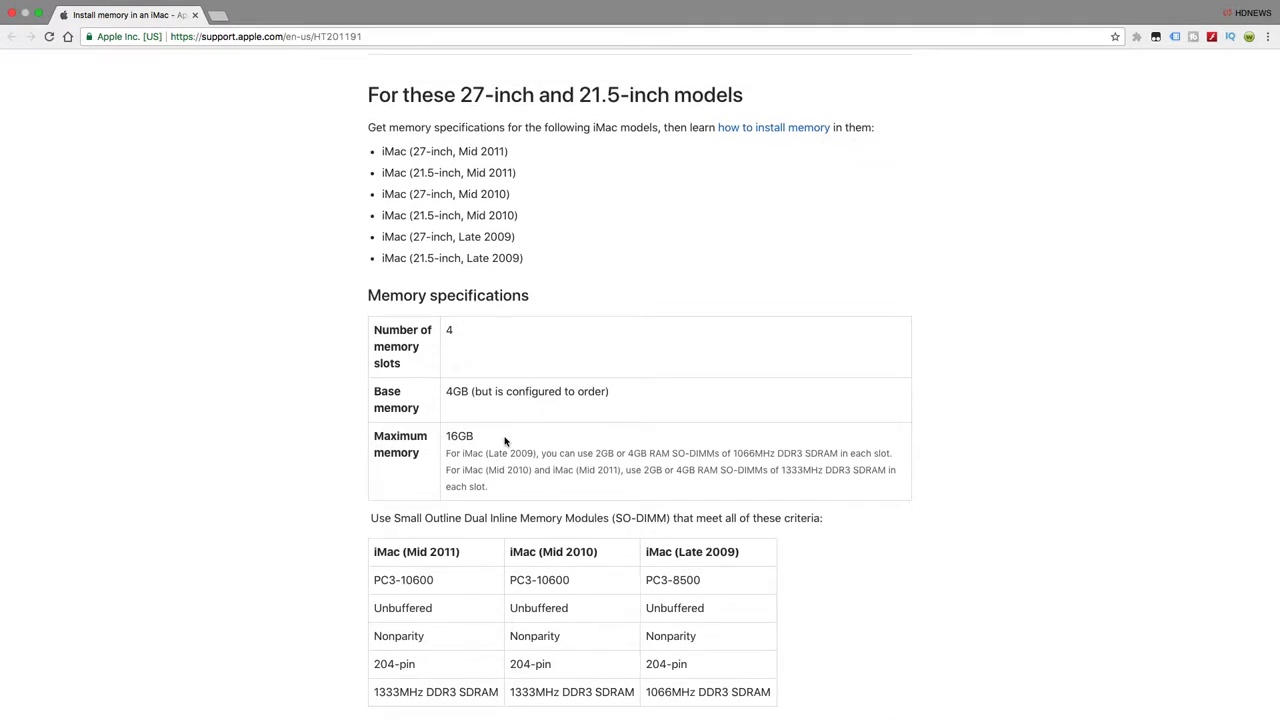
scroll(505, 440, "down", 2)
scroll(505, 440, "down", 1)
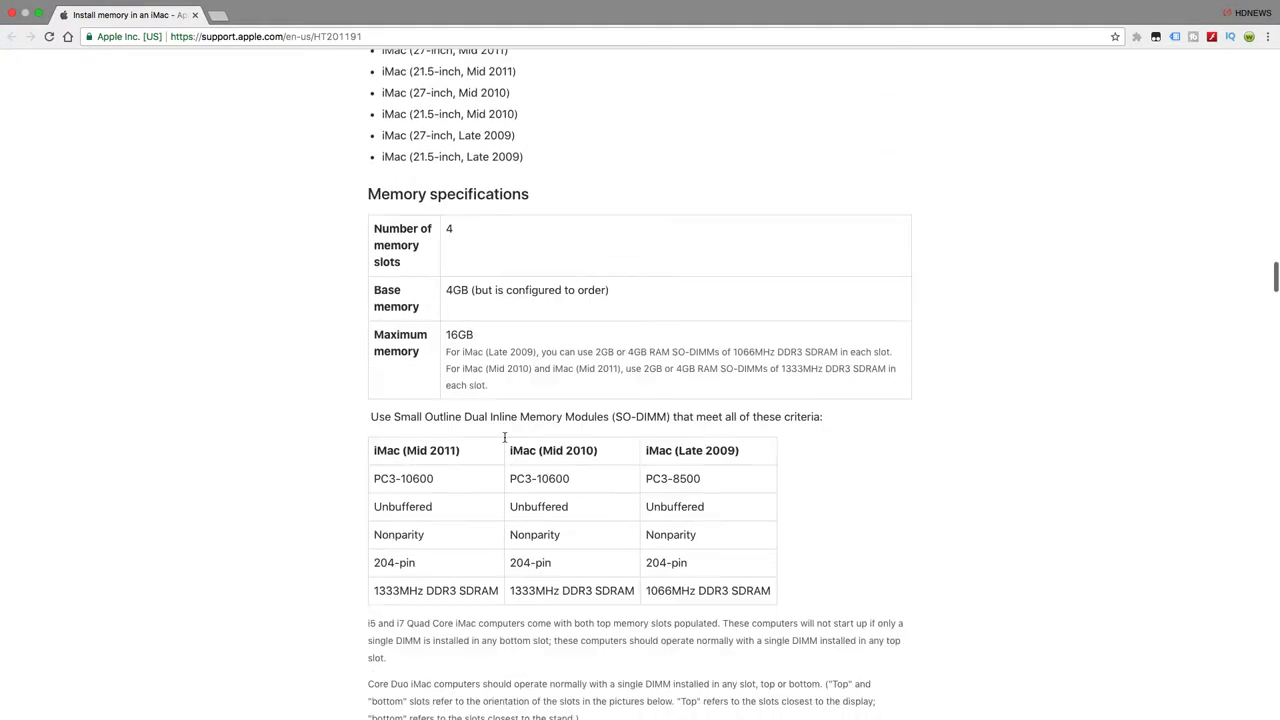
scroll(505, 438, "down", 3)
scroll(505, 438, "down", 1)
scroll(505, 438, "up", 4)
scroll(505, 438, "up", 3)
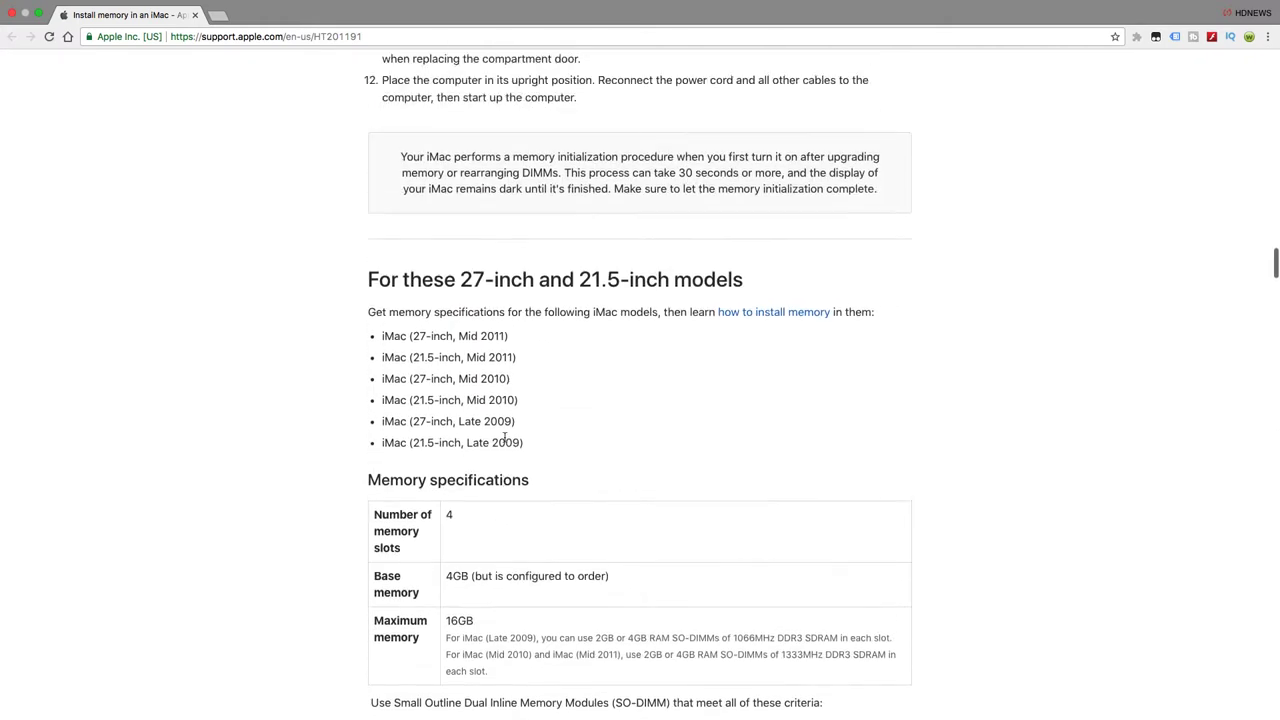
scroll(505, 438, "up", 3)
scroll(505, 438, "up", 1)
scroll(505, 438, "down", 1)
scroll(505, 438, "down", 1)
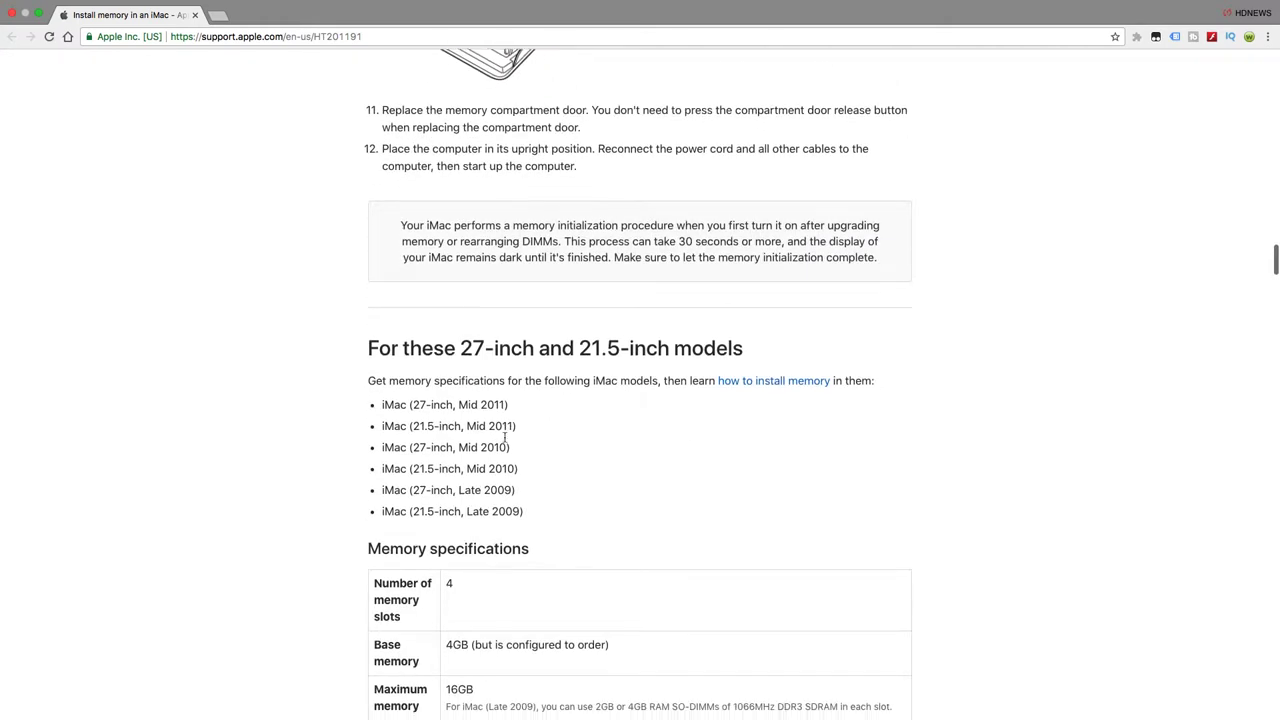
scroll(505, 438, "down", 1)
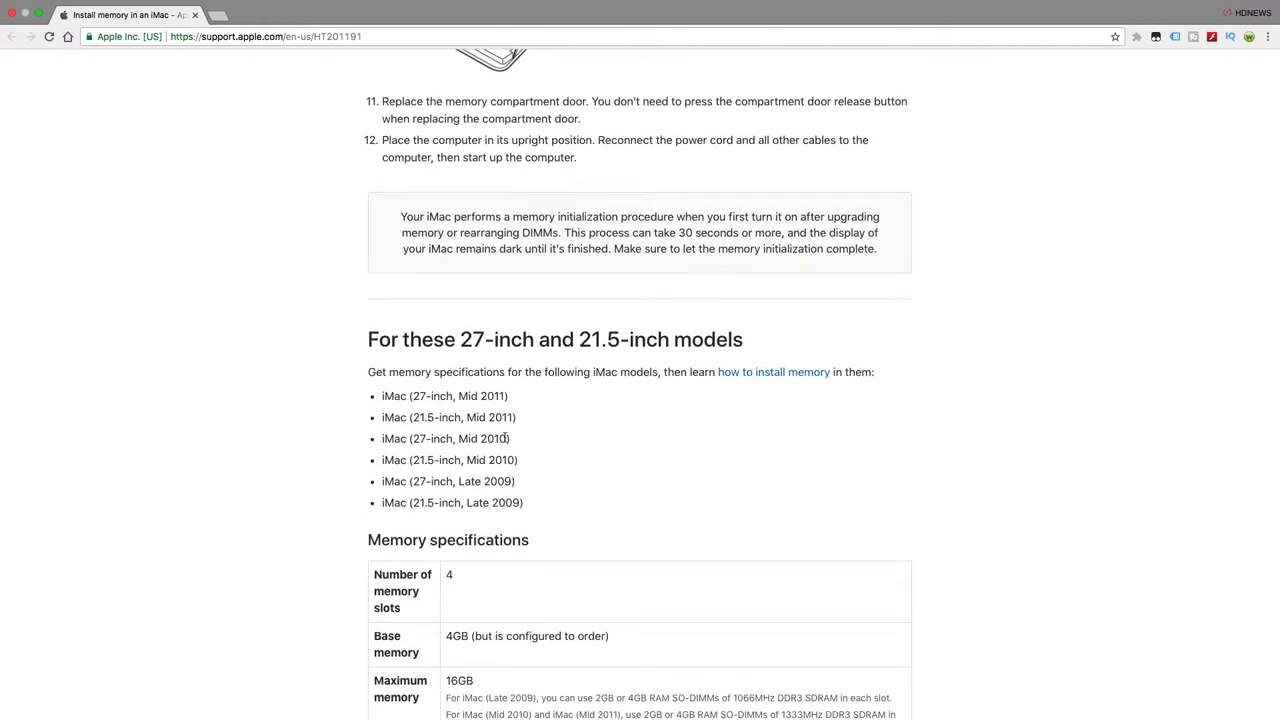
Follow the memory installation link, then go back to the 27-inch memory specifications.
left_click(759, 382)
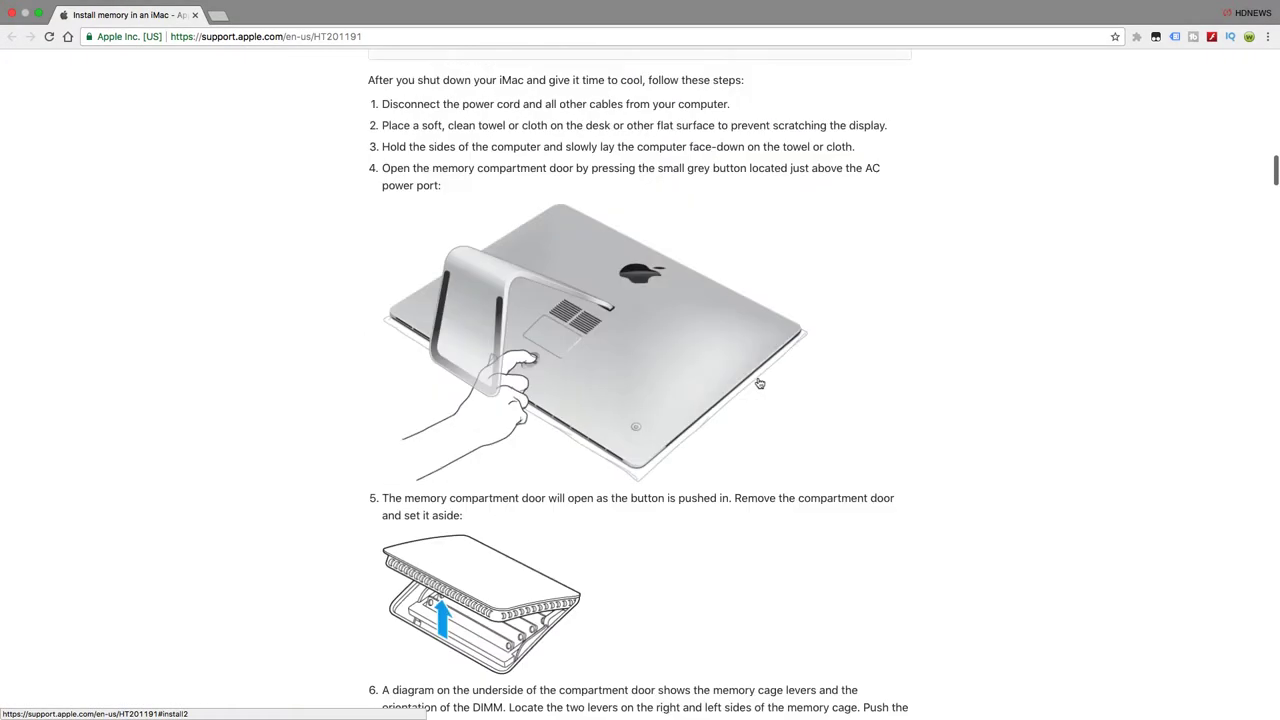
key("alt+Left")
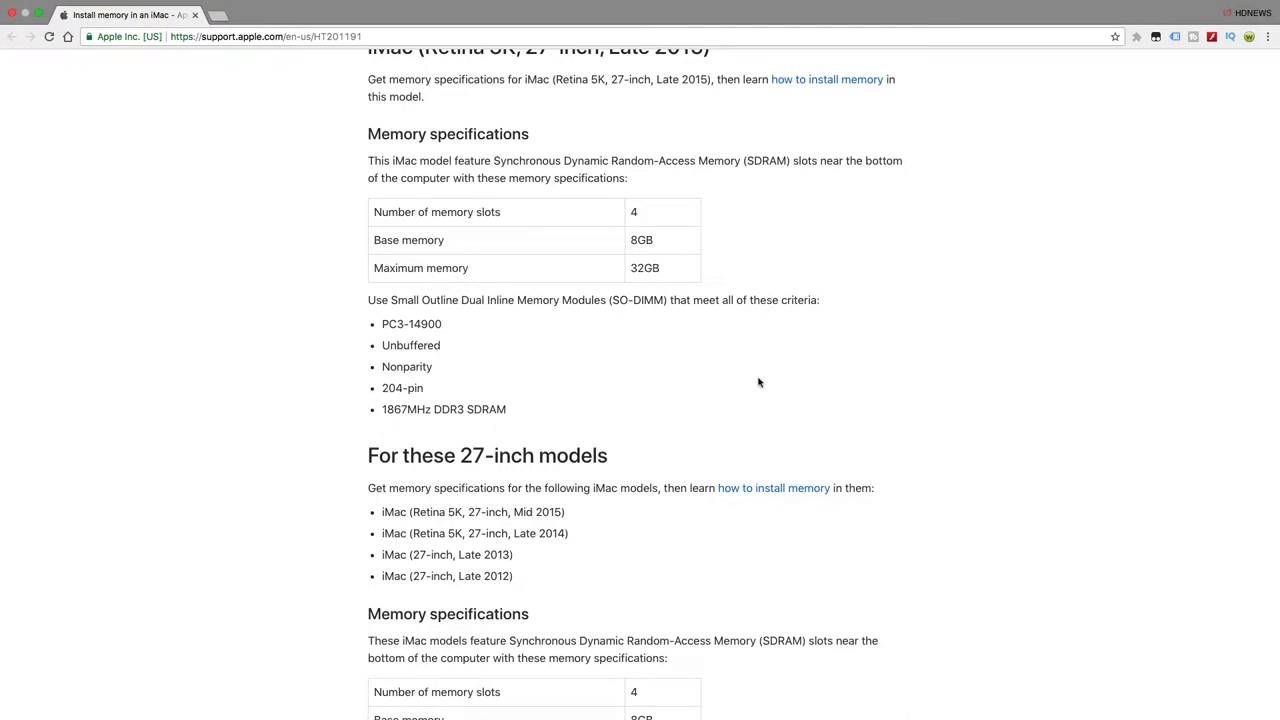
scroll(759, 382, "down", 4)
scroll(759, 382, "down", 4)
scroll(759, 382, "down", 3)
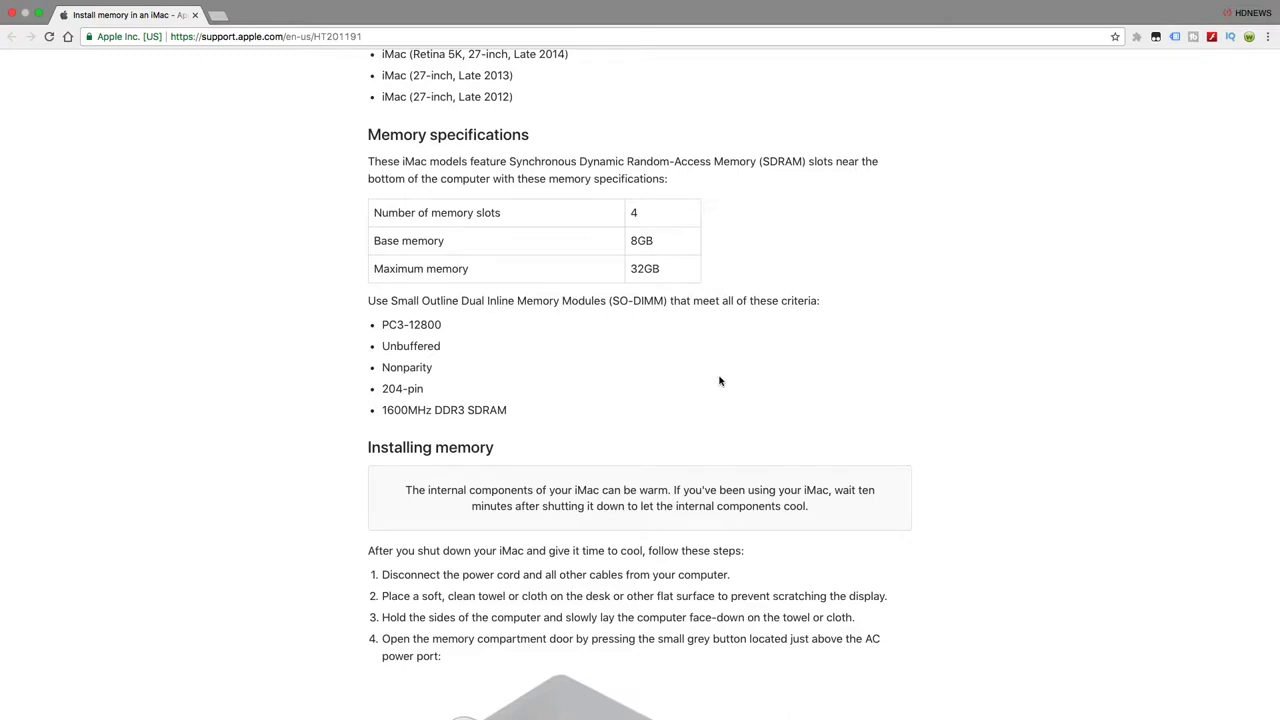
scroll(720, 381, "down", 5)
scroll(720, 381, "down", 5)
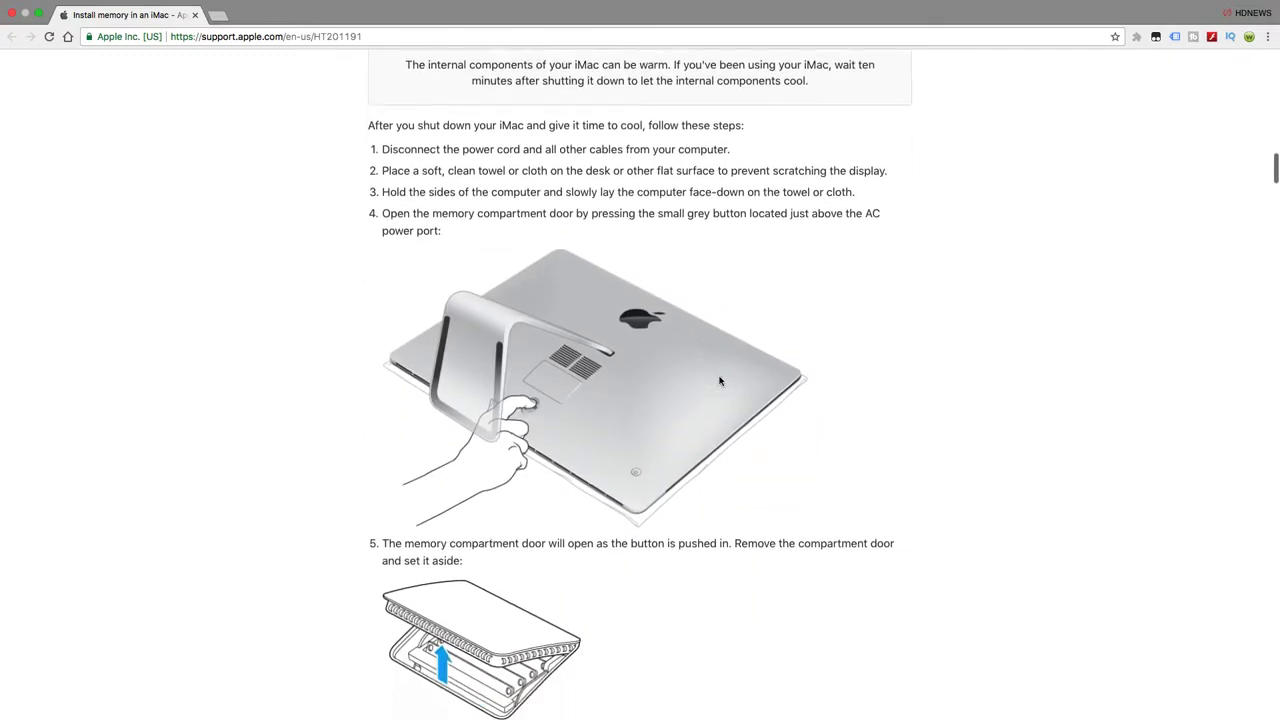
scroll(720, 381, "down", 8)
scroll(720, 381, "down", 8)
scroll(720, 381, "down", 8)
scroll(720, 381, "down", 2)
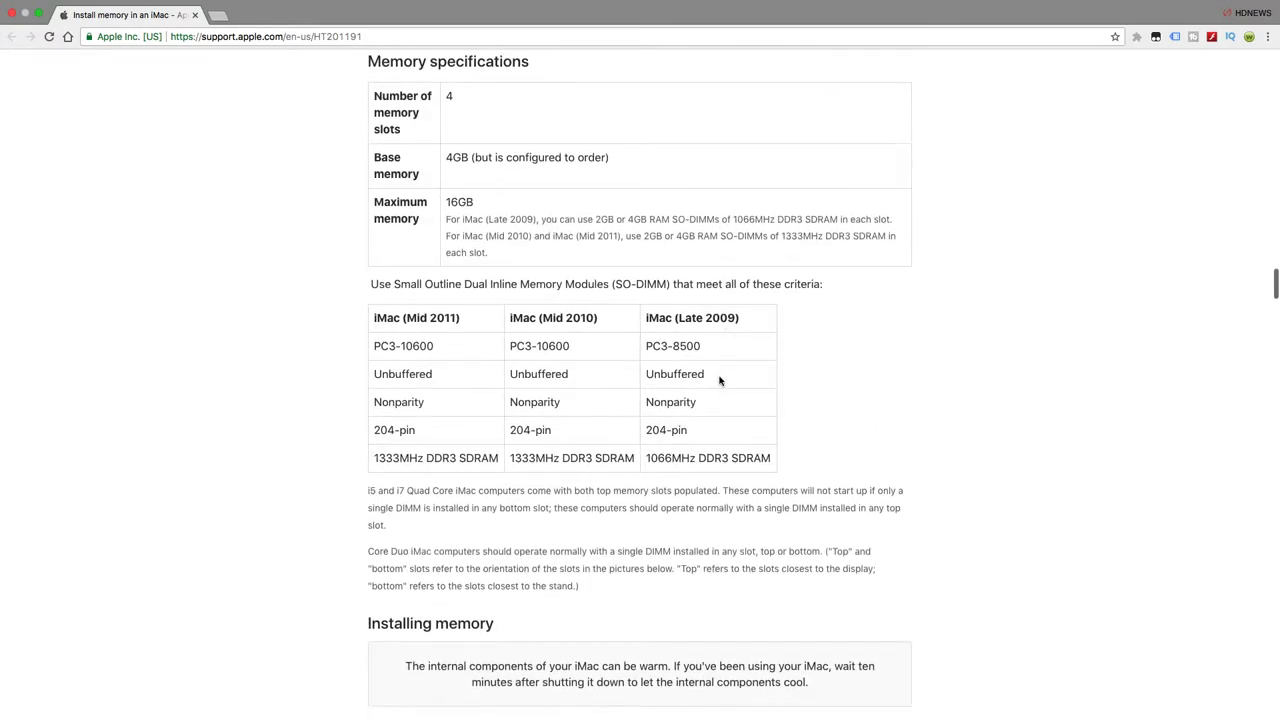
scroll(720, 381, "down", 8)
scroll(720, 381, "down", 6)
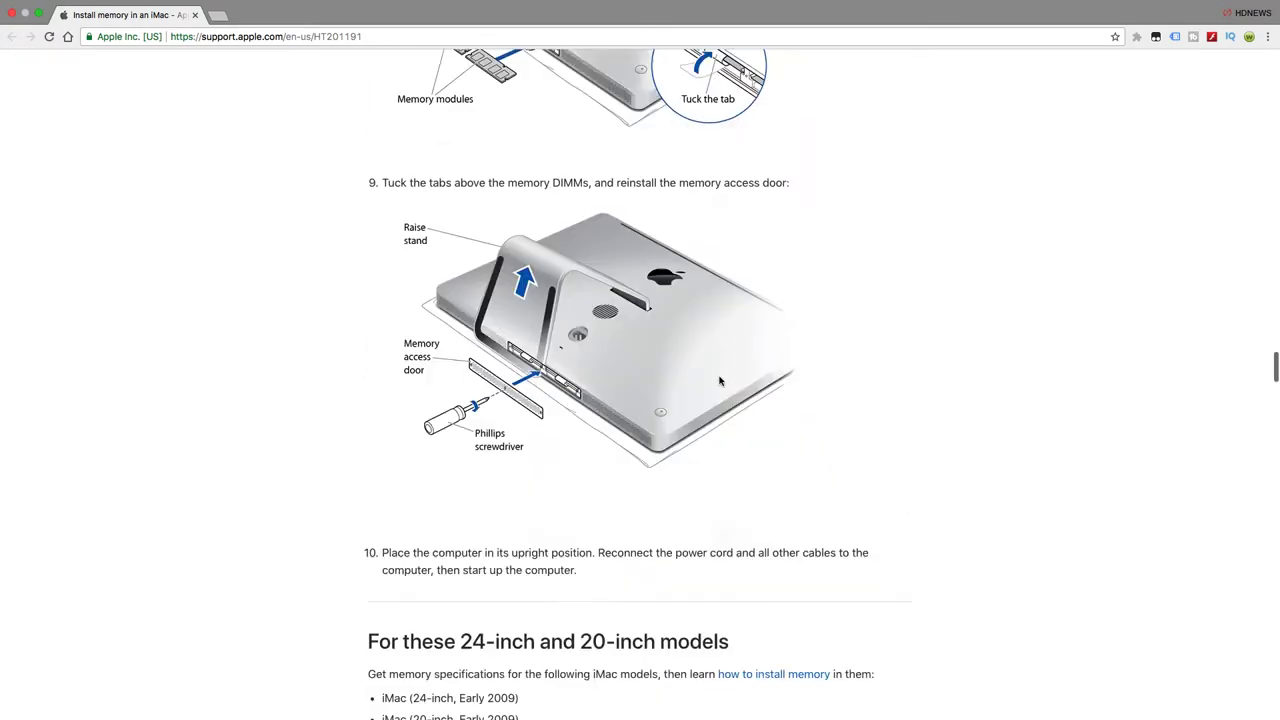
scroll(720, 381, "down", 8)
scroll(720, 381, "down", 2)
scroll(720, 381, "up", 3)
scroll(720, 381, "up", 5)
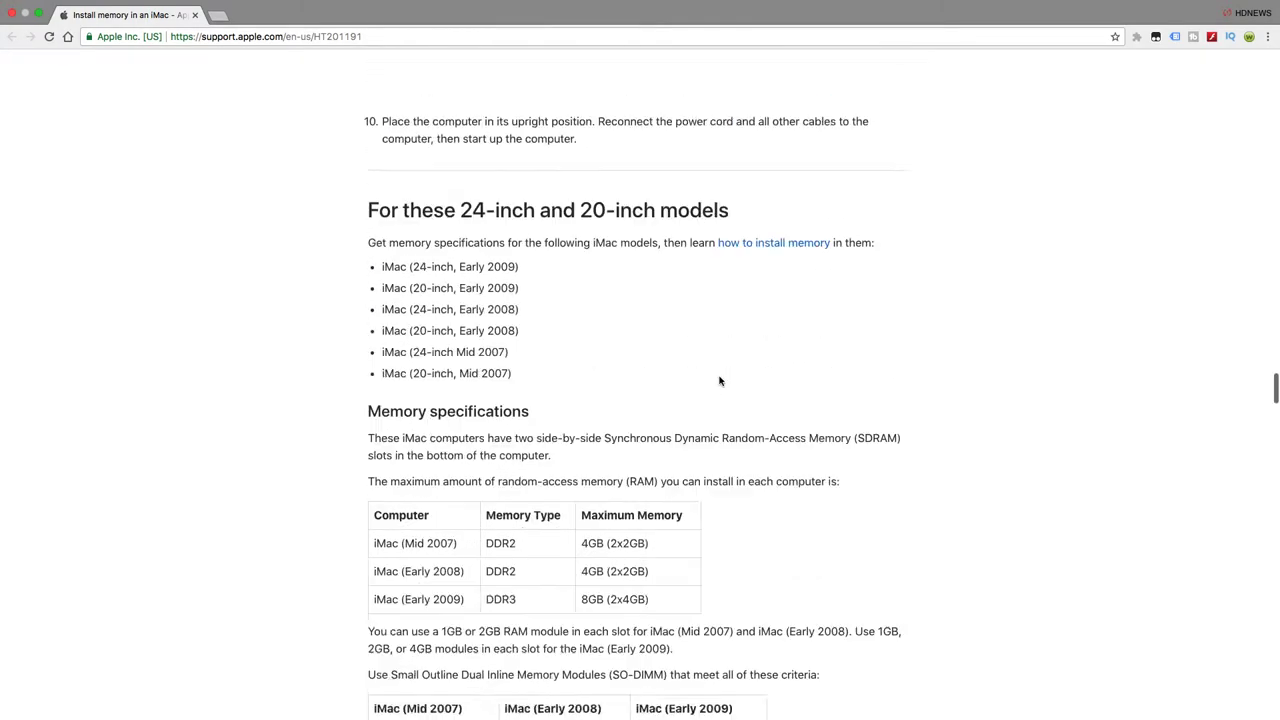
scroll(720, 381, "up", 1)
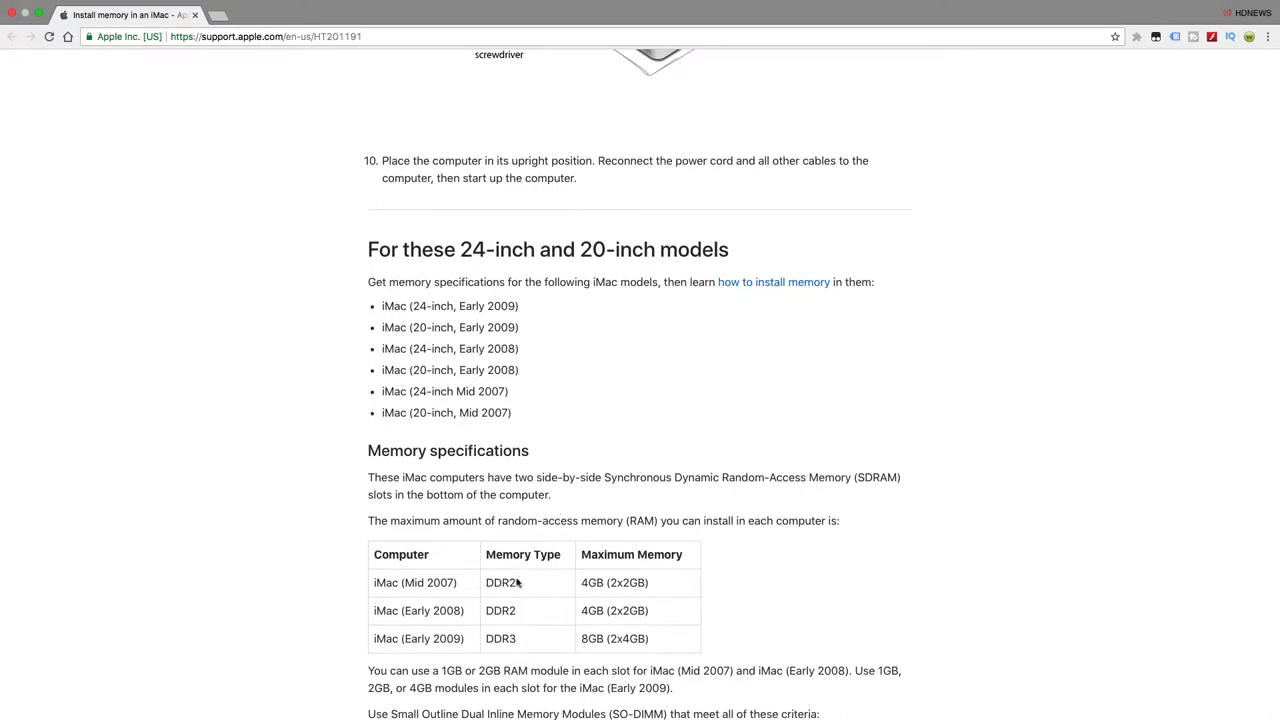
scroll(519, 582, "down", 2)
scroll(519, 582, "down", 6)
scroll(519, 582, "down", 2)
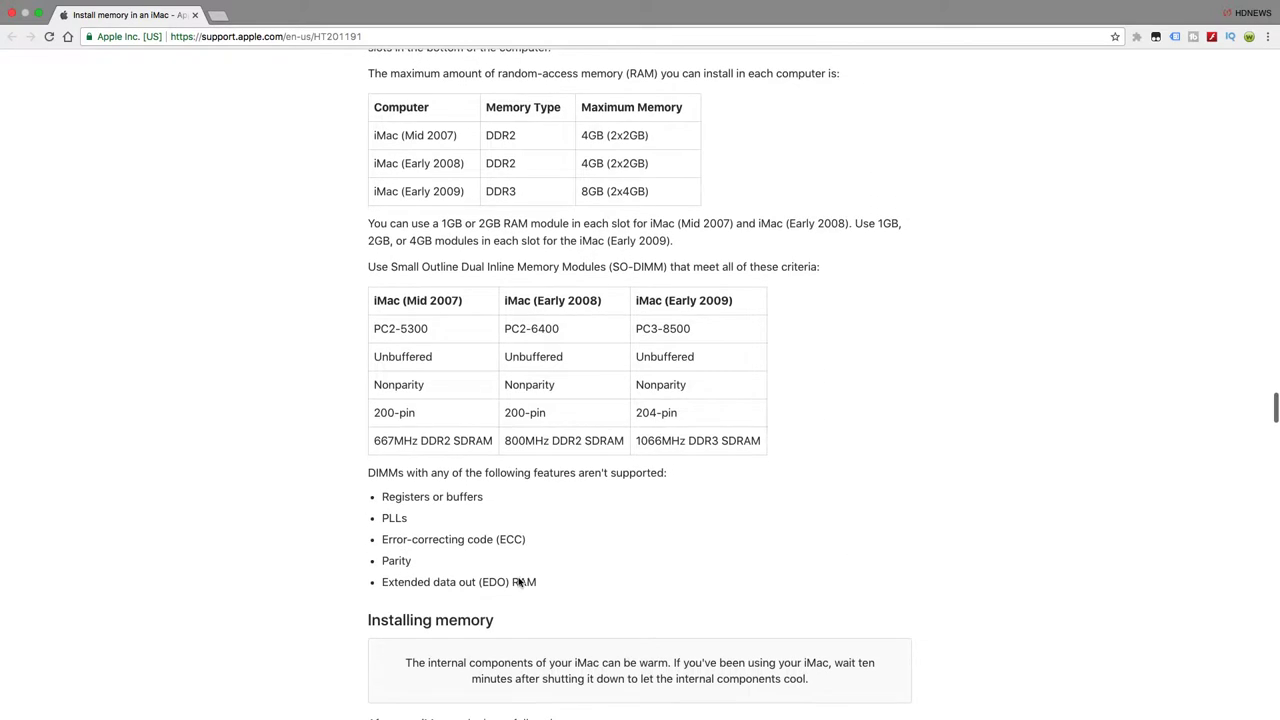
scroll(519, 578, "down", 5)
scroll(519, 578, "down", 5)
scroll(519, 578, "down", 5)
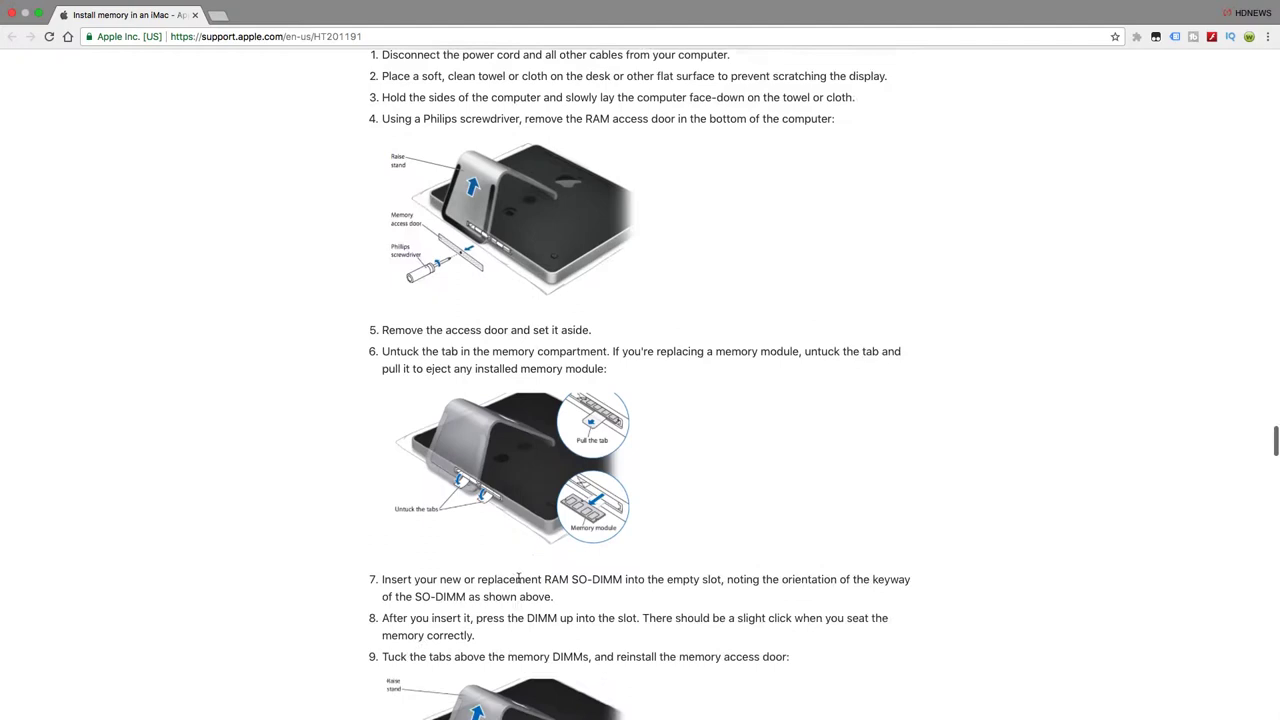
scroll(519, 578, "down", 4)
scroll(519, 578, "down", 5)
scroll(519, 578, "down", 3)
scroll(519, 578, "down", 1)
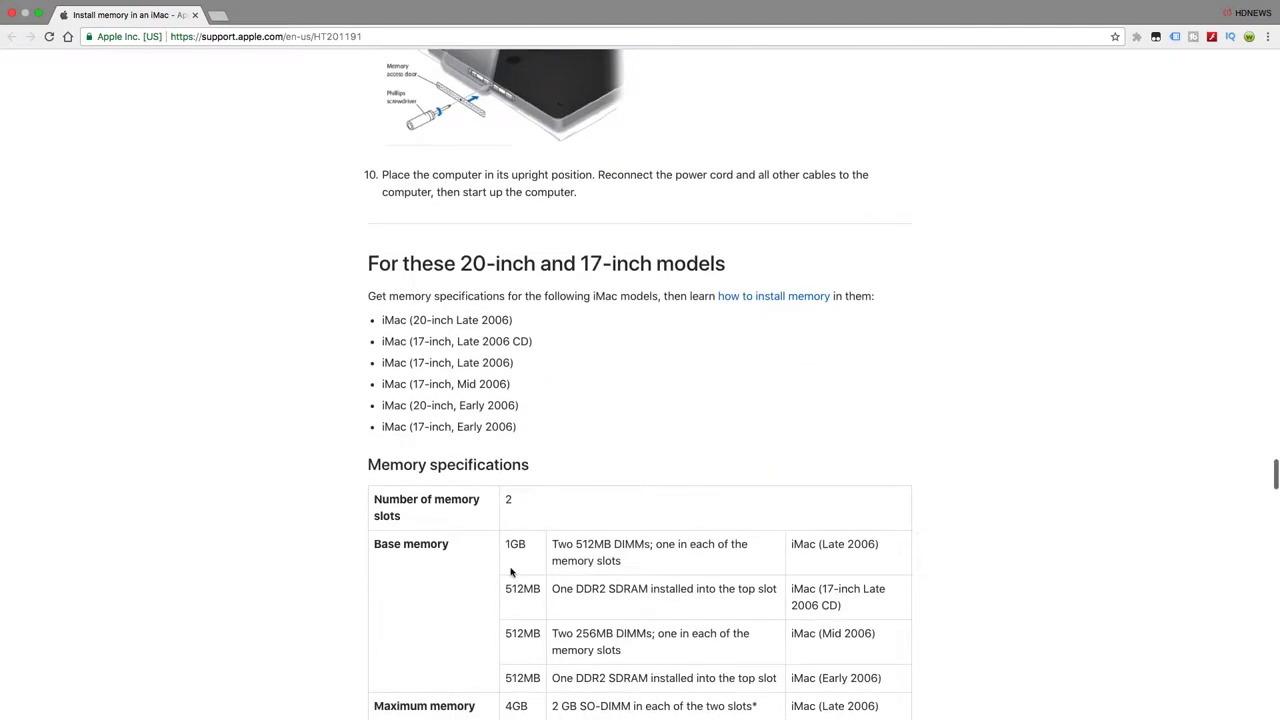
scroll(545, 546, "down", 4)
scroll(545, 546, "down", 4)
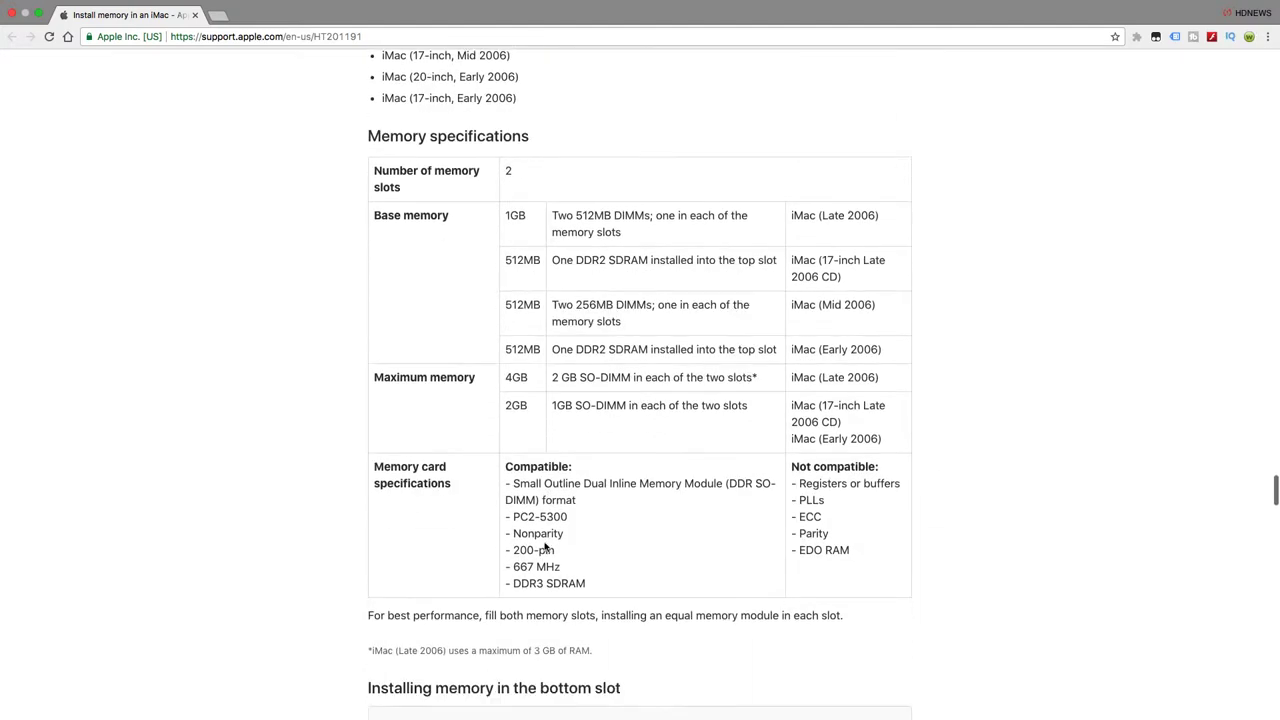
scroll(545, 546, "down", 1)
scroll(545, 546, "down", 5)
scroll(545, 546, "down", 3)
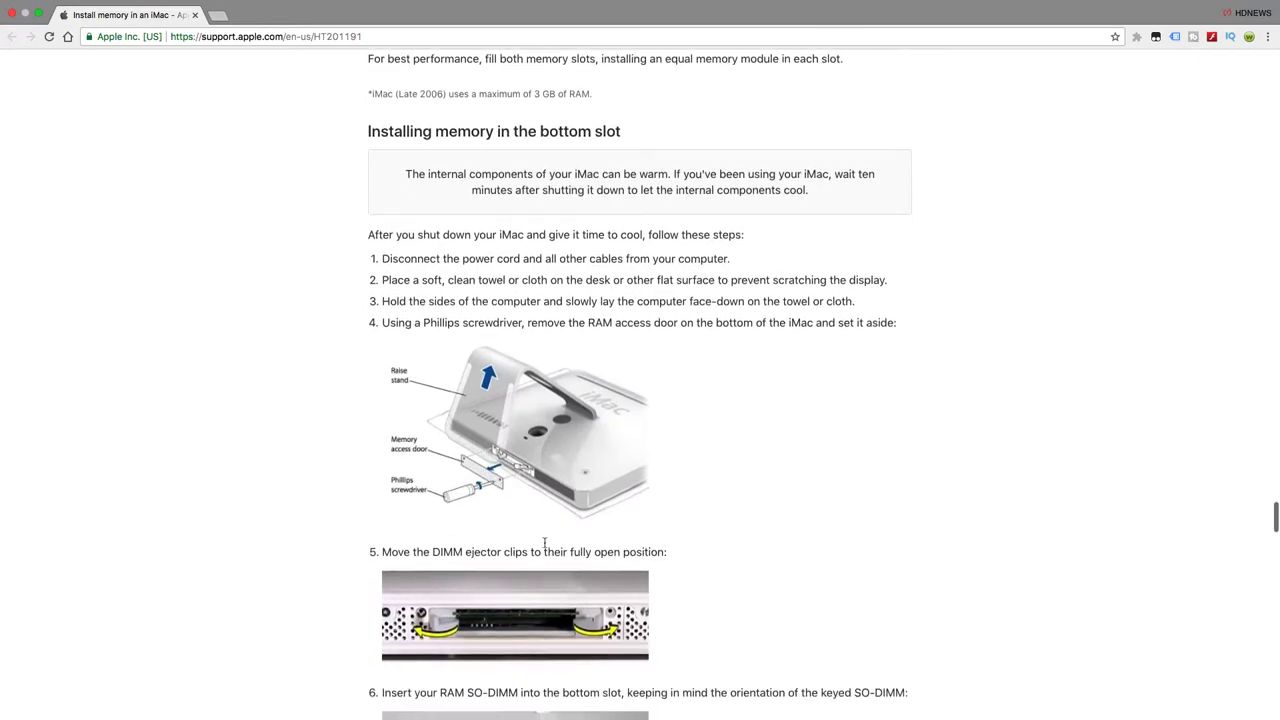
scroll(545, 546, "down", 5)
scroll(545, 546, "down", 4)
scroll(545, 546, "down", 5)
scroll(545, 546, "down", 3)
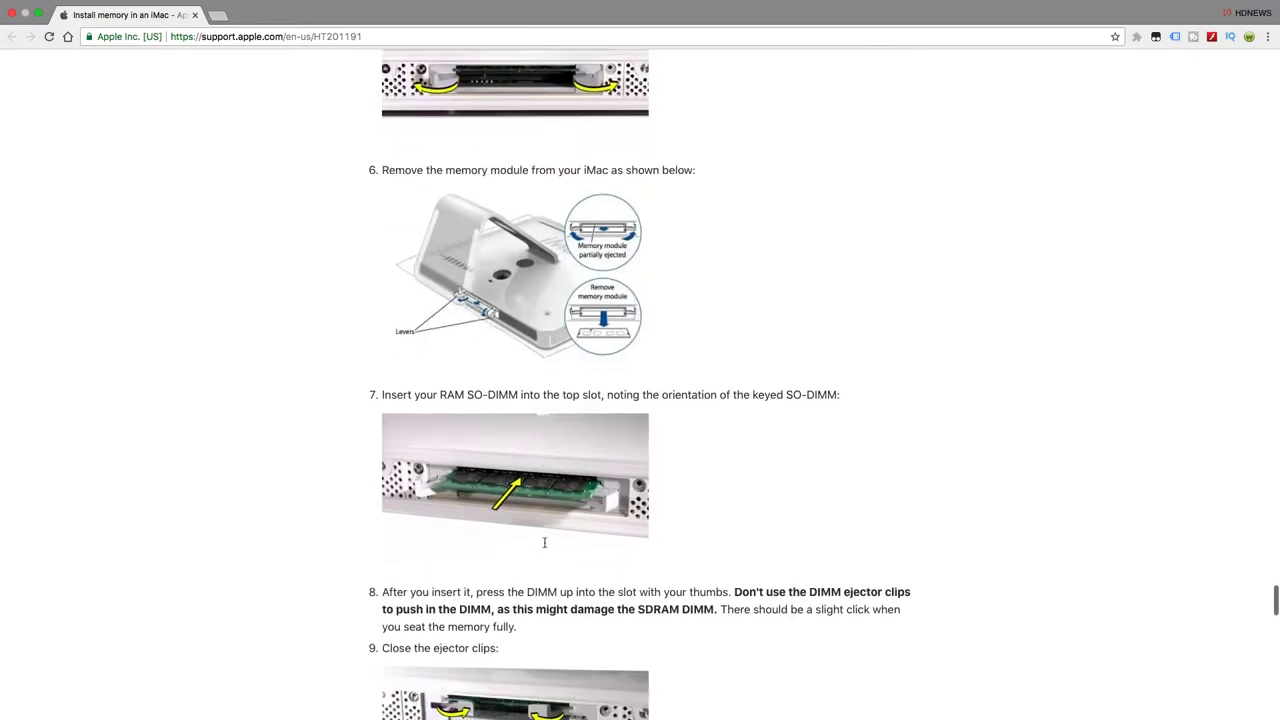
scroll(545, 546, "down", 5)
scroll(545, 546, "down", 4)
scroll(545, 546, "down", 5)
scroll(545, 546, "down", 4)
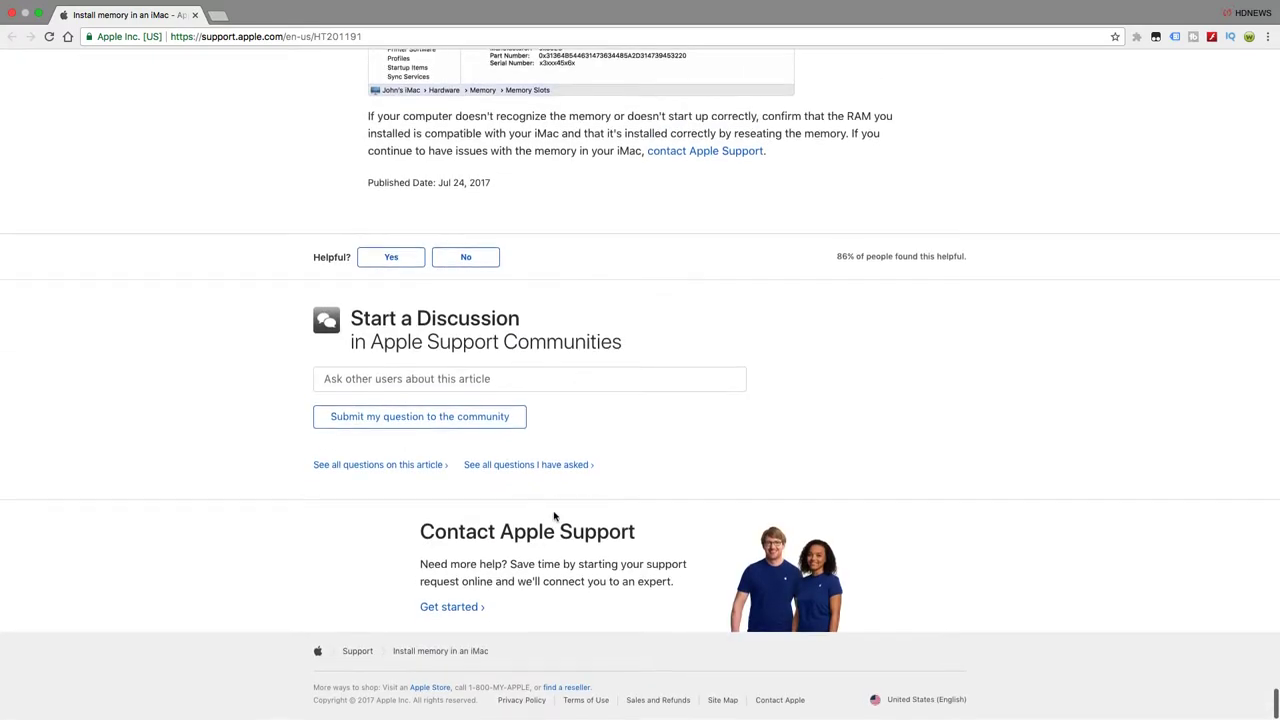
Mark the memory article as not helpful and cancel the comments form.
left_click(465, 257)
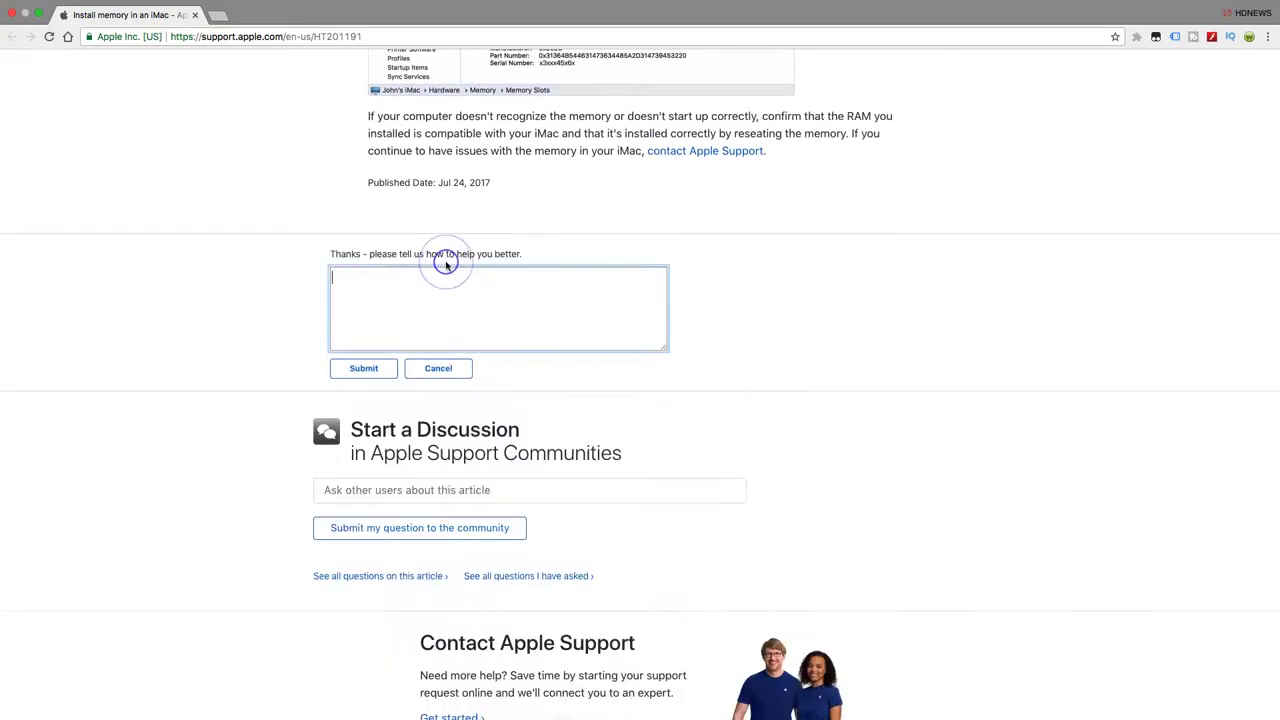
left_click(436, 372)
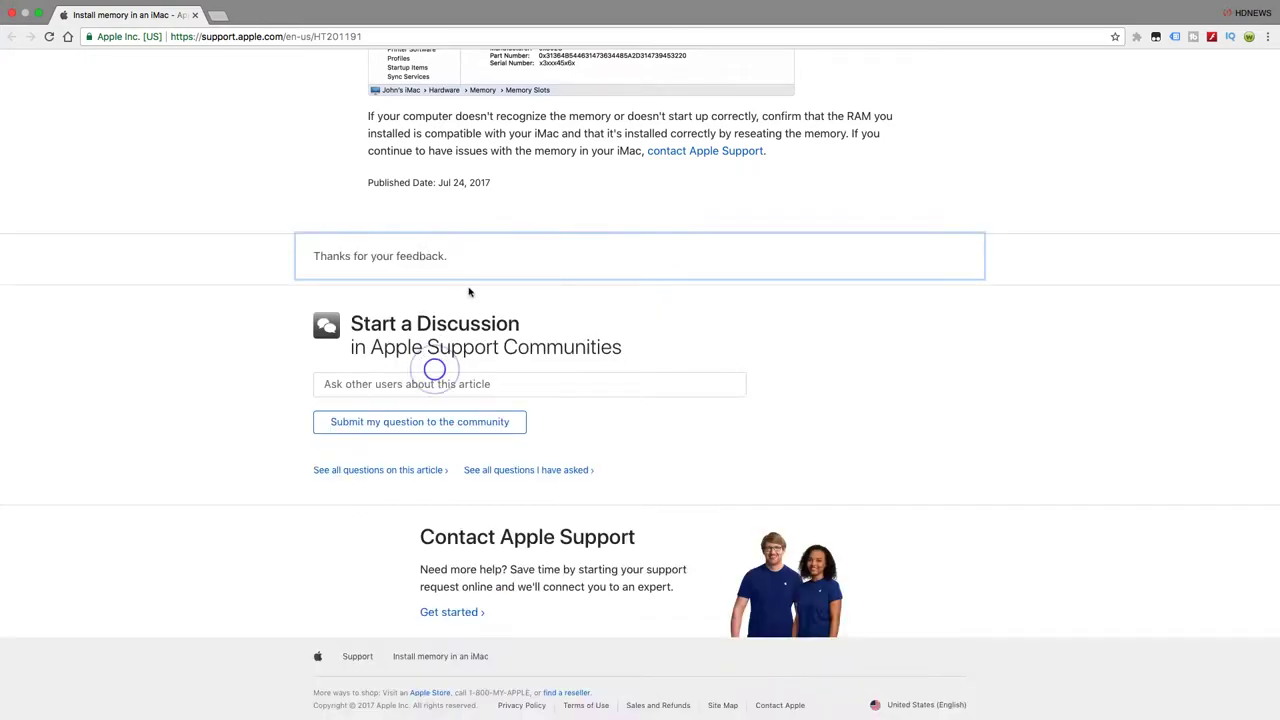
scroll(470, 291, "up", 5)
scroll(470, 291, "up", 8)
scroll(470, 291, "up", 5)
scroll(470, 291, "up", 6)
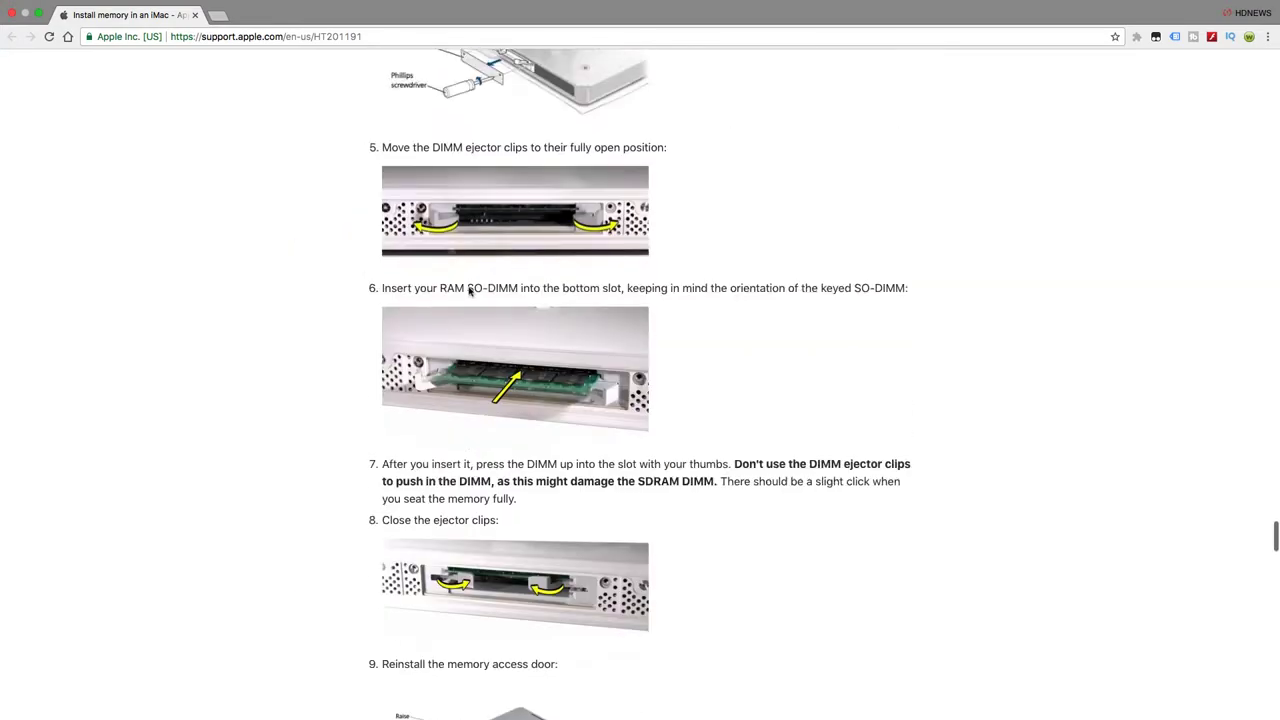
scroll(470, 291, "up", 6)
scroll(470, 291, "up", 6)
scroll(470, 291, "up", 4)
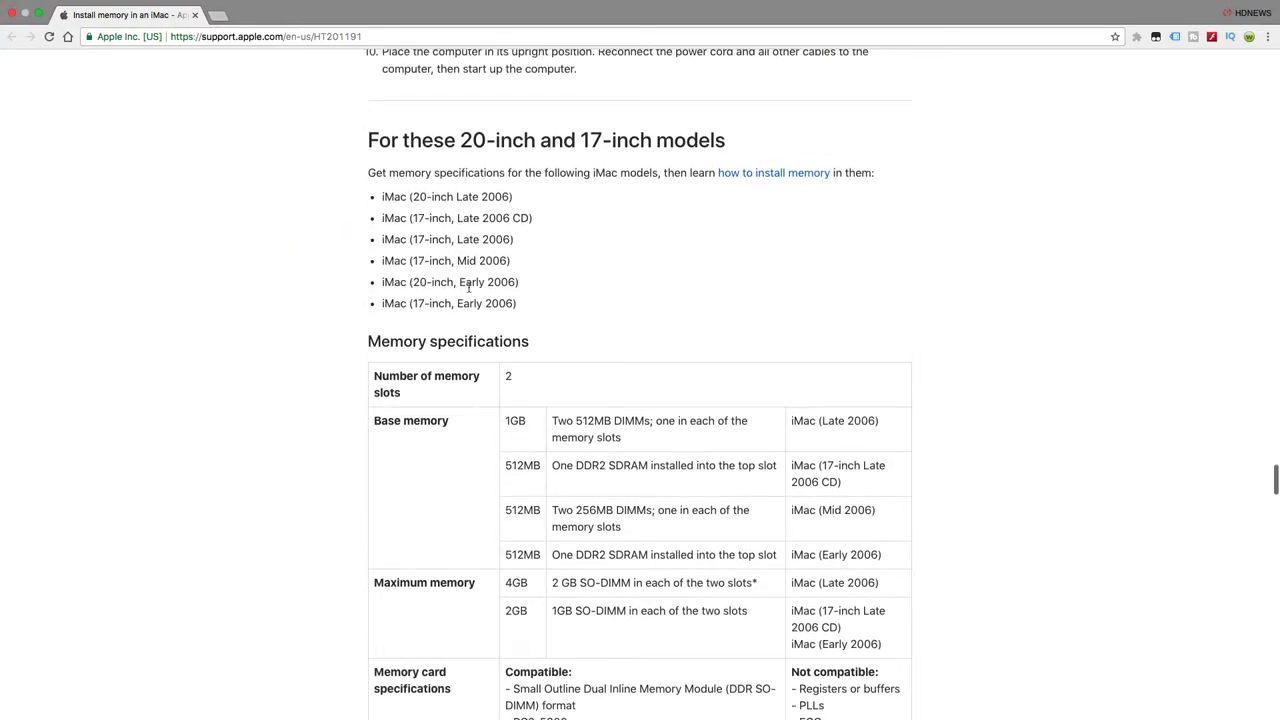
scroll(468, 287, "up", 6)
scroll(468, 287, "up", 6)
scroll(468, 287, "up", 6)
scroll(468, 287, "up", 6)
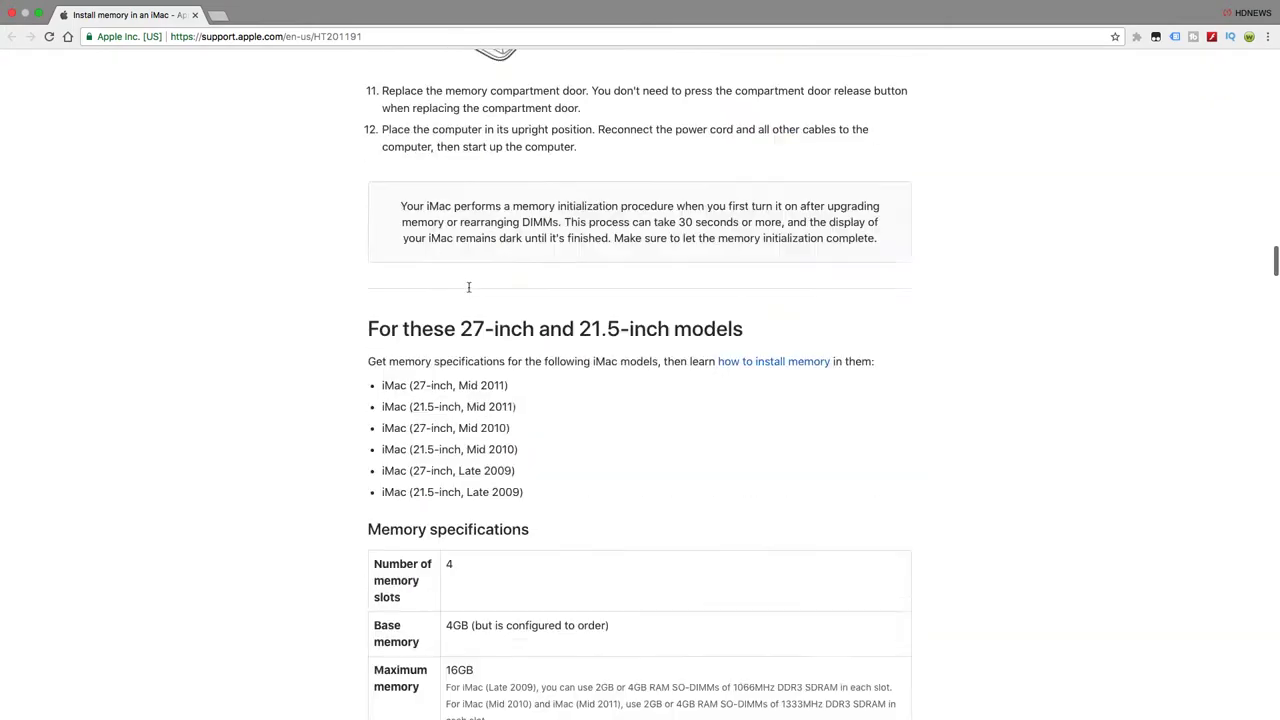
scroll(468, 287, "up", 8)
scroll(468, 287, "up", 8)
scroll(470, 291, "up", 3)
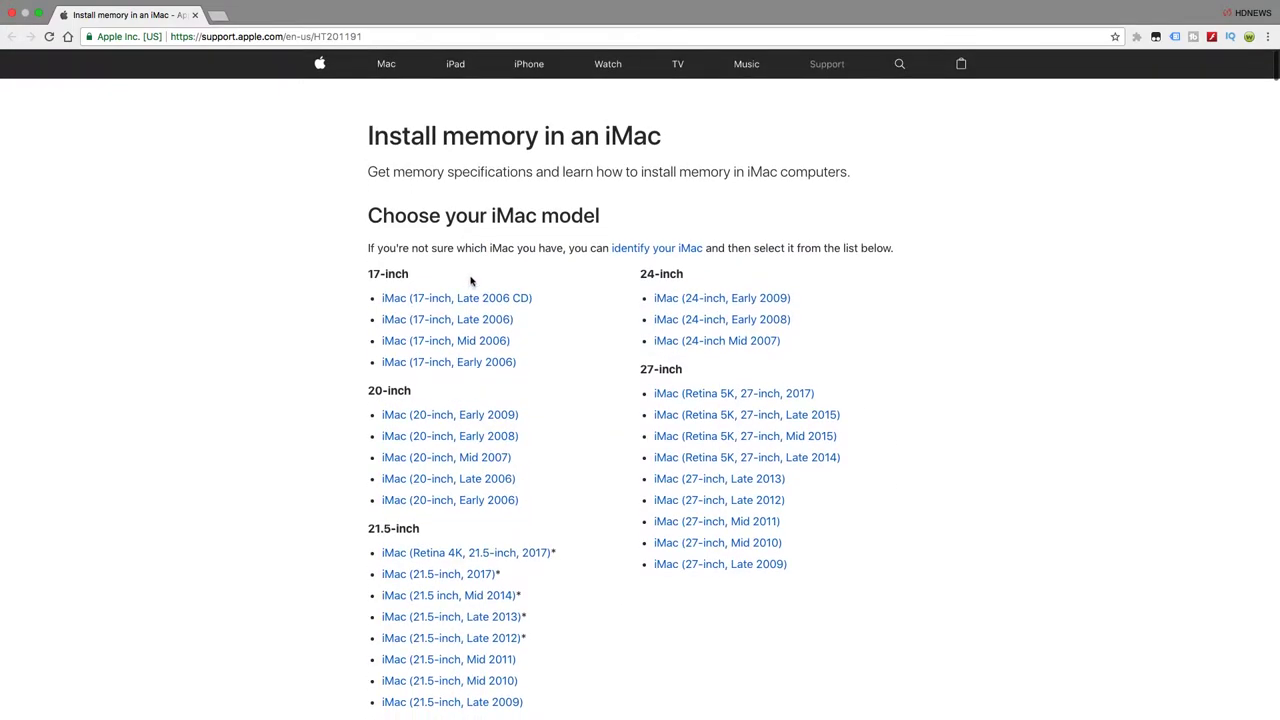
Follow the 'identify your iMac' link to Apple's model identification guide.
left_click(656, 248)
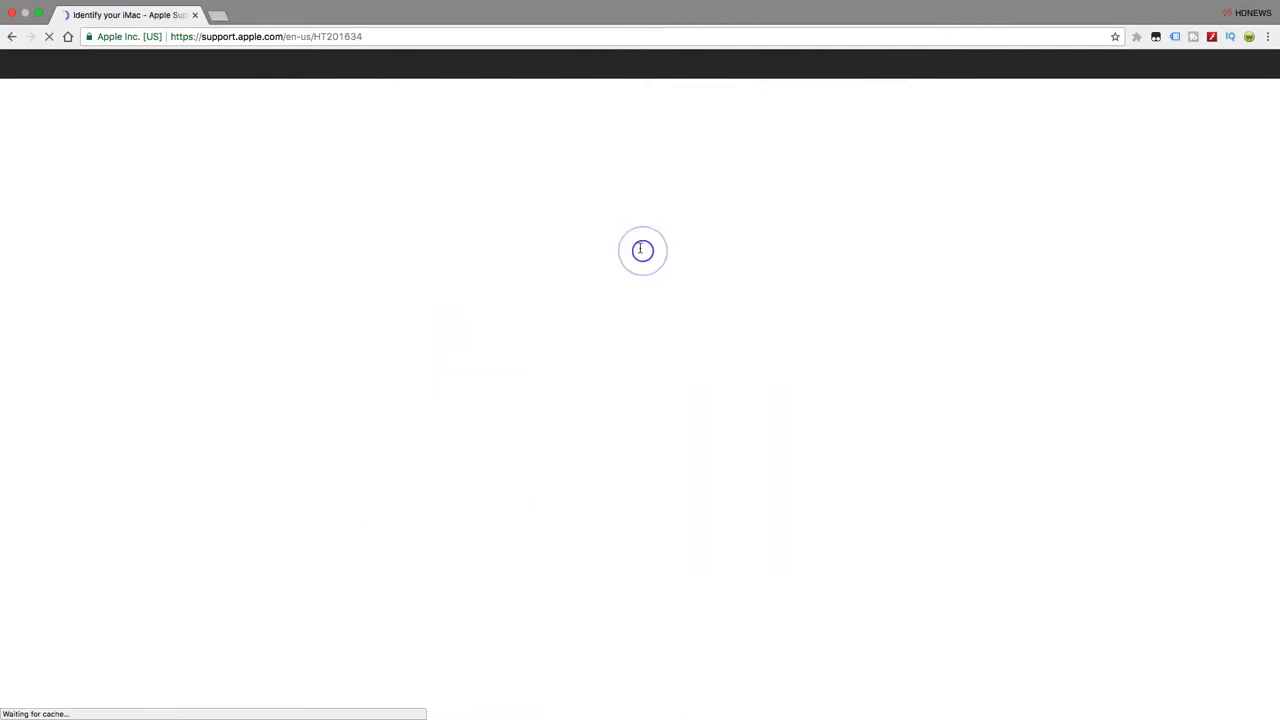
scroll(629, 307, "down", 8)
scroll(629, 307, "down", 5)
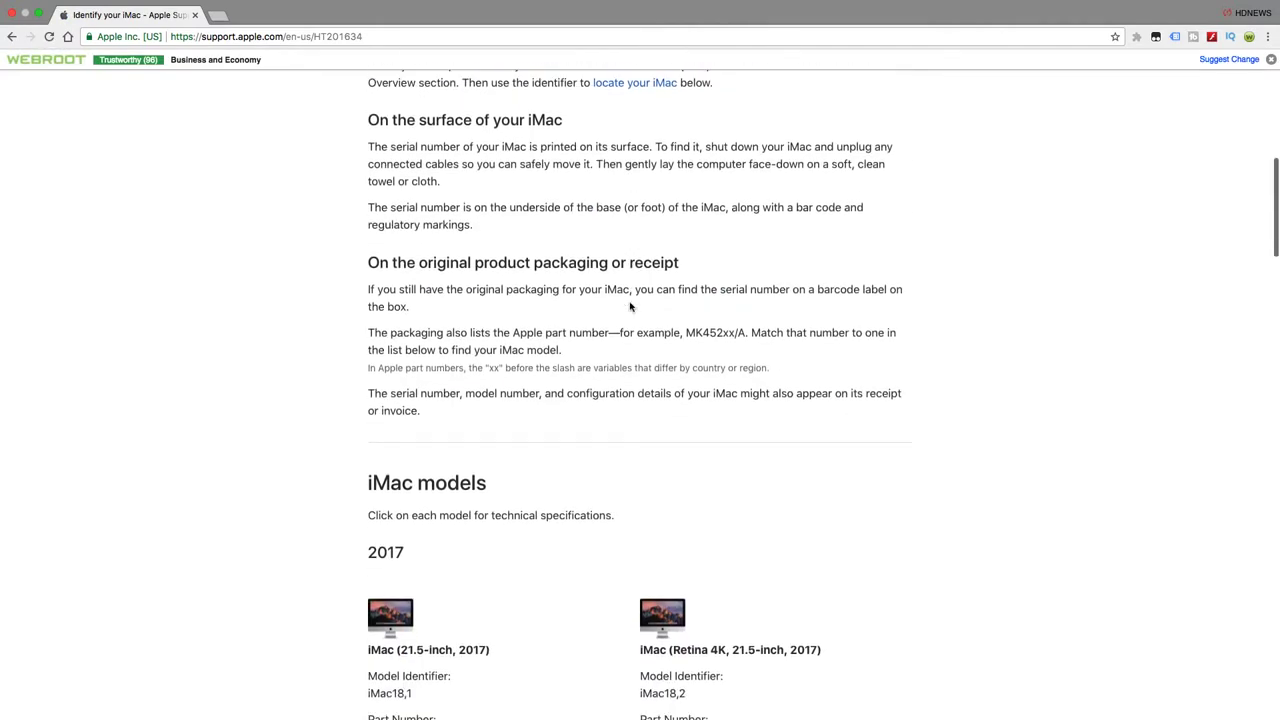
scroll(629, 307, "down", 5)
scroll(629, 307, "down", 4)
scroll(630, 307, "down", 3)
scroll(625, 320, "down", 5)
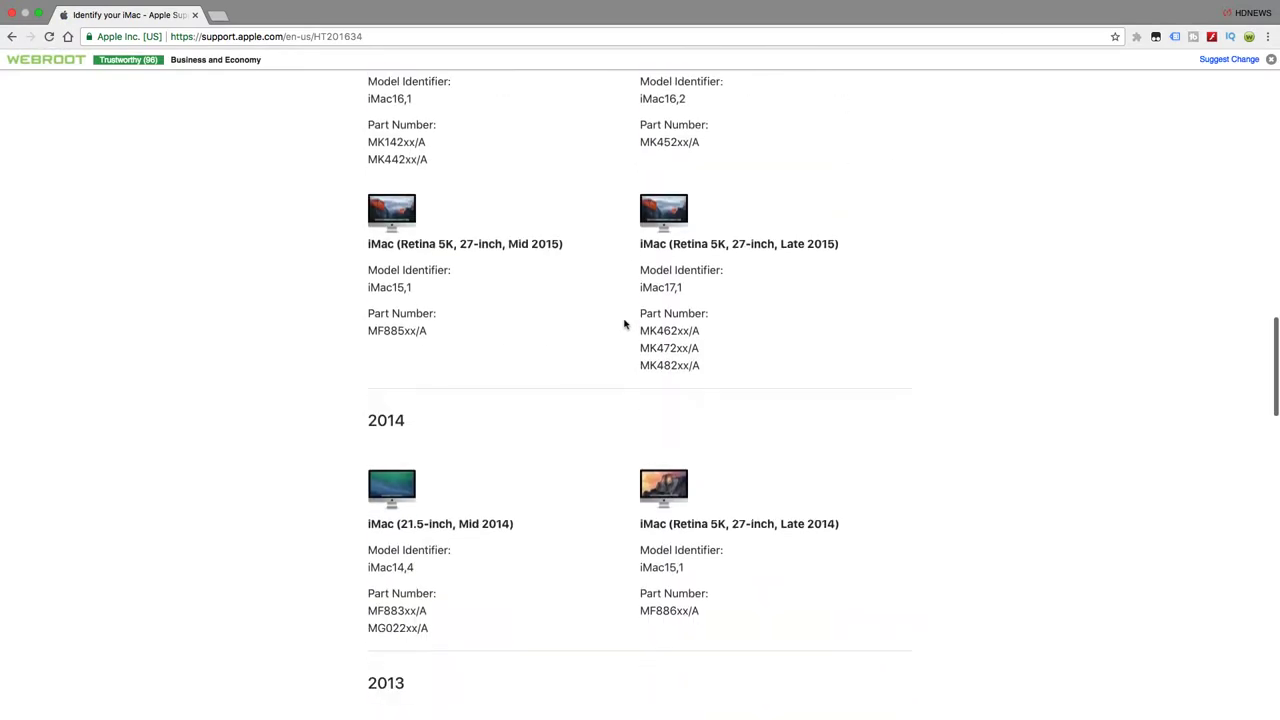
scroll(625, 320, "down", 4)
scroll(625, 323, "down", 3)
scroll(625, 323, "down", 3)
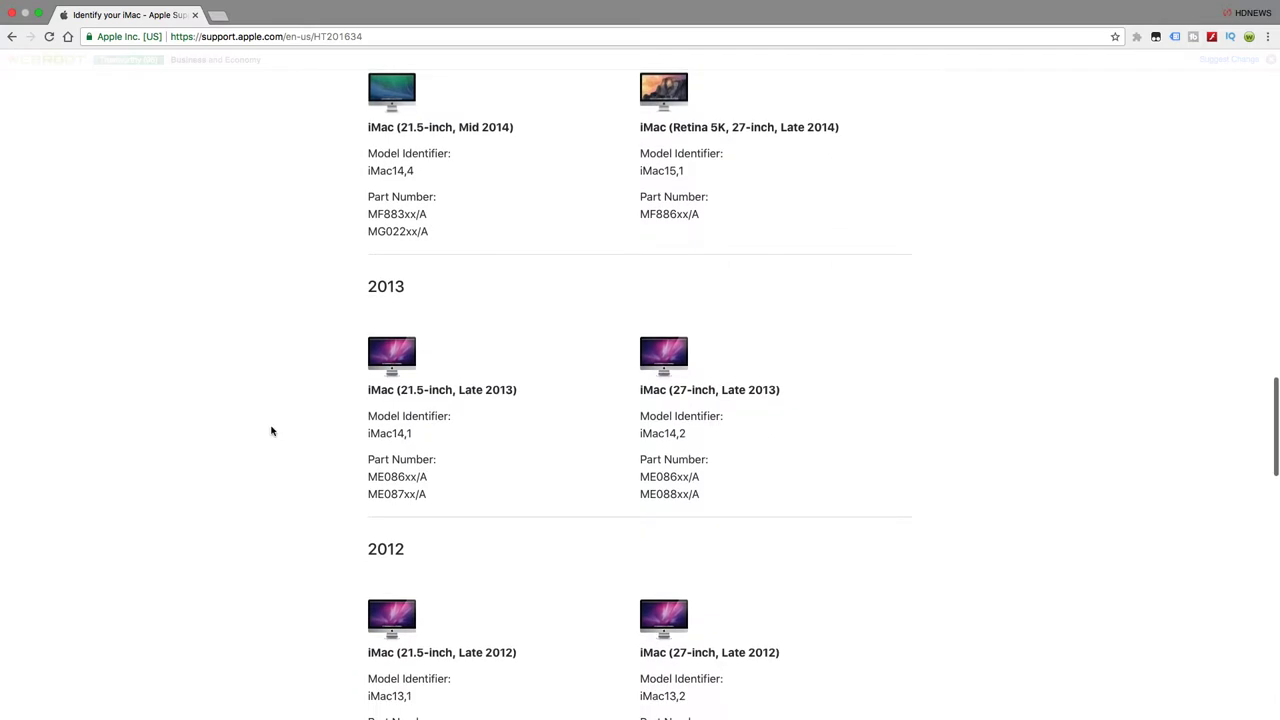
View the 21.5-inch Late 2013 iMac tech specs, then return to Identify your iMac.
left_click(420, 389)
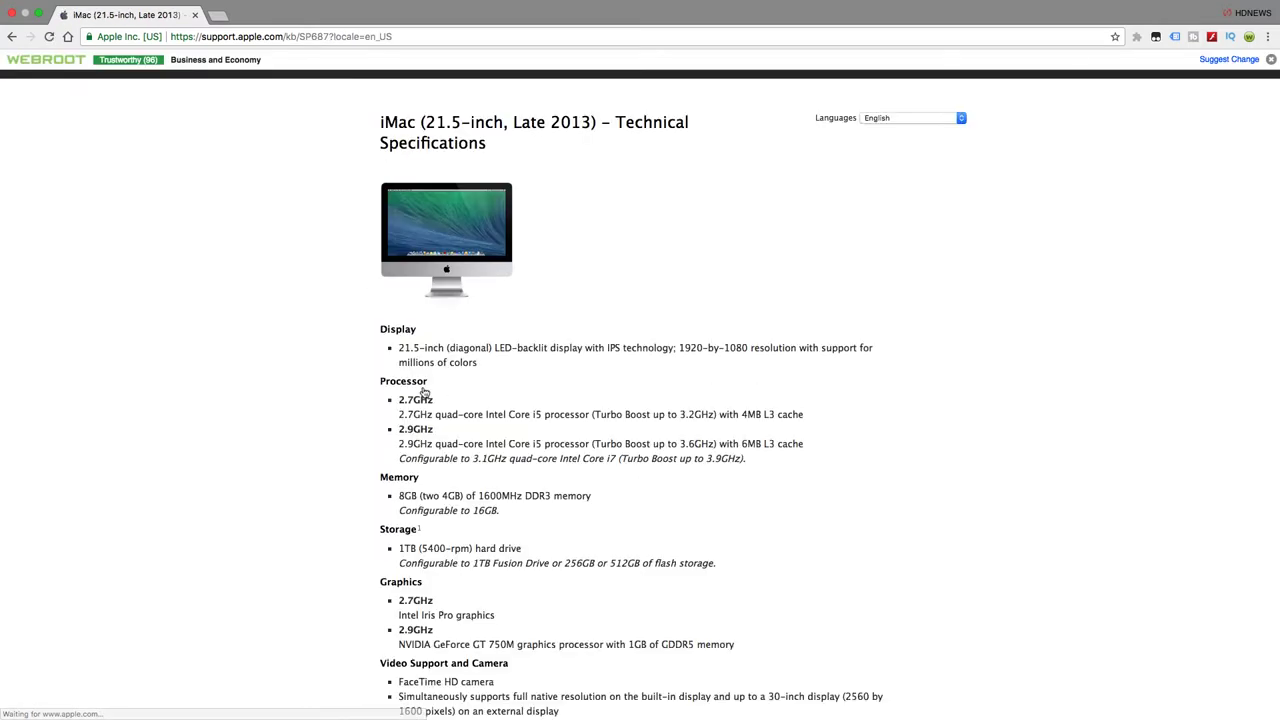
scroll(458, 418, "down", 3)
scroll(458, 418, "down", 3)
scroll(458, 418, "down", 3)
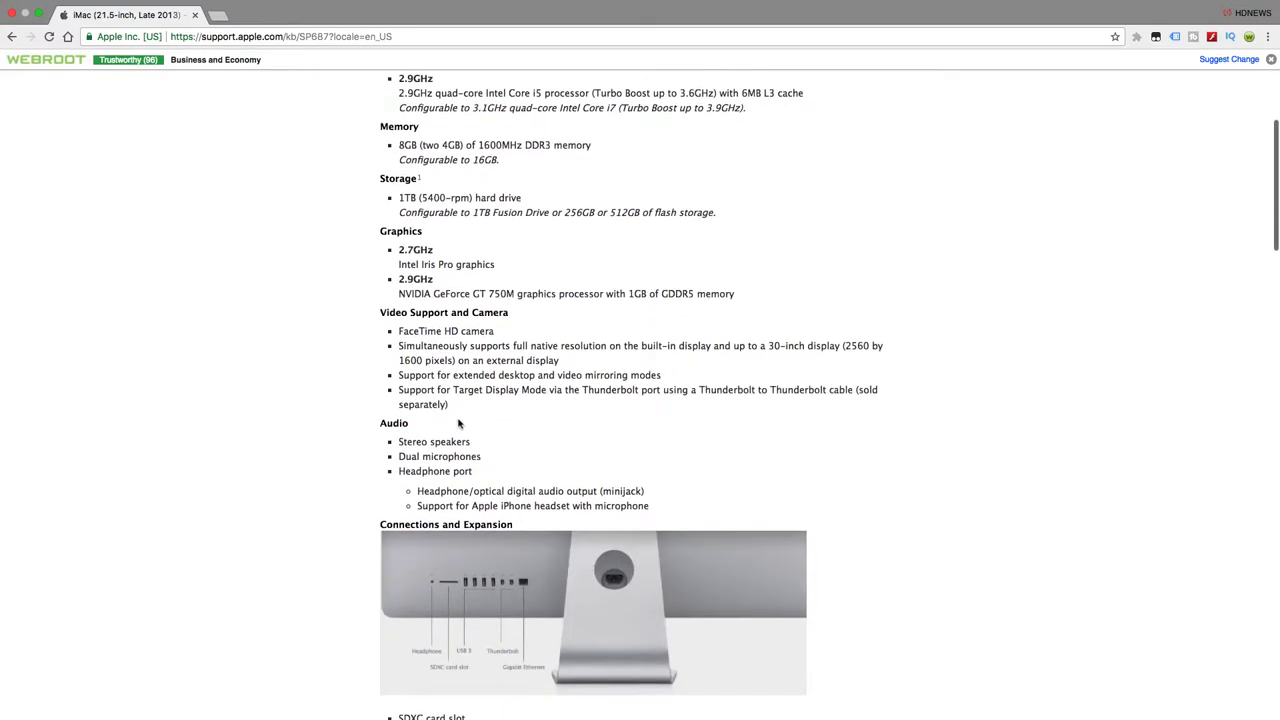
scroll(458, 418, "down", 4)
scroll(458, 418, "down", 4)
scroll(458, 418, "down", 2)
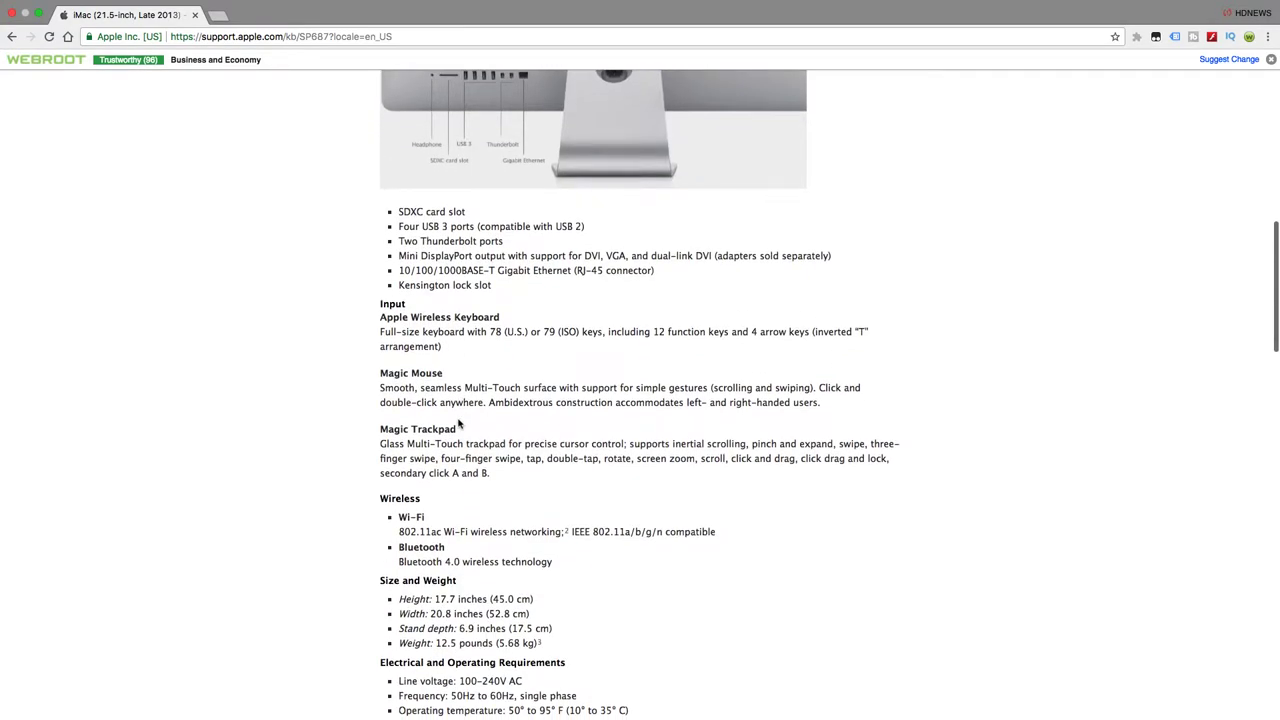
scroll(458, 425, "down", 4)
scroll(458, 425, "down", 3)
scroll(458, 425, "down", 4)
scroll(458, 425, "down", 2)
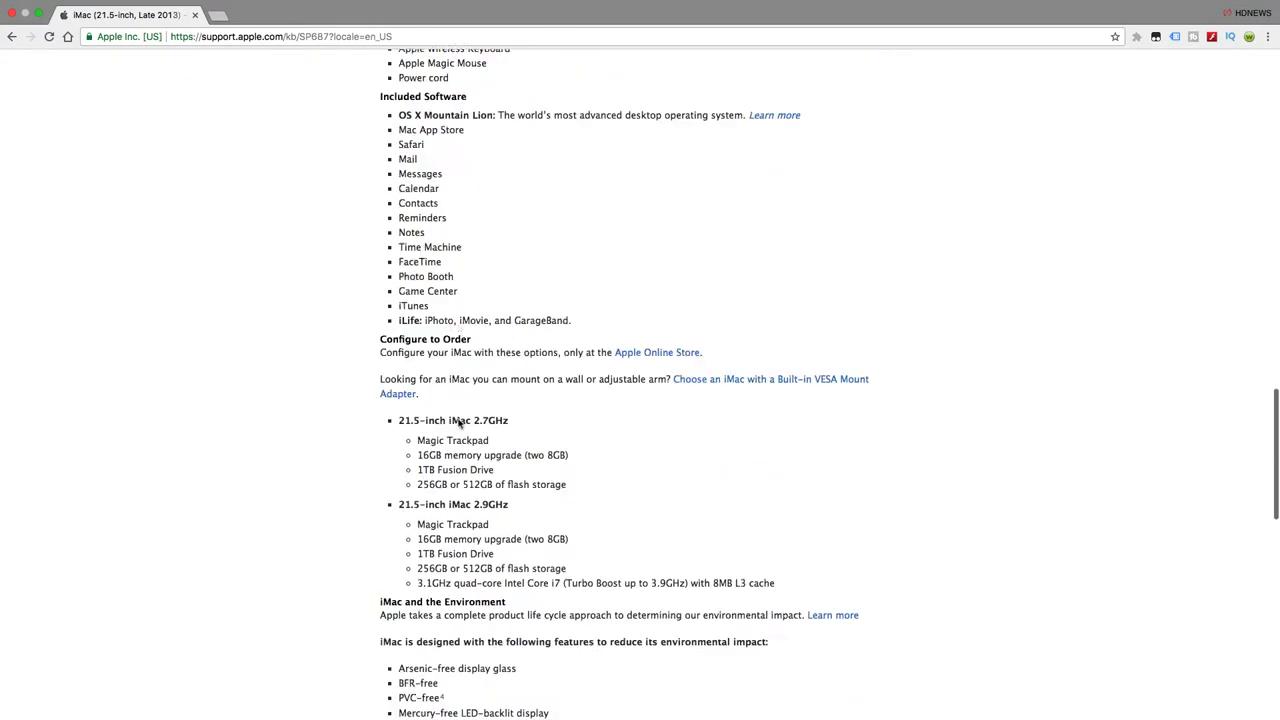
scroll(458, 425, "down", 2)
scroll(458, 425, "down", 1)
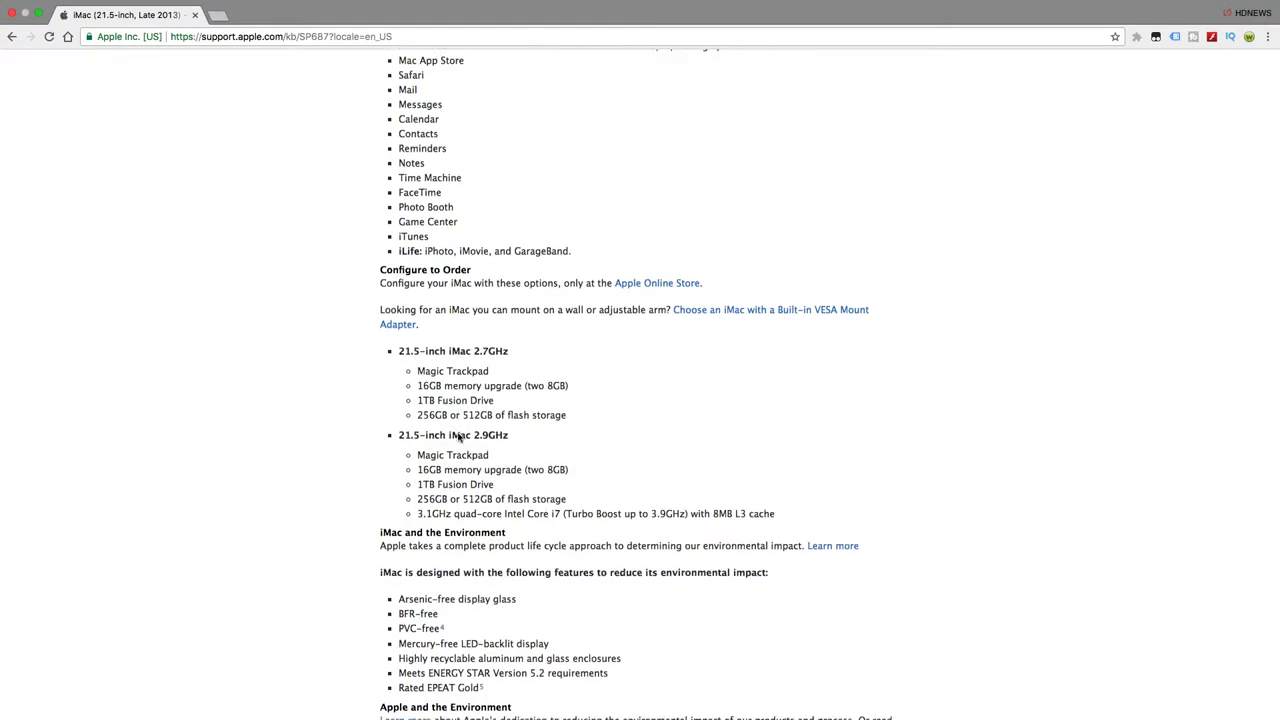
scroll(458, 436, "down", 3)
scroll(458, 436, "down", 3)
scroll(458, 436, "down", 4)
scroll(458, 436, "down", 3)
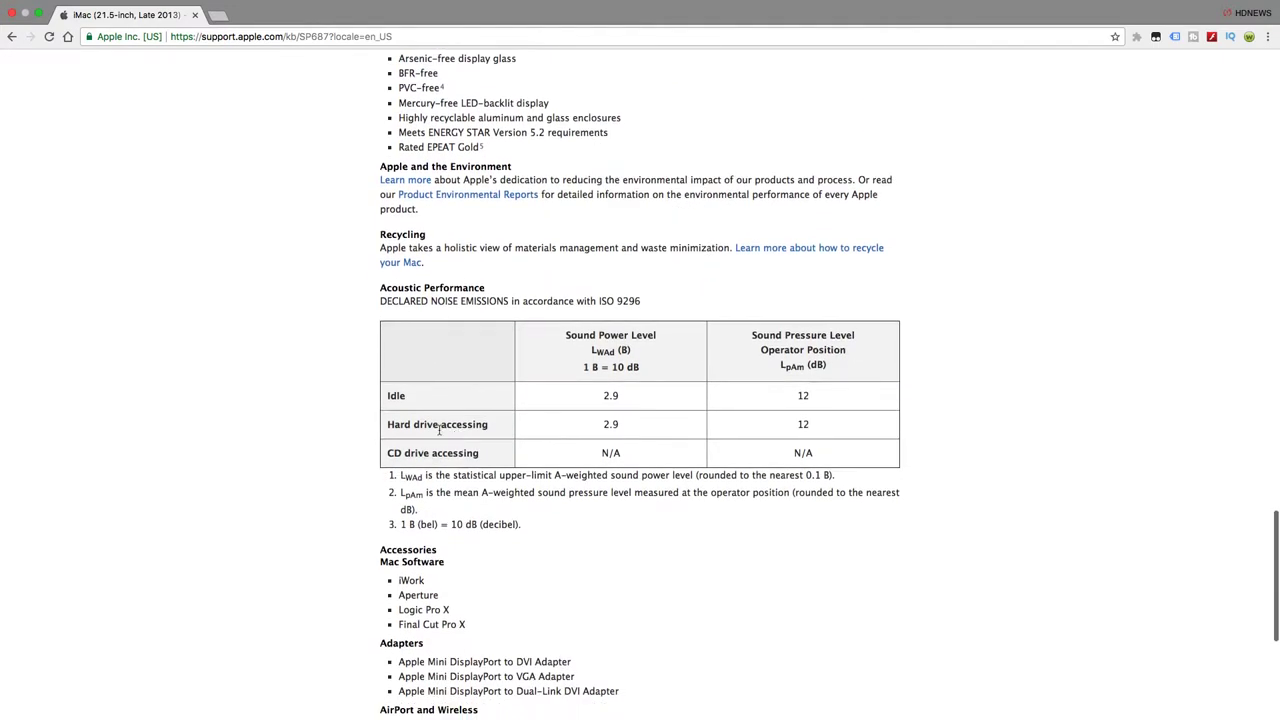
scroll(438, 430, "down", 3)
scroll(517, 440, "down", 4)
scroll(517, 443, "down", 2)
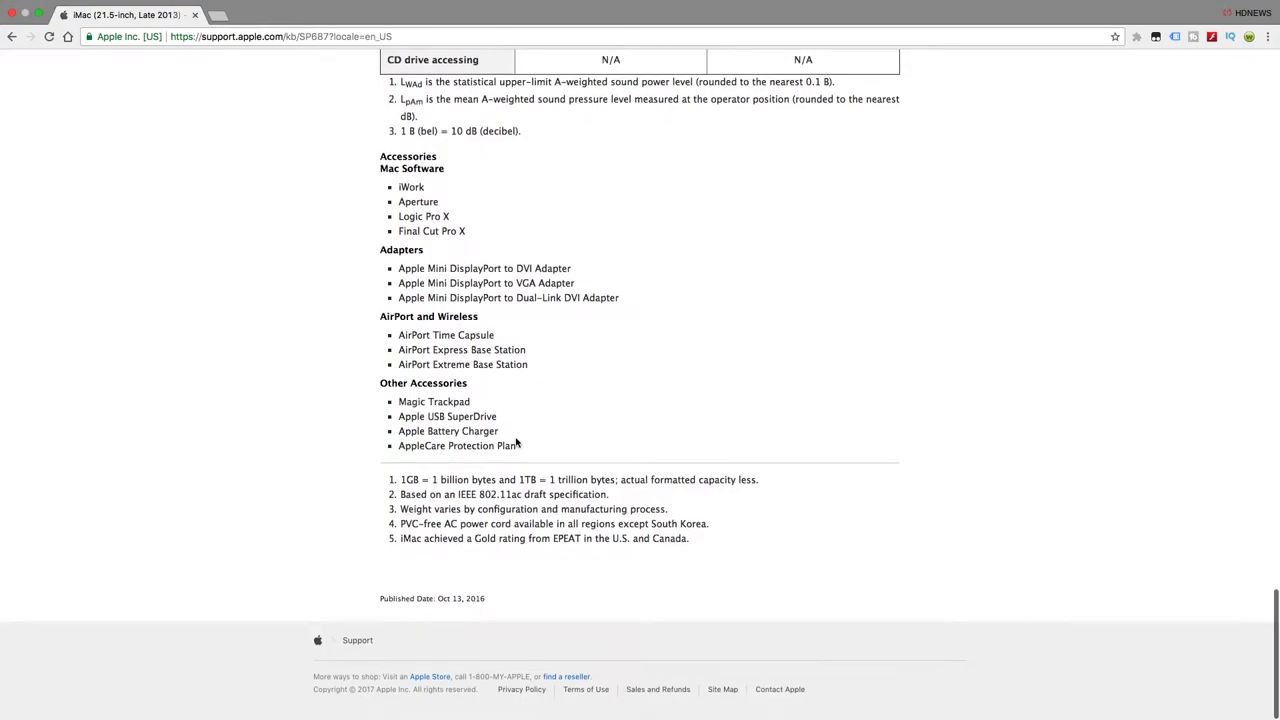
scroll(517, 443, "up", 5)
scroll(517, 443, "up", 8)
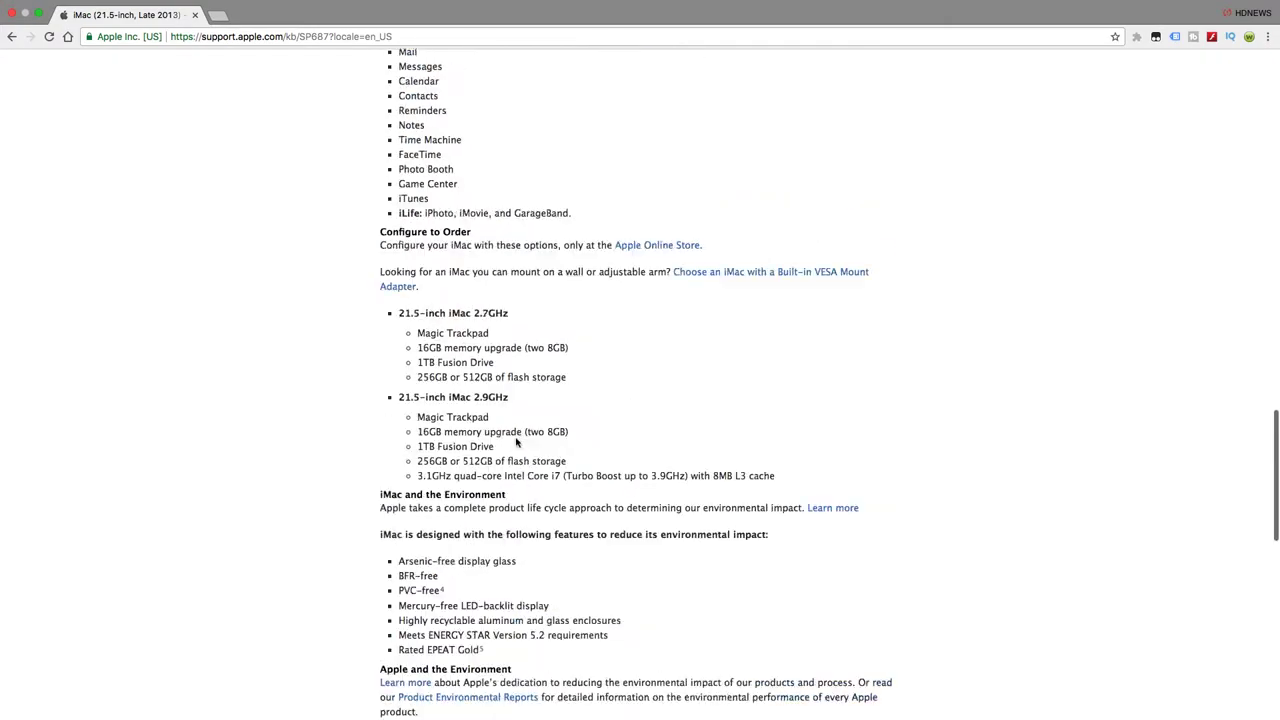
scroll(517, 443, "up", 5)
scroll(517, 443, "up", 4)
scroll(517, 443, "up", 5)
scroll(517, 443, "up", 2)
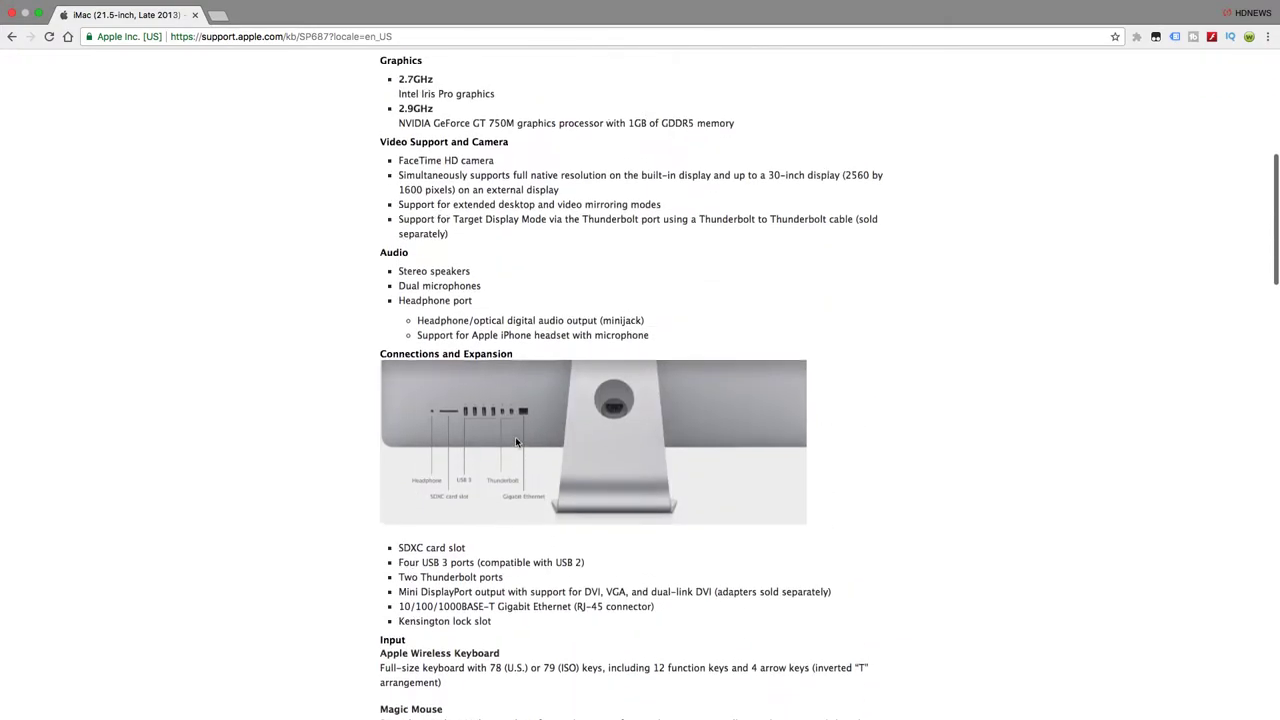
scroll(515, 436, "up", 5)
scroll(515, 436, "up", 2)
scroll(515, 436, "up", 4)
scroll(515, 436, "up", 2)
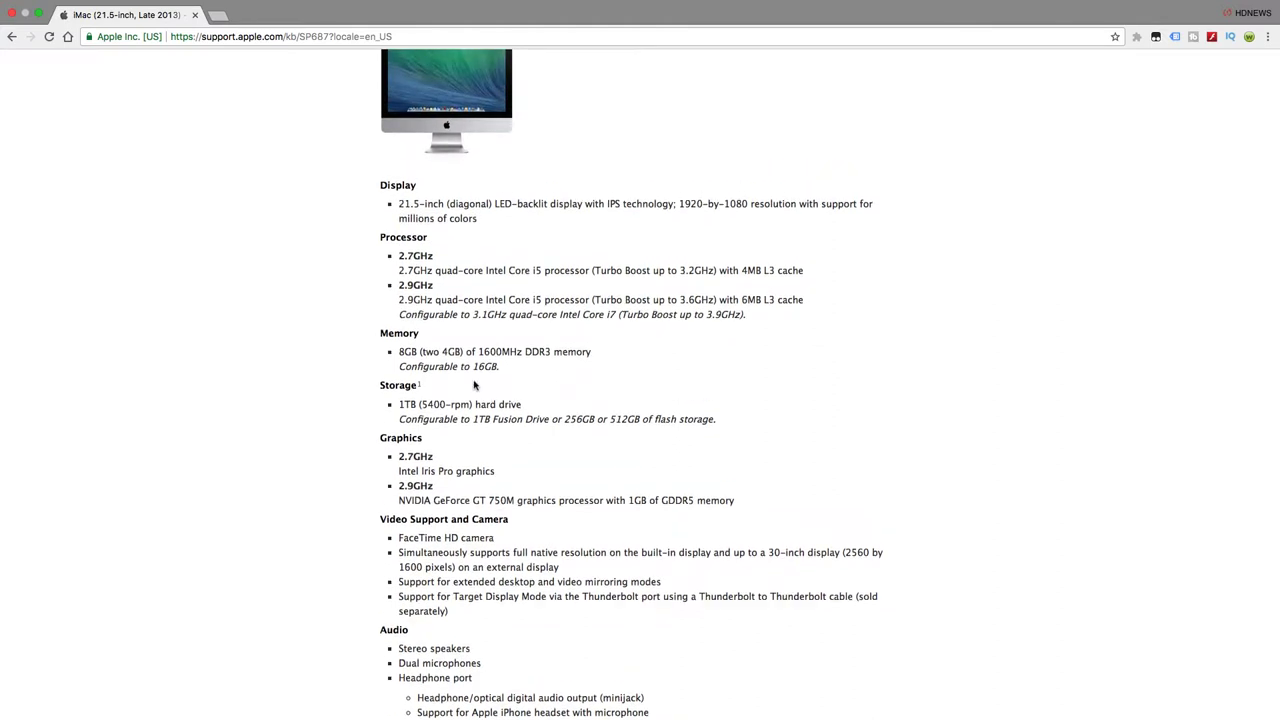
scroll(457, 368, "up", 5)
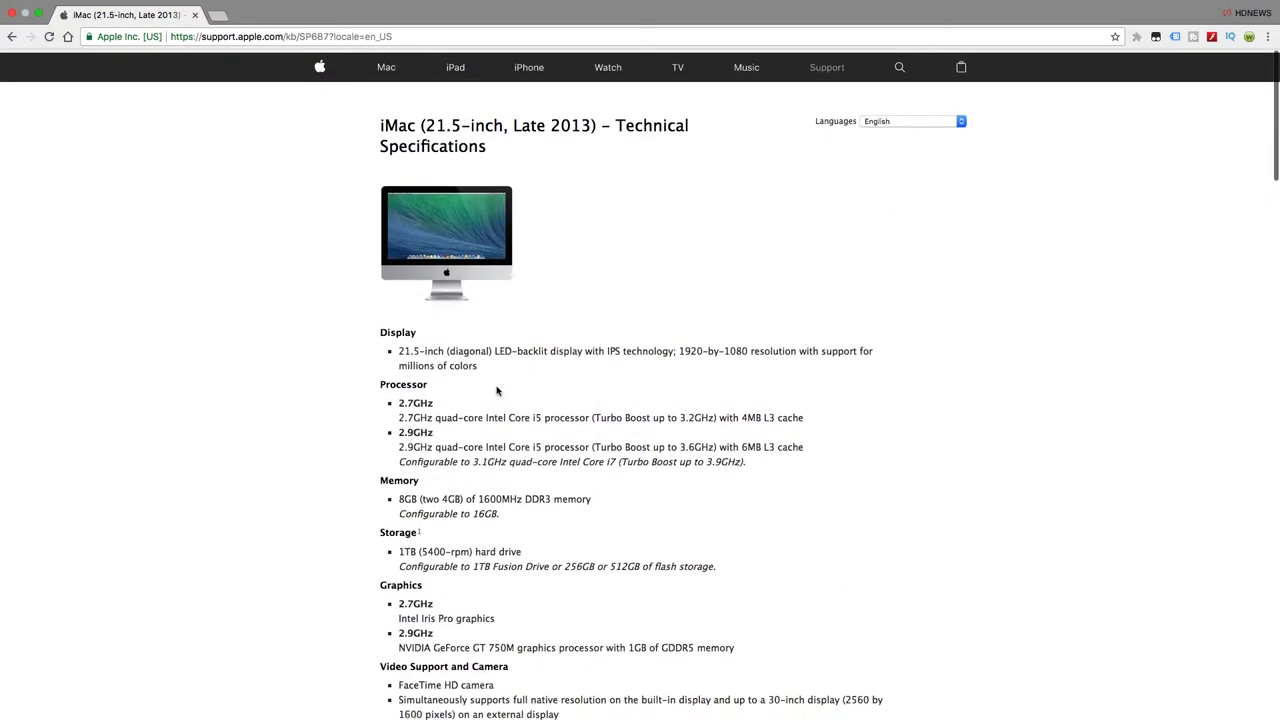
scroll(500, 330, "up", 2)
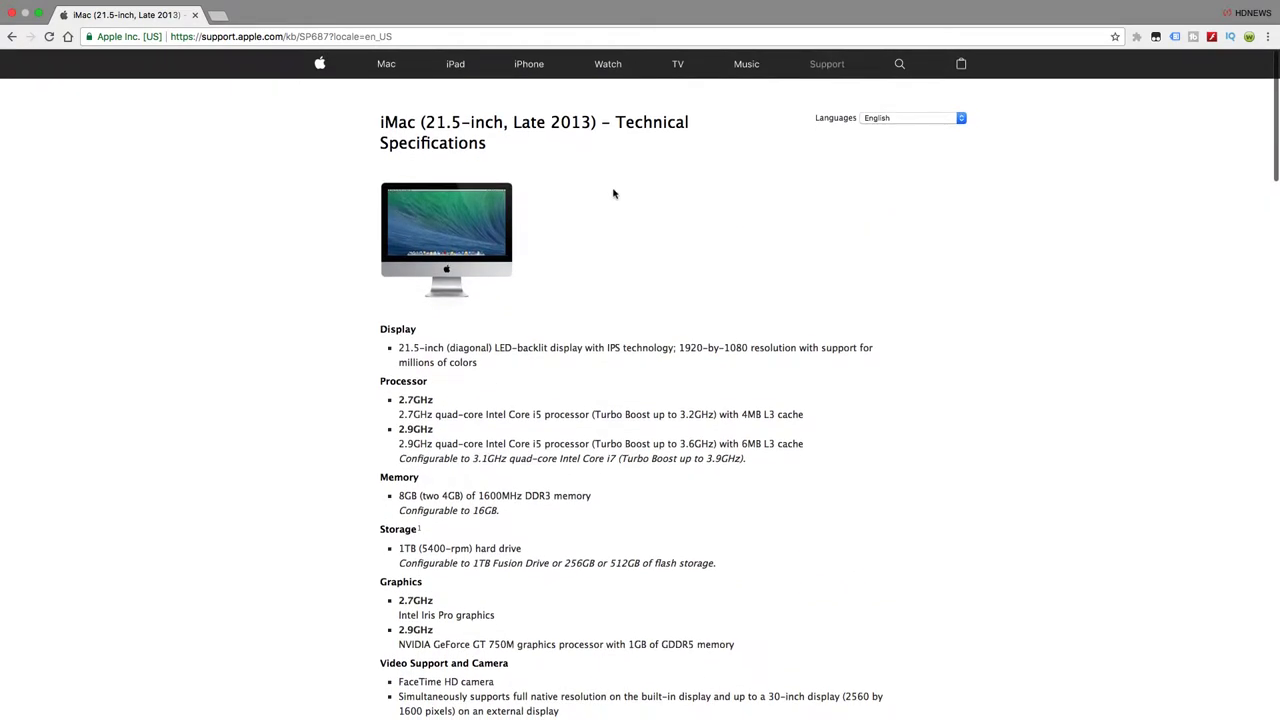
left_click(12, 36)
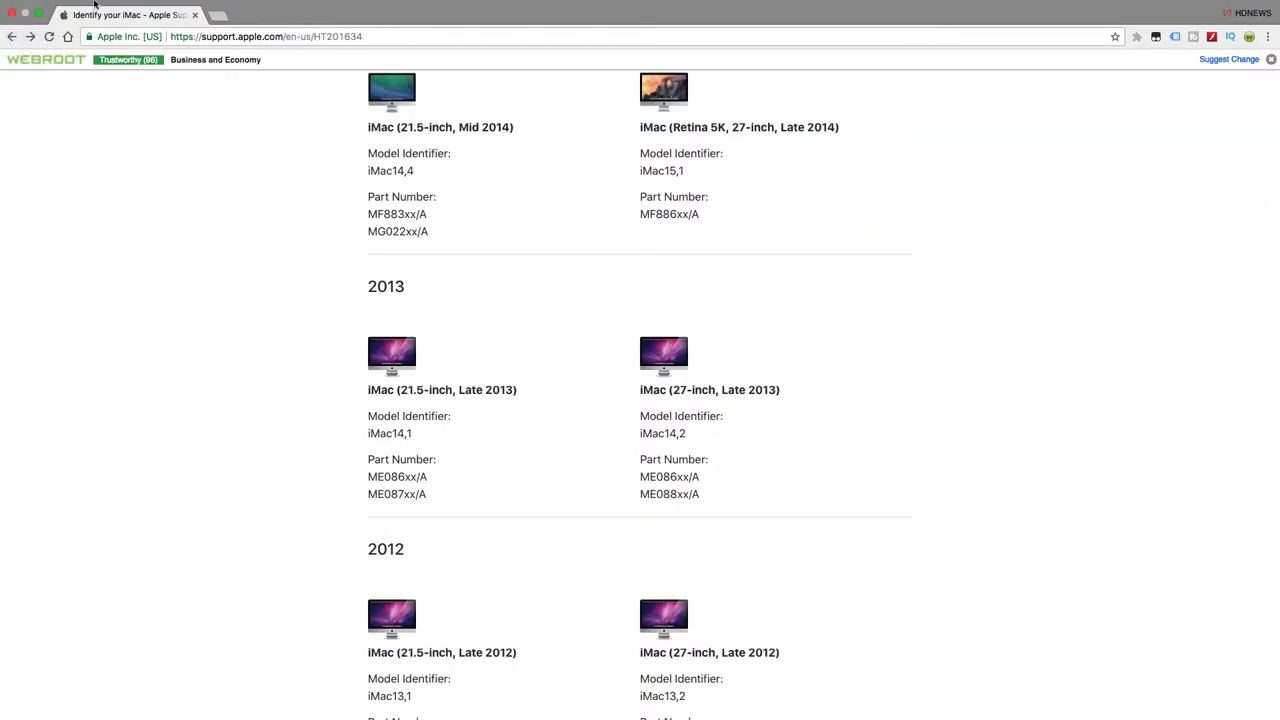
Reopen About This Mac and launch its memory upgrade instructions.
mouse_move(95, 2)
left_click(17, 7)
left_click(54, 23)
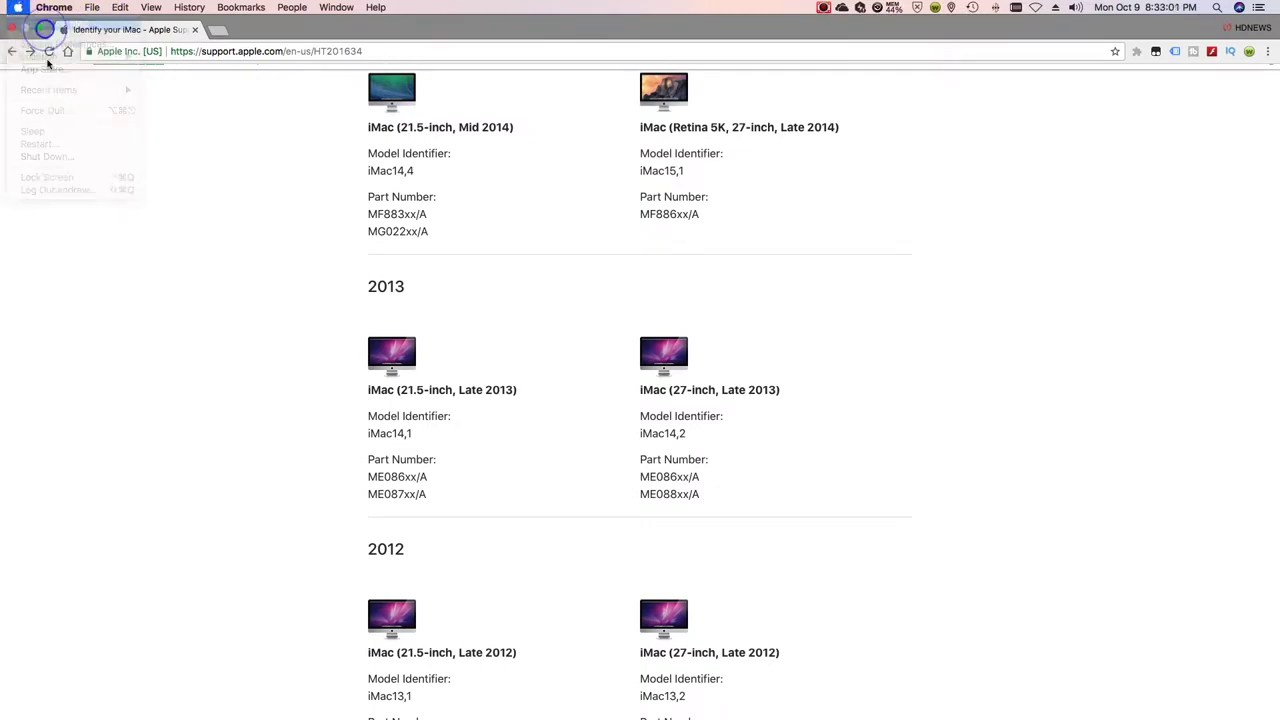
left_click(760, 289)
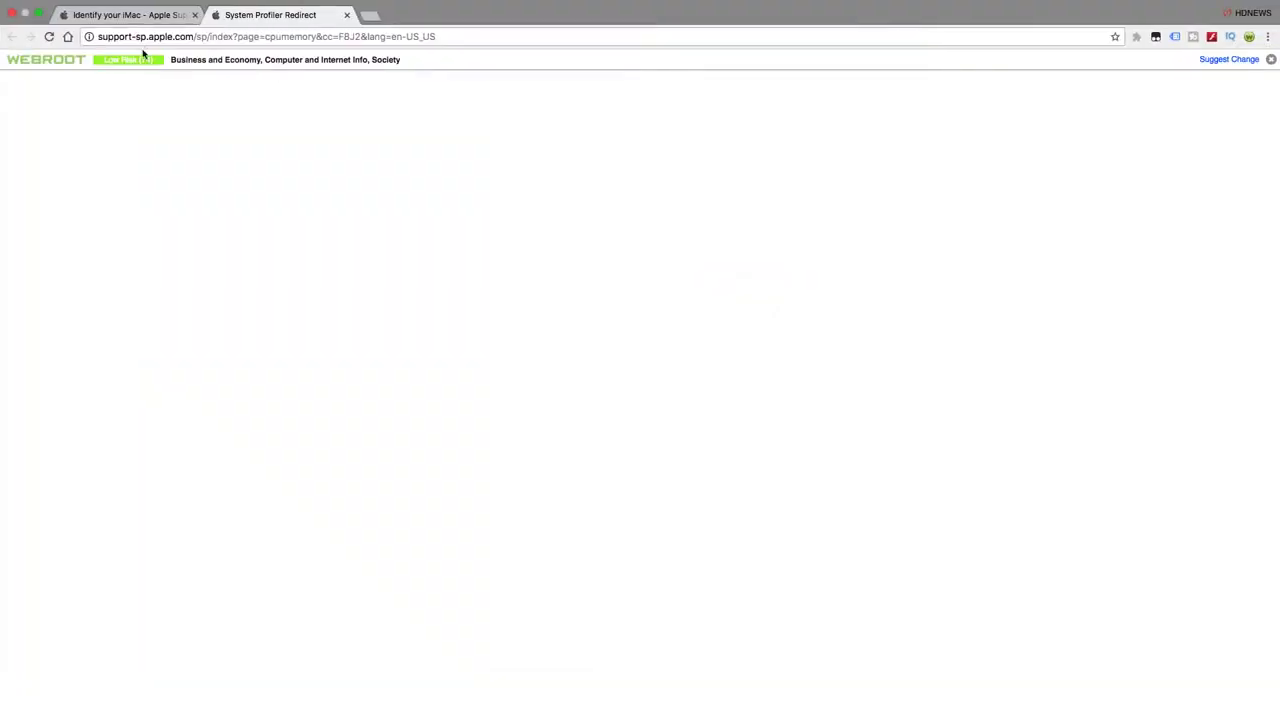
Switch to the Install memory in an iMac tab and jump to the non-removable memory note.
left_click(140, 14)
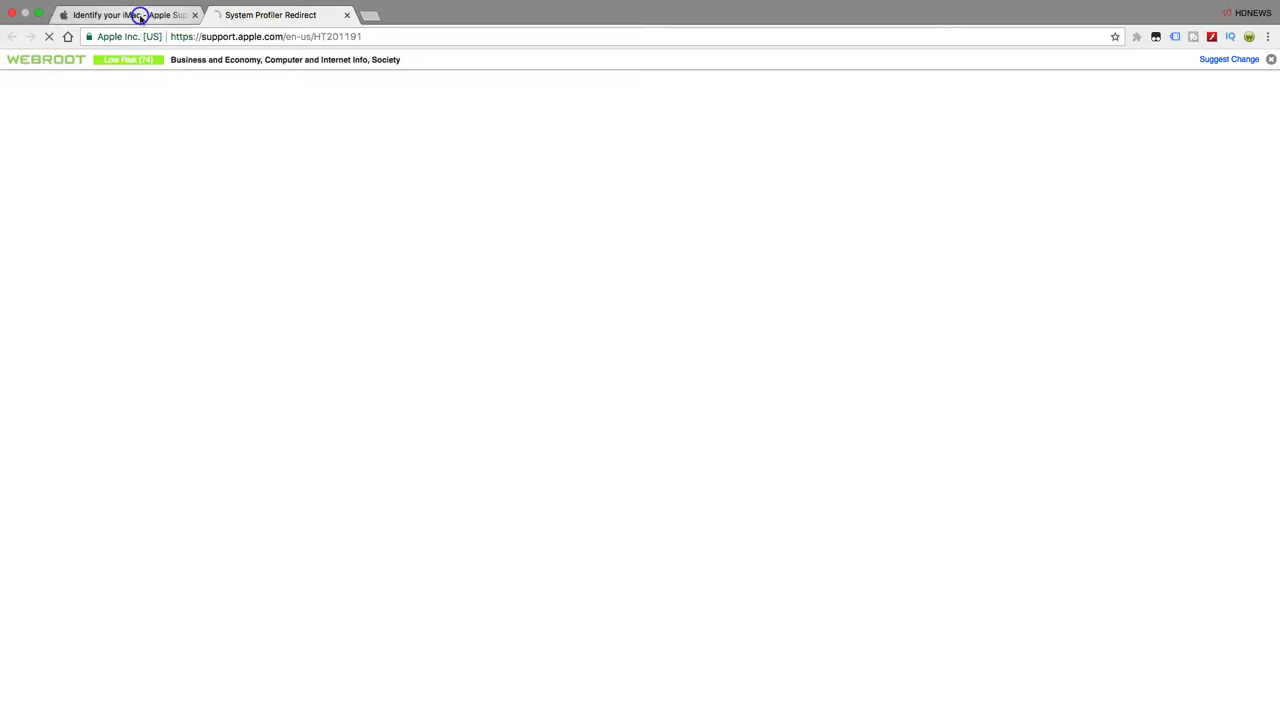
left_click(250, 14)
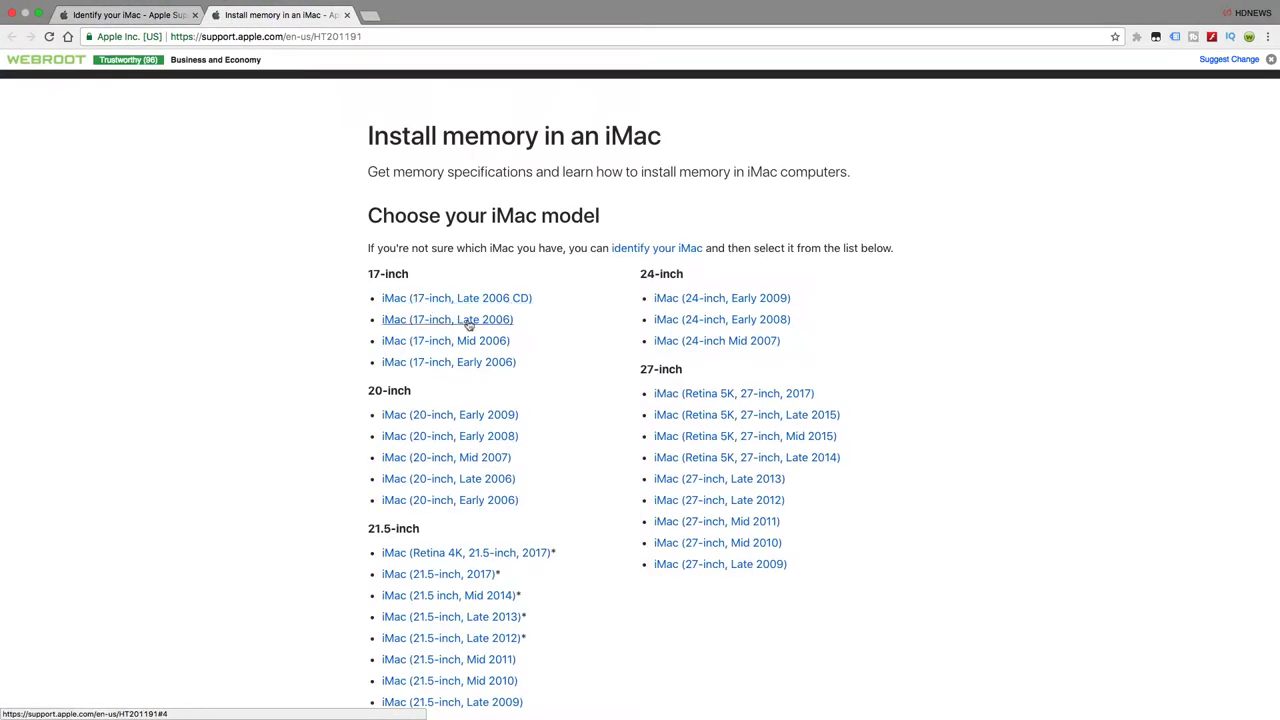
scroll(460, 320, "down", 5)
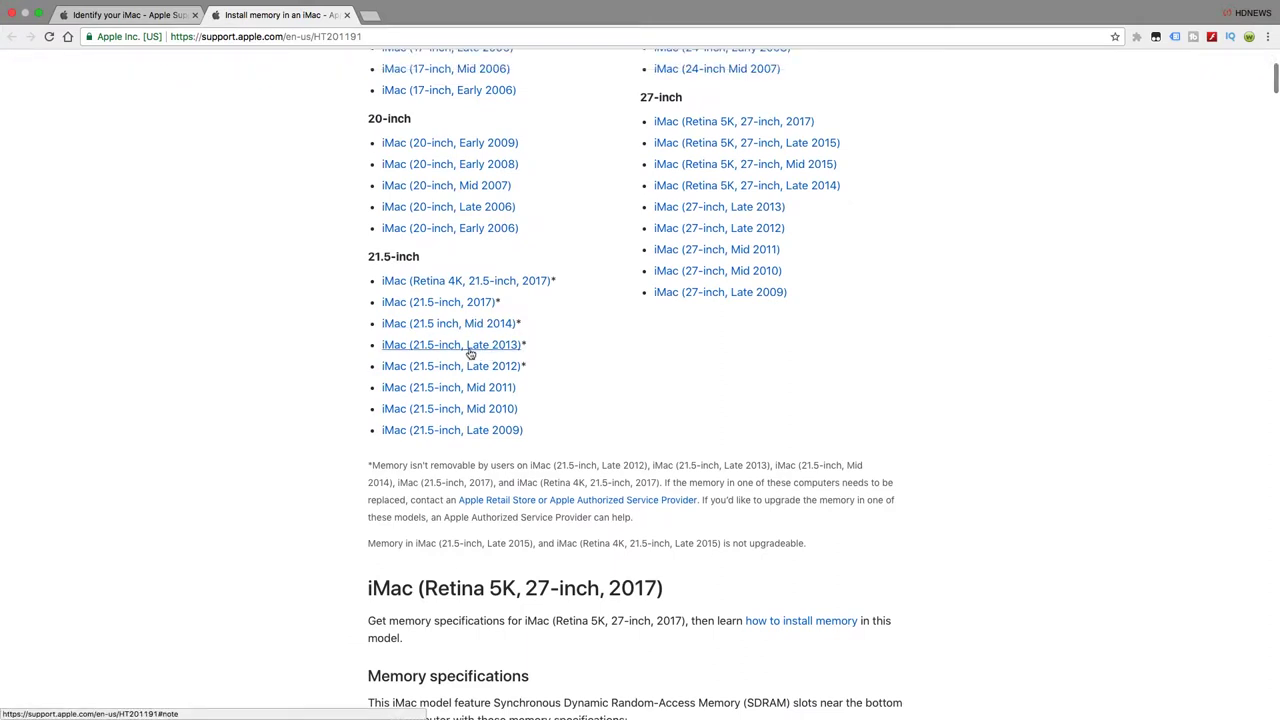
left_click(470, 345)
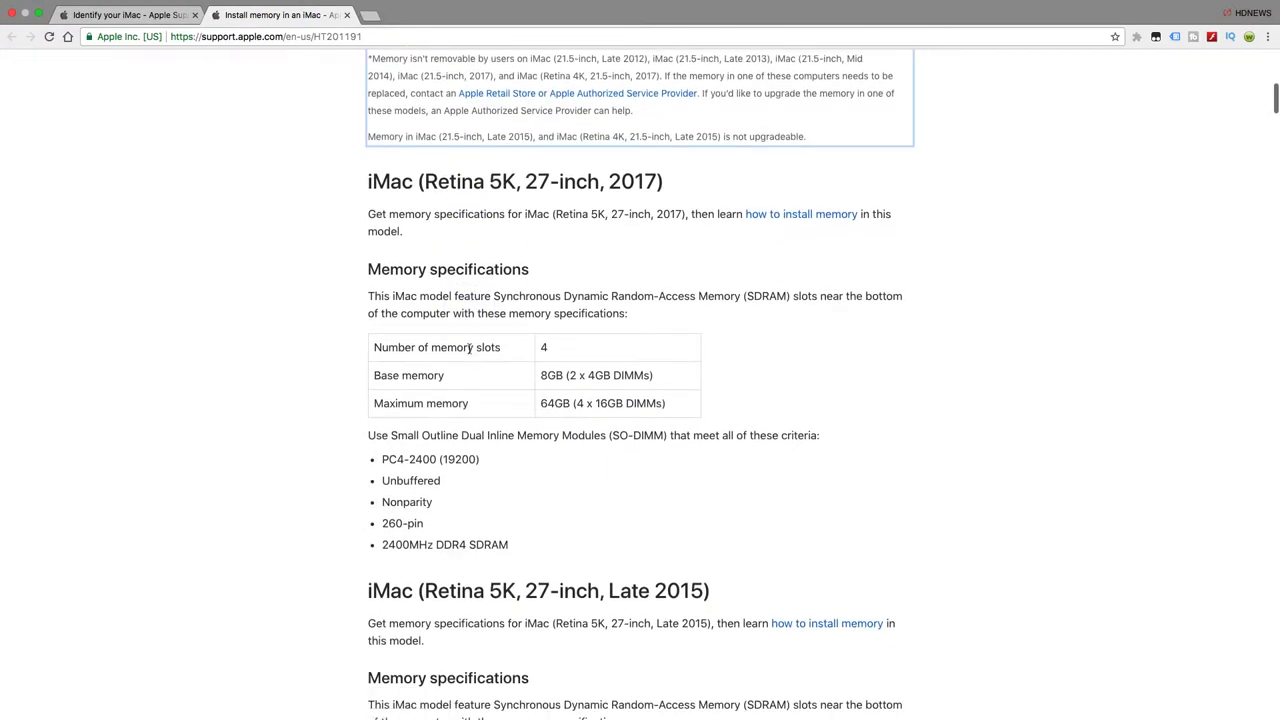
scroll(580, 378, "down", 5)
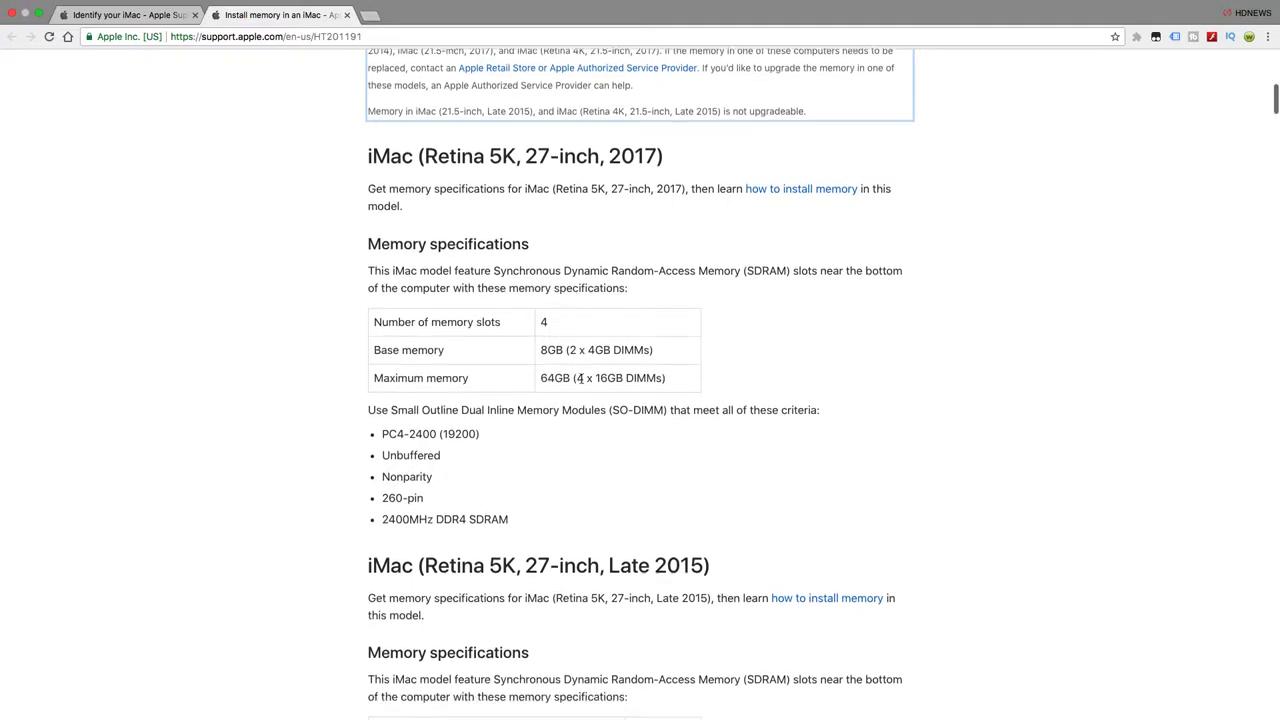
left_click(17, 7)
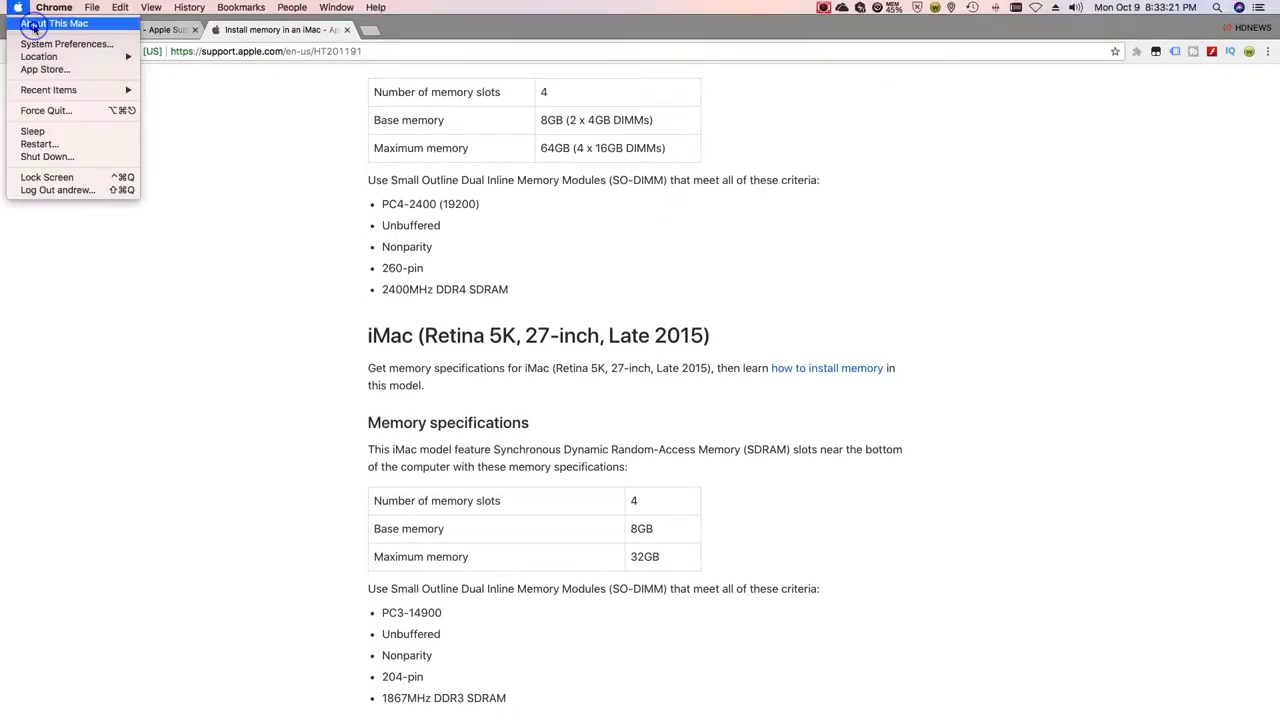
left_click(40, 27)
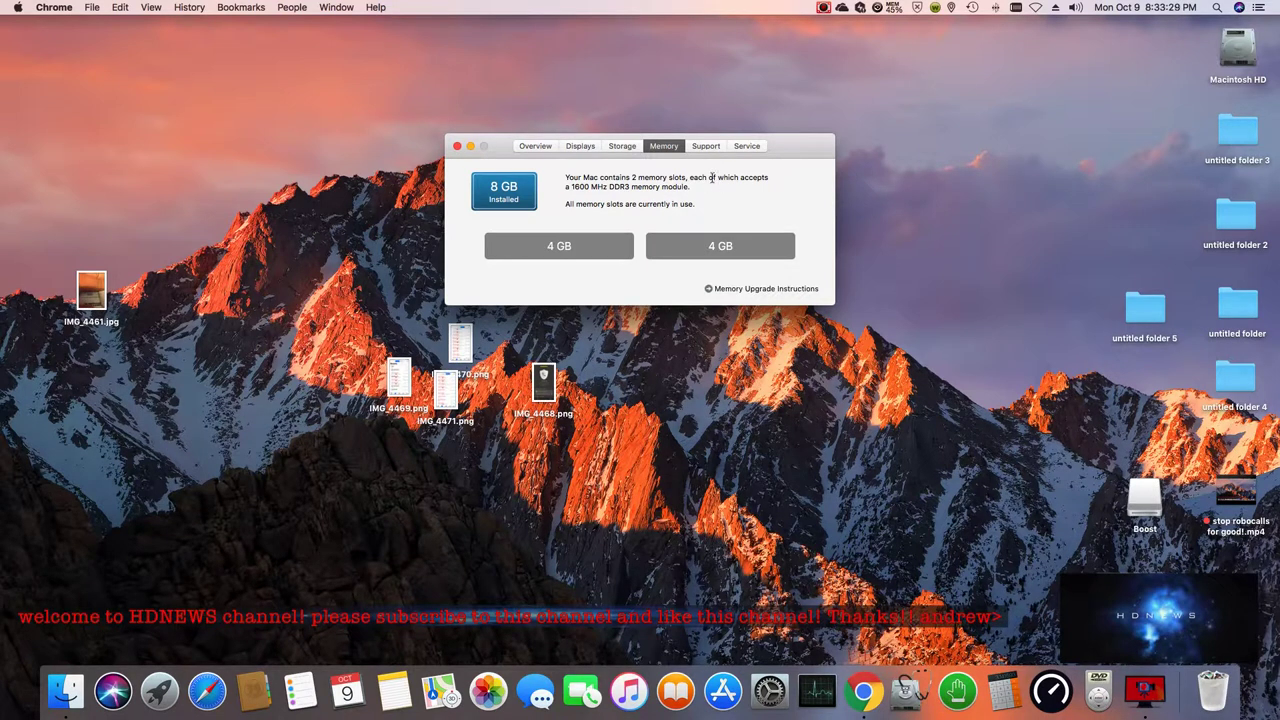
left_click(535, 146)
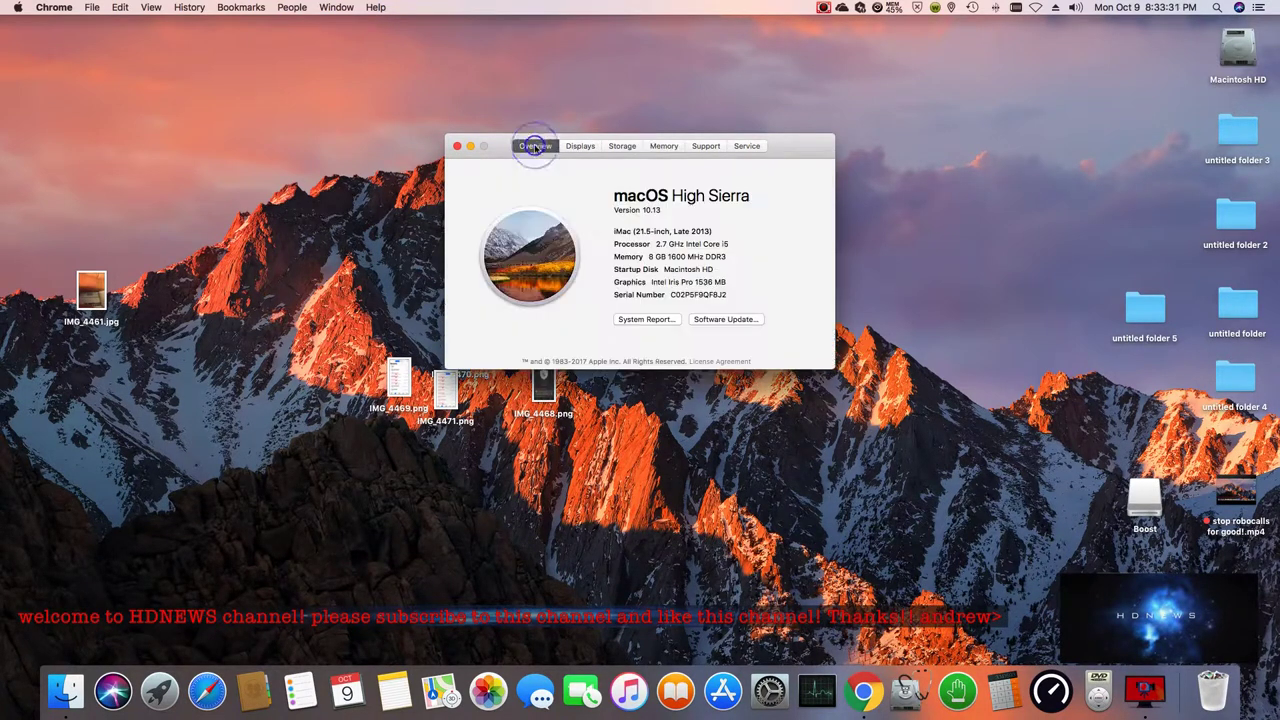
left_click(645, 319)
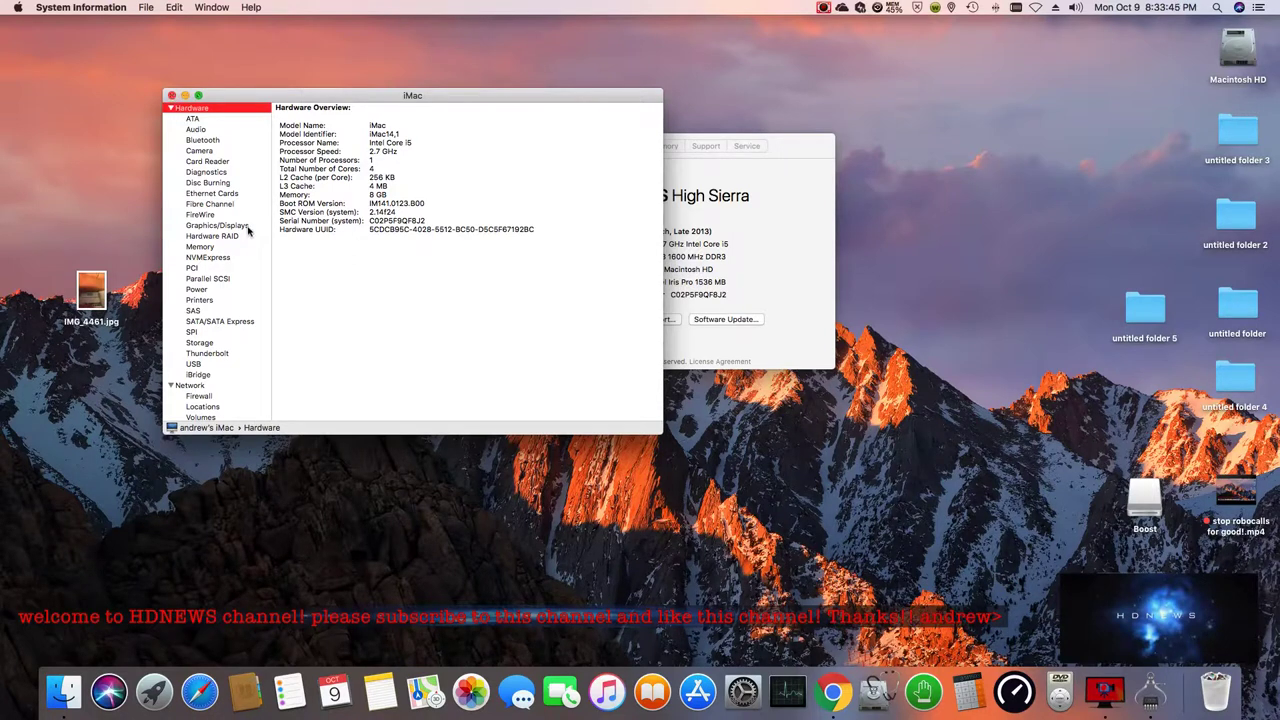
left_click(217, 225)
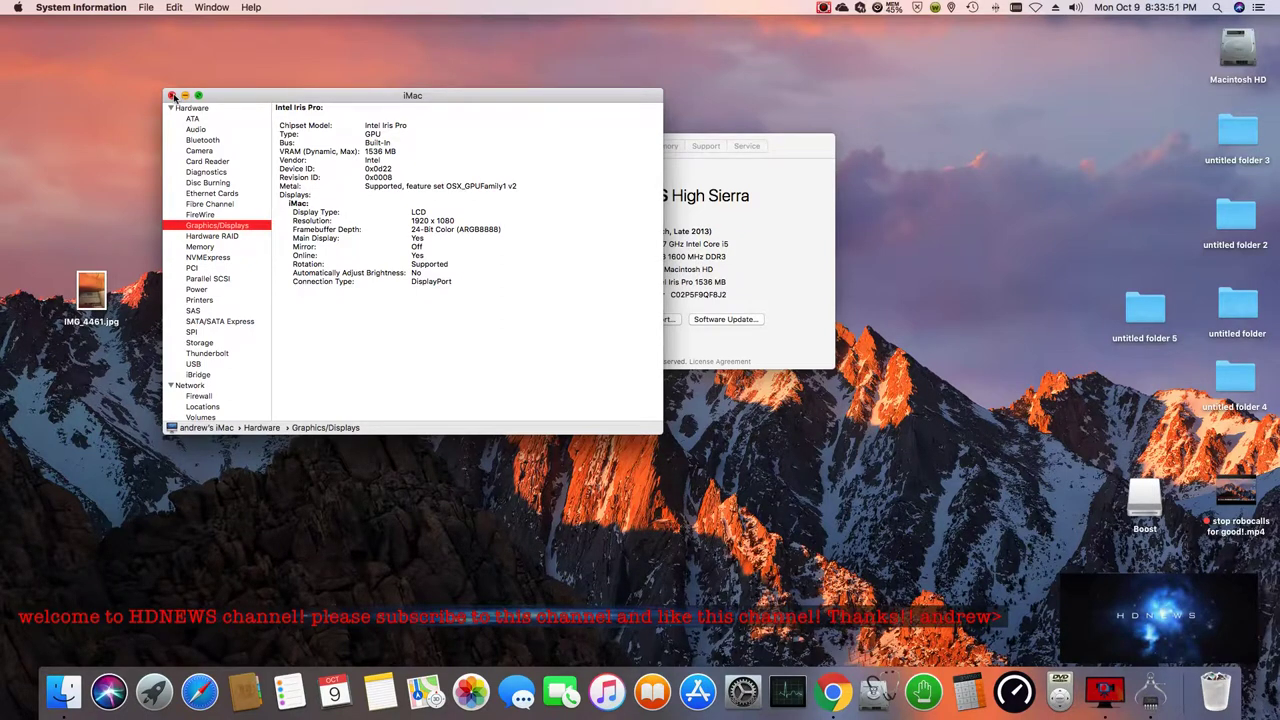
left_click(174, 96)
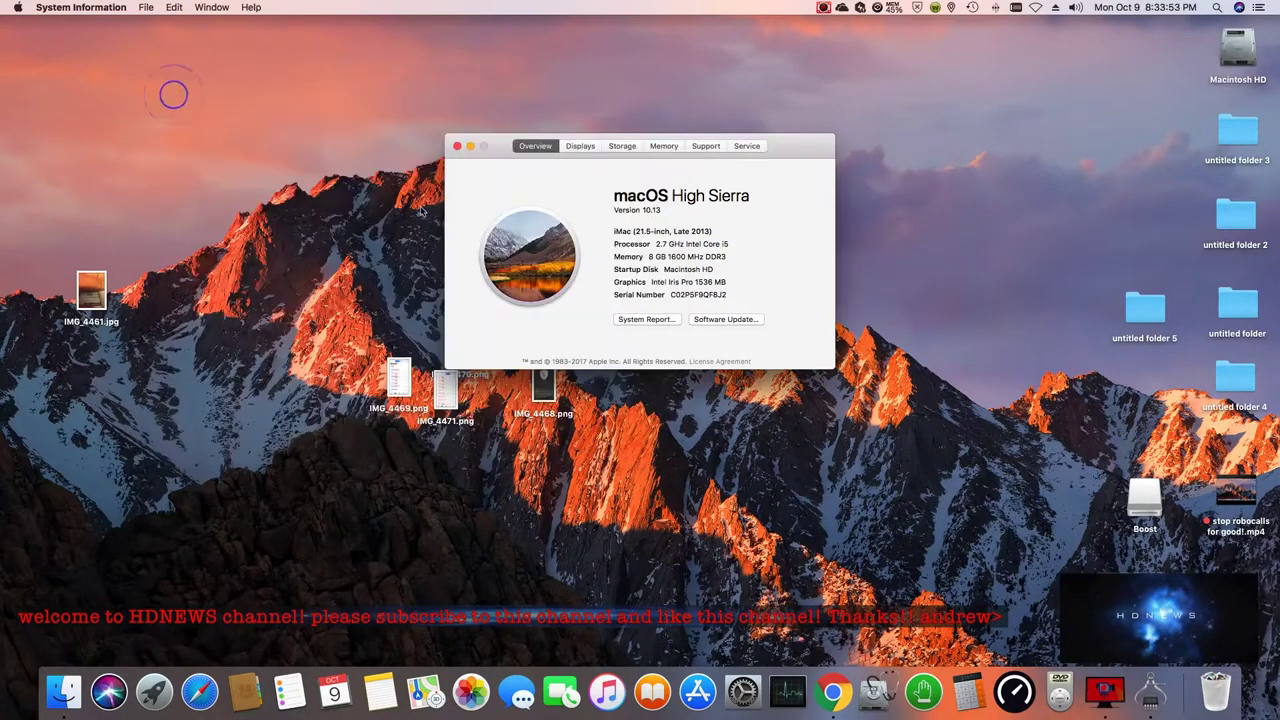
left_click(459, 146)
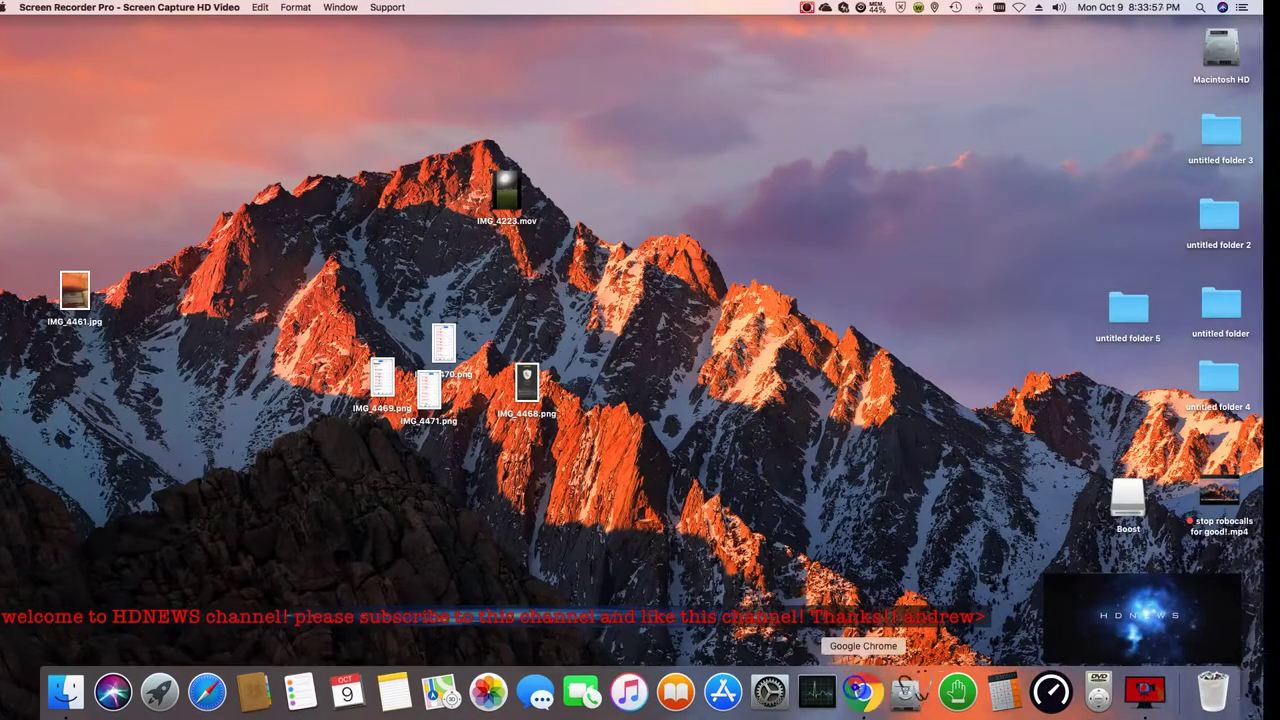
Bring Chrome forward, close the memory installation tab, and select the page address.
left_click(863, 690)
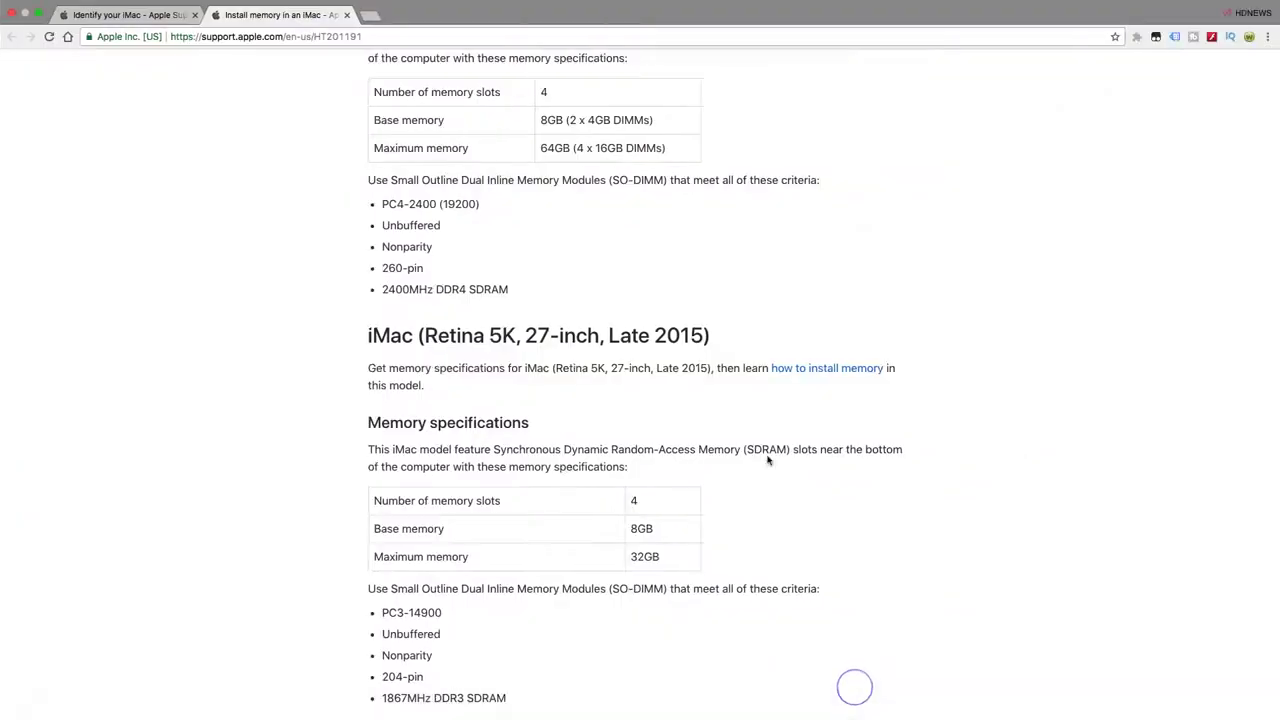
left_click(346, 14)
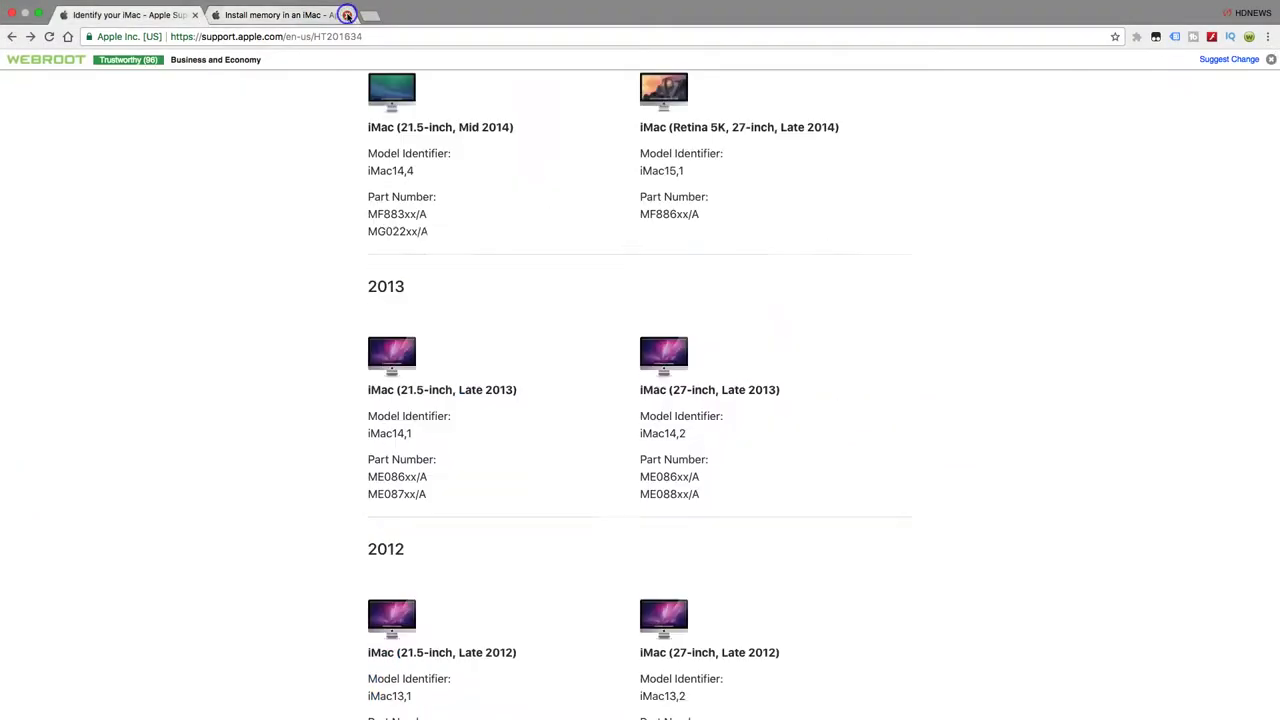
left_click(275, 36)
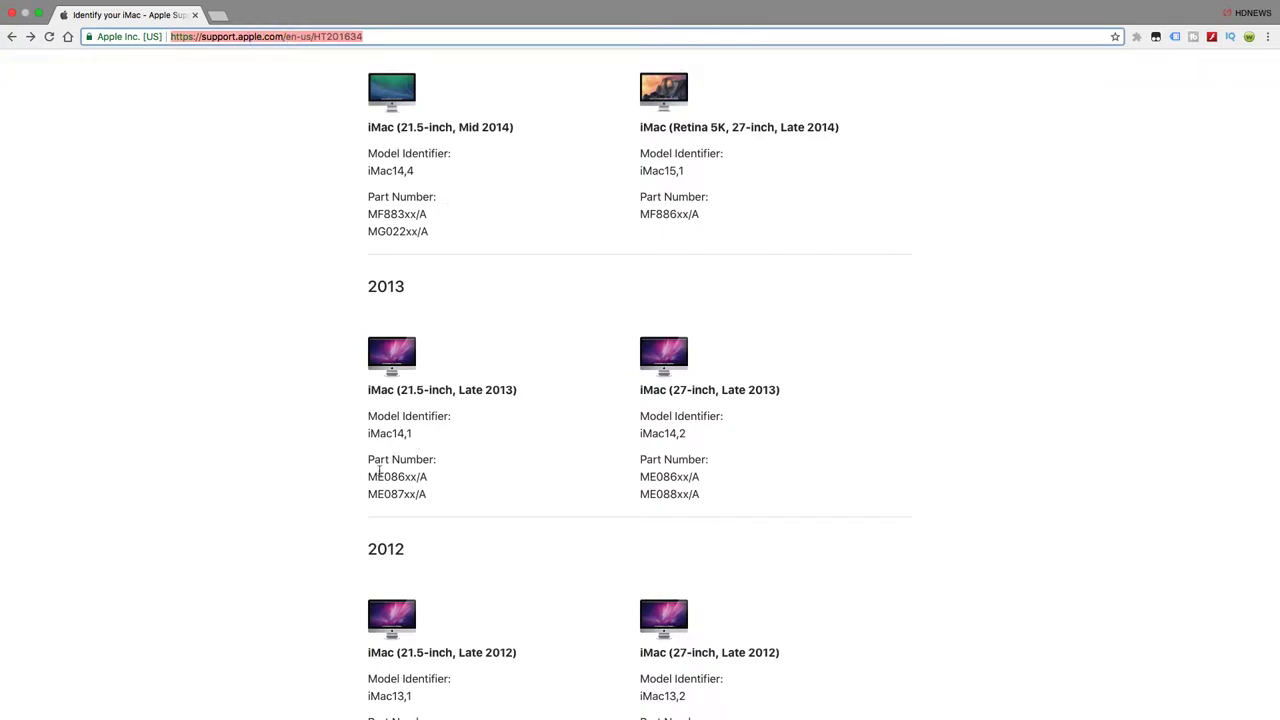
mouse_move(30, 2)
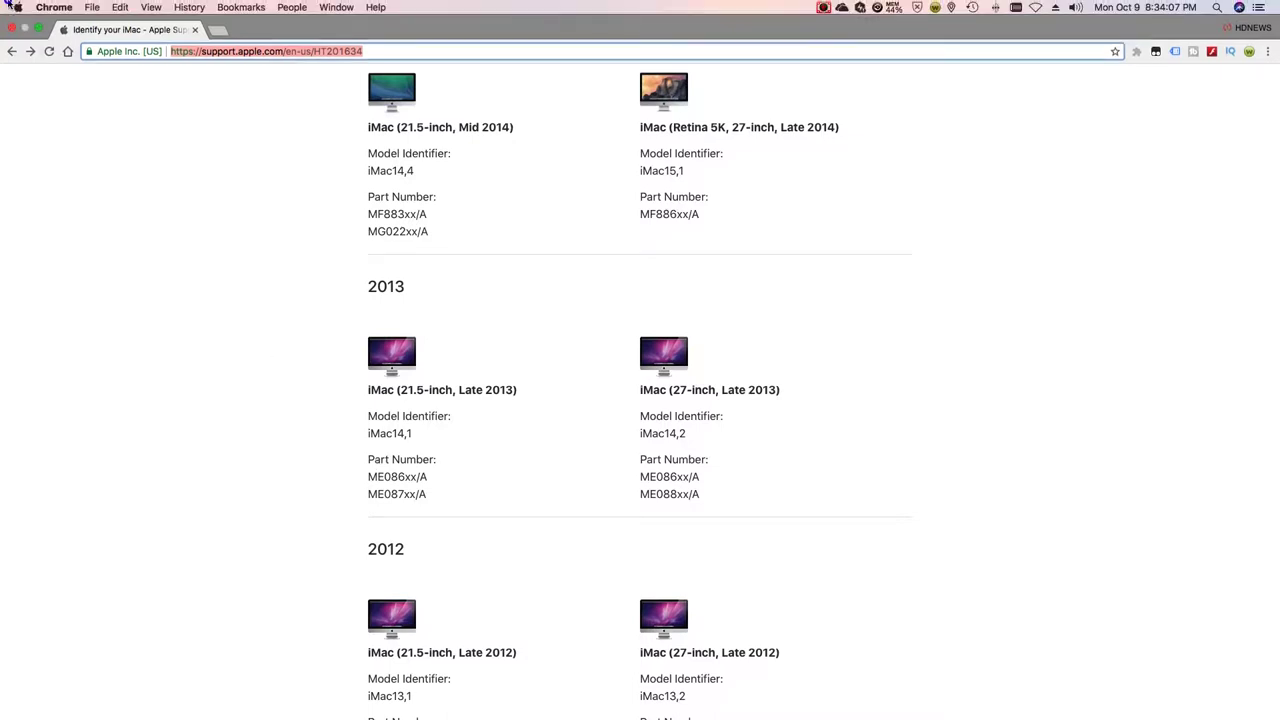
Copy this Mac's serial number from About This Mac, then close the overview window.
left_click(18, 7)
left_click(55, 23)
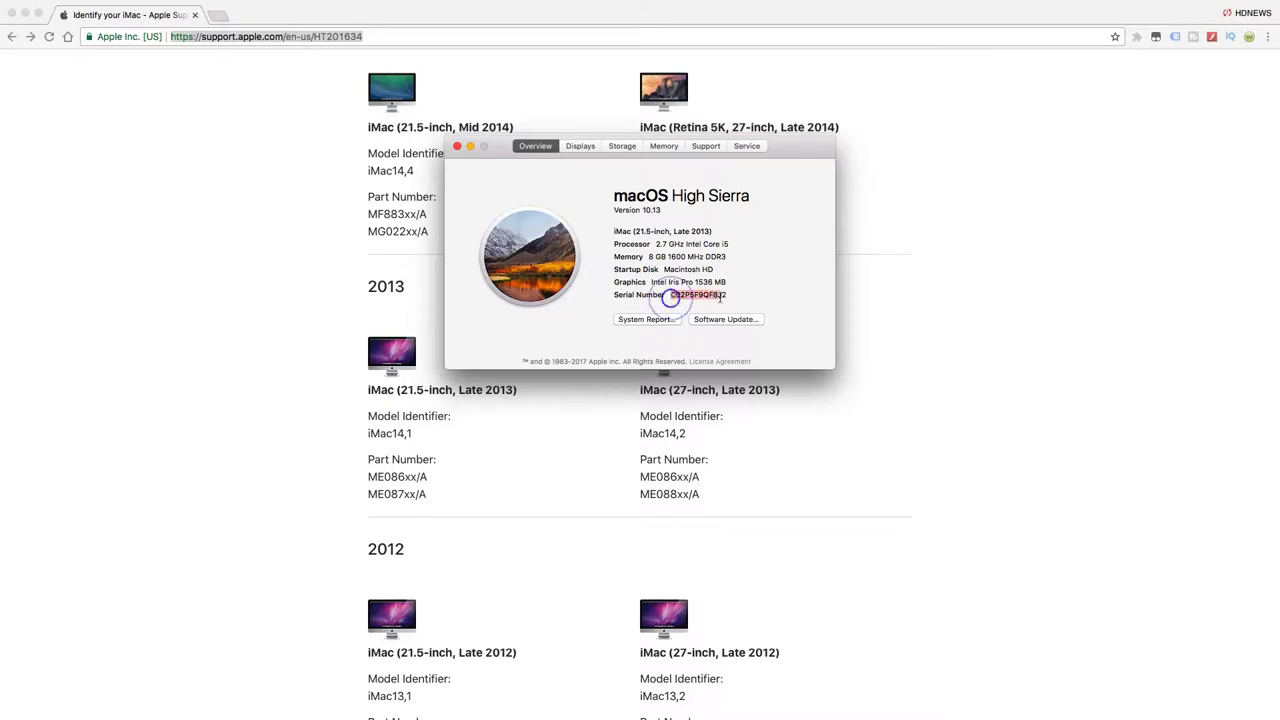
left_click_drag(670, 295, 728, 295)
right_click(717, 296)
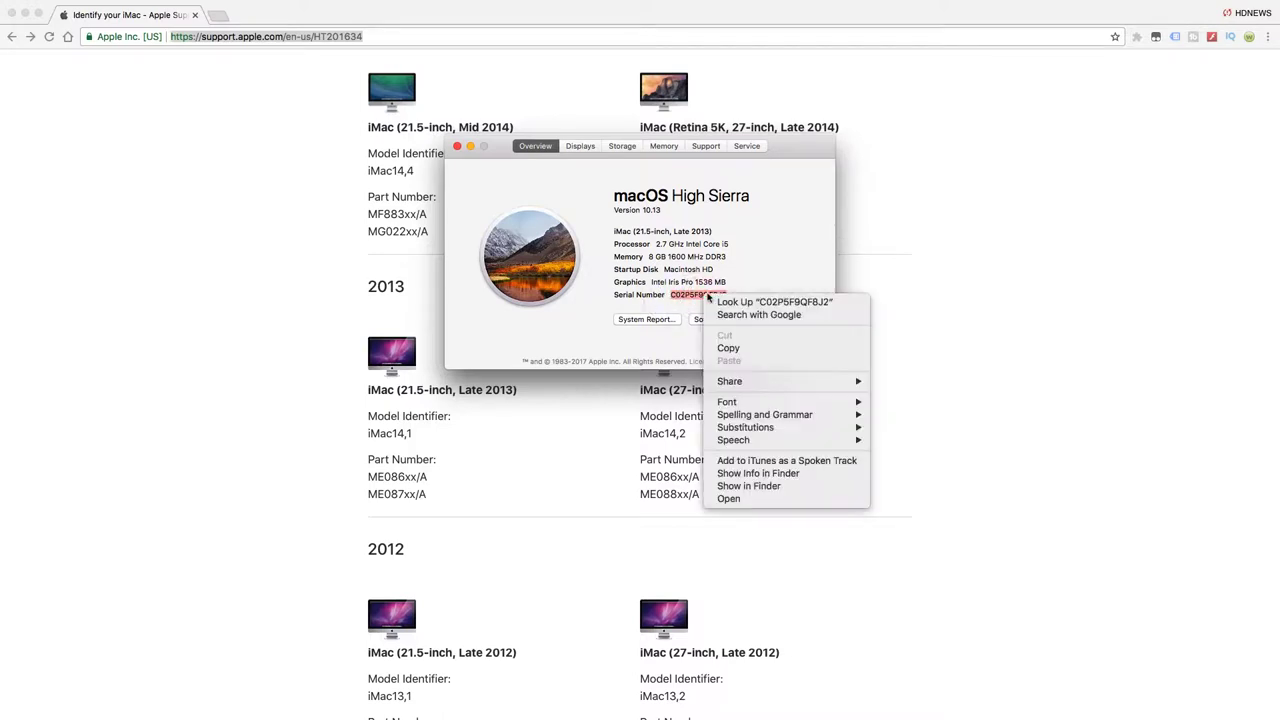
left_click(726, 345)
left_click(218, 286)
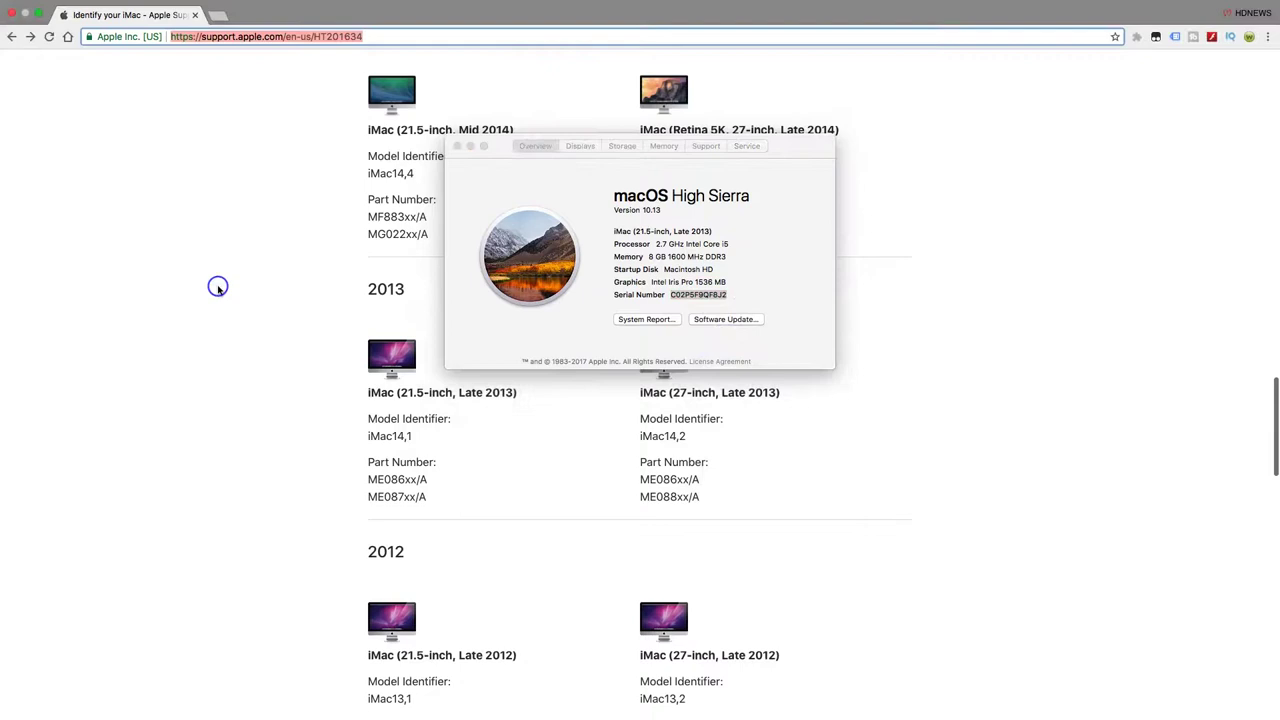
scroll(218, 286, "up", 5)
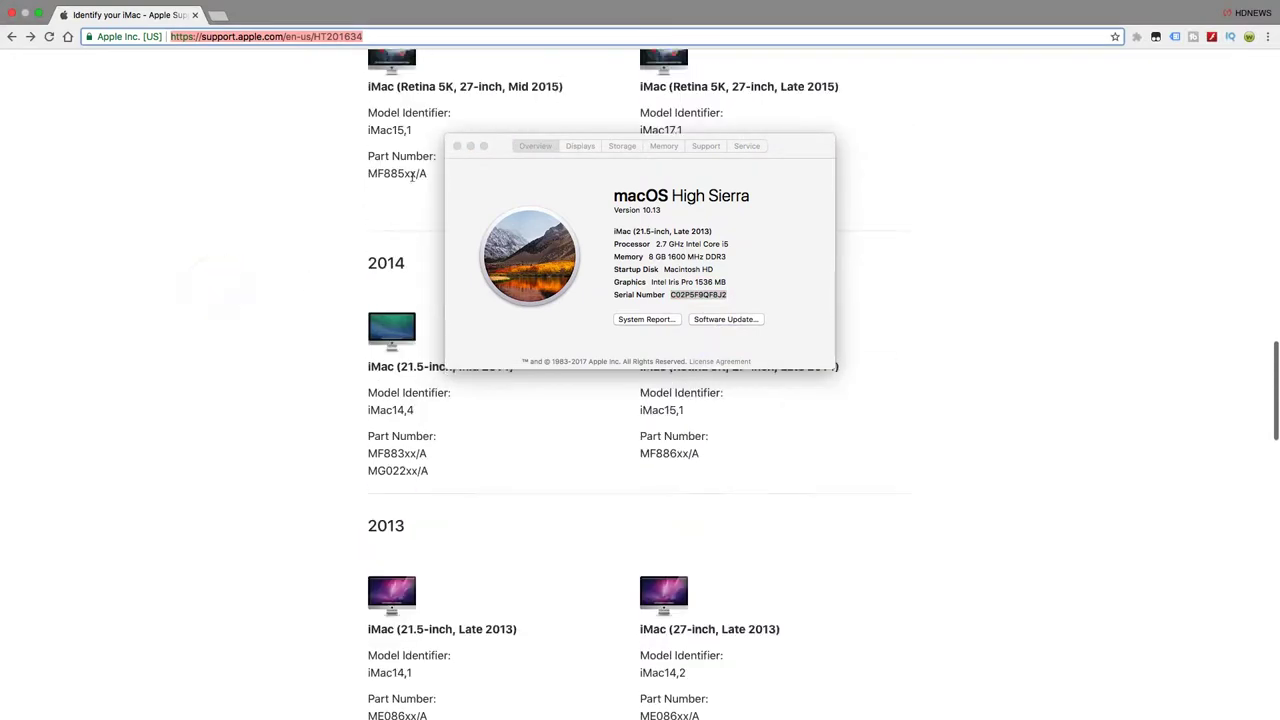
left_click(458, 147)
scroll(440, 290, "up", 10)
scroll(405, 293, "down", 1)
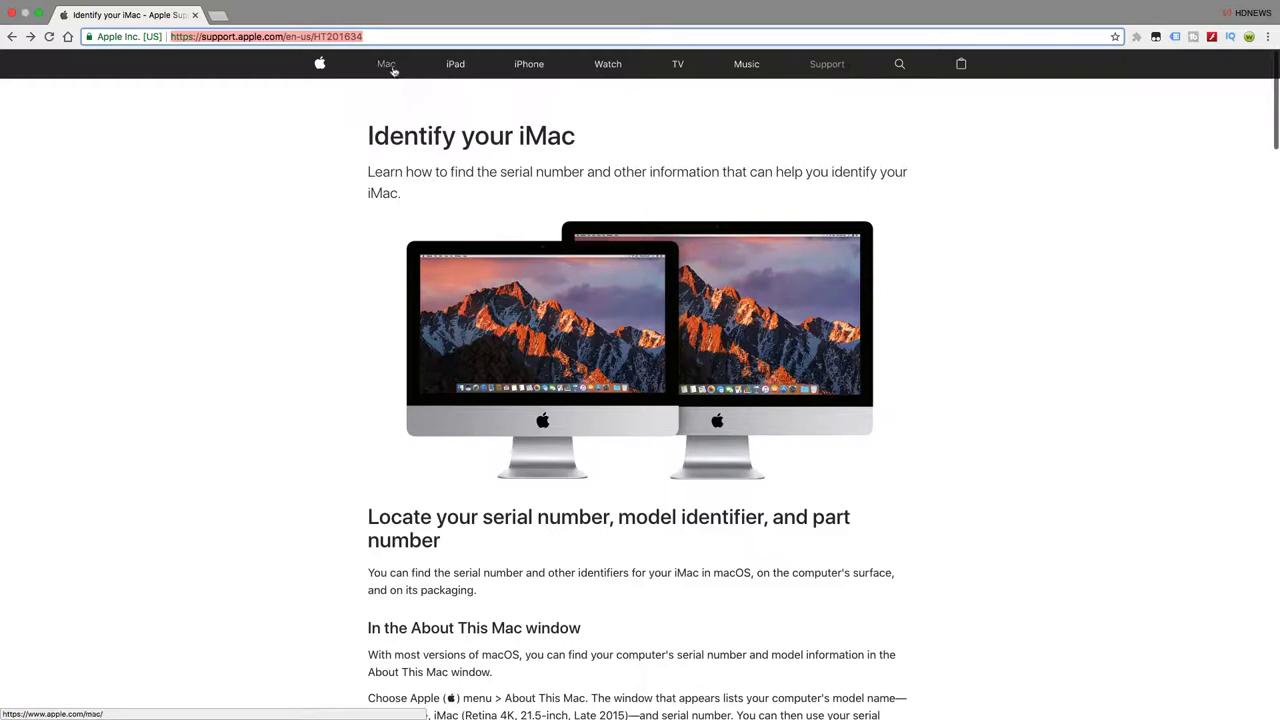
scroll(550, 300, "down", 10)
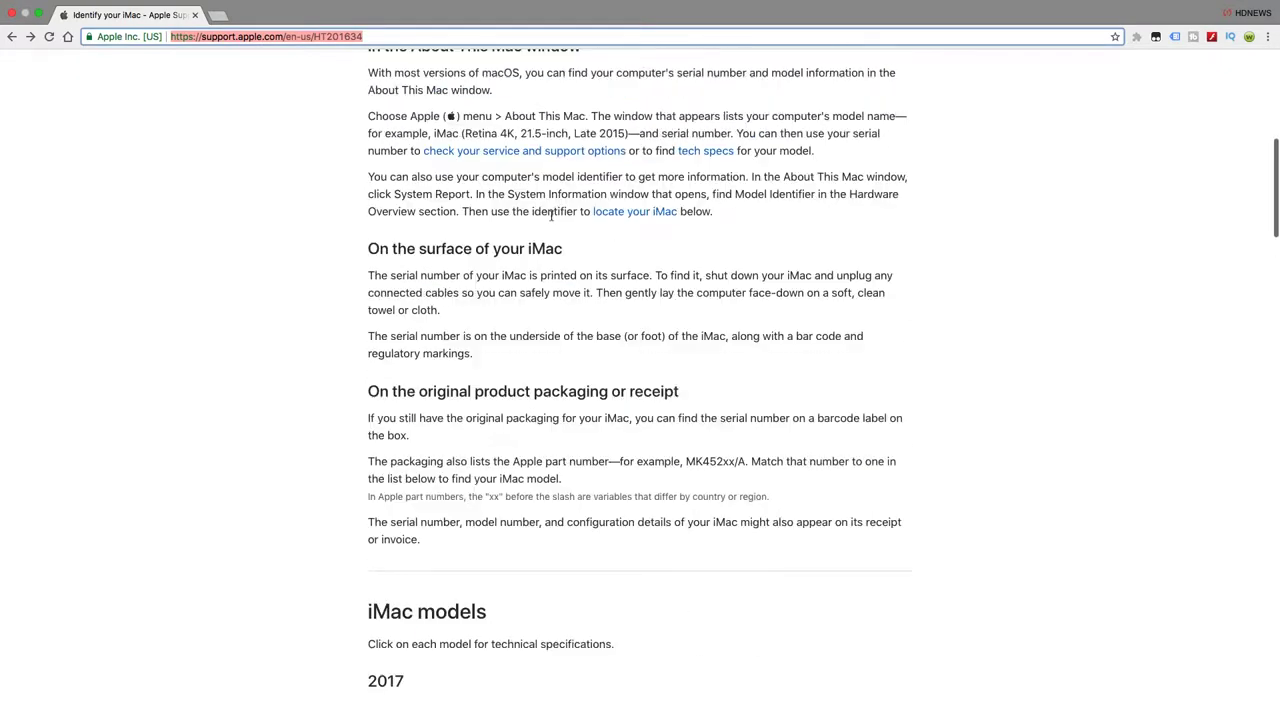
scroll(550, 300, "up", 1)
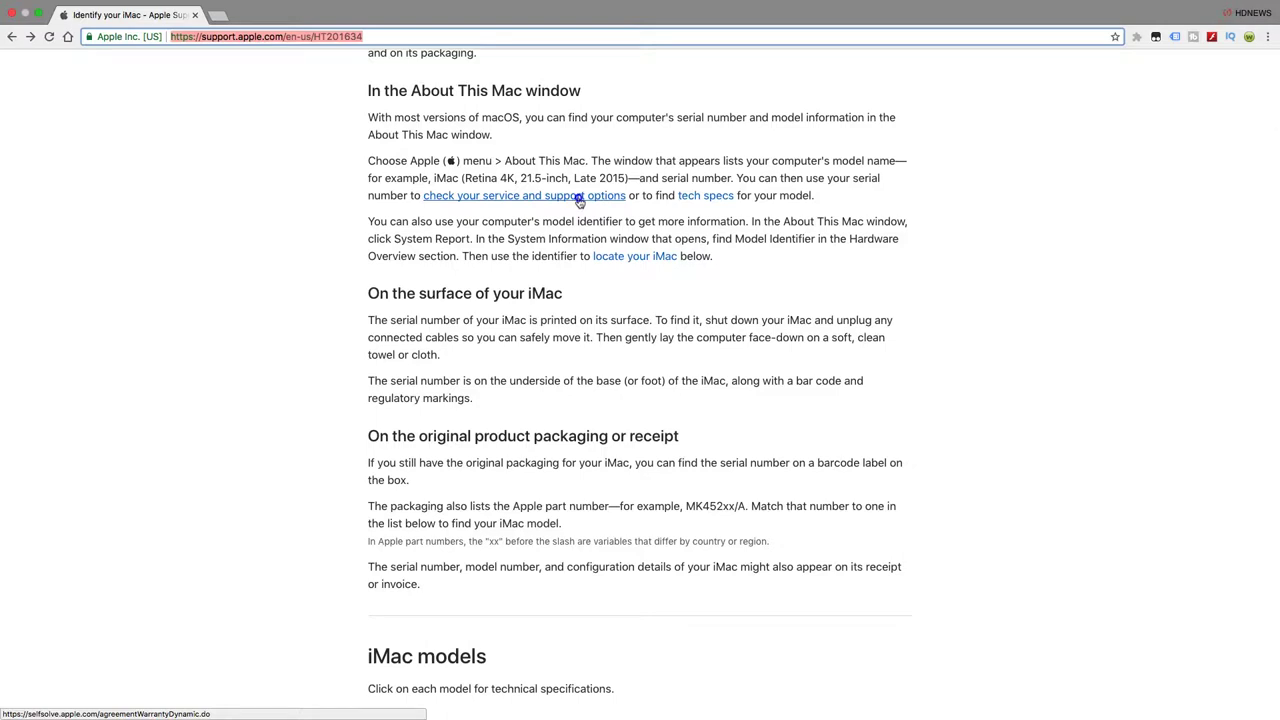
Run Apple's coverage check for the iMac using the pasted serial number and the captcha code.
left_click(578, 197)
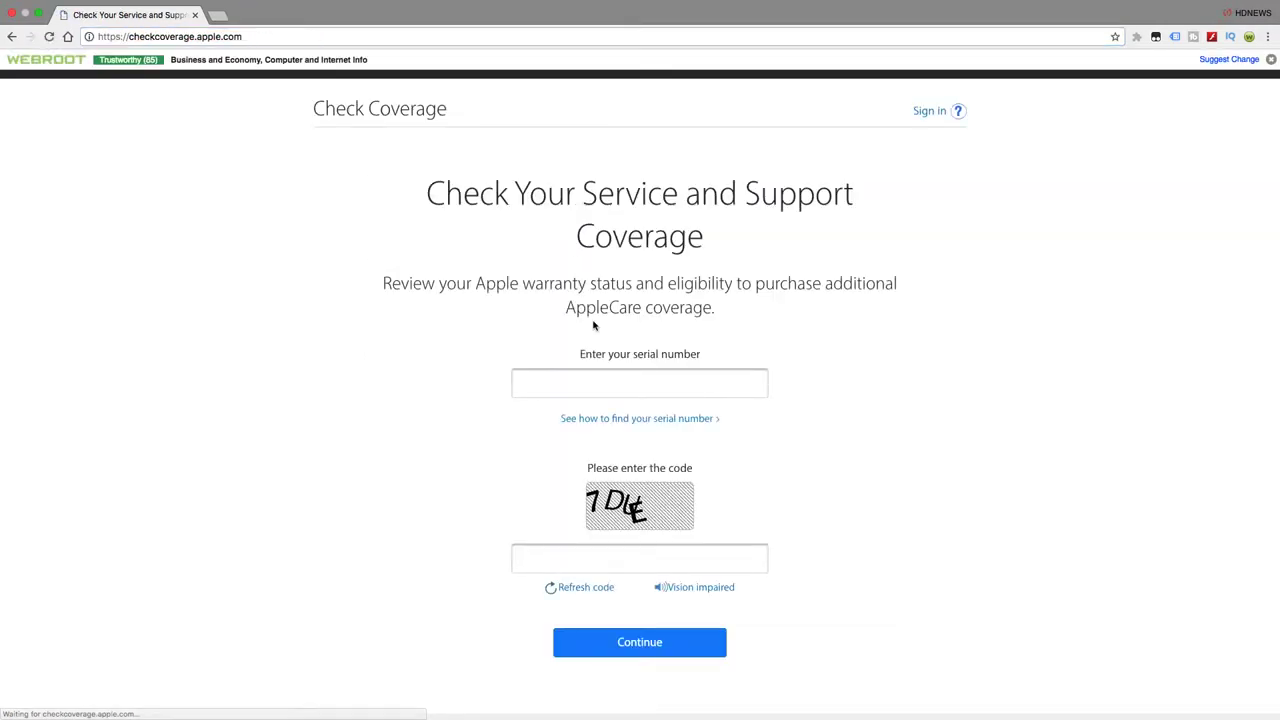
left_click(603, 388)
right_click(603, 388)
left_click(628, 450)
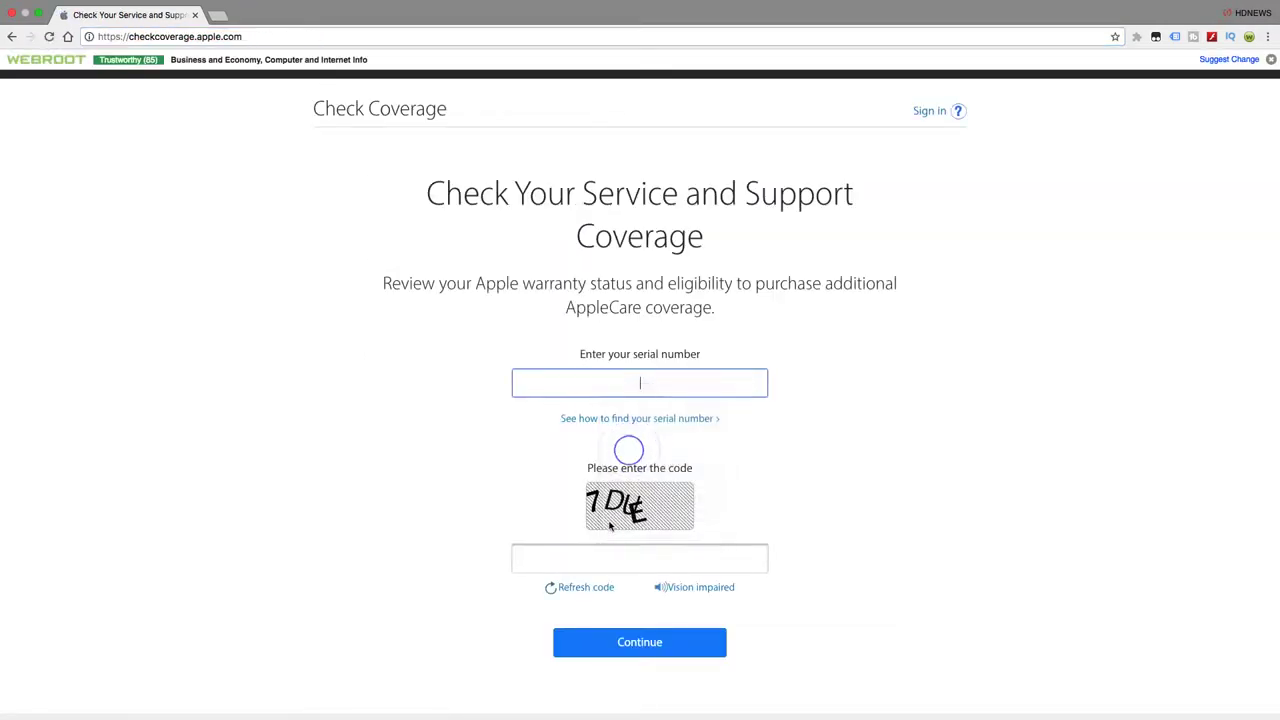
left_click(601, 550)
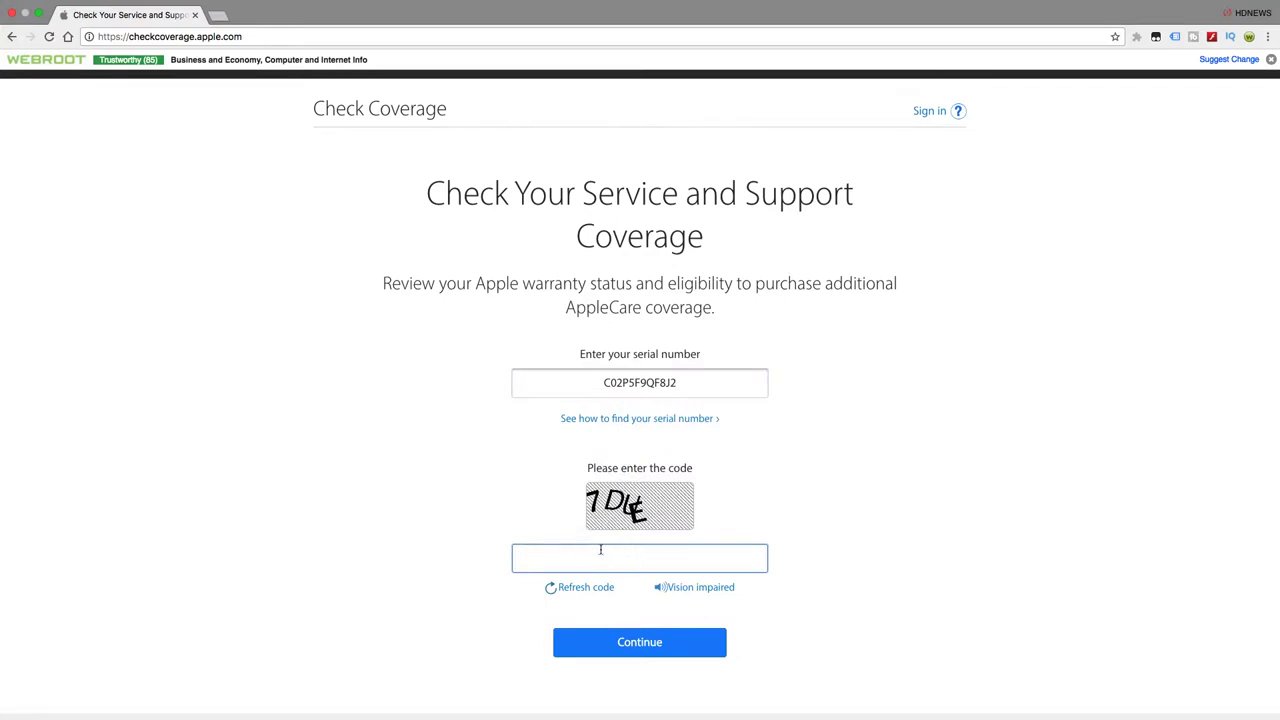
type("7due")
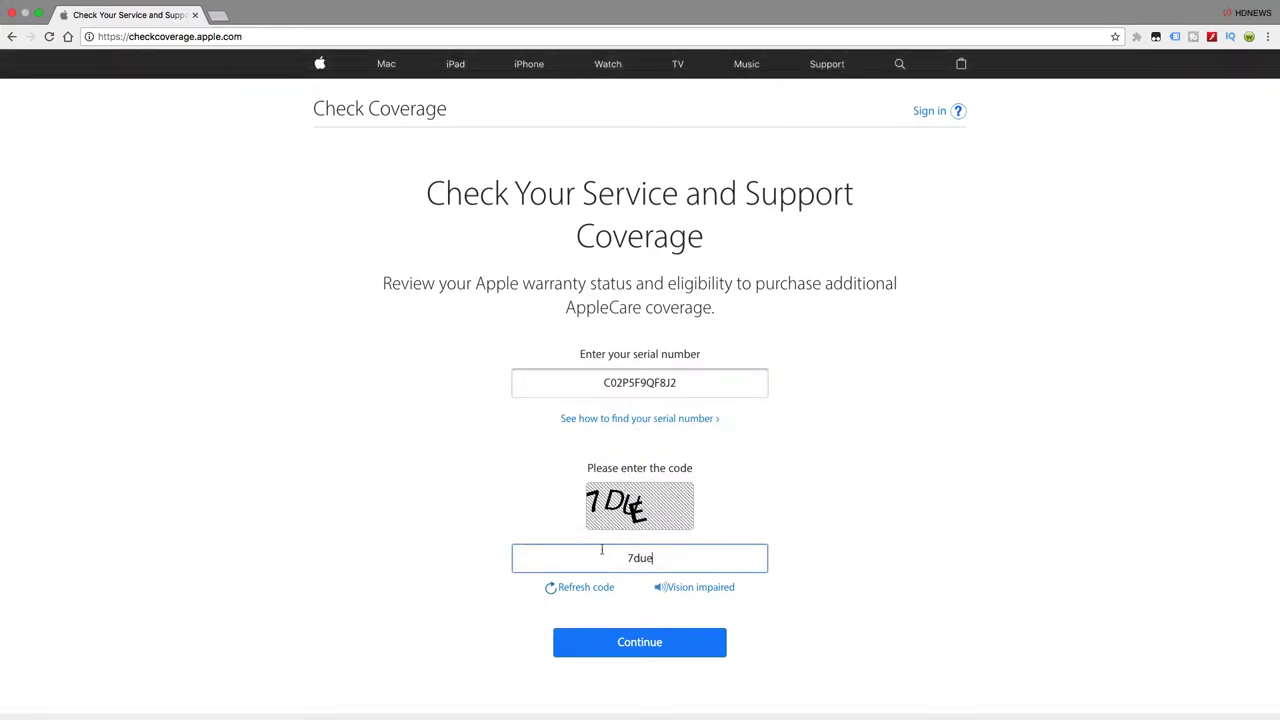
left_click_drag(675, 557, 614, 558)
type("7DUE")
left_click(639, 642)
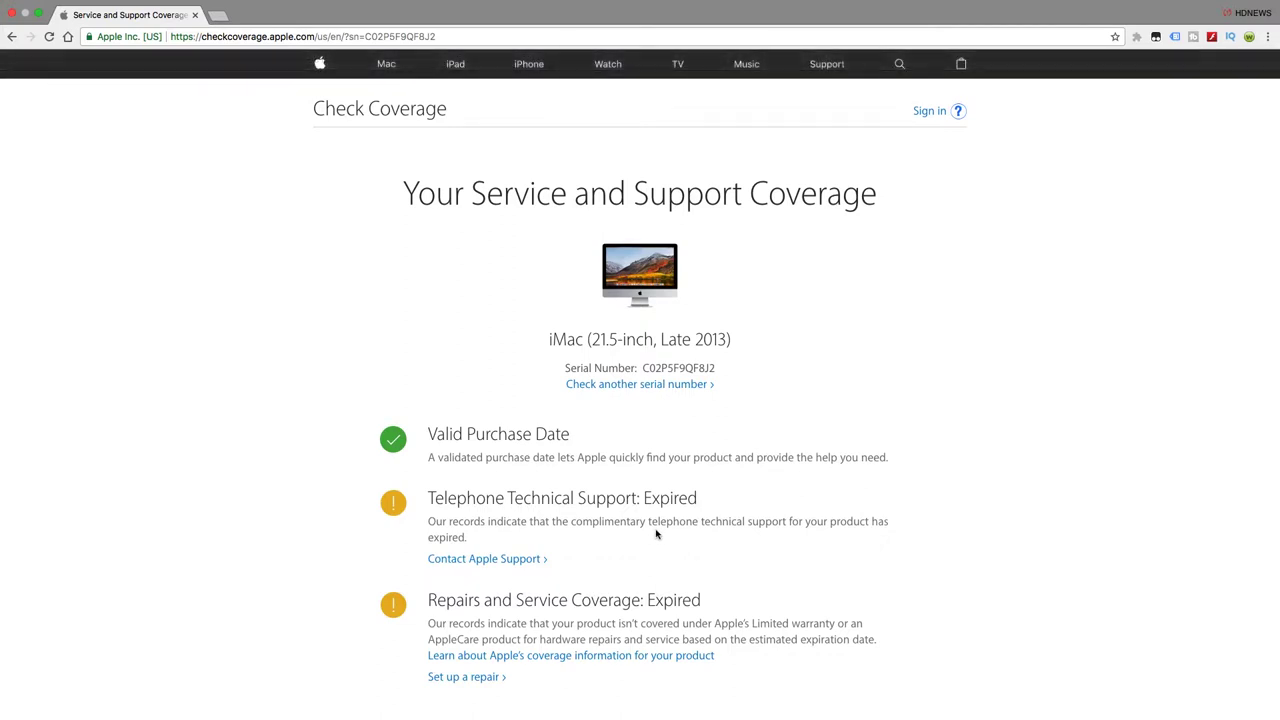
scroll(656, 533, "down", 5)
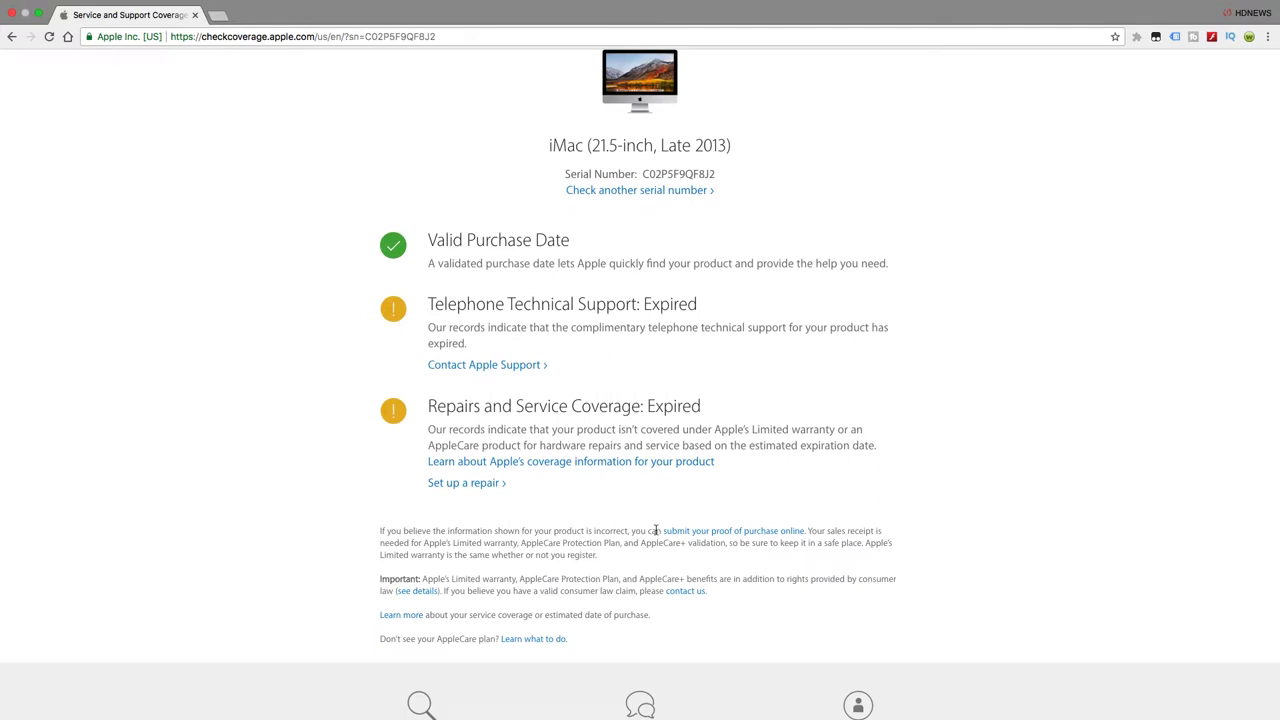
scroll(656, 530, "up", 5)
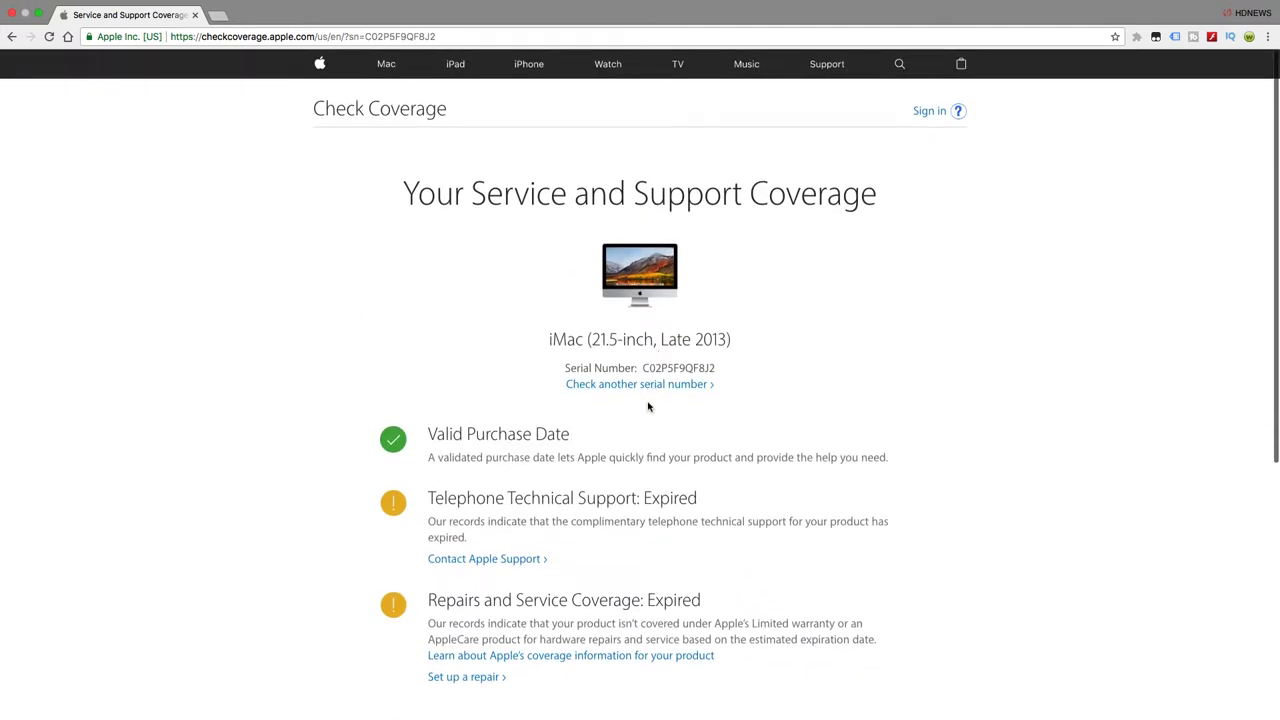
scroll(648, 405, "down", 3)
scroll(648, 405, "down", 2)
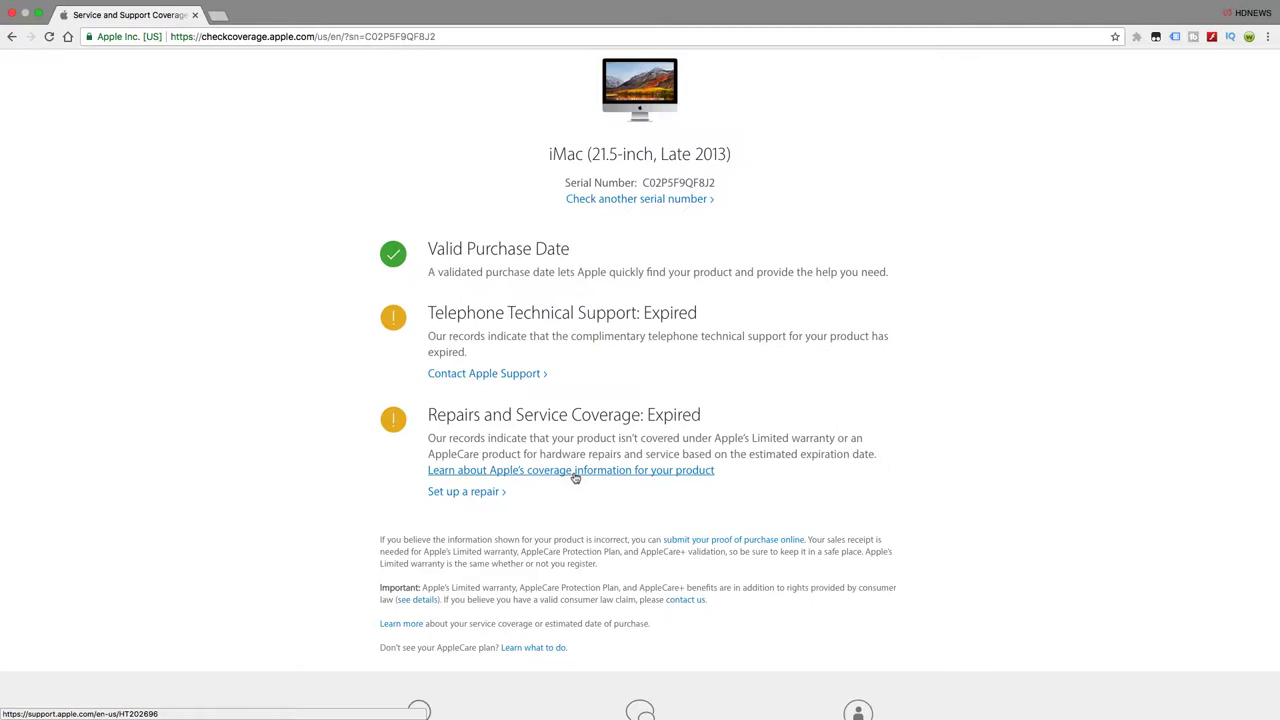
View and close Apple's coverage information article, then close the Chrome window.
left_click(575, 478)
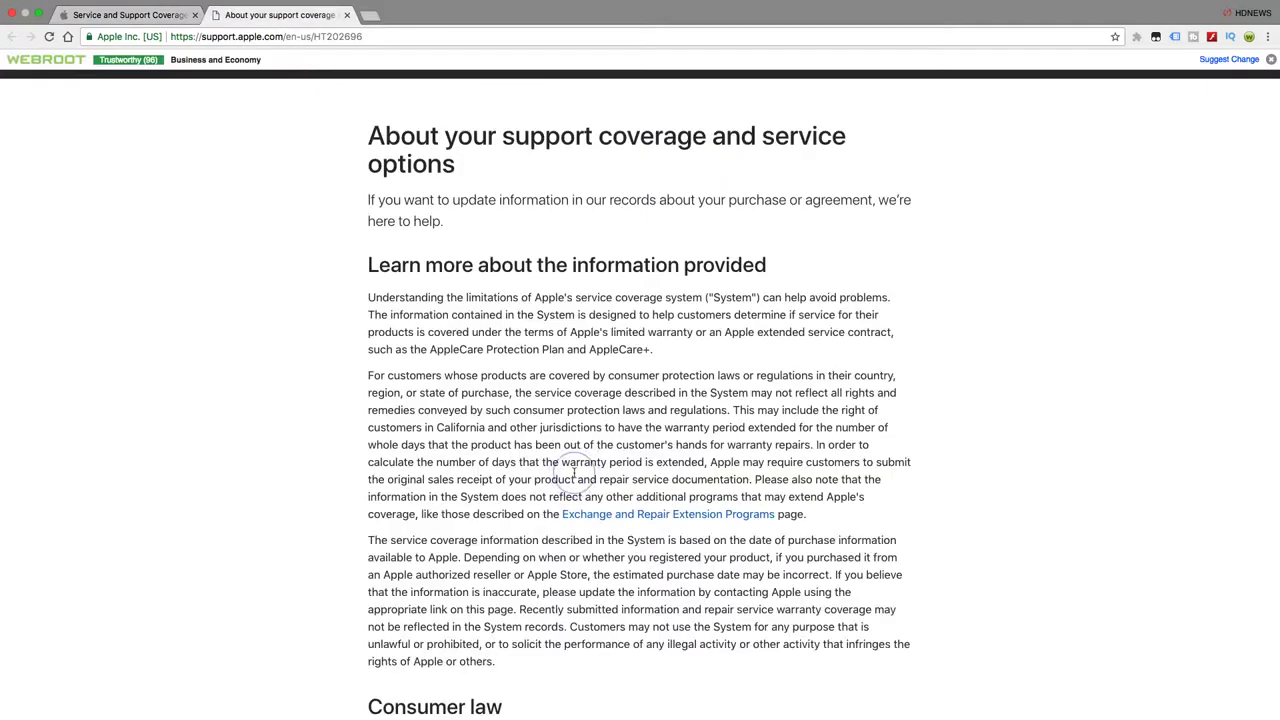
scroll(574, 473, "down", 3)
scroll(574, 473, "down", 3)
scroll(521, 457, "down", 2)
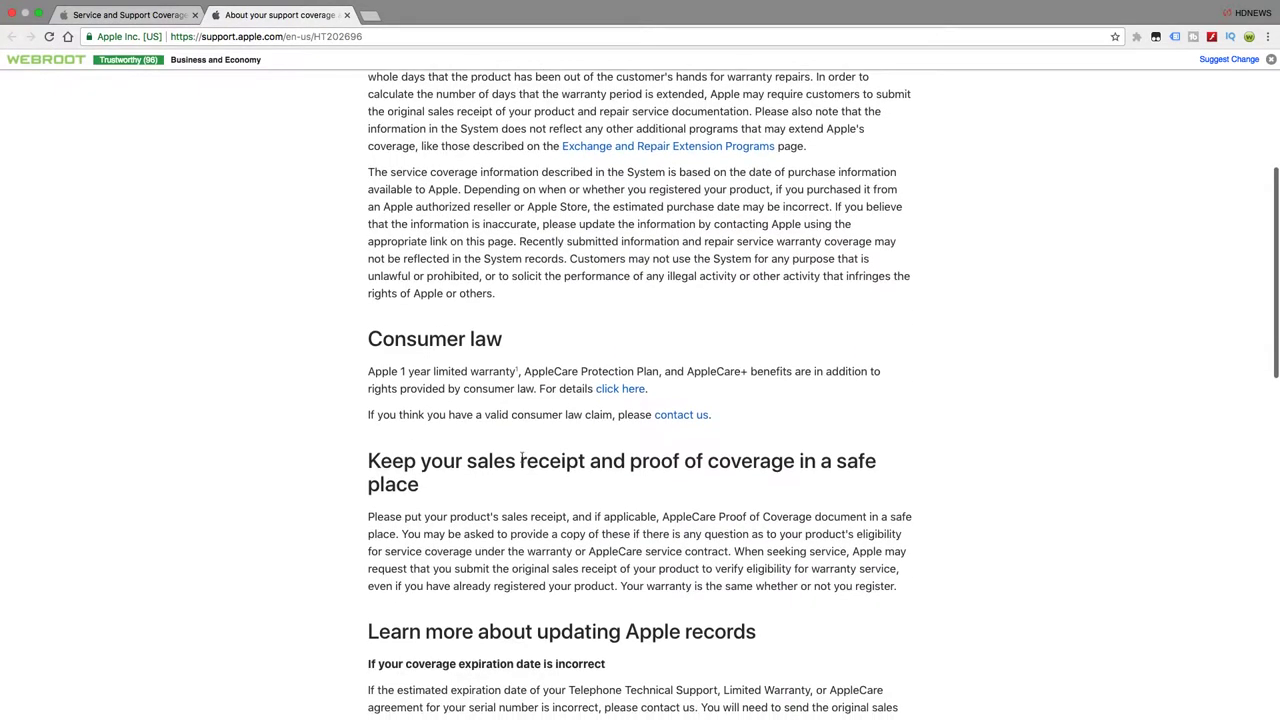
left_click(352, 14)
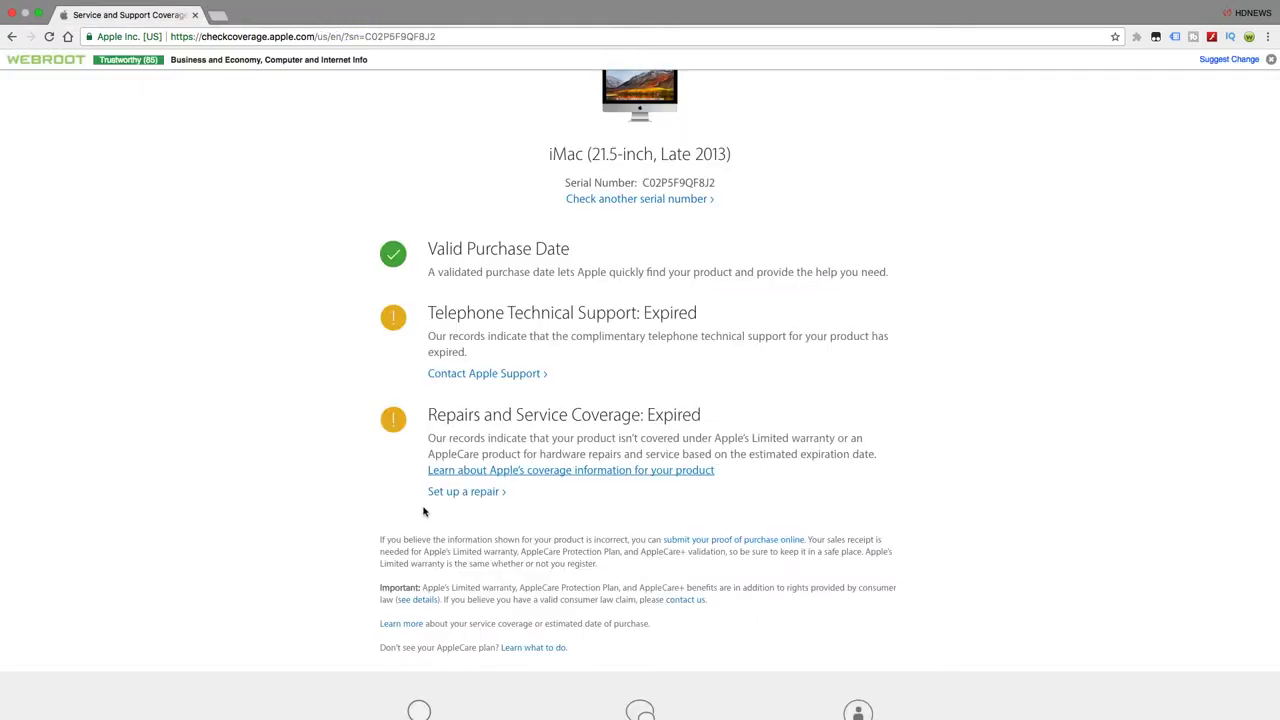
scroll(423, 512, "down", 5)
scroll(423, 512, "up", 5)
scroll(423, 512, "up", 3)
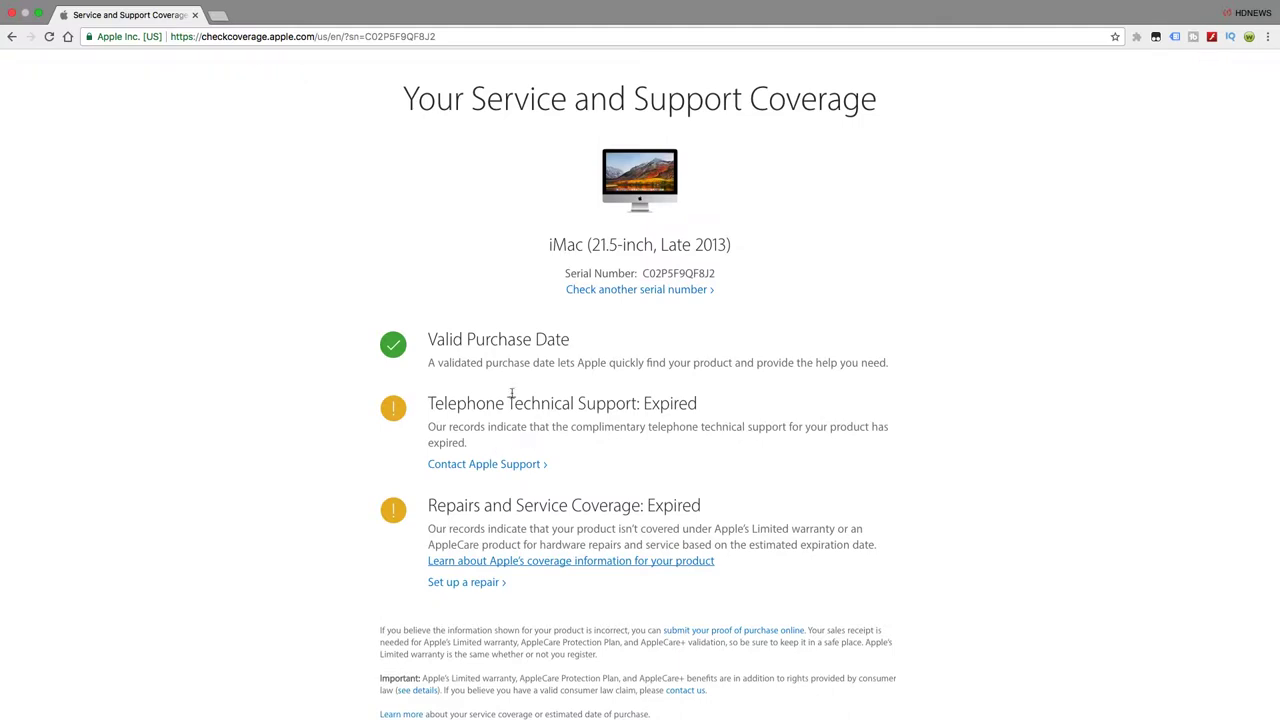
scroll(558, 370, "up", 2)
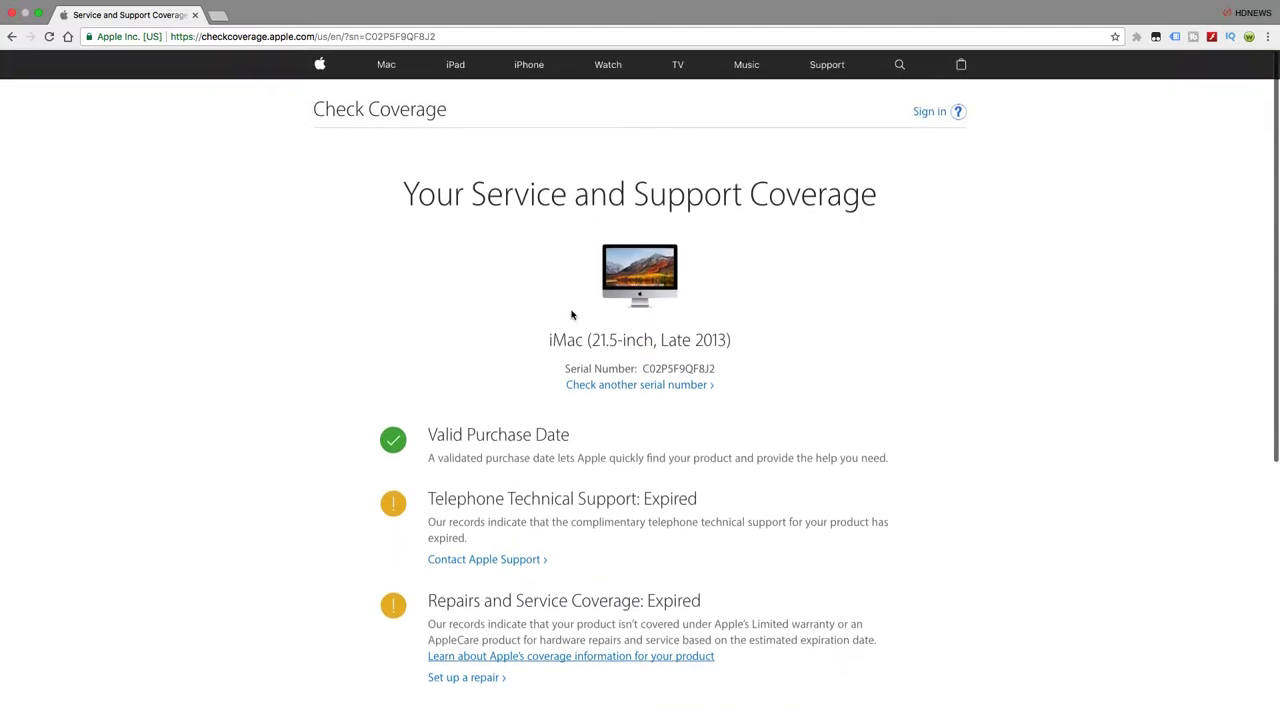
scroll(570, 312, "down", 6)
scroll(575, 357, "up", 8)
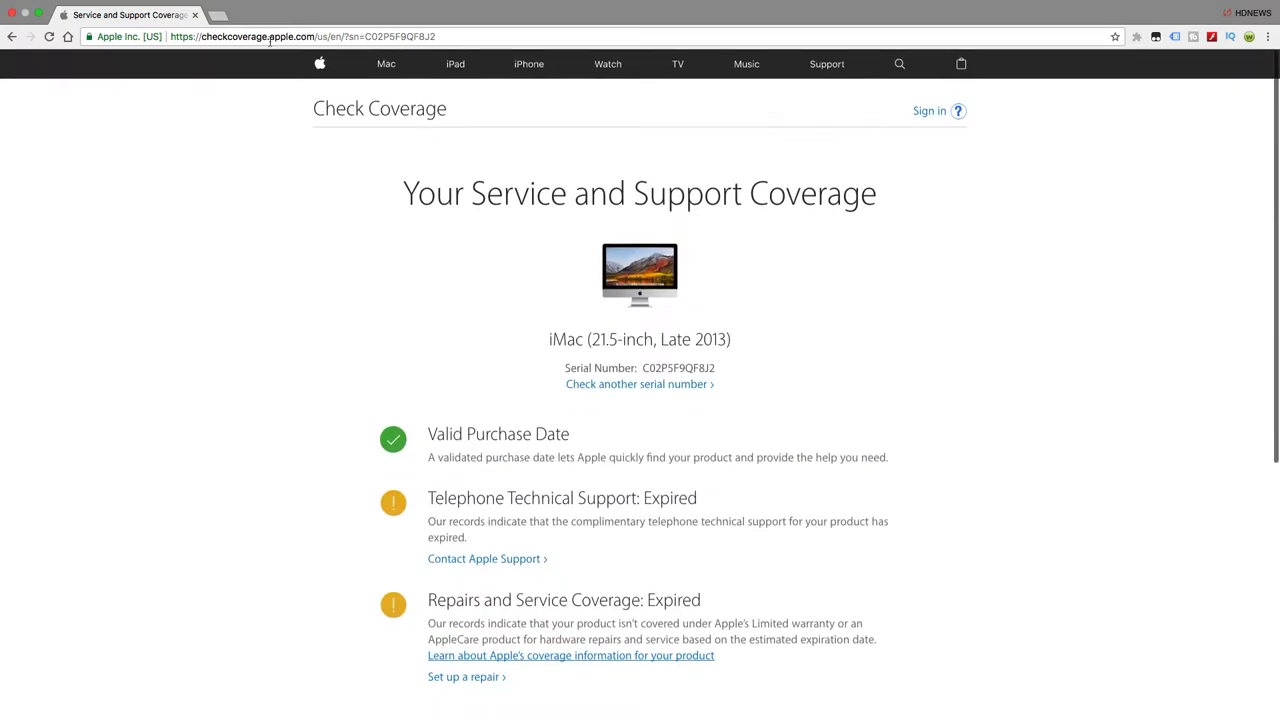
left_click(195, 14)
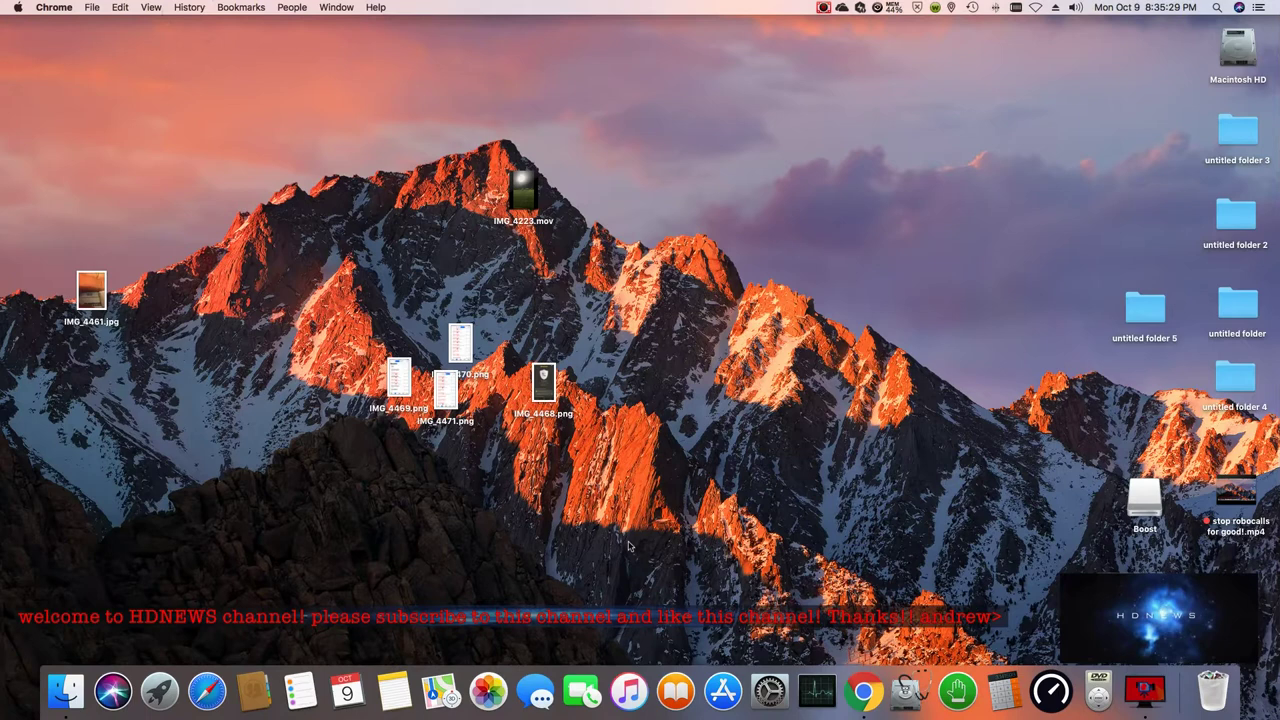
Reopen Chrome from the Dock and search Google for 'razer'.
left_click(862, 690)
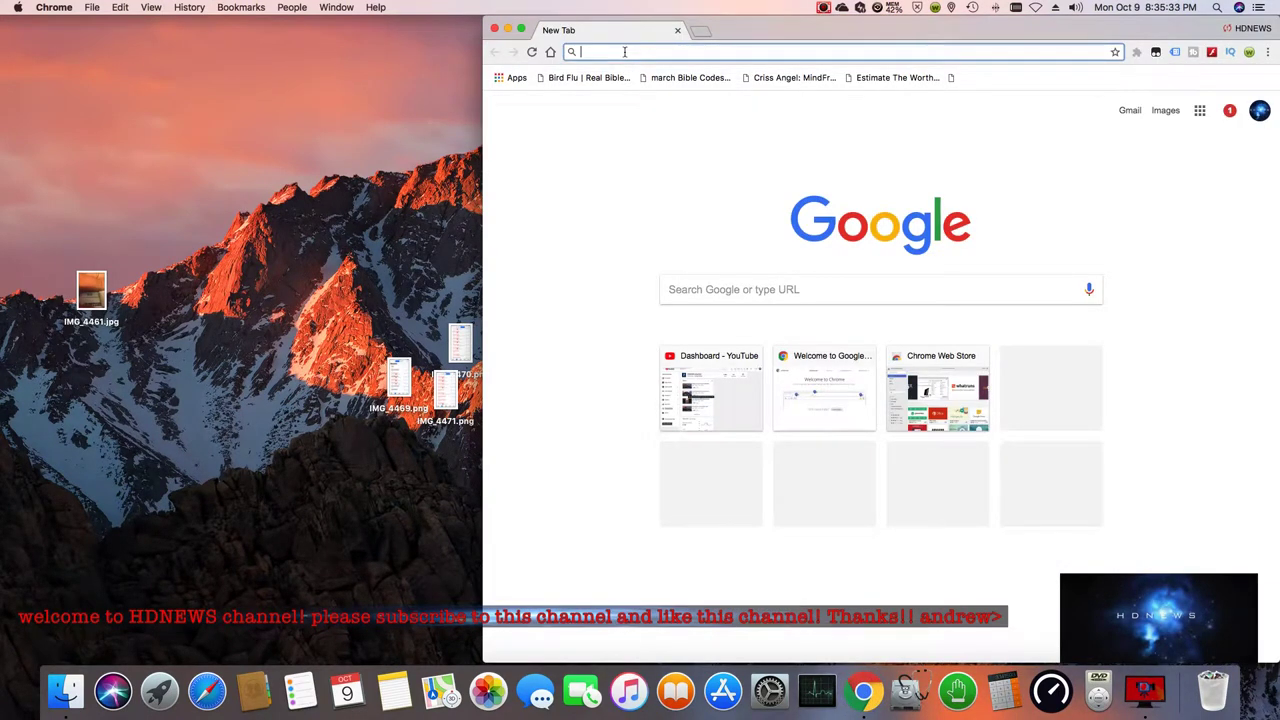
type("ra")
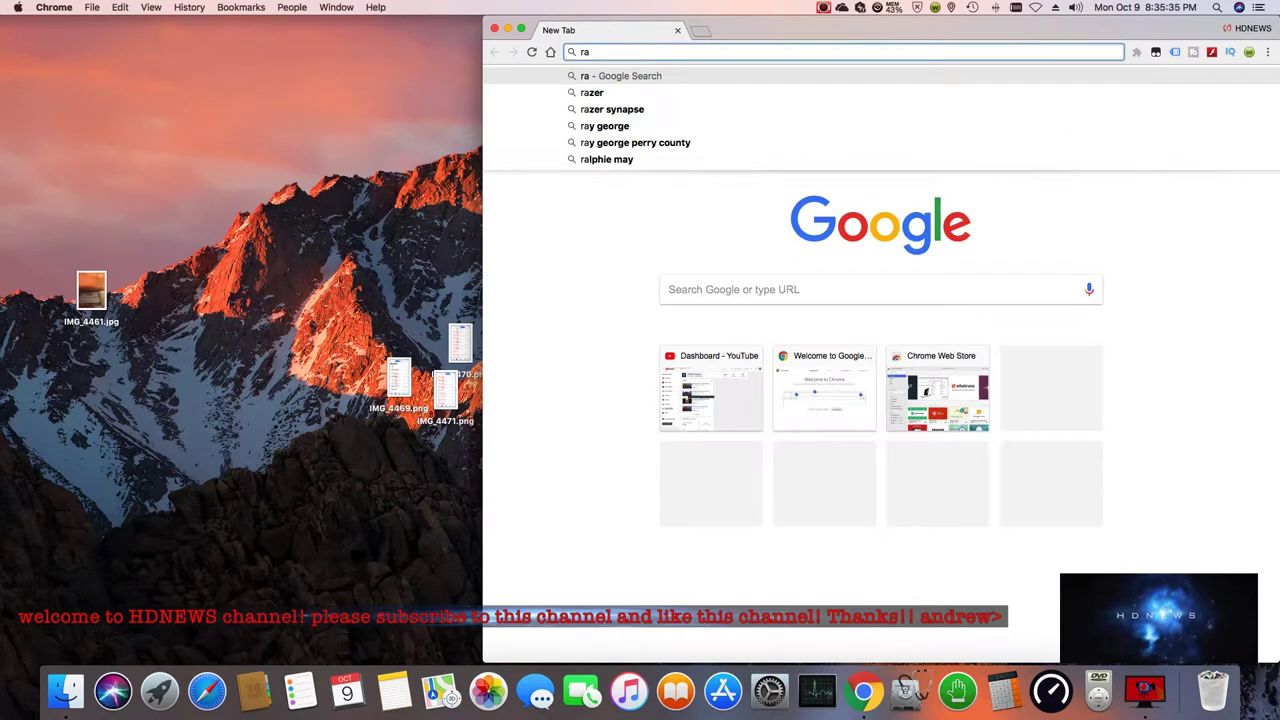
left_click(591, 92)
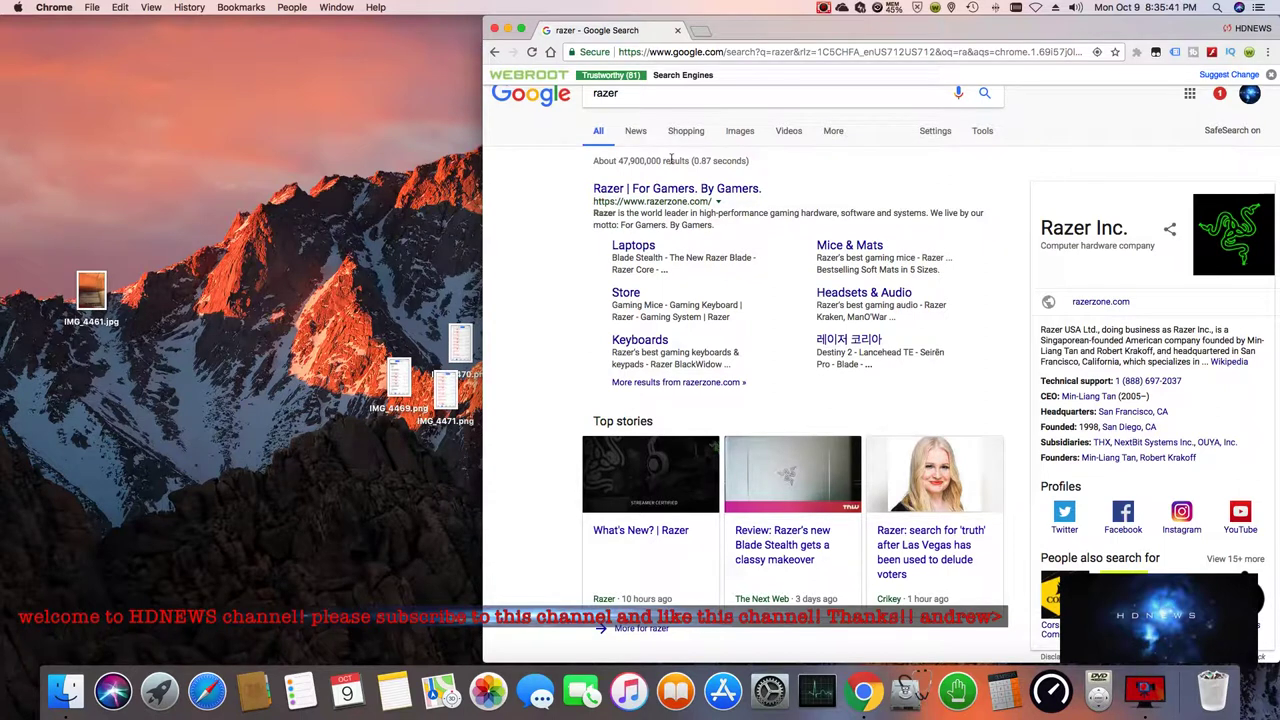
left_click(700, 93)
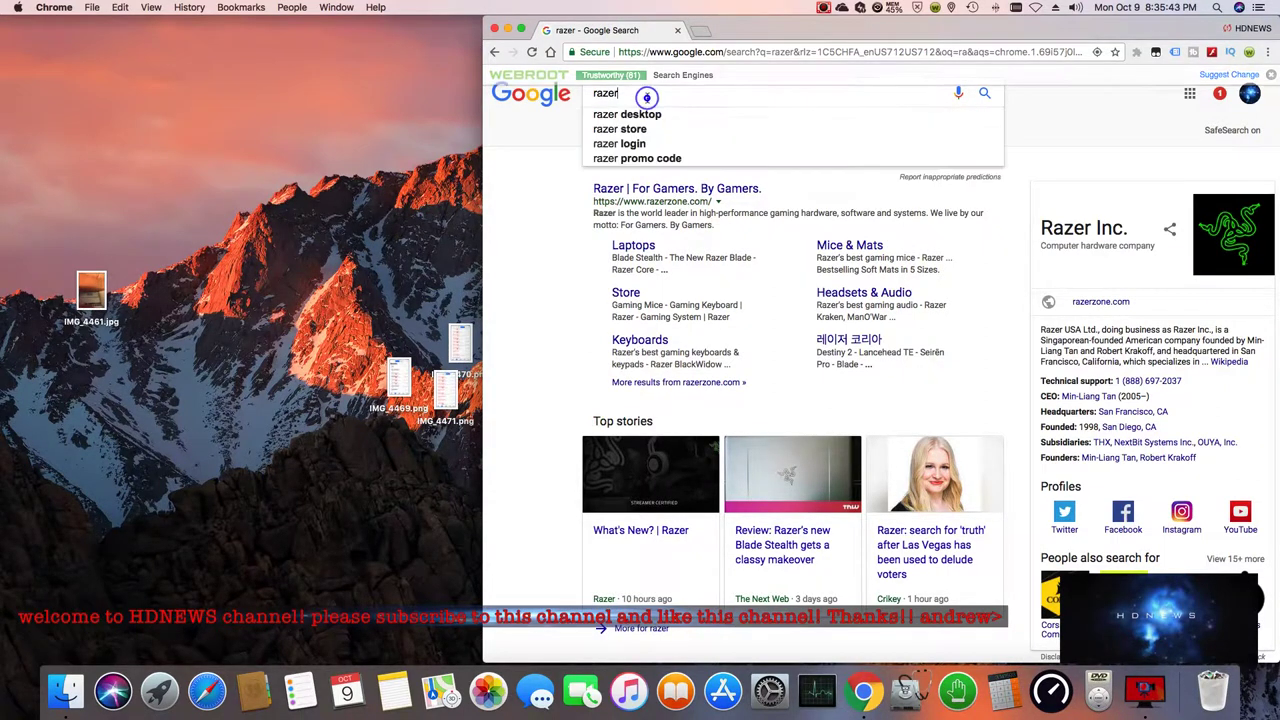
Search 'razer desktop' and open Walmart's CPU Solutions NZXT Razer Edition Gamer PC ($1,289.99).
left_click(645, 114)
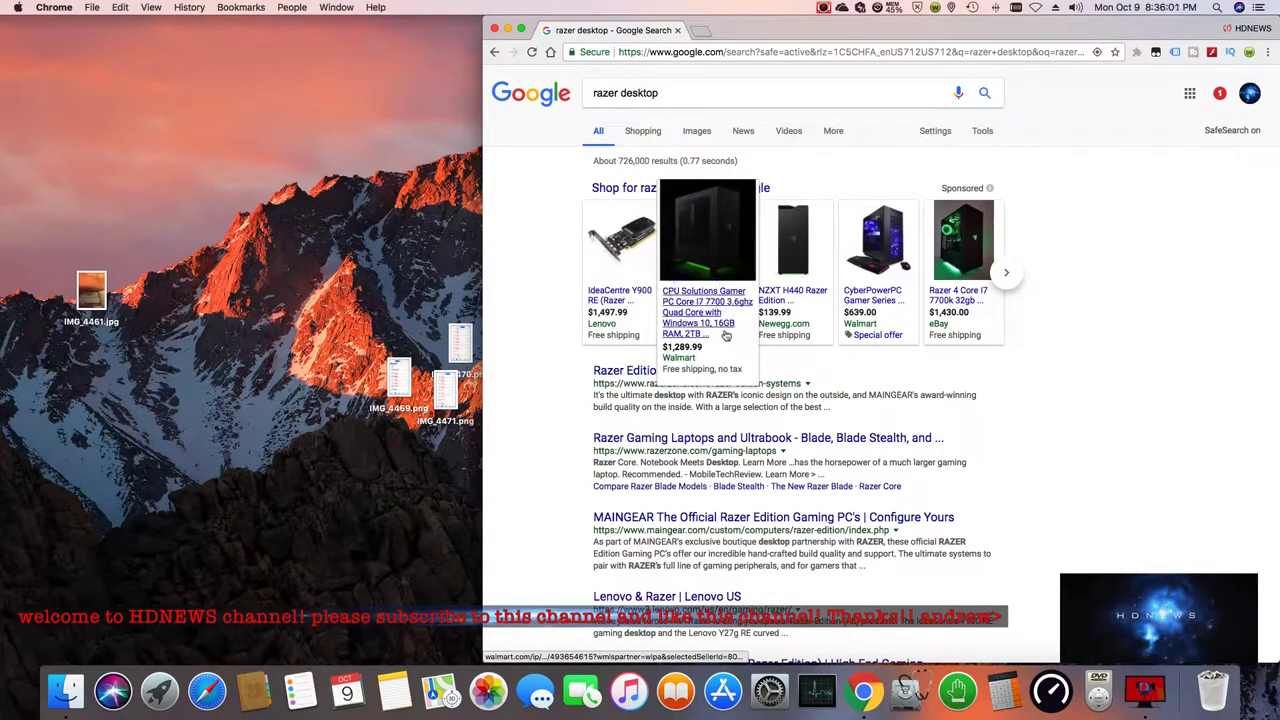
mouse_move(707, 270)
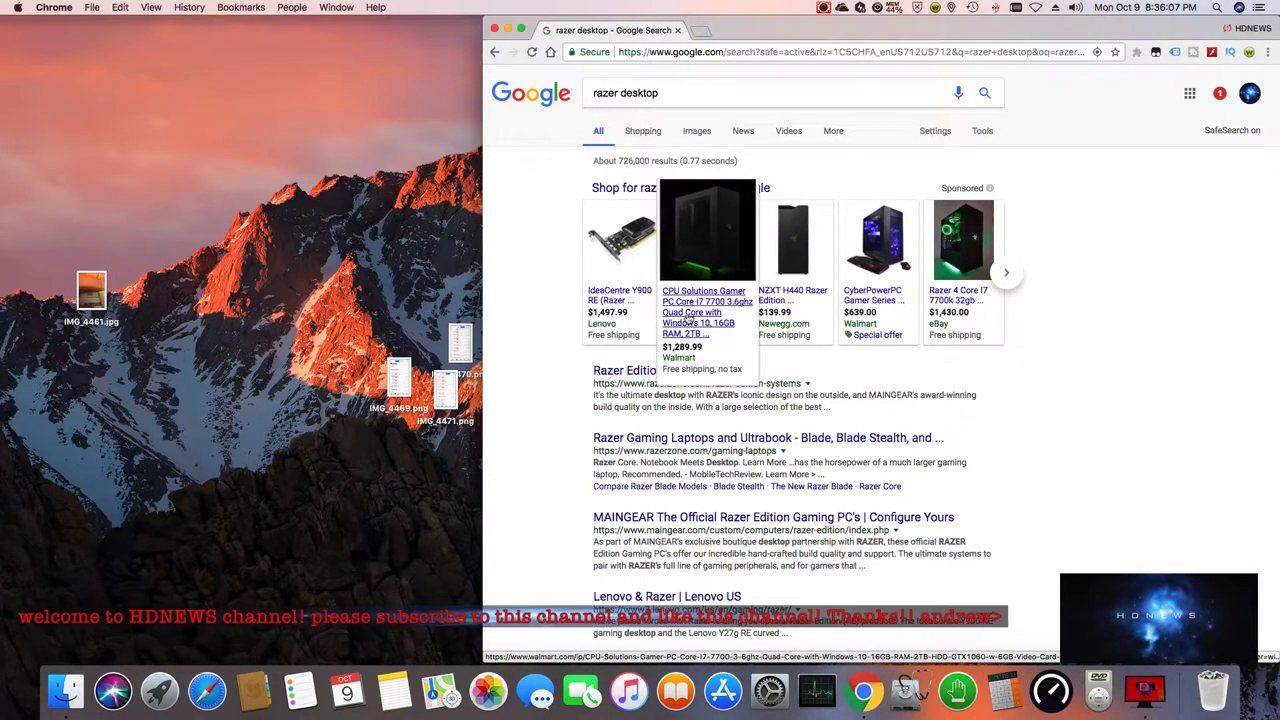
left_click(686, 306)
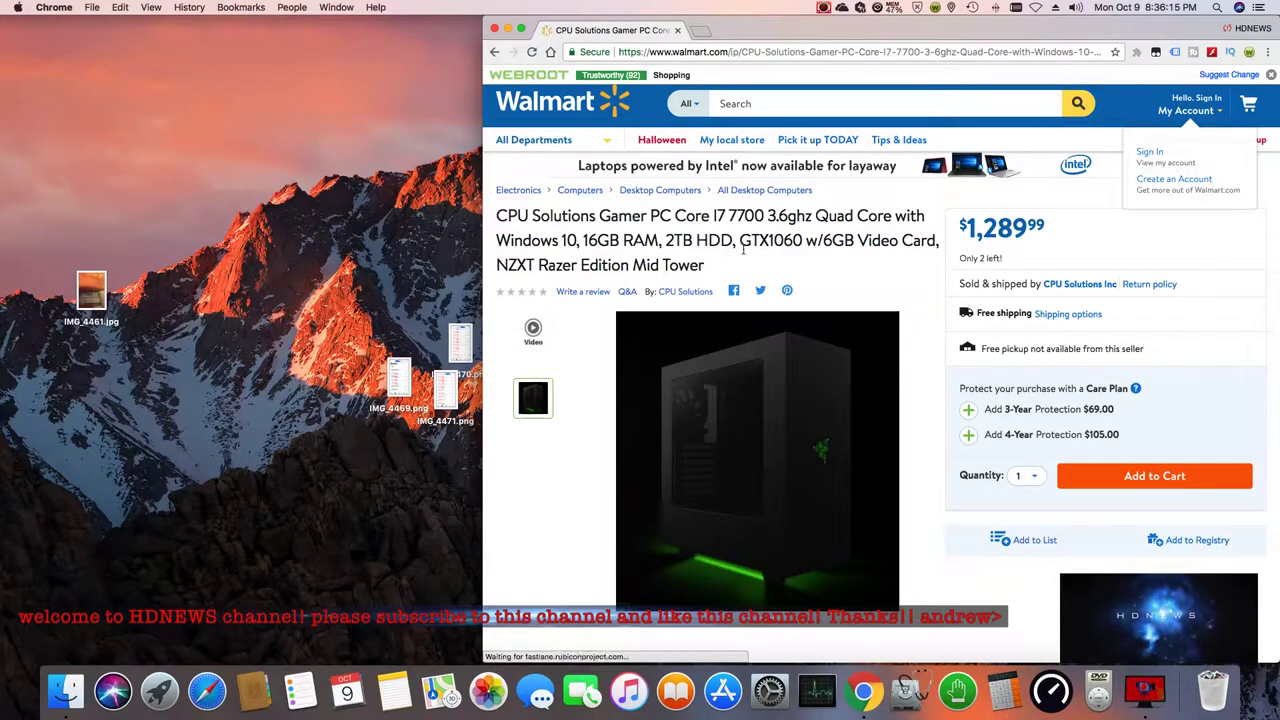
scroll(668, 267, "down", 5)
scroll(668, 267, "down", 5)
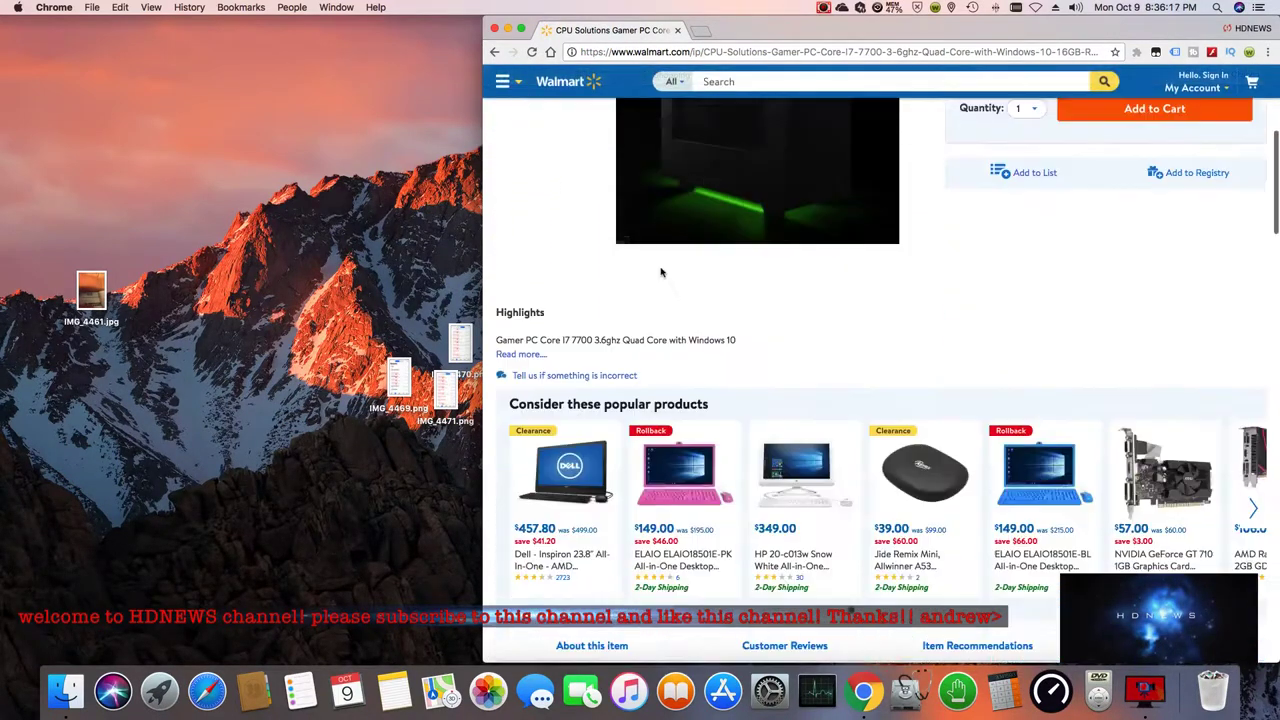
scroll(661, 272, "down", 5)
scroll(661, 272, "down", 2)
scroll(655, 382, "down", 4)
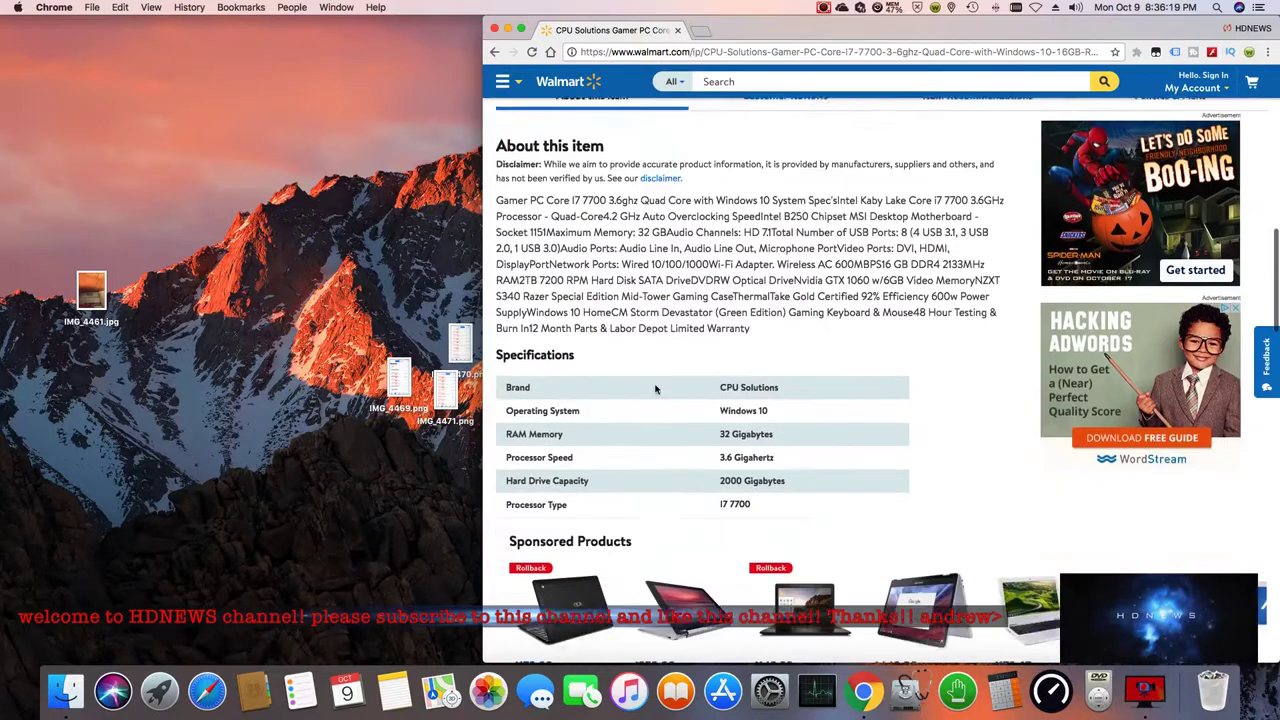
scroll(700, 410, "down", 2)
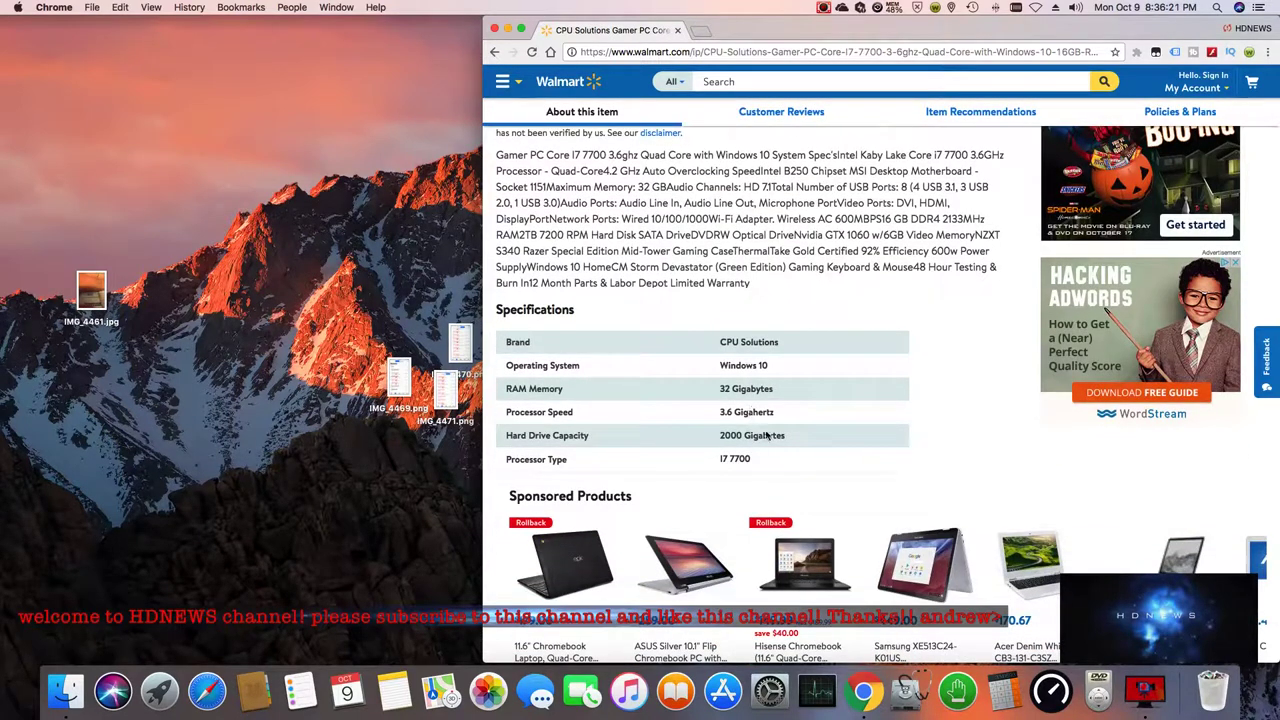
scroll(765, 436, "down", 1)
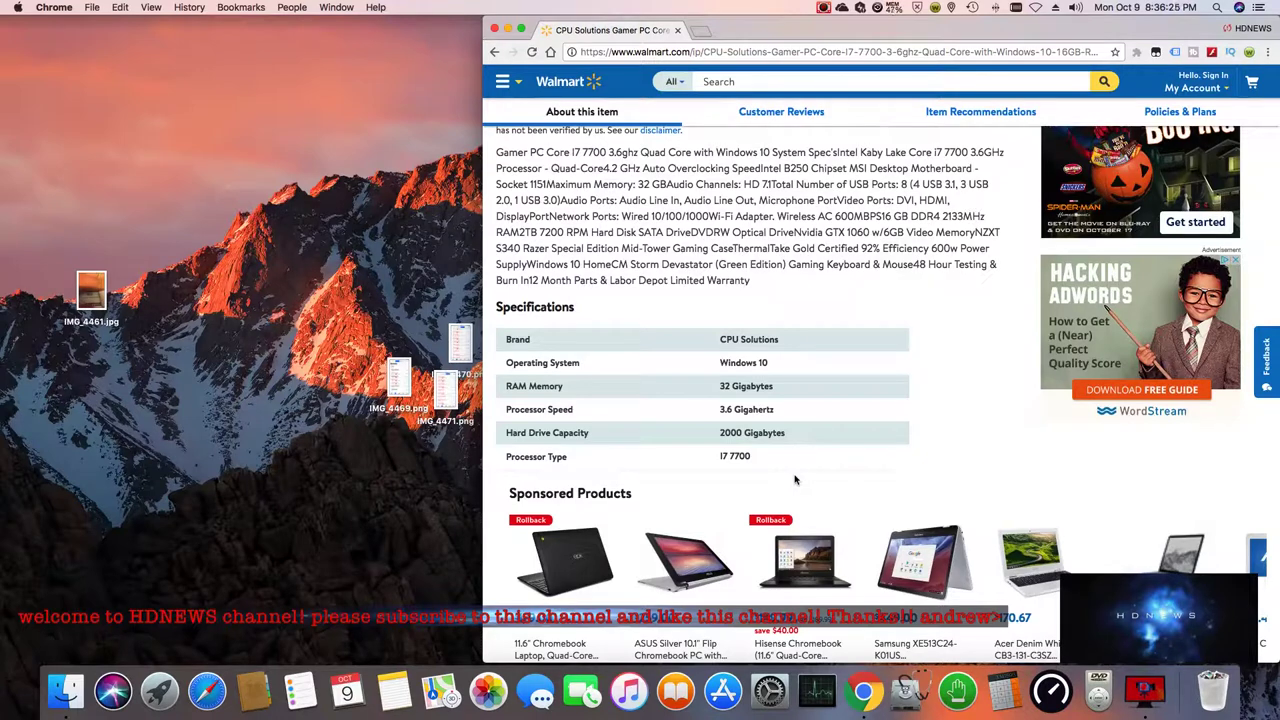
scroll(795, 479, "up", 5)
scroll(795, 479, "up", 5)
scroll(795, 479, "up", 2)
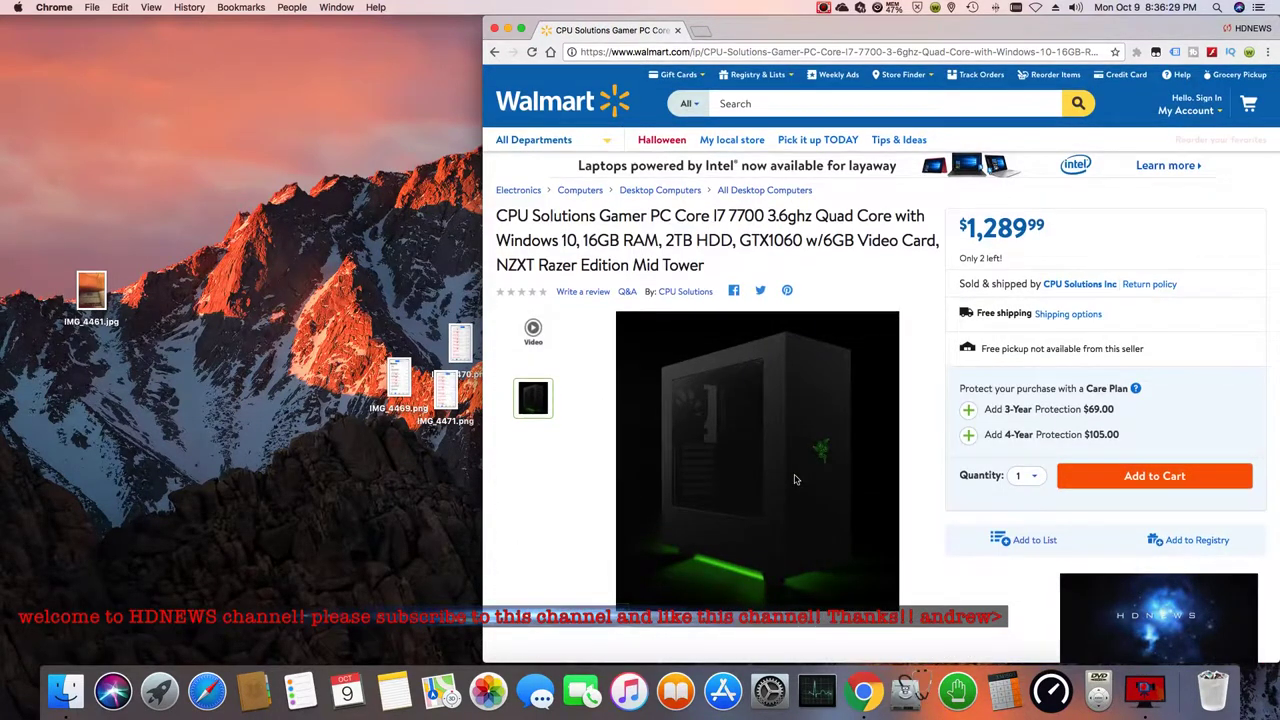
scroll(795, 479, "down", 5)
scroll(795, 479, "down", 4)
scroll(795, 479, "down", 4)
scroll(795, 479, "down", 4)
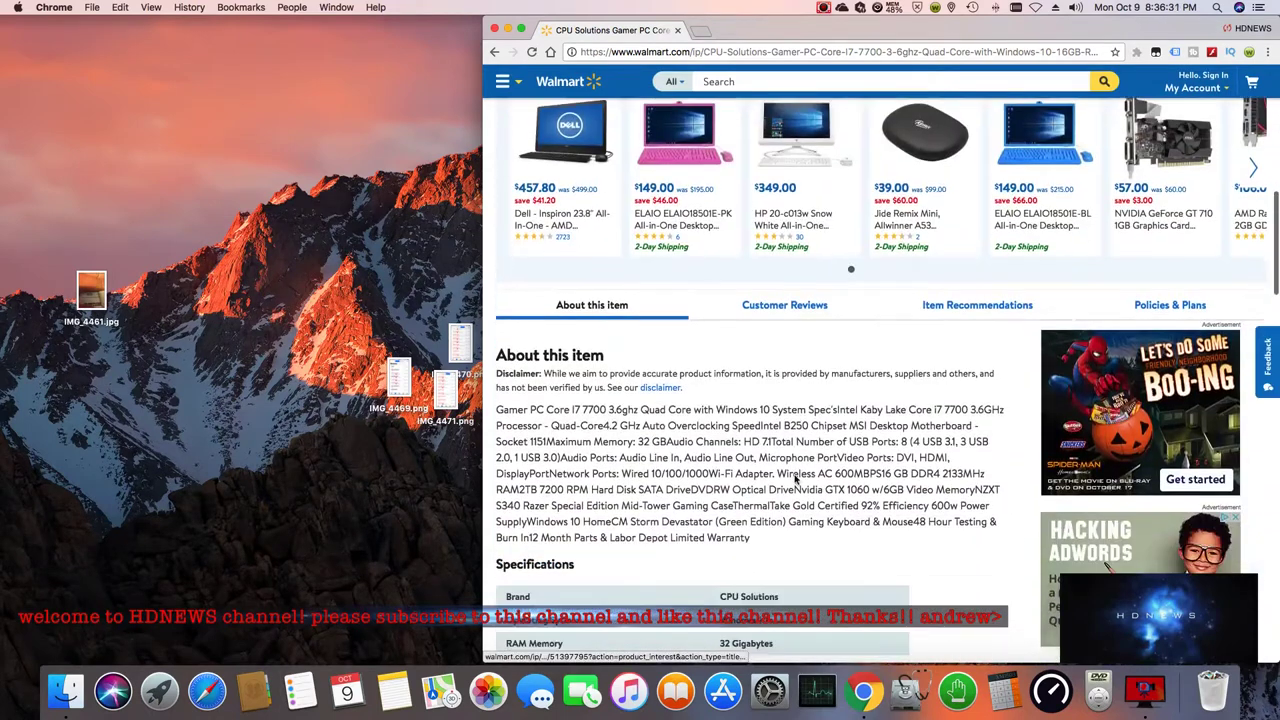
scroll(795, 479, "down", 1)
scroll(804, 455, "down", 4)
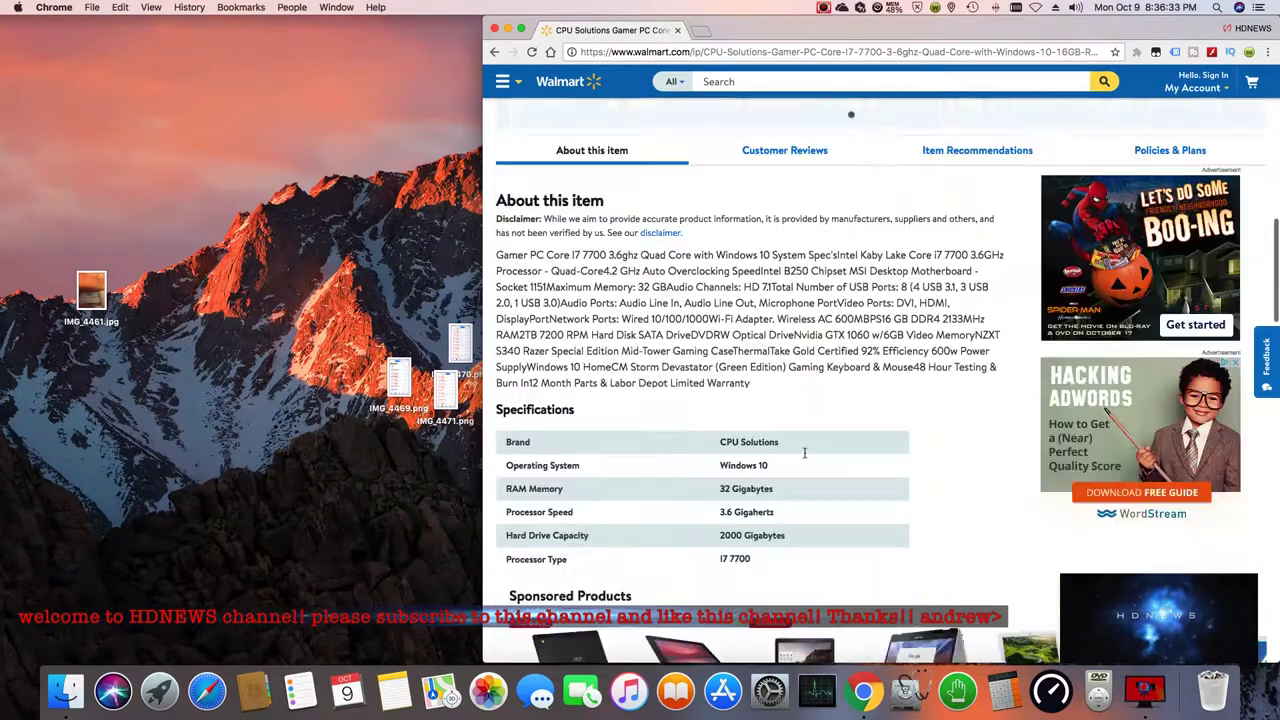
scroll(804, 455, "down", 4)
scroll(804, 455, "down", 4)
scroll(804, 455, "down", 4)
scroll(804, 455, "down", 2)
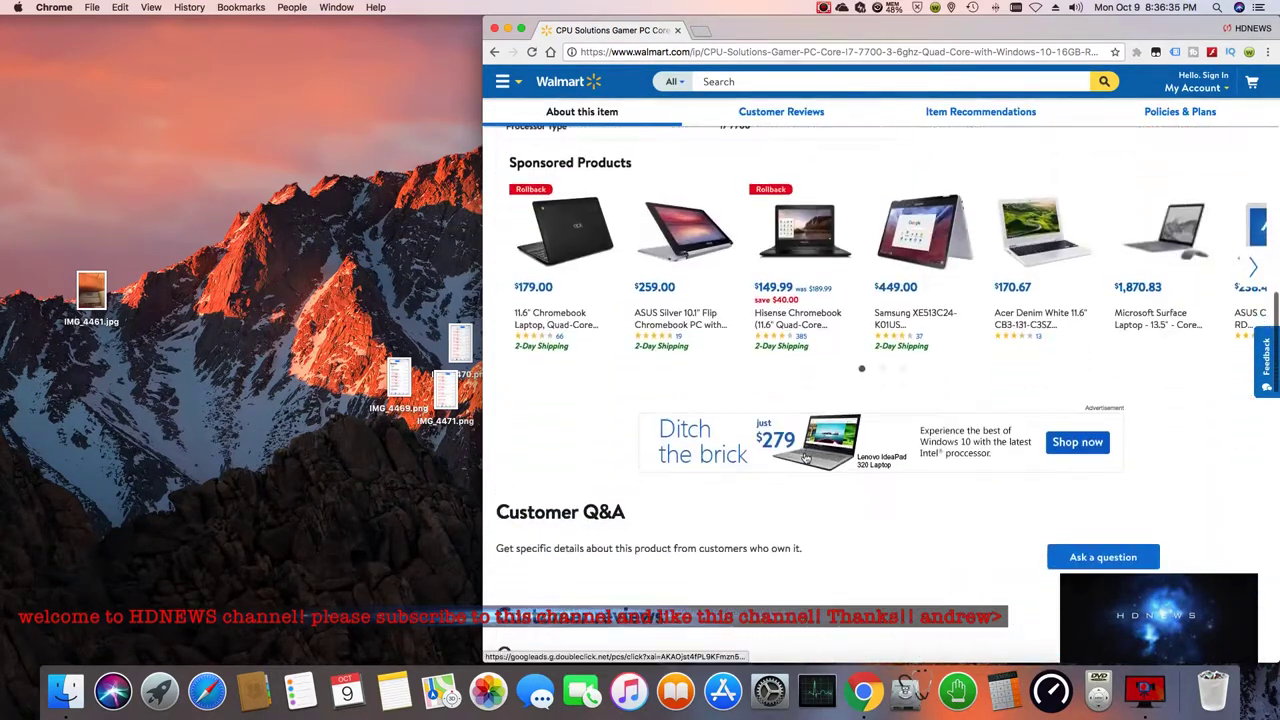
scroll(804, 455, "down", 2)
scroll(804, 455, "down", 2)
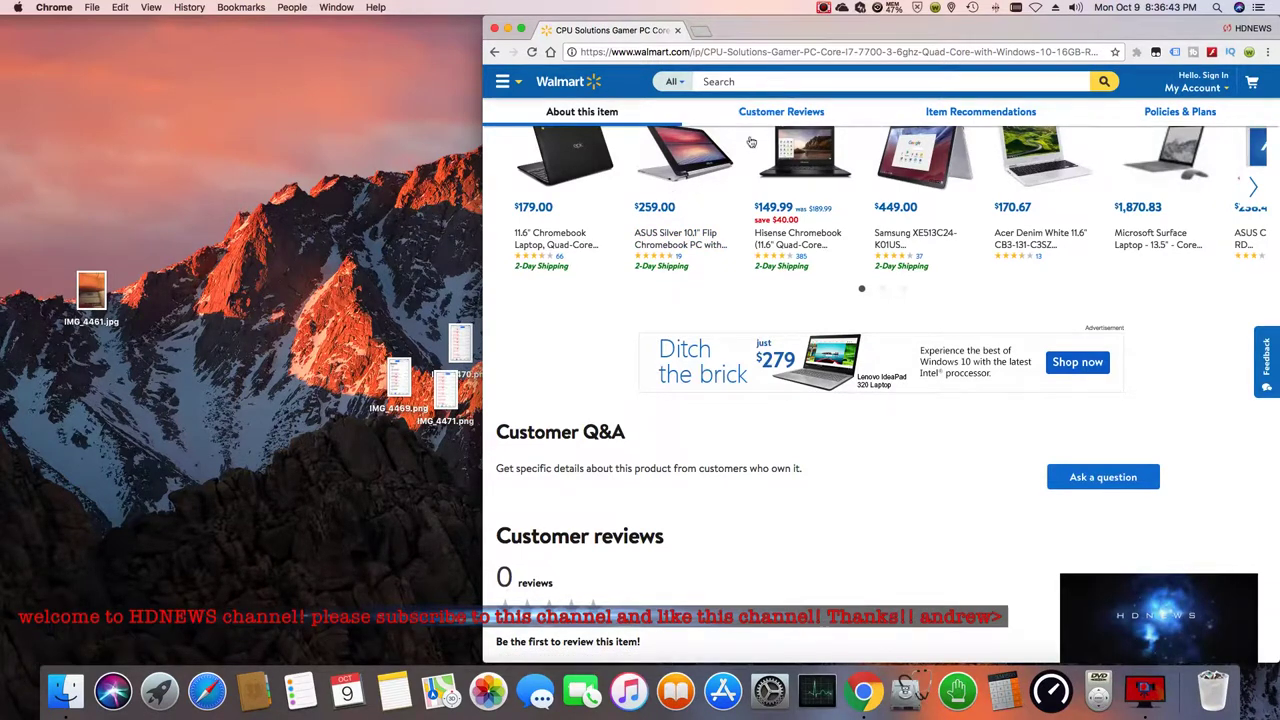
scroll(746, 205, "down", 3)
scroll(746, 205, "down", 4)
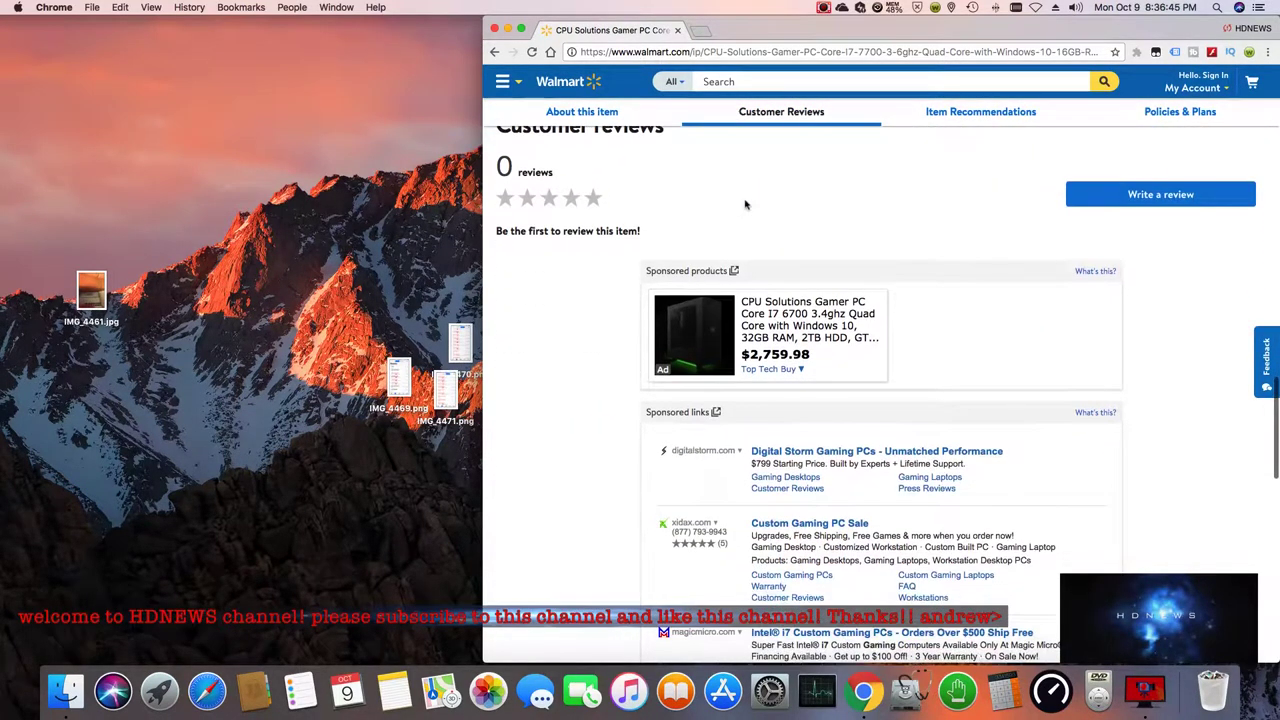
scroll(746, 180, "down", 1)
scroll(744, 147, "up", 3)
scroll(744, 147, "up", 1)
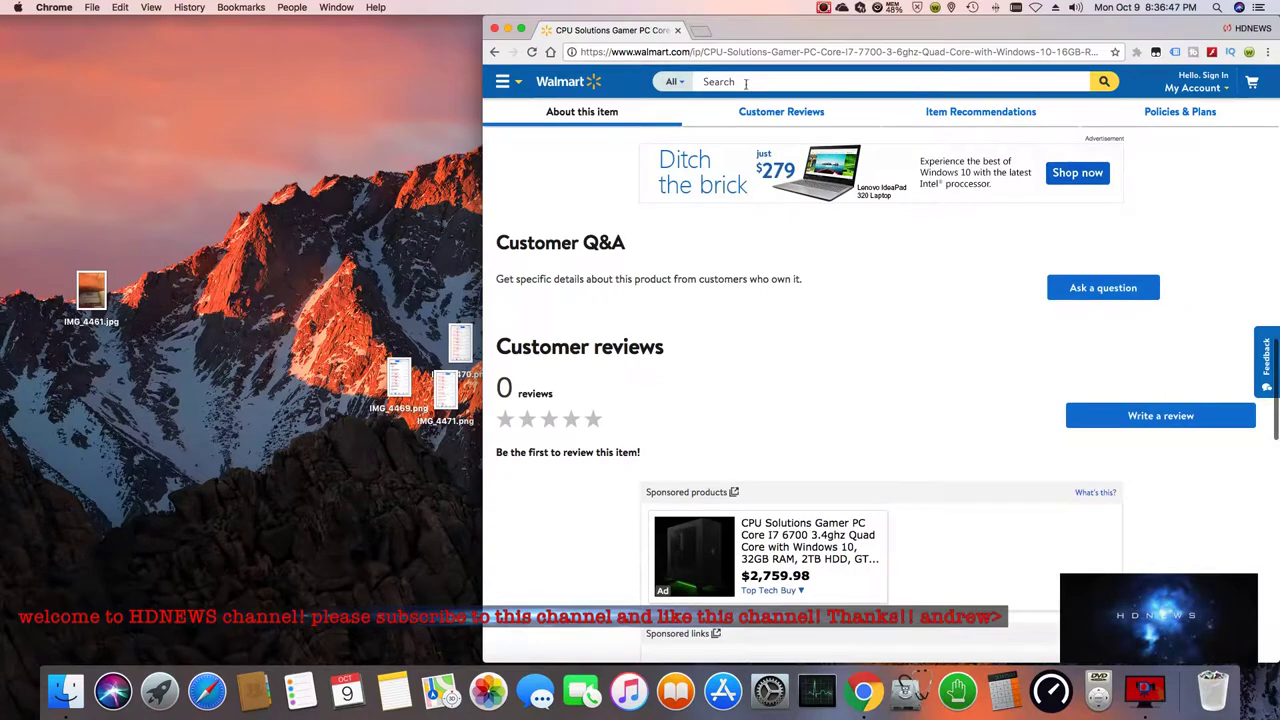
scroll(722, 186, "up", 6)
scroll(722, 186, "up", 5)
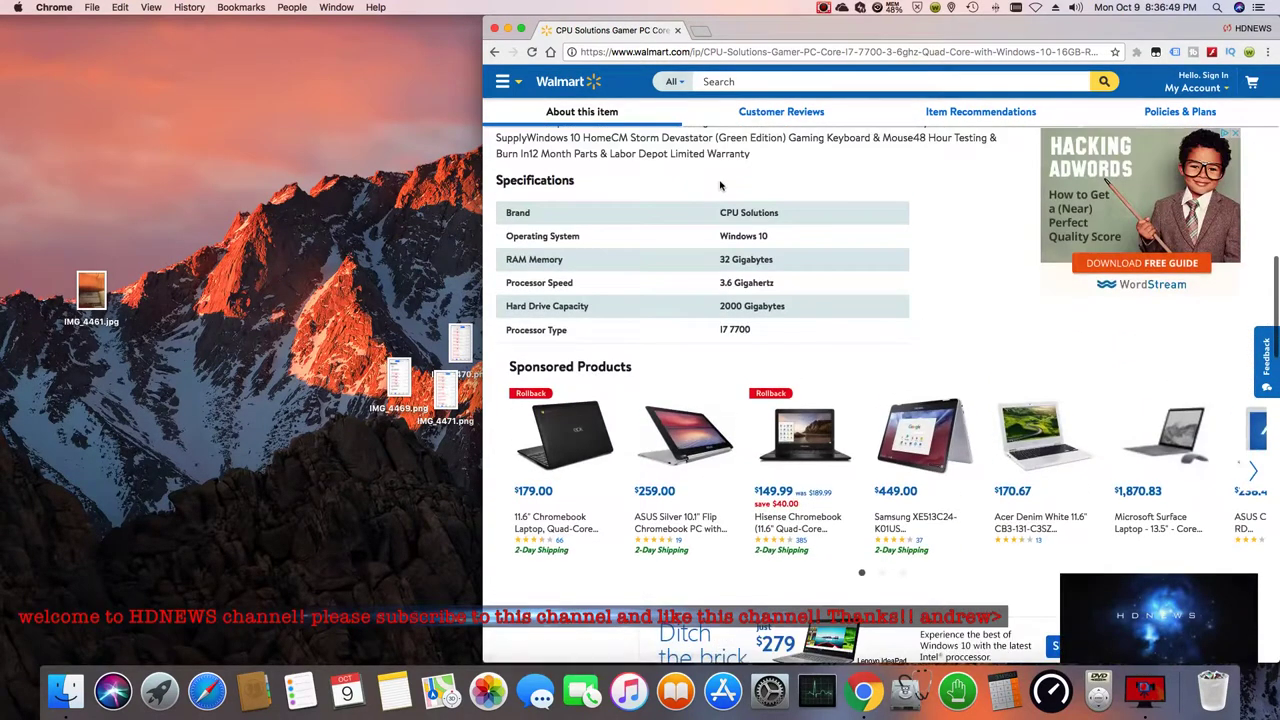
scroll(722, 186, "up", 3)
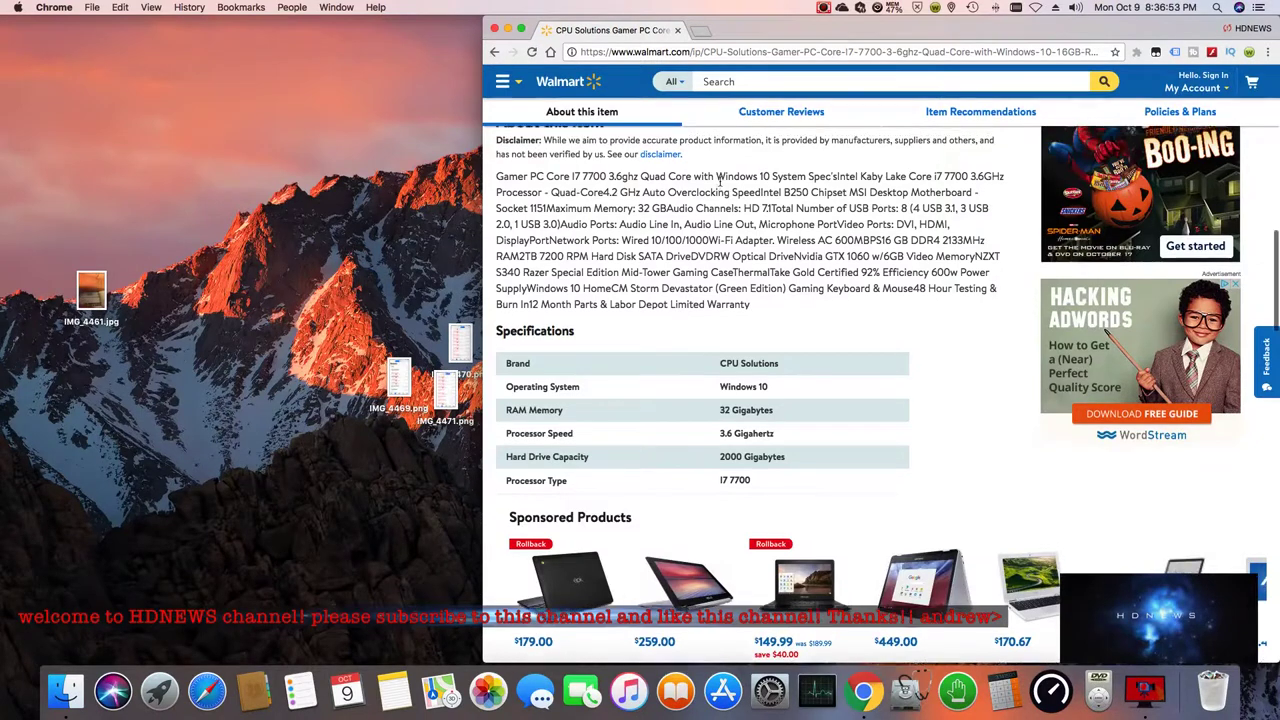
scroll(722, 186, "up", 3)
scroll(696, 258, "up", 6)
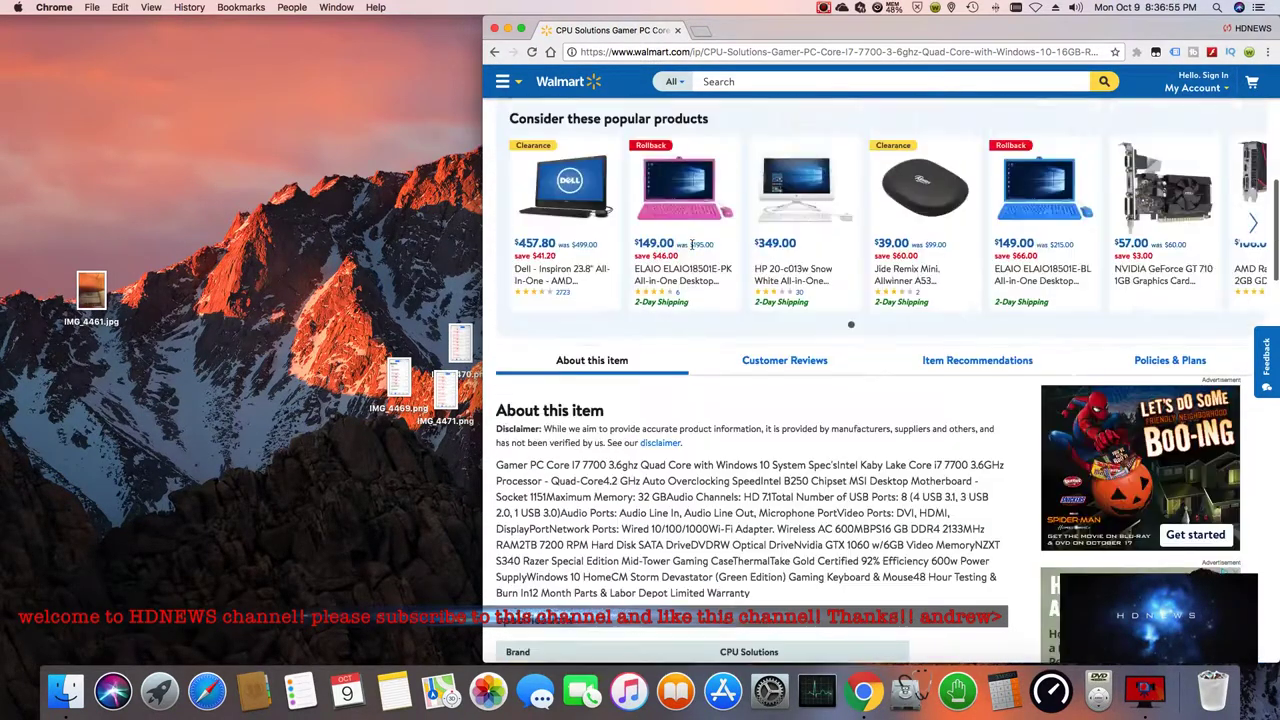
scroll(696, 258, "up", 8)
scroll(720, 200, "up", 3)
left_click(728, 103)
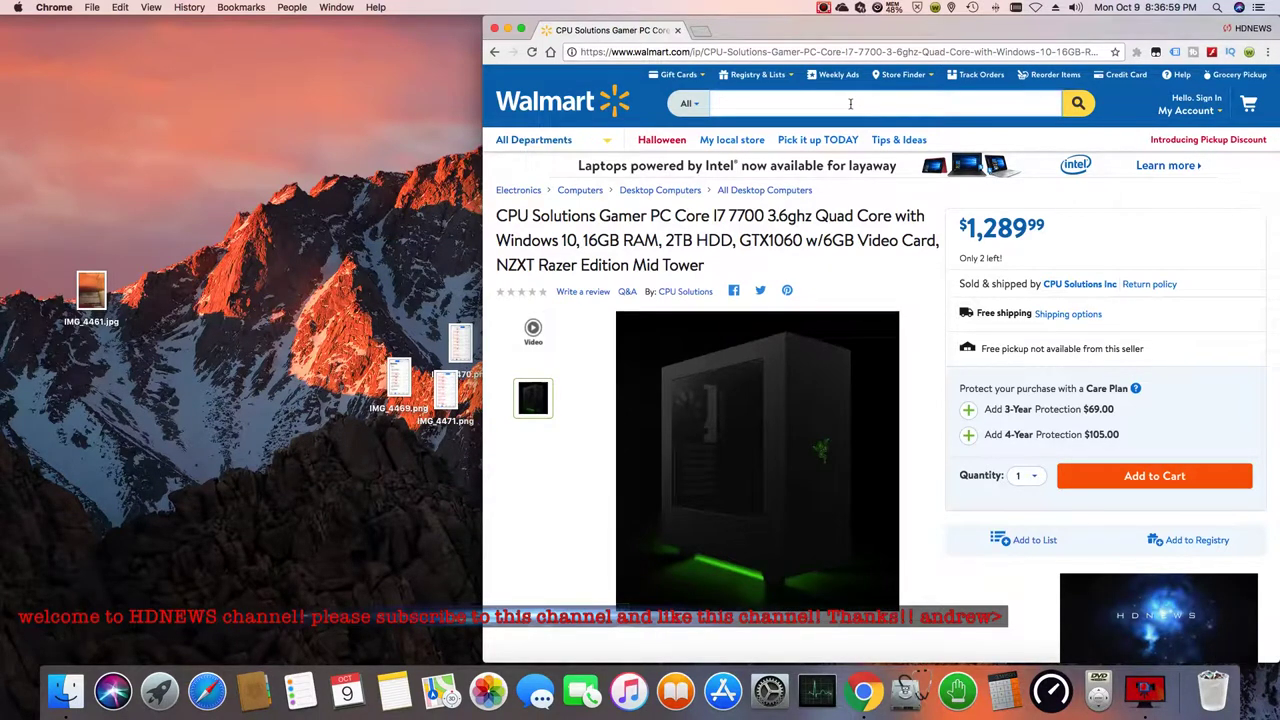
type("blue")
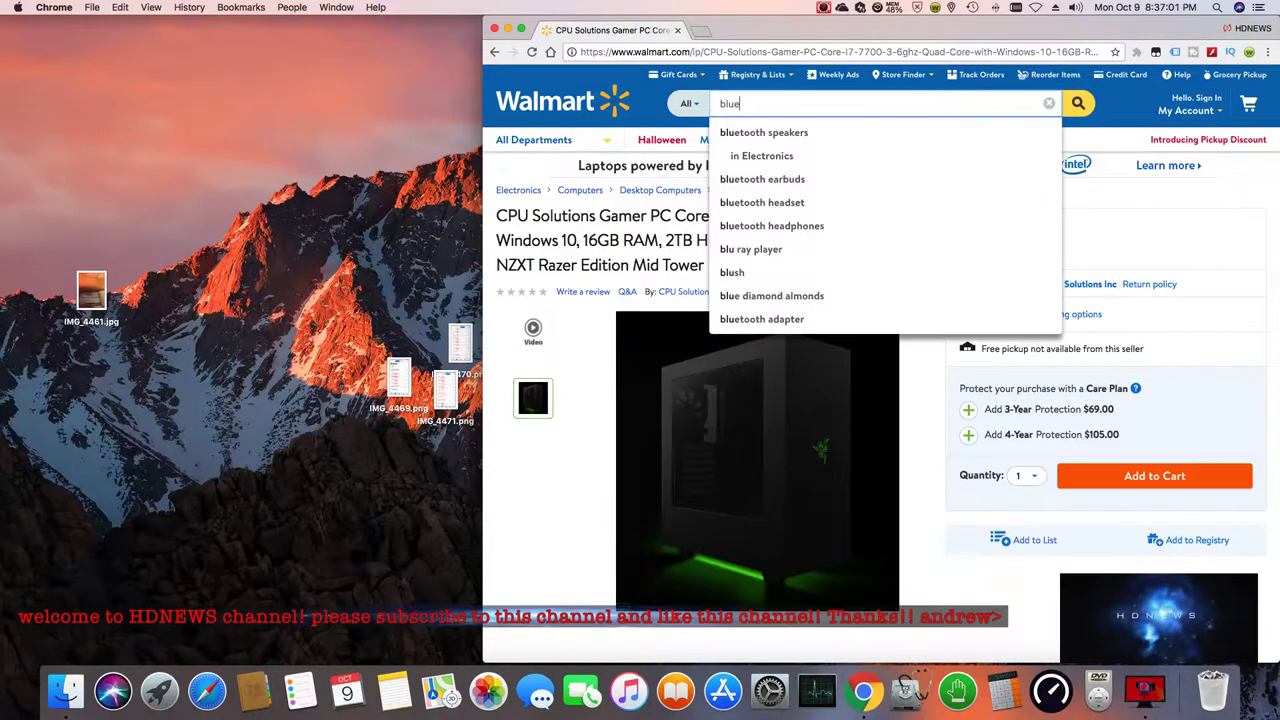
type("ray")
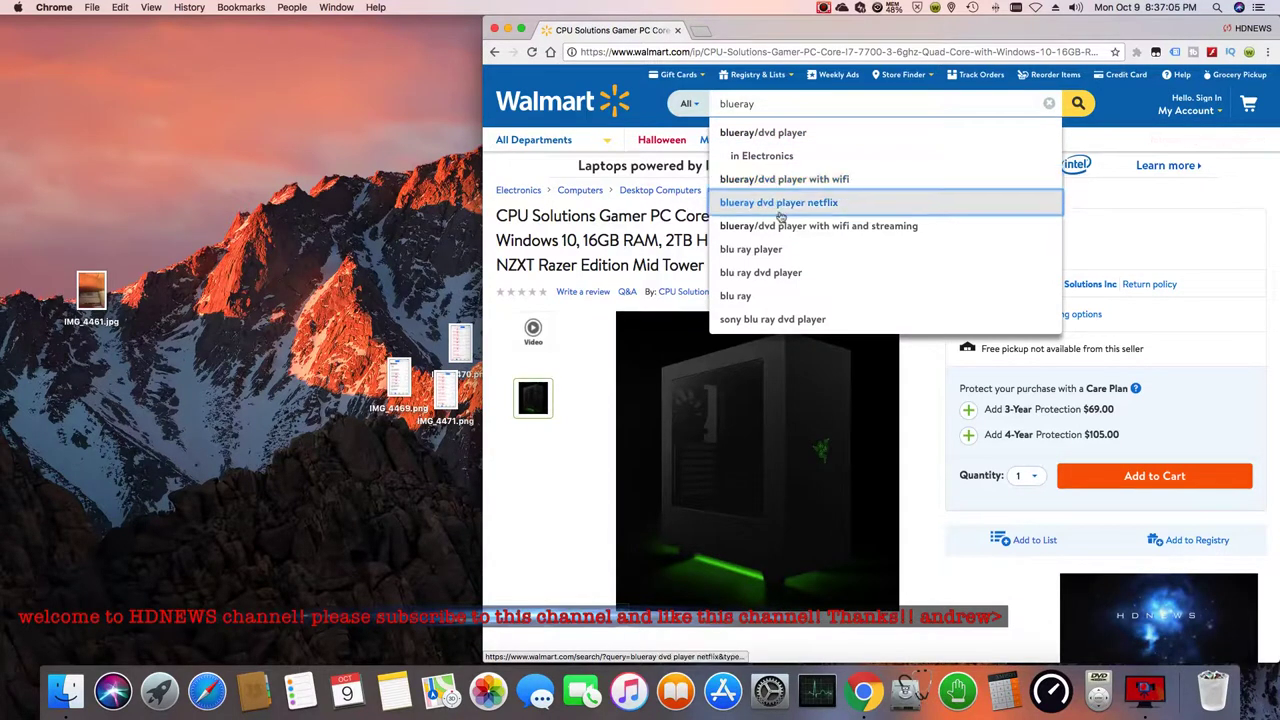
Search Walmart for 'blu ray drive' and open the ASUS Powerful Blu-ray Drive ($84.94).
left_click(740, 296)
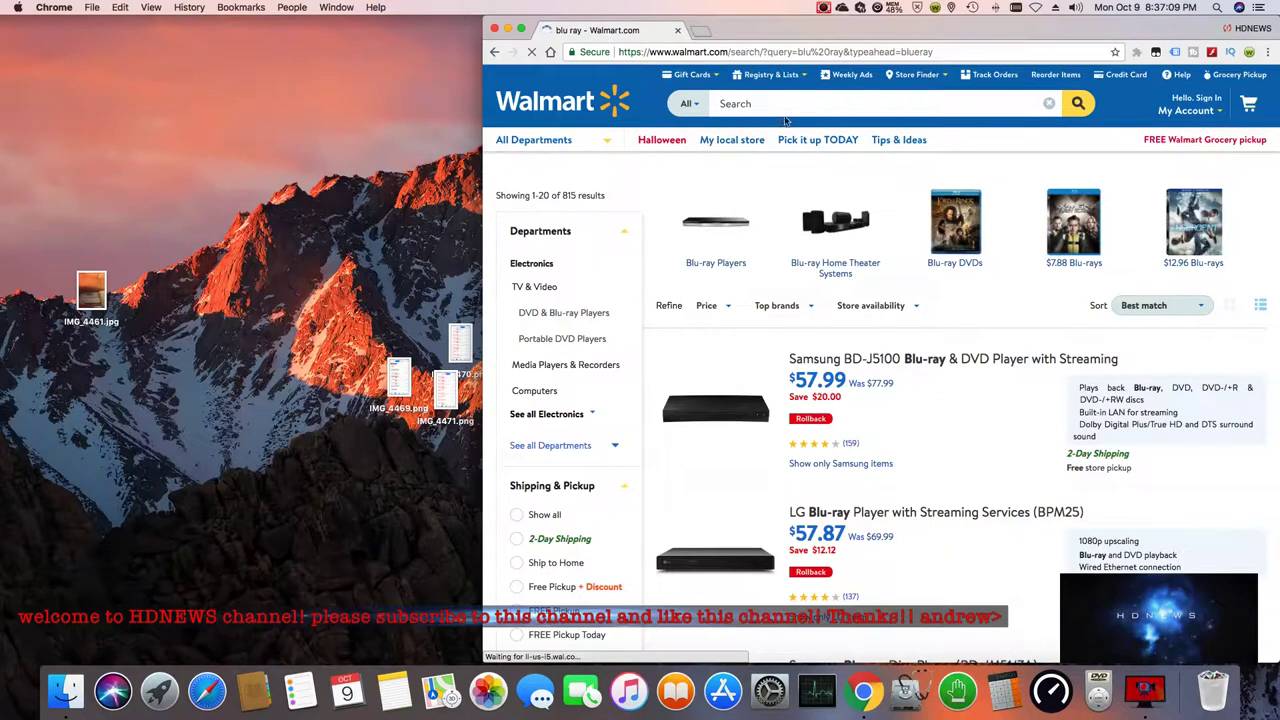
left_click(762, 103)
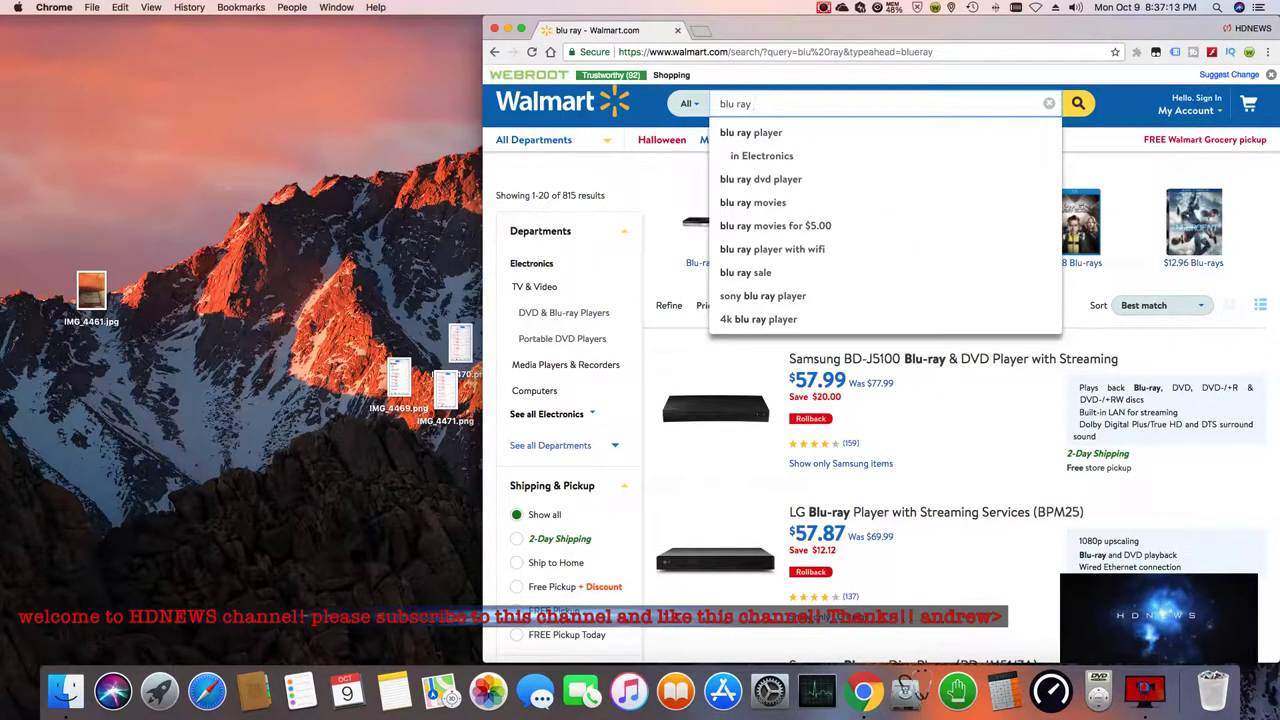
type("driv")
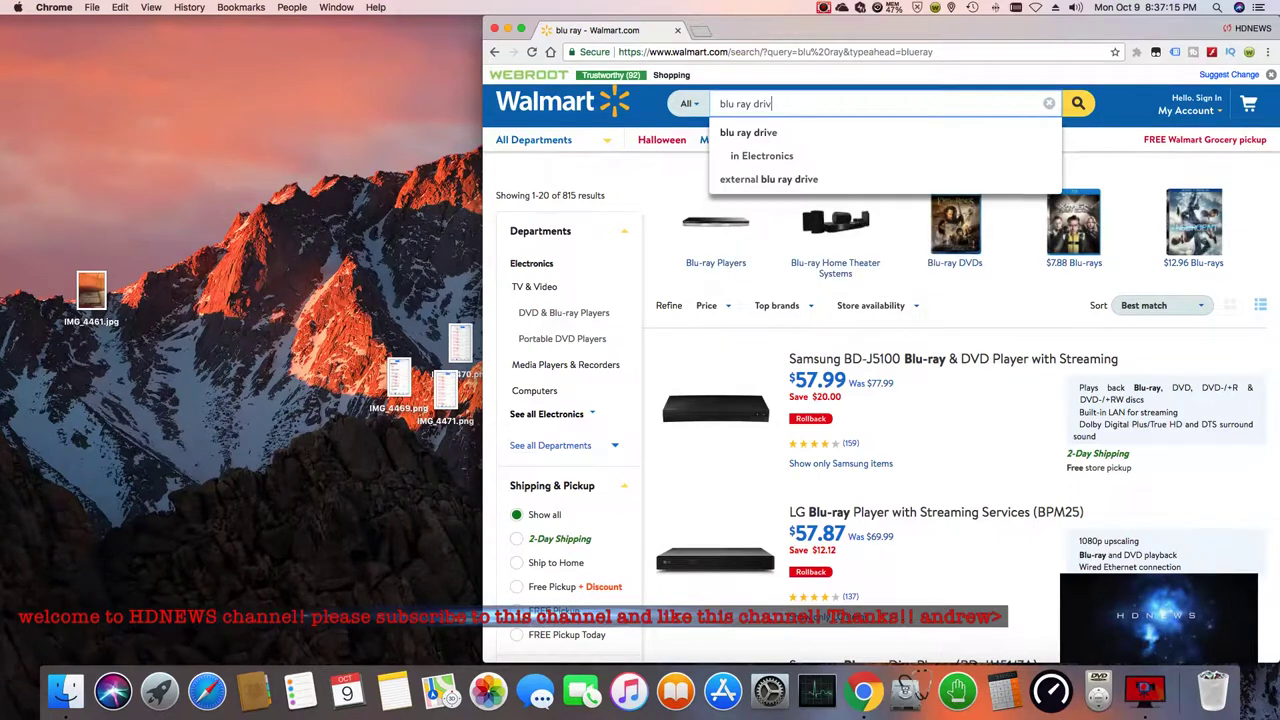
type("e")
key("Return")
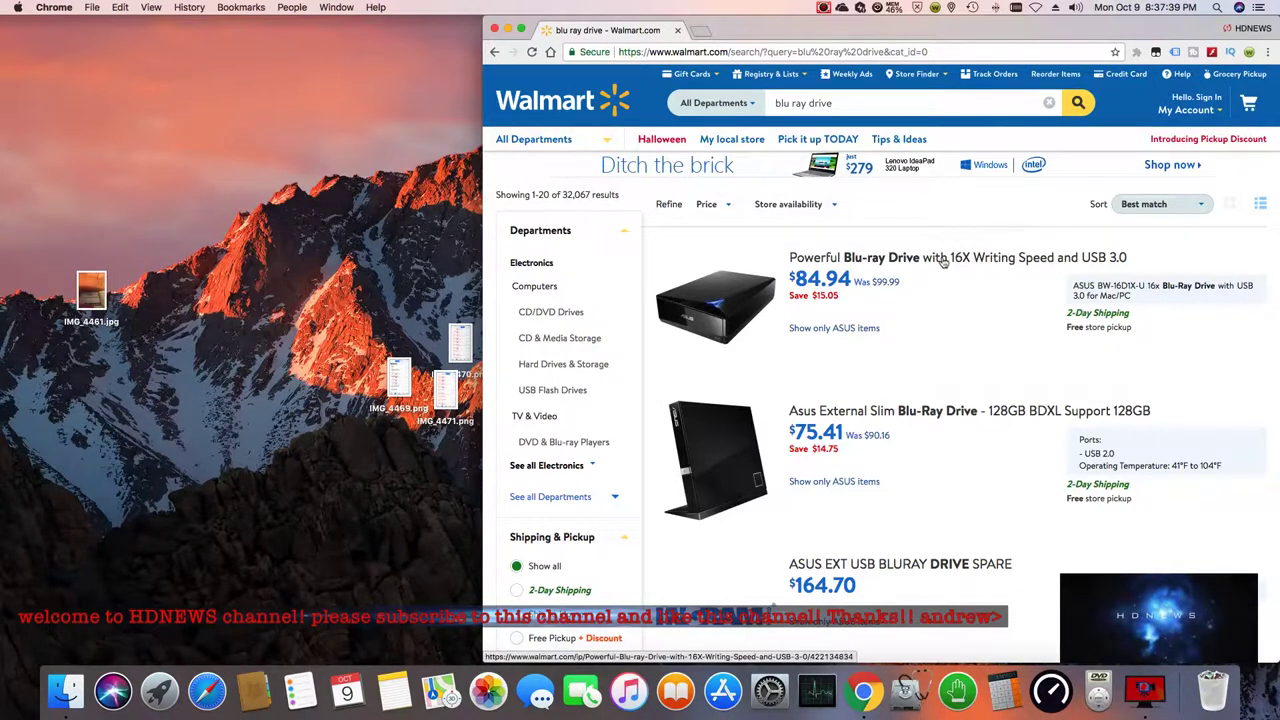
left_click(942, 260)
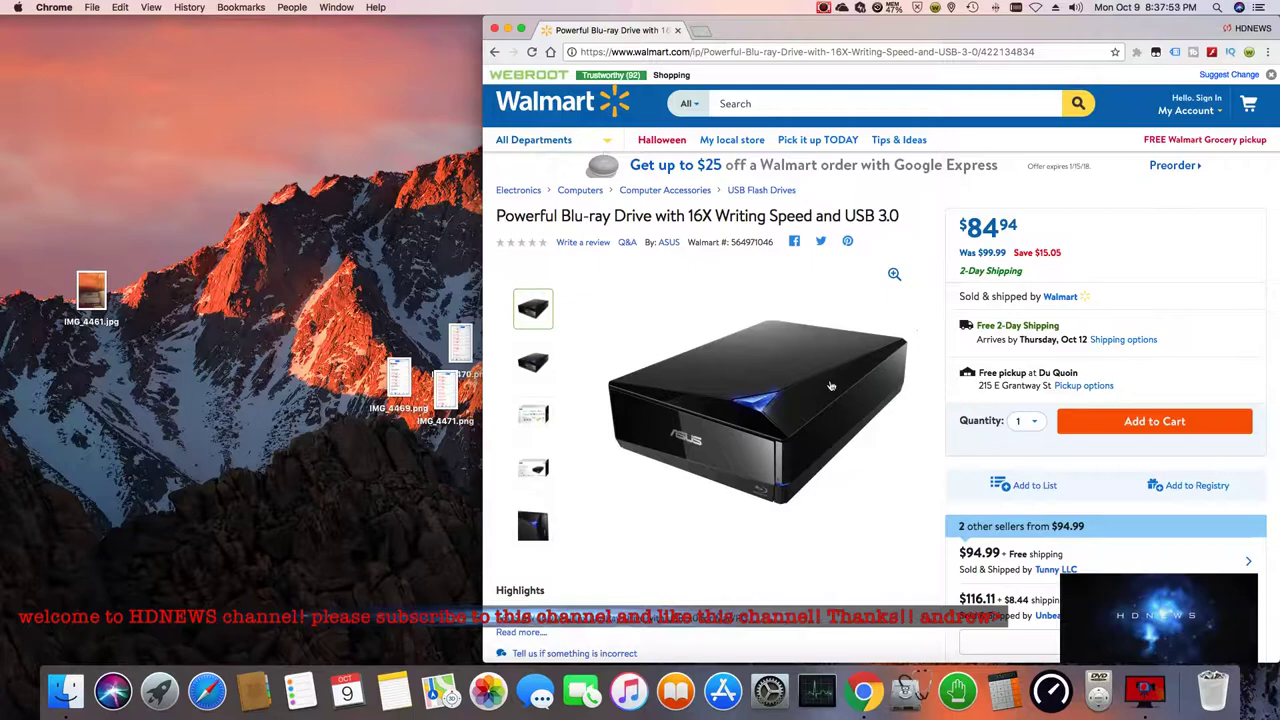
scroll(830, 385, "down", 5)
scroll(760, 300, "down", 5)
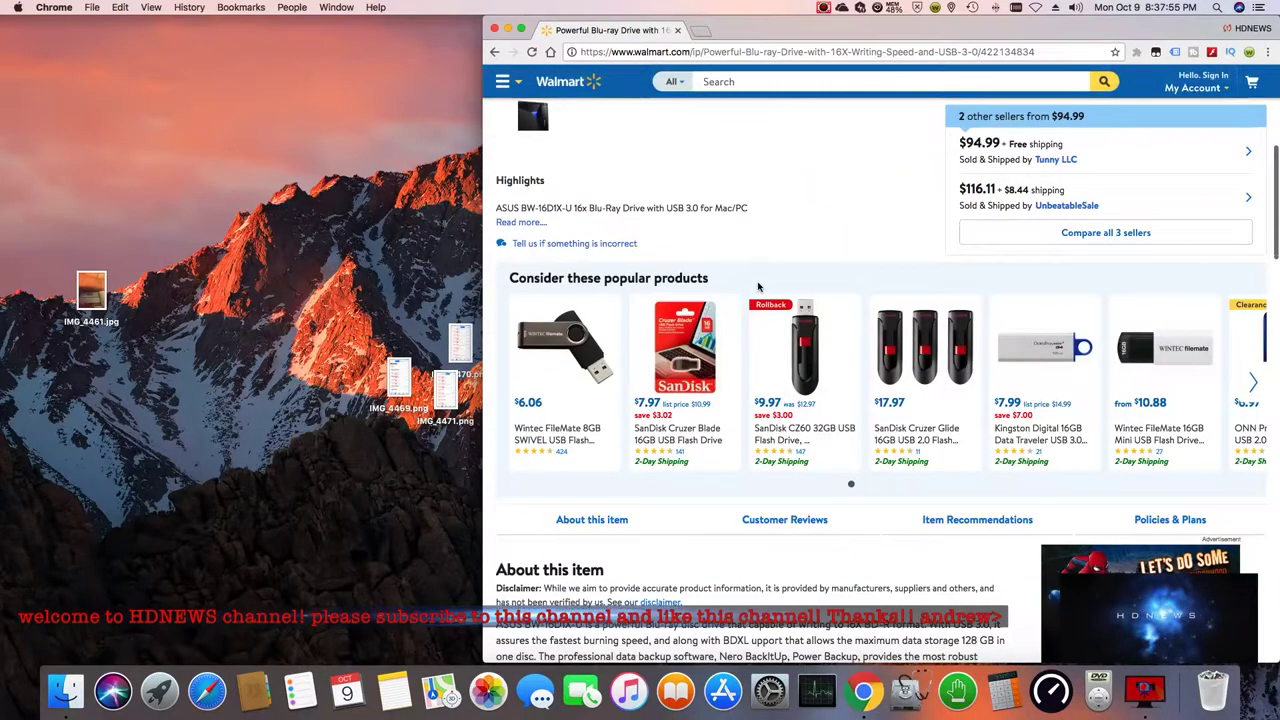
scroll(758, 287, "down", 5)
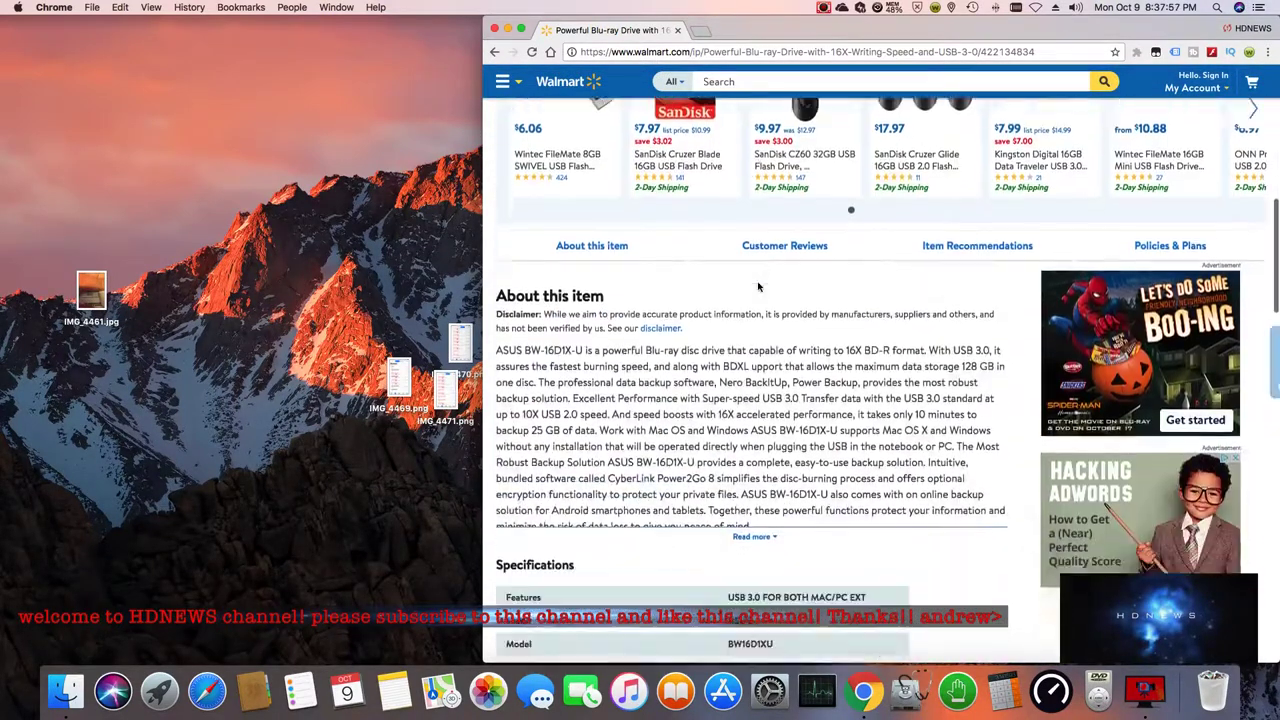
scroll(758, 287, "up", 12)
scroll(758, 287, "down", 2)
scroll(758, 287, "down", 8)
scroll(758, 287, "down", 2)
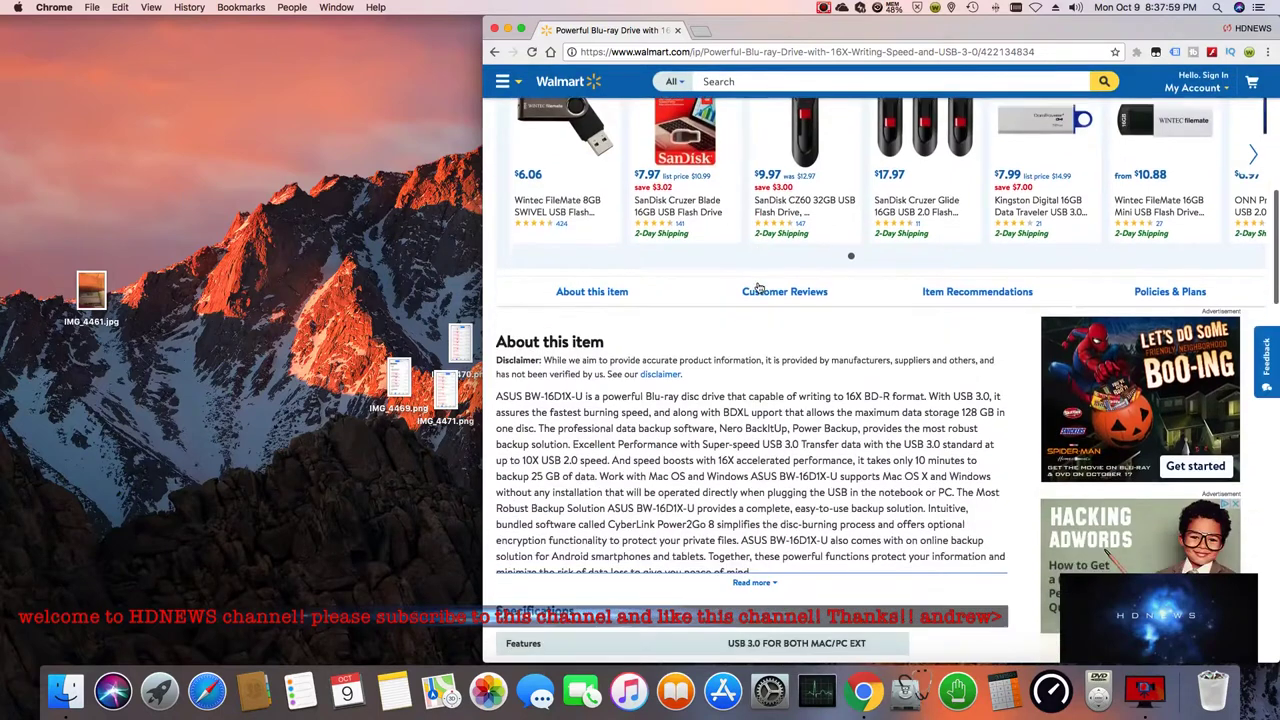
scroll(758, 287, "down", 3)
scroll(758, 287, "down", 2)
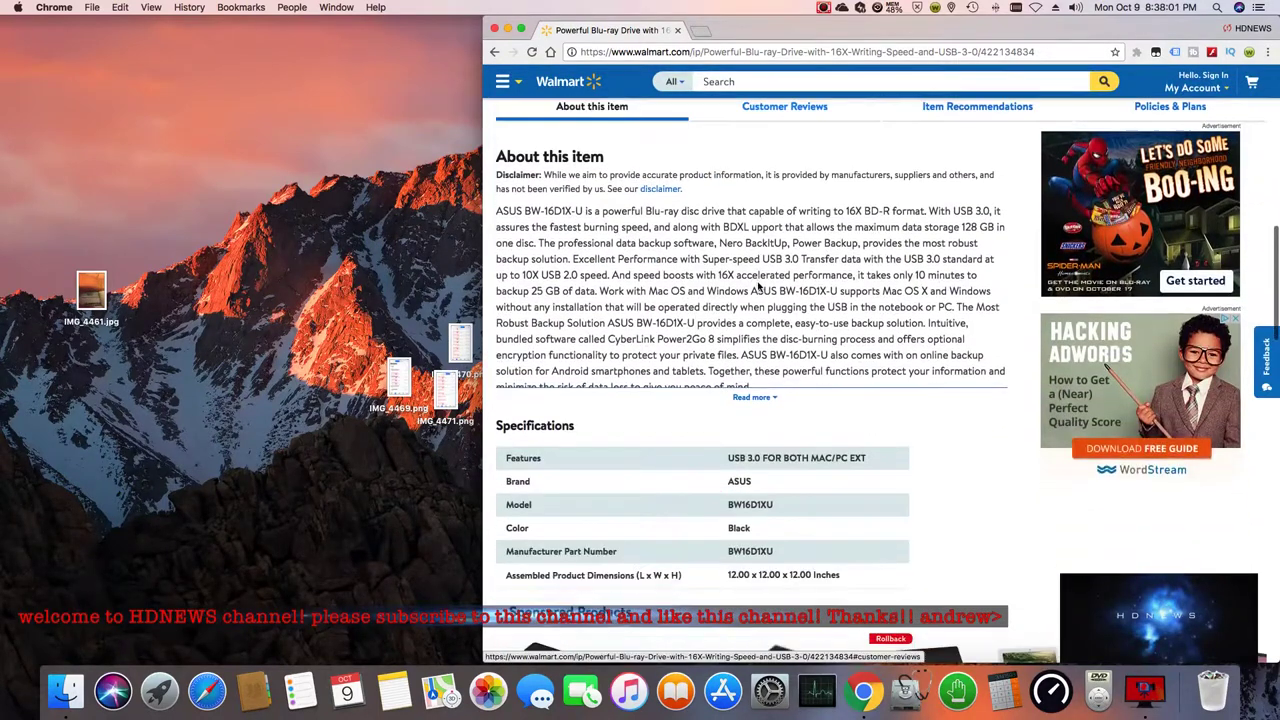
Expand the ASUS drive's description, view its reviews (0), then return to the results.
left_click(755, 398)
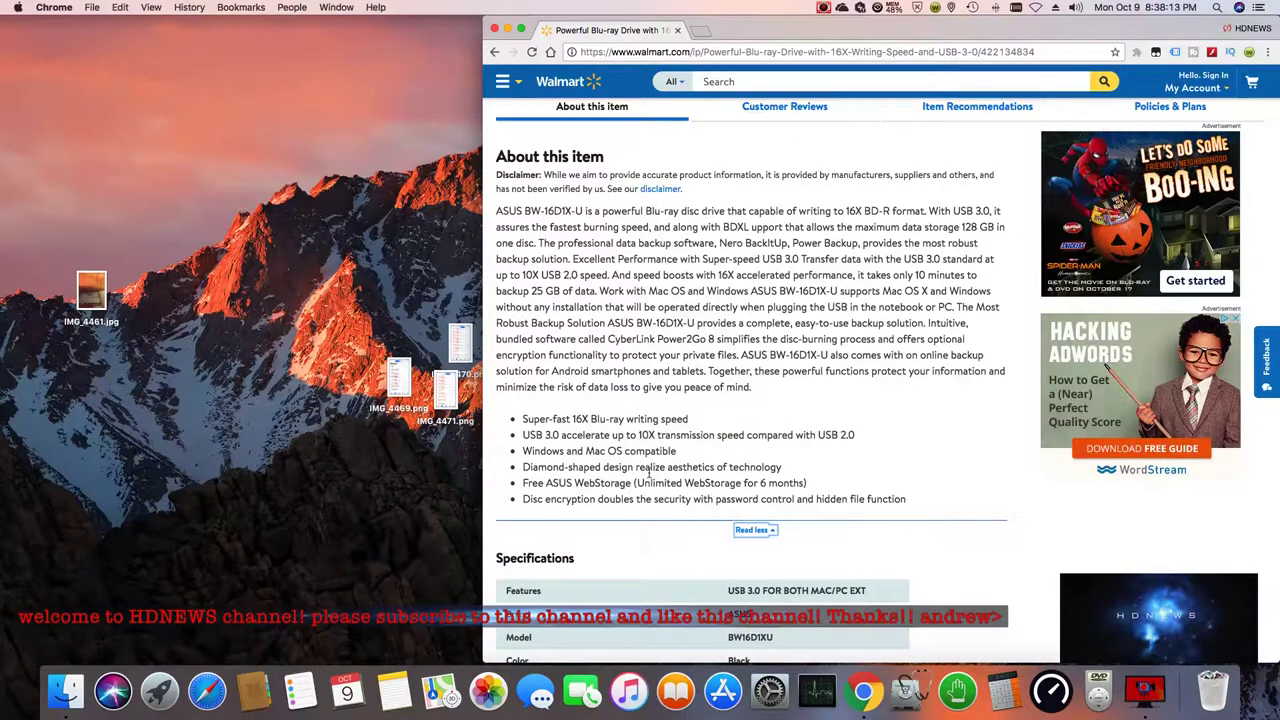
scroll(649, 474, "up", 5)
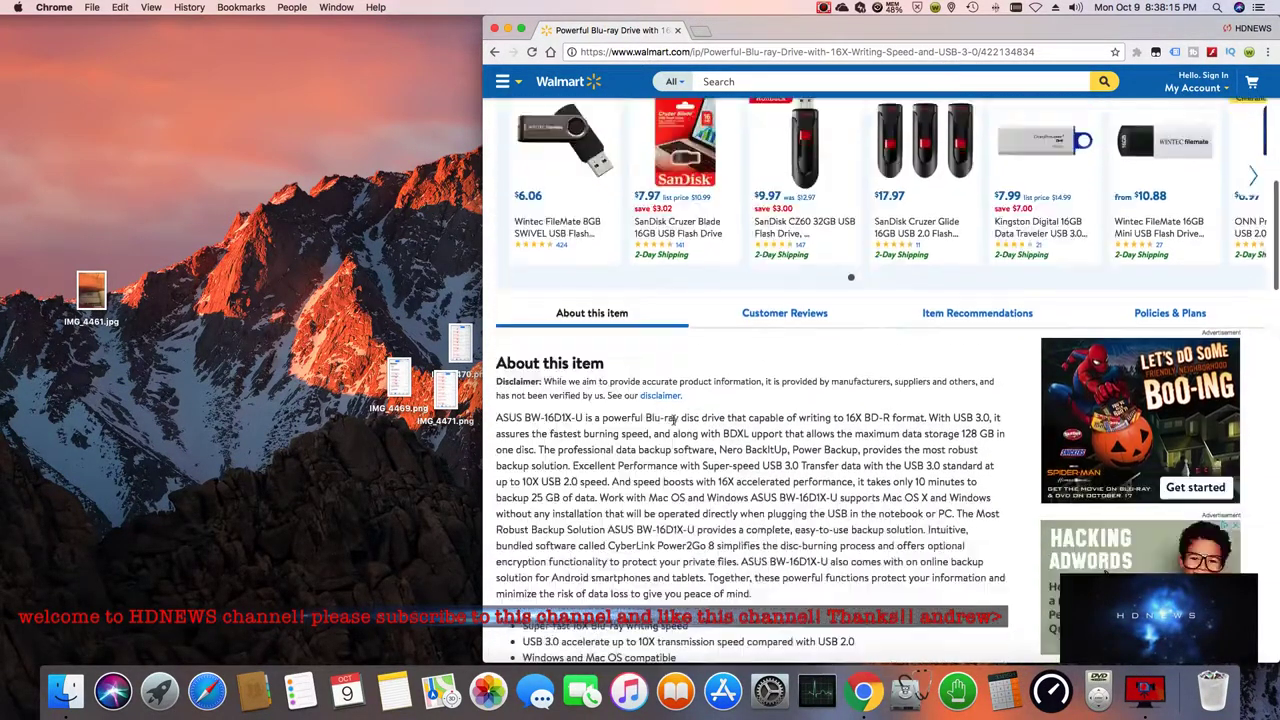
scroll(673, 420, "down", 10)
scroll(691, 381, "up", 3)
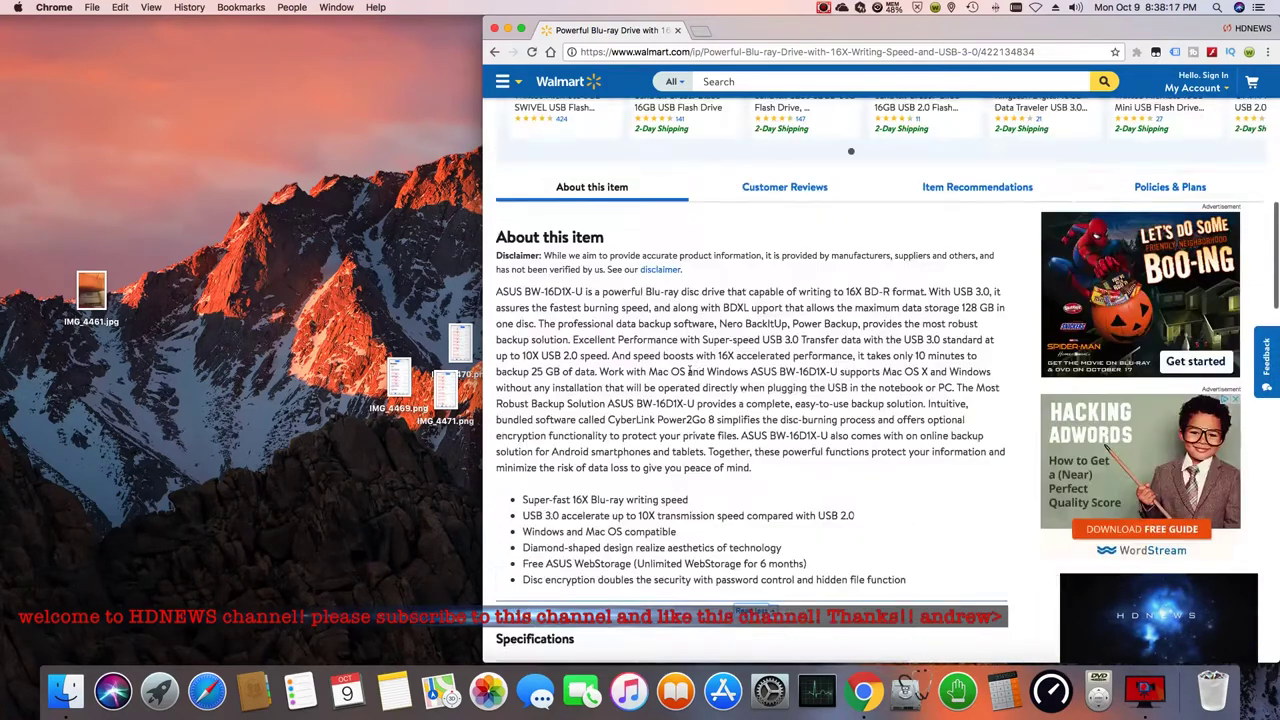
left_click(784, 187)
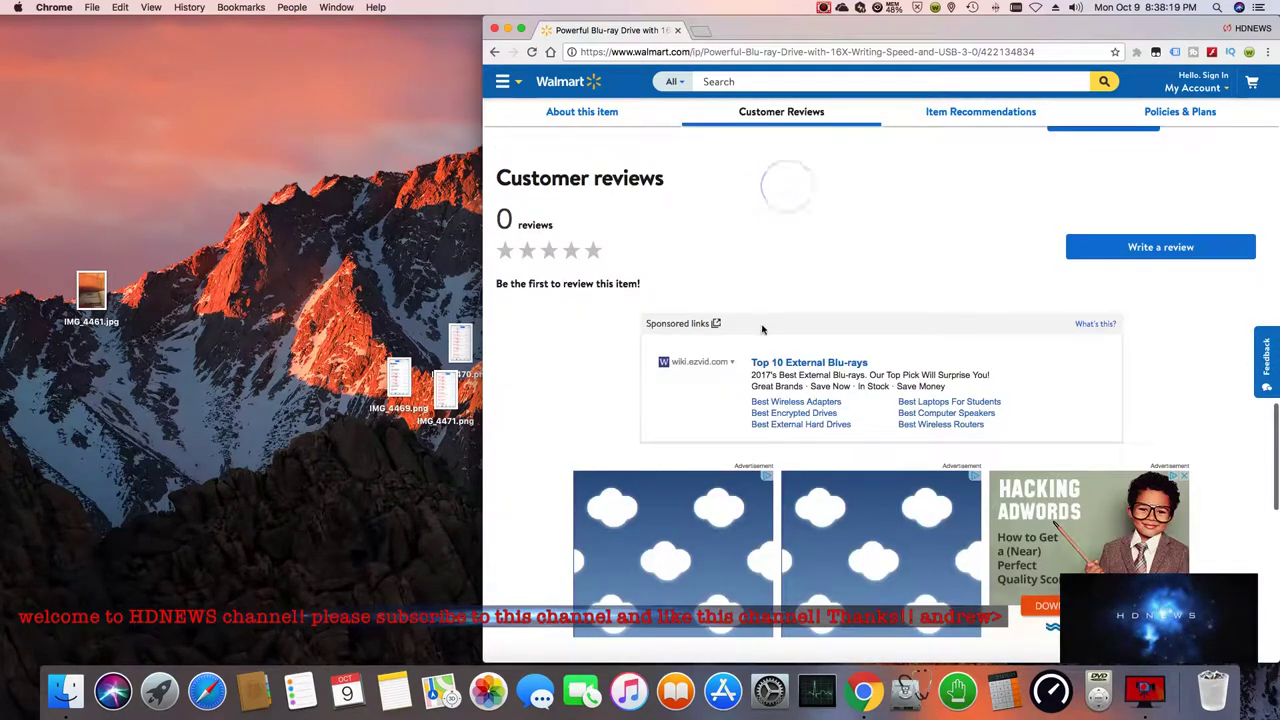
left_click(495, 52)
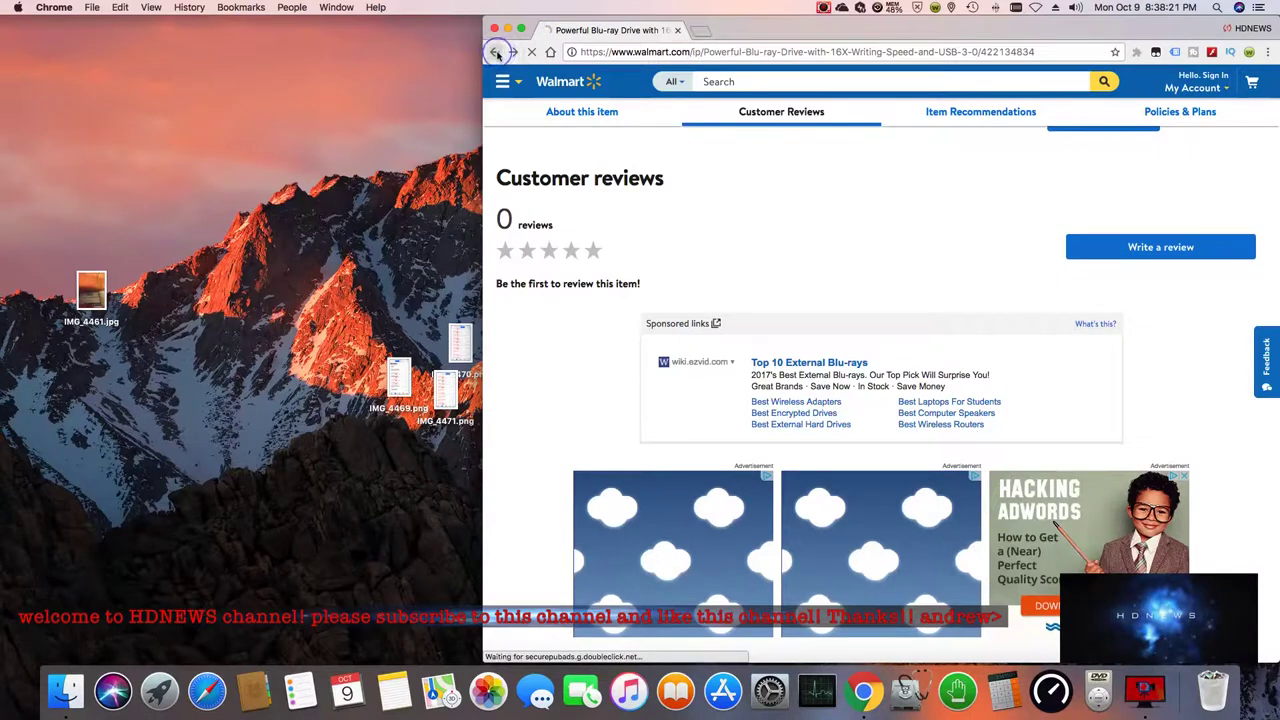
Search Walmart for 'windows' and make the Chrome window fill the screen.
left_click(495, 52)
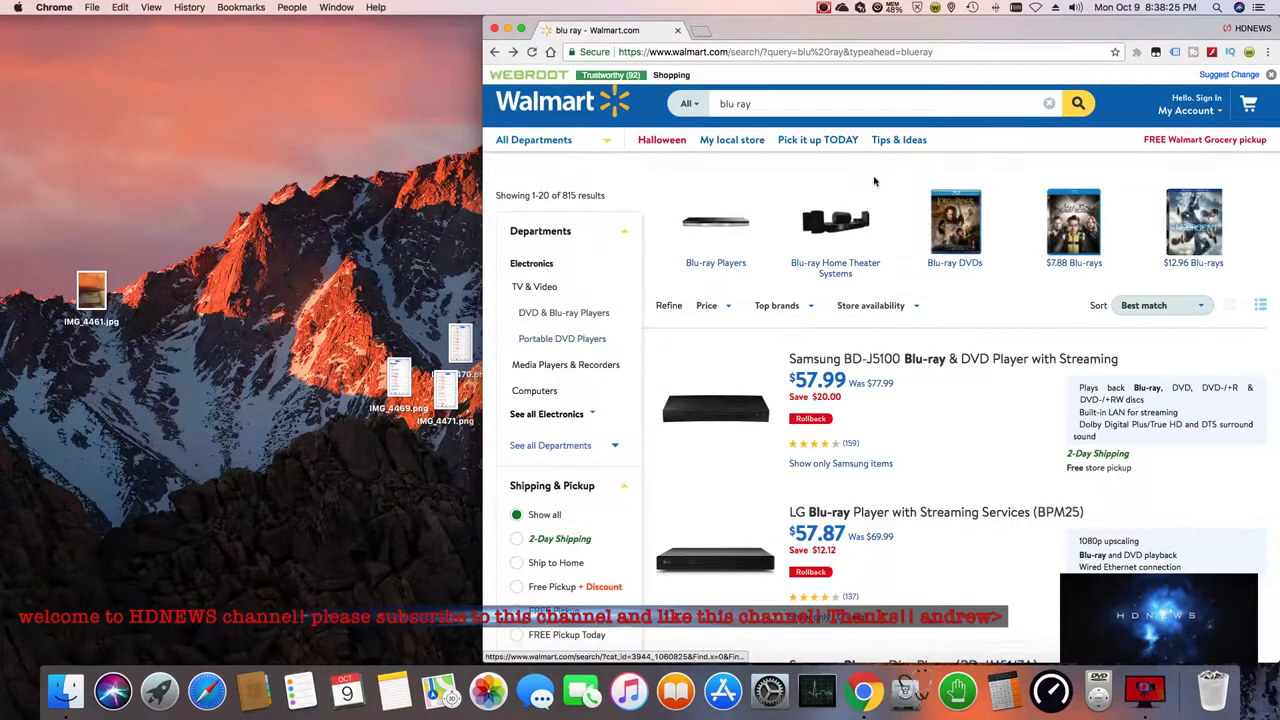
left_click(781, 107)
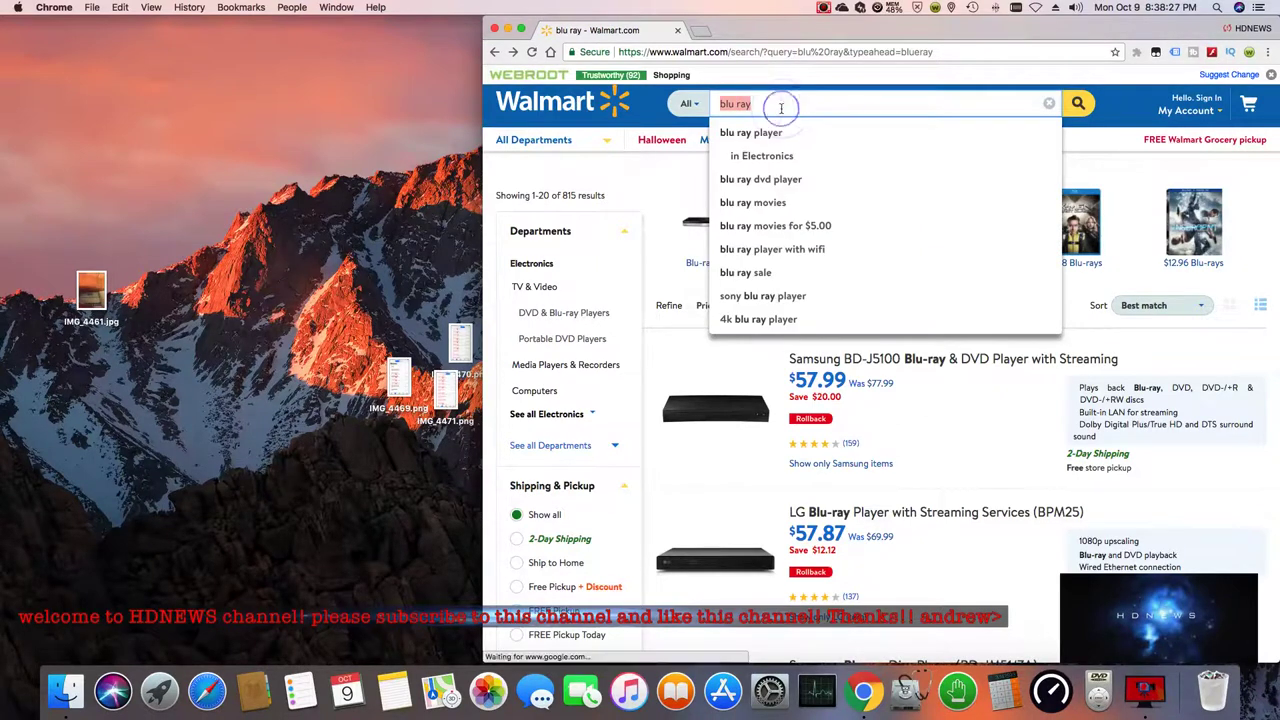
key("super+a")
type("windows")
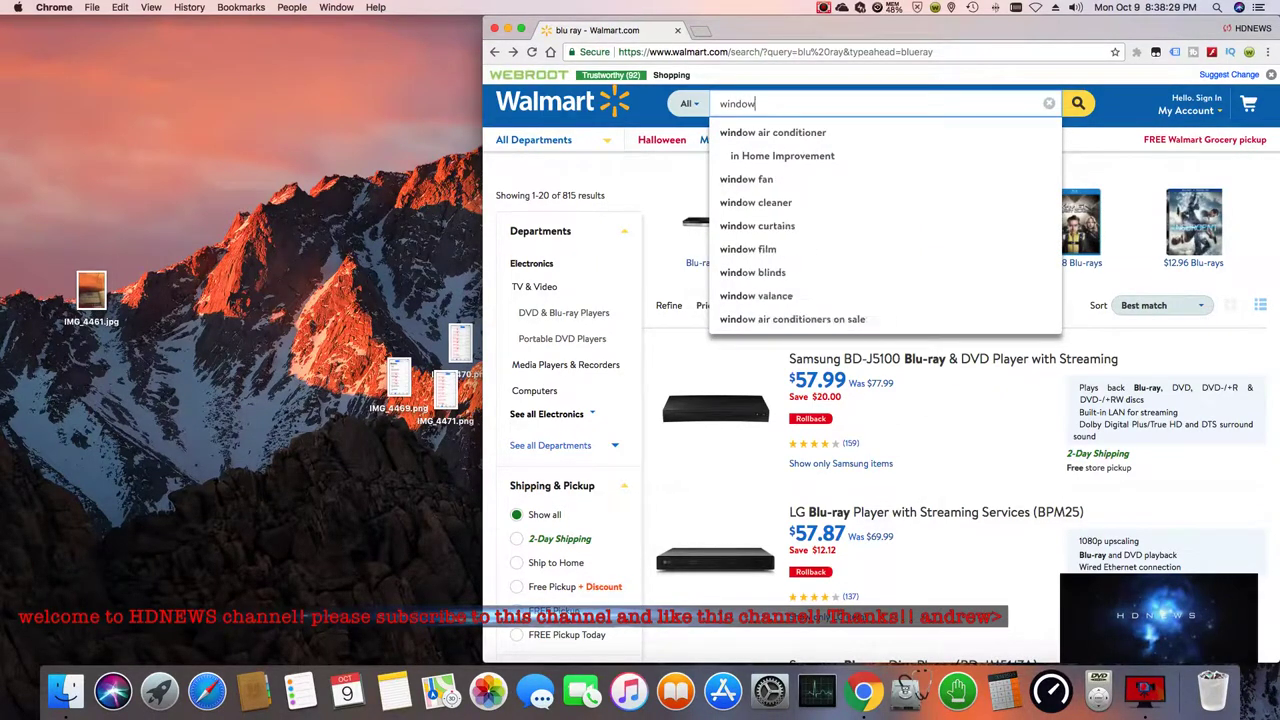
key("Return")
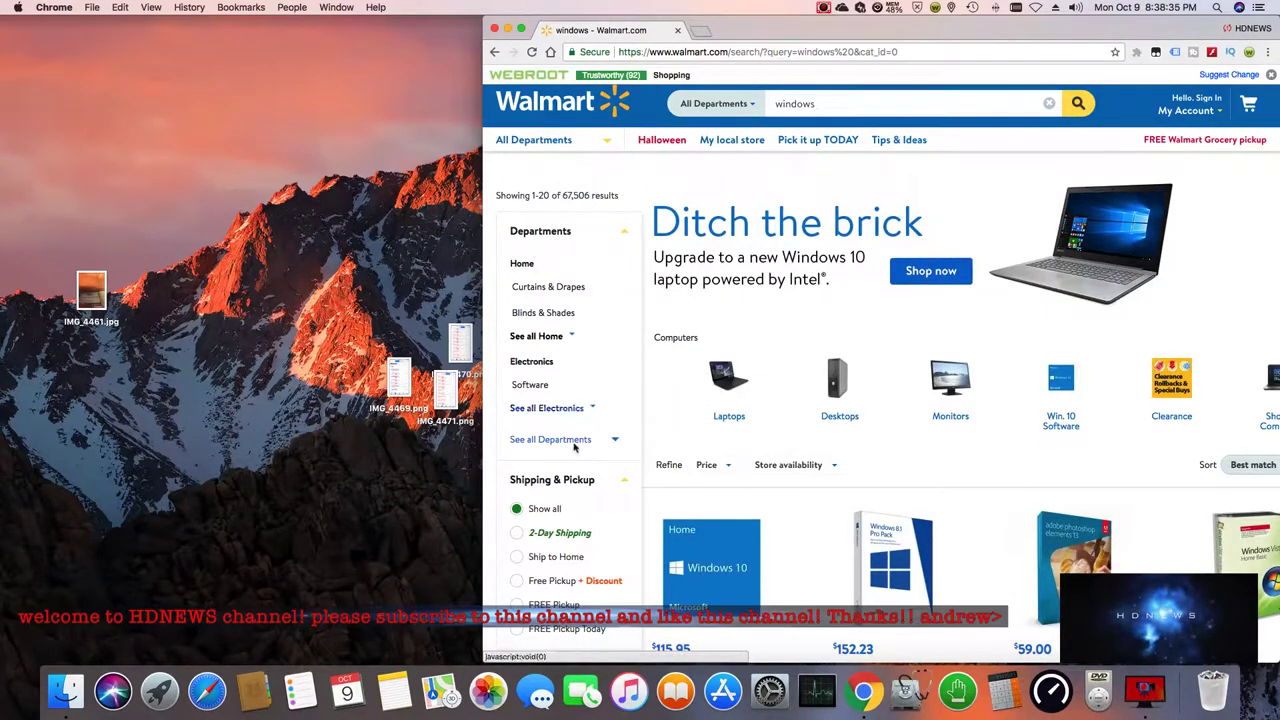
scroll(613, 450, "down", 3)
scroll(576, 461, "down", 5)
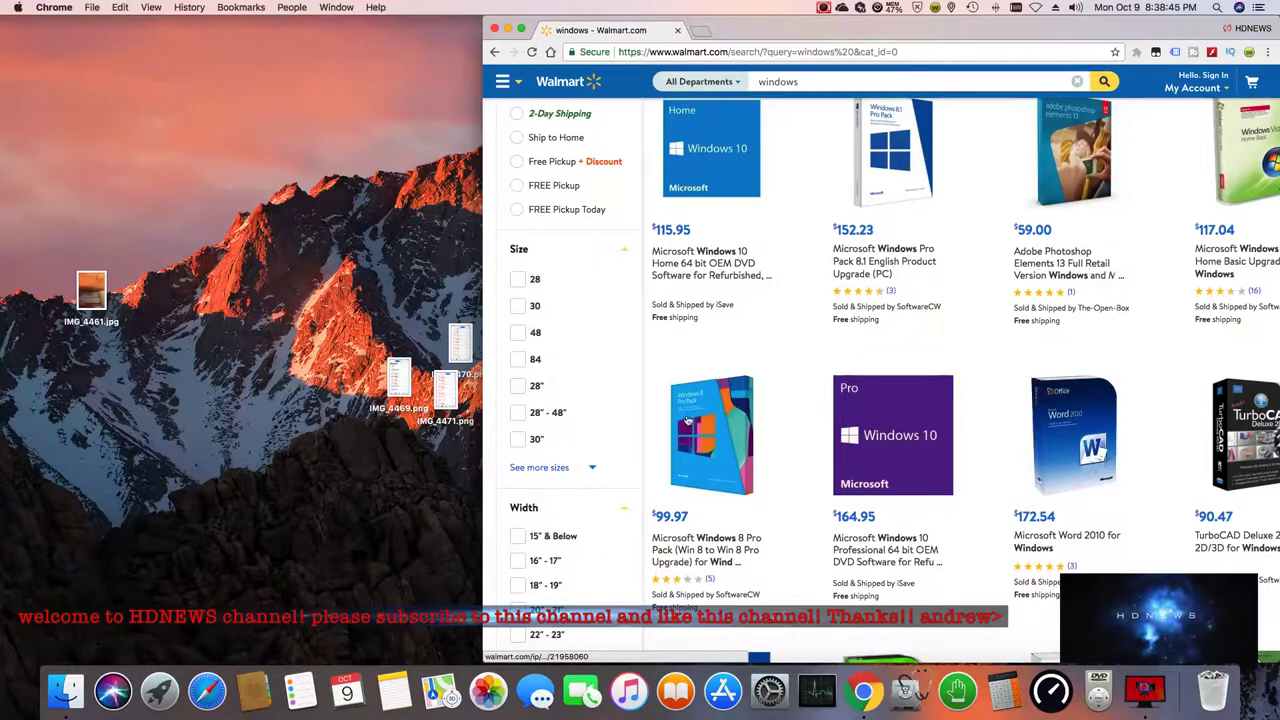
left_click(521, 30)
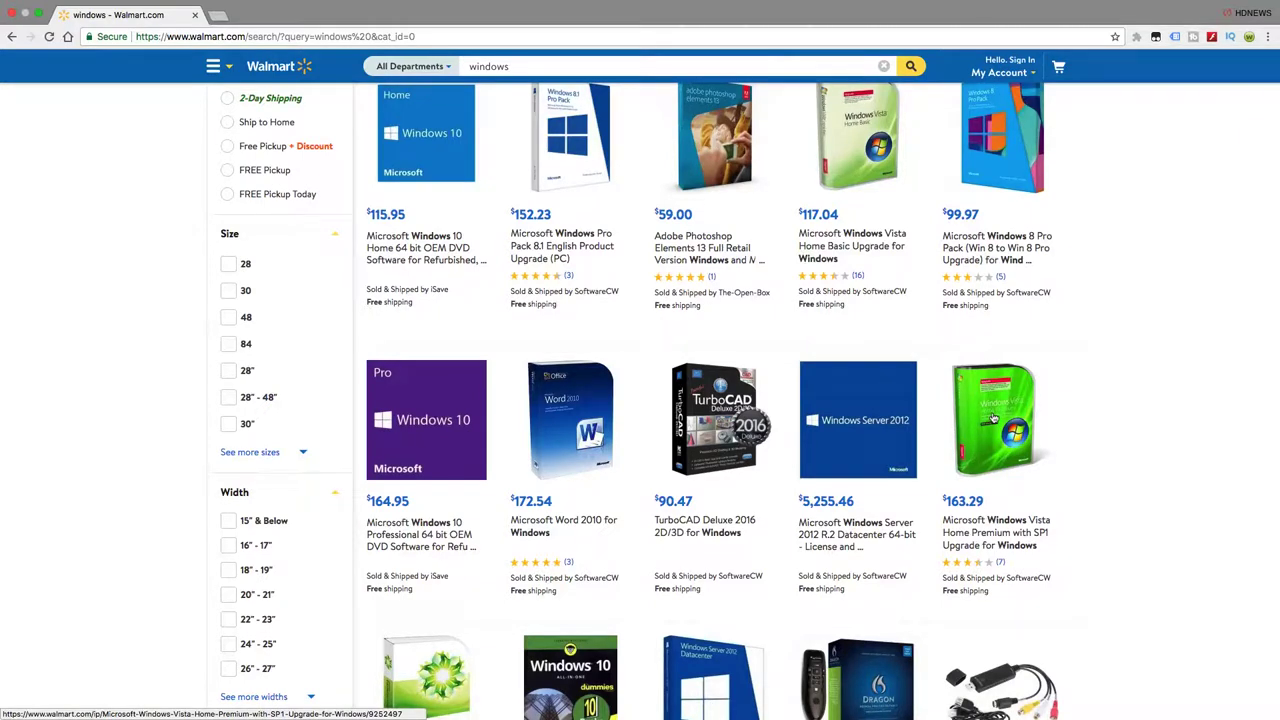
scroll(990, 450, "down", 5)
scroll(990, 450, "down", 5)
scroll(800, 400, "down", 2)
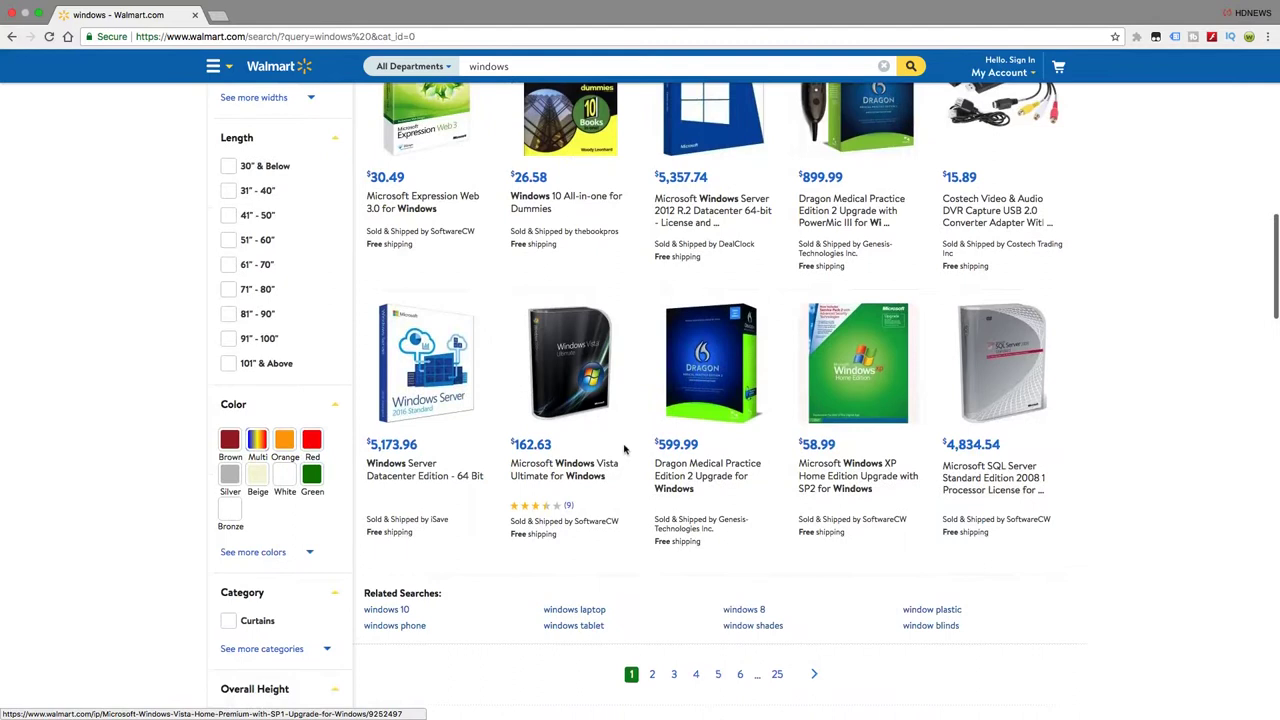
scroll(642, 370, "up", 3)
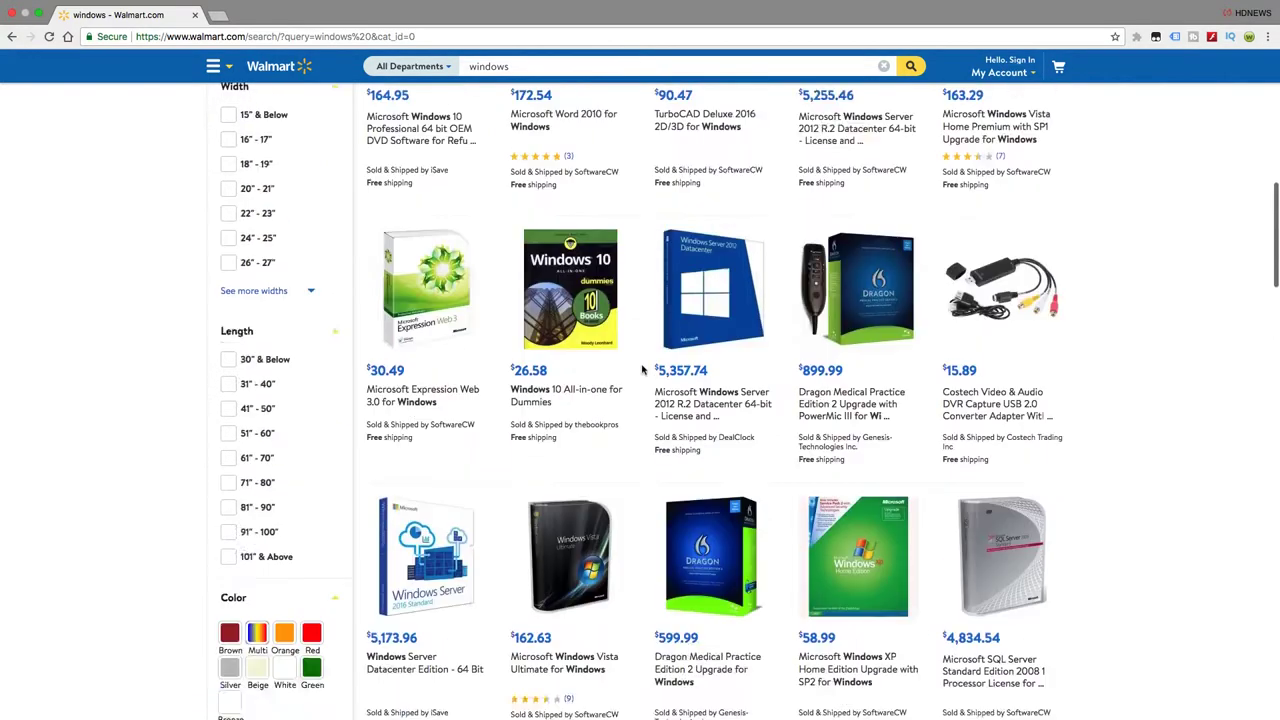
scroll(642, 370, "up", 2)
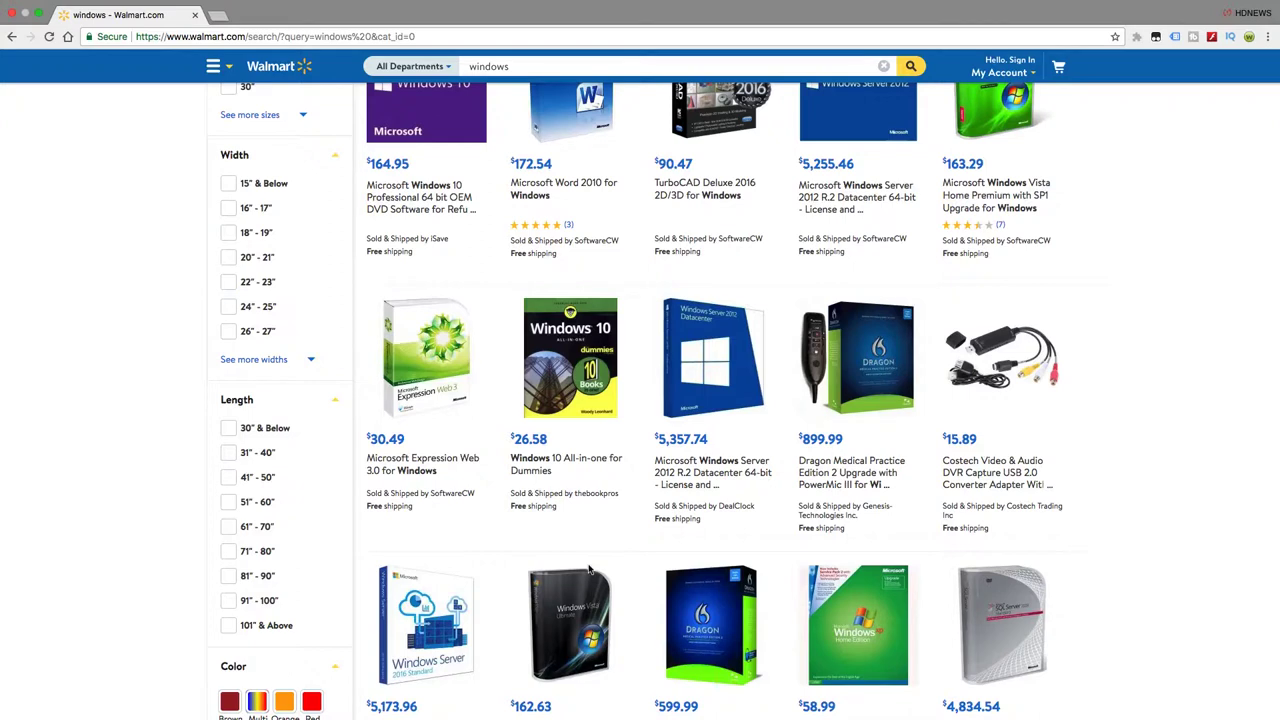
scroll(675, 540, "up", 2)
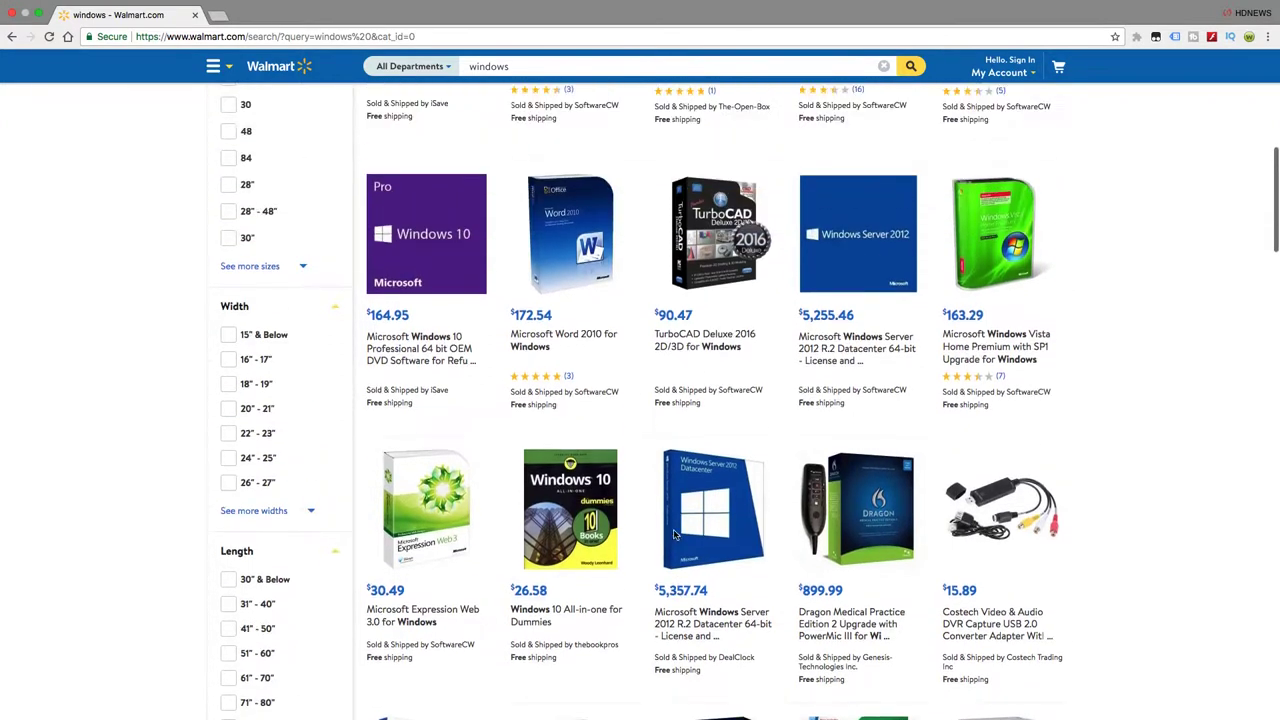
scroll(675, 540, "up", 3)
scroll(675, 537, "up", 2)
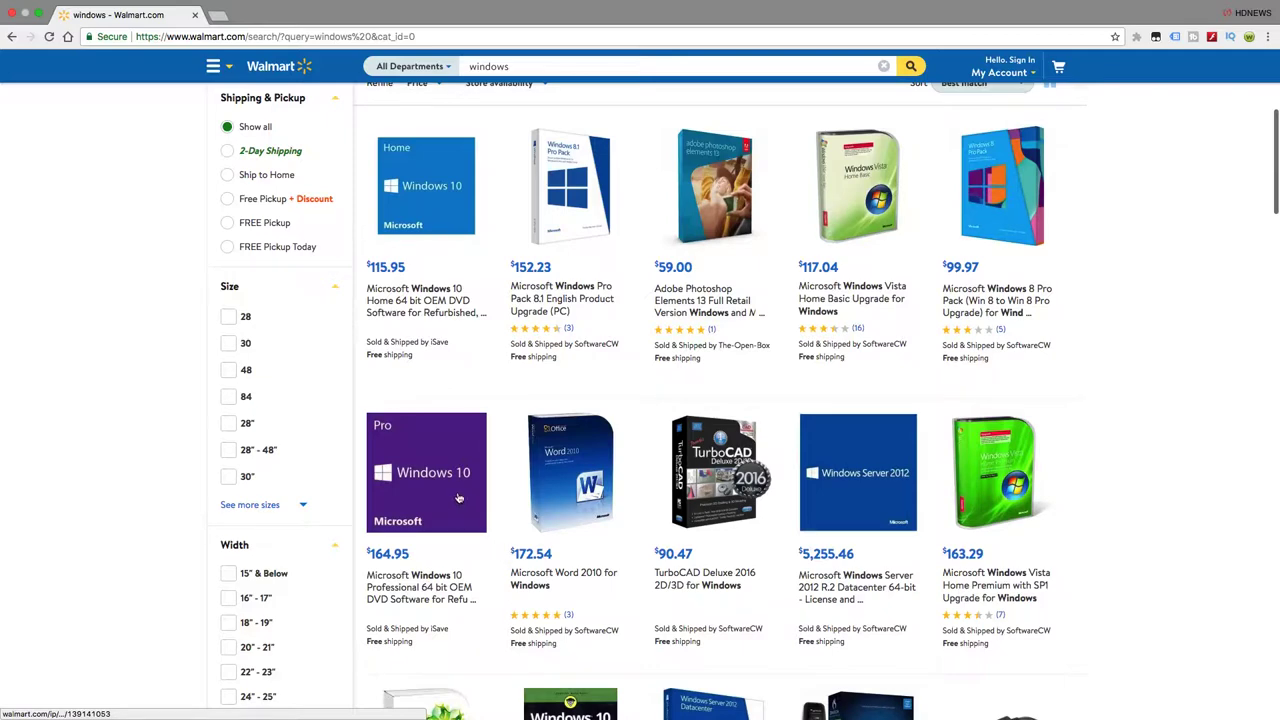
scroll(458, 497, "up", 5)
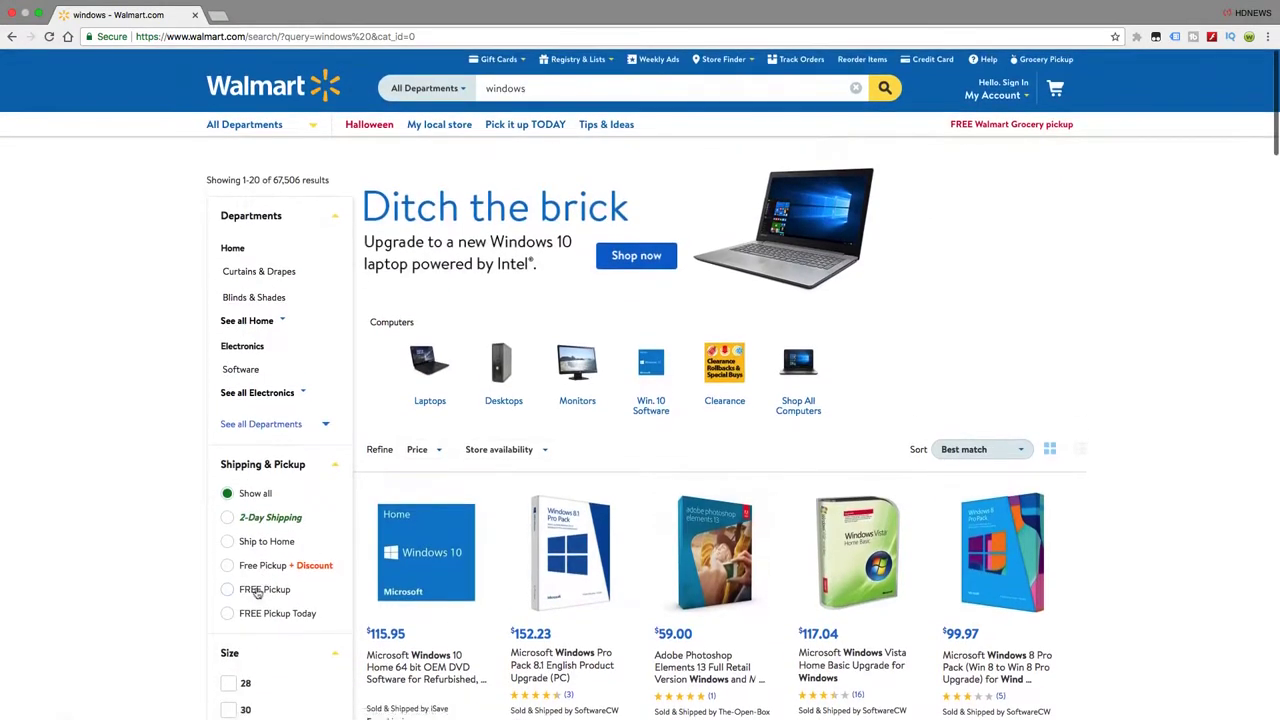
scroll(258, 592, "down", 3)
scroll(258, 592, "down", 3)
scroll(258, 592, "down", 3)
scroll(258, 592, "down", 3)
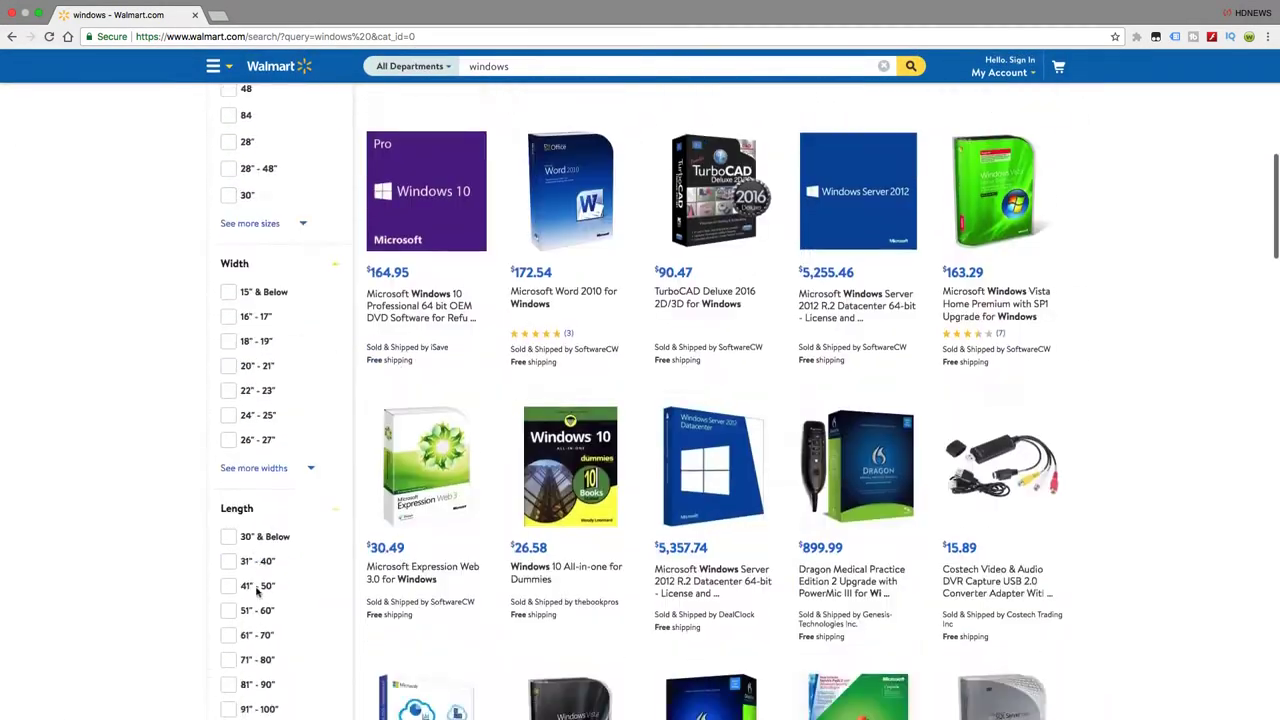
scroll(258, 592, "down", 2)
scroll(258, 592, "down", 3)
scroll(251, 588, "down", 1)
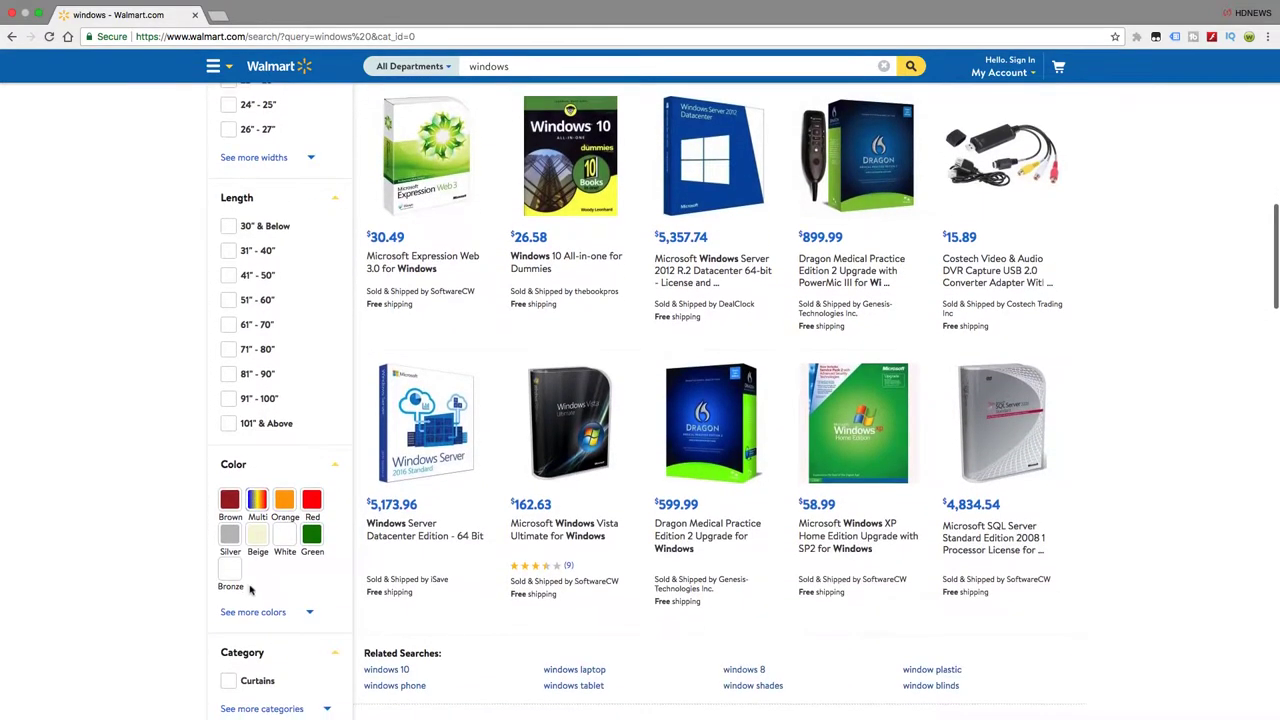
scroll(249, 586, "down", 2)
scroll(249, 586, "up", 3)
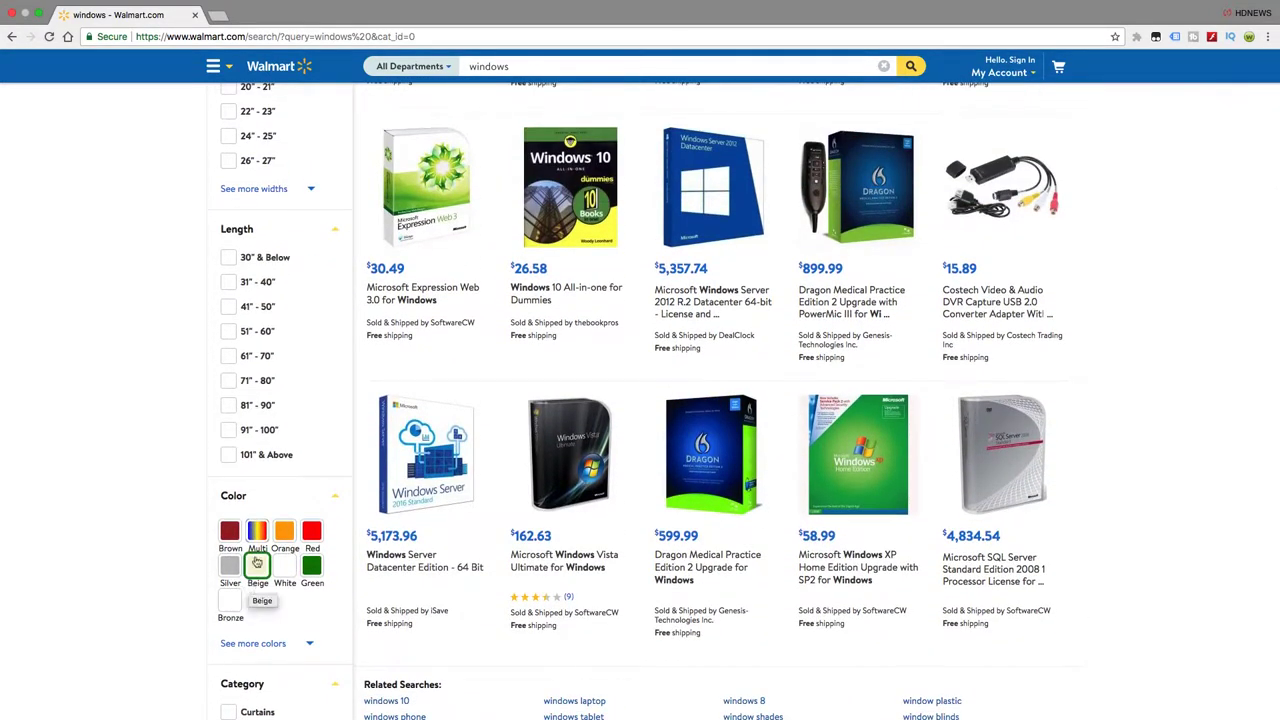
scroll(256, 563, "down", 1)
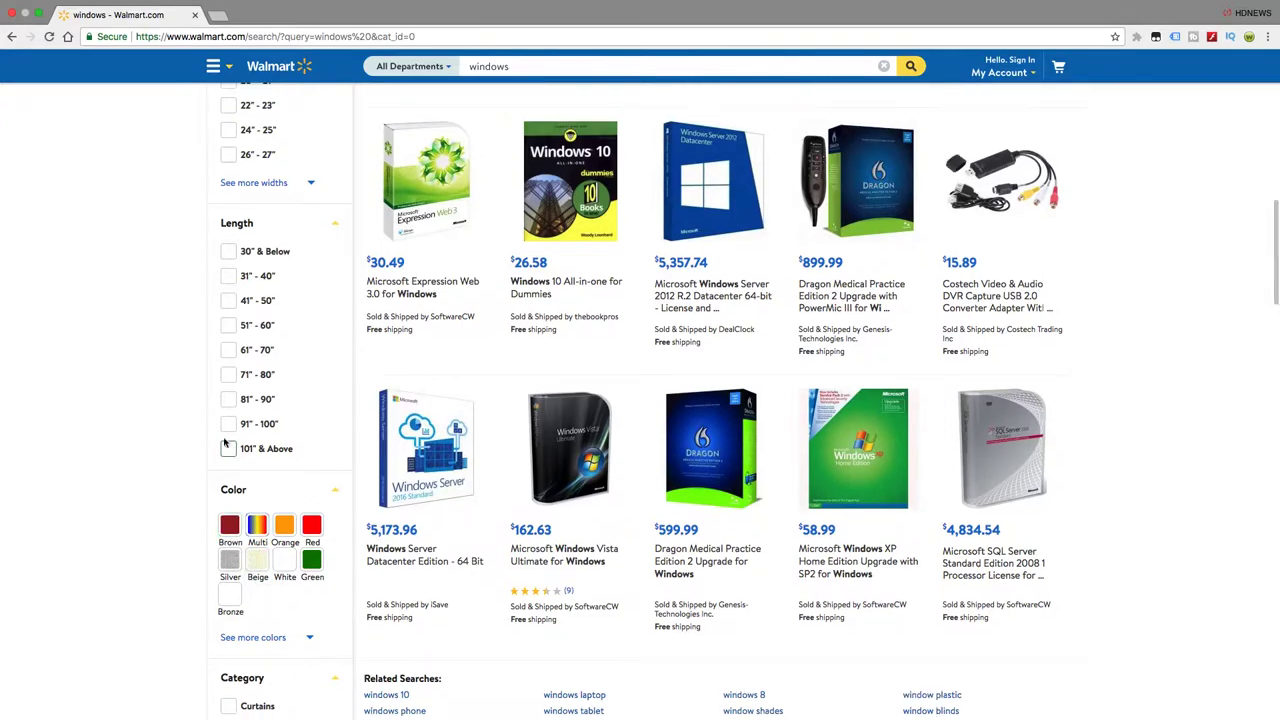
scroll(226, 444, "up", 2)
scroll(240, 410, "up", 2)
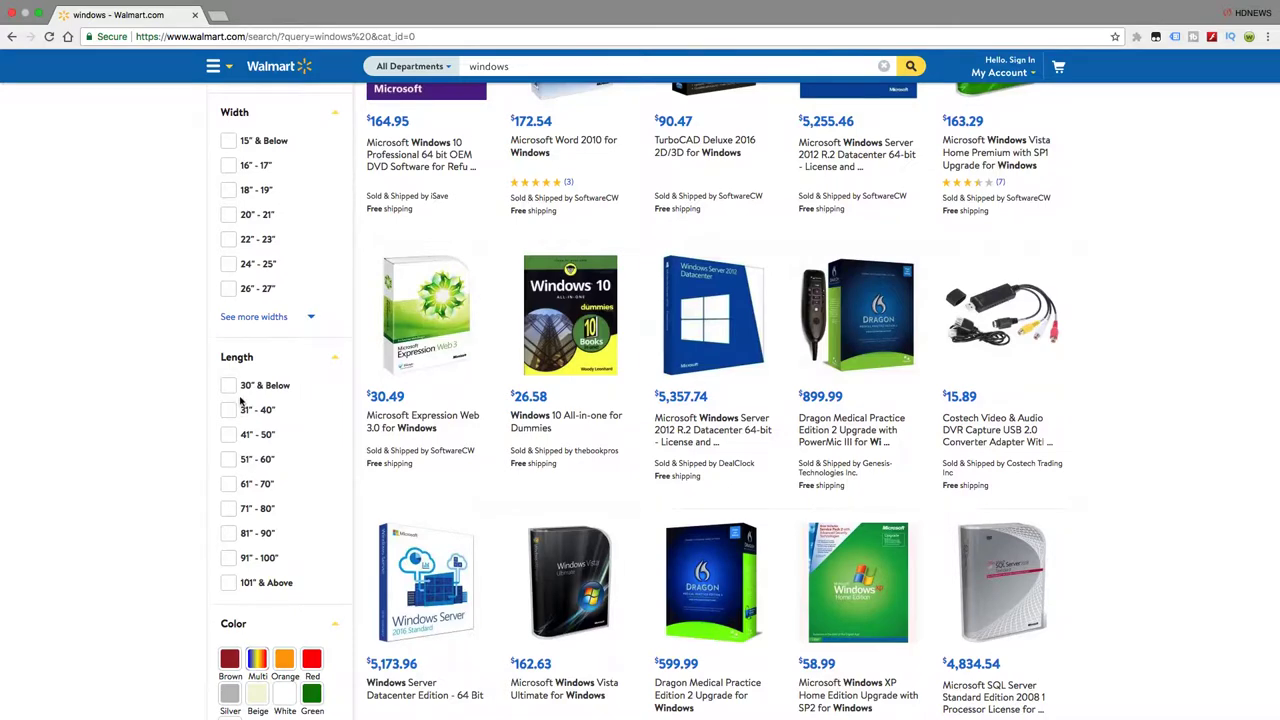
scroll(240, 401, "up", 3)
scroll(240, 401, "up", 4)
scroll(240, 401, "up", 4)
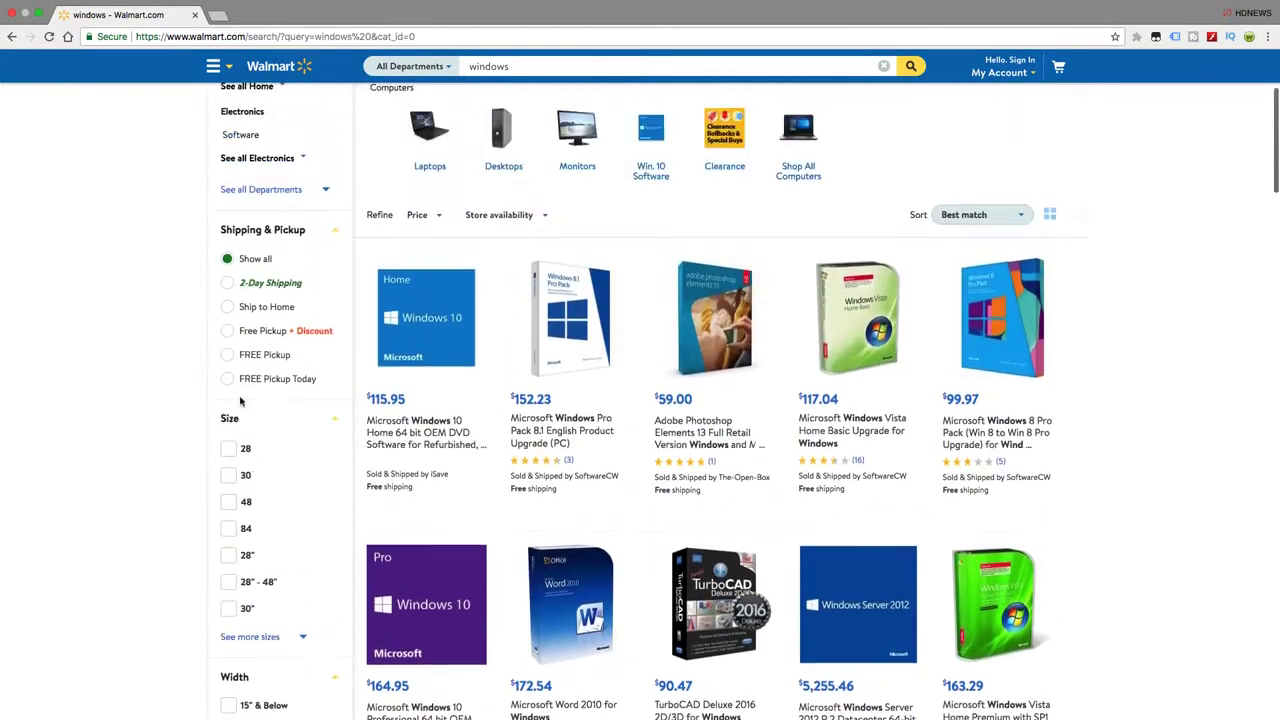
scroll(240, 401, "up", 1)
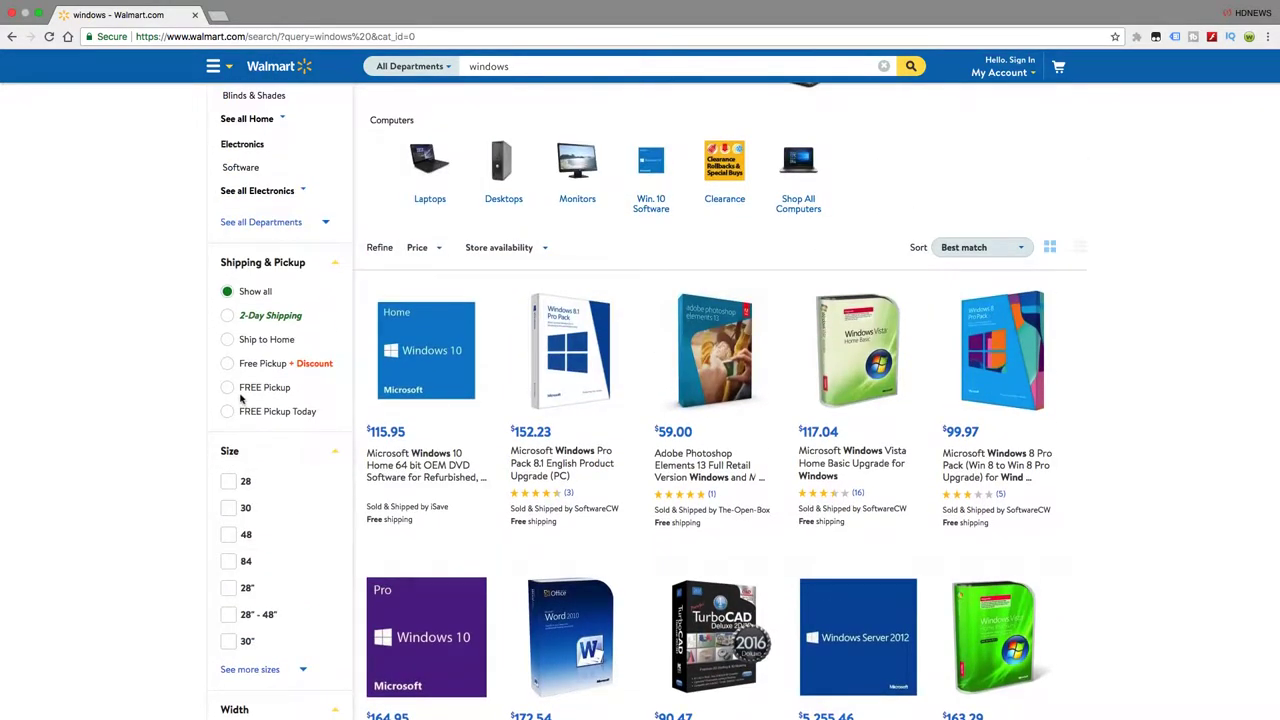
Filter the windows results to Electronics > Software and scroll through them.
left_click(240, 167)
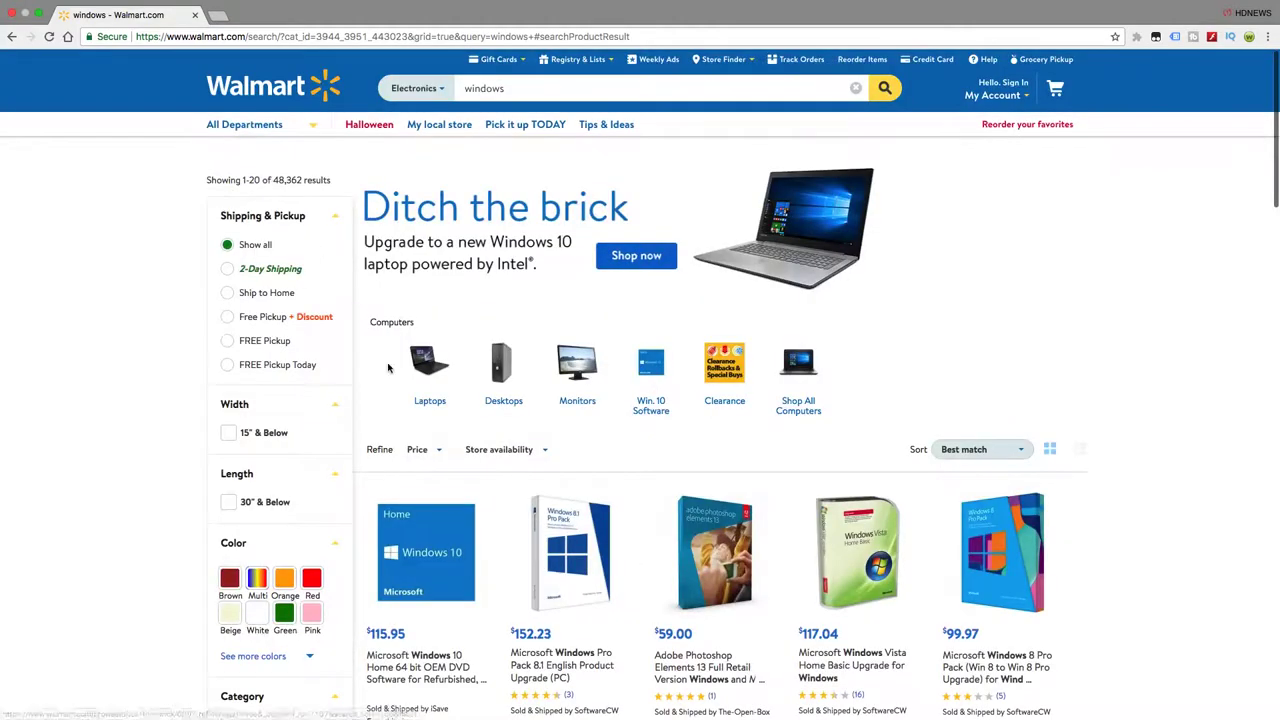
scroll(380, 350, "down", 3)
scroll(389, 368, "down", 2)
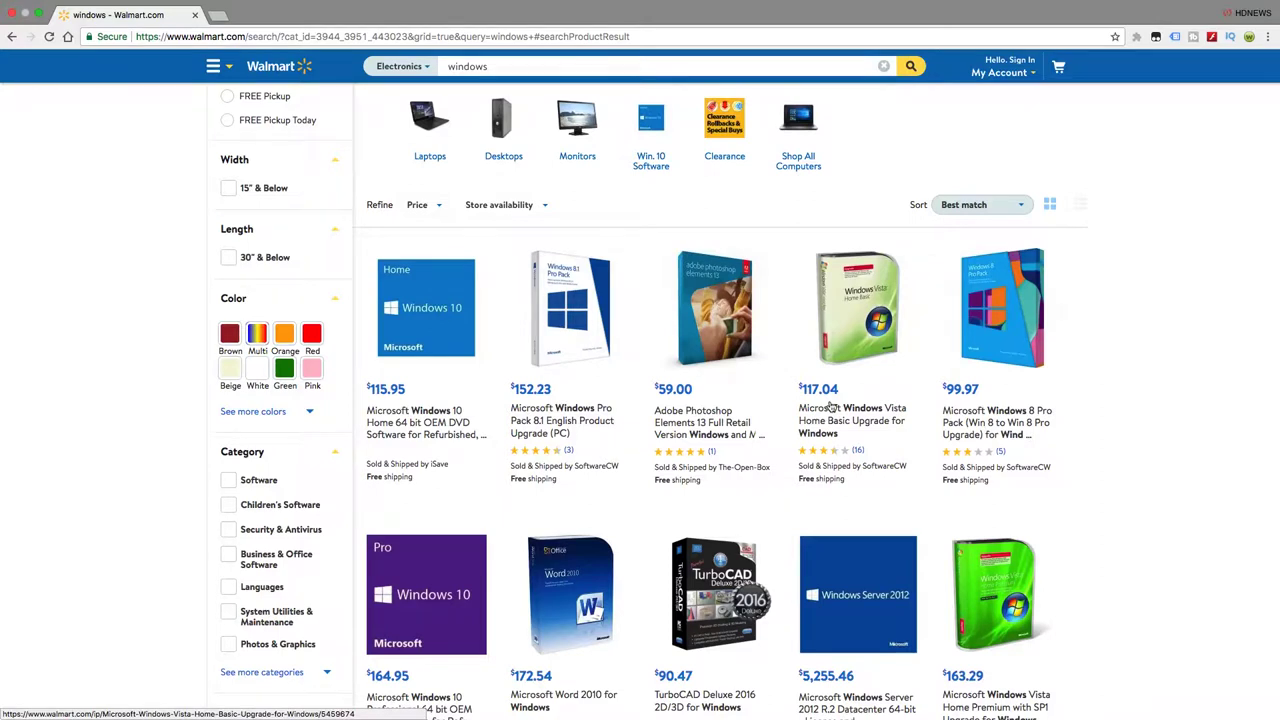
scroll(830, 422, "down", 4)
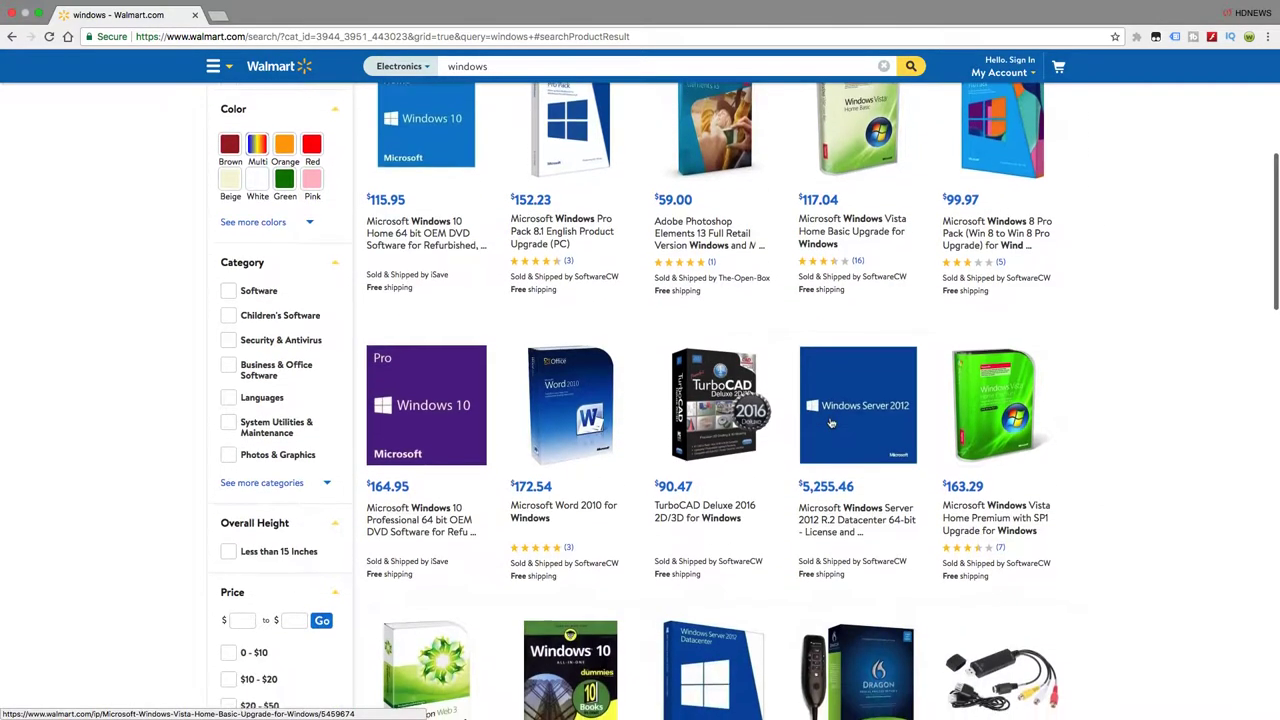
scroll(830, 422, "down", 4)
scroll(830, 422, "down", 1)
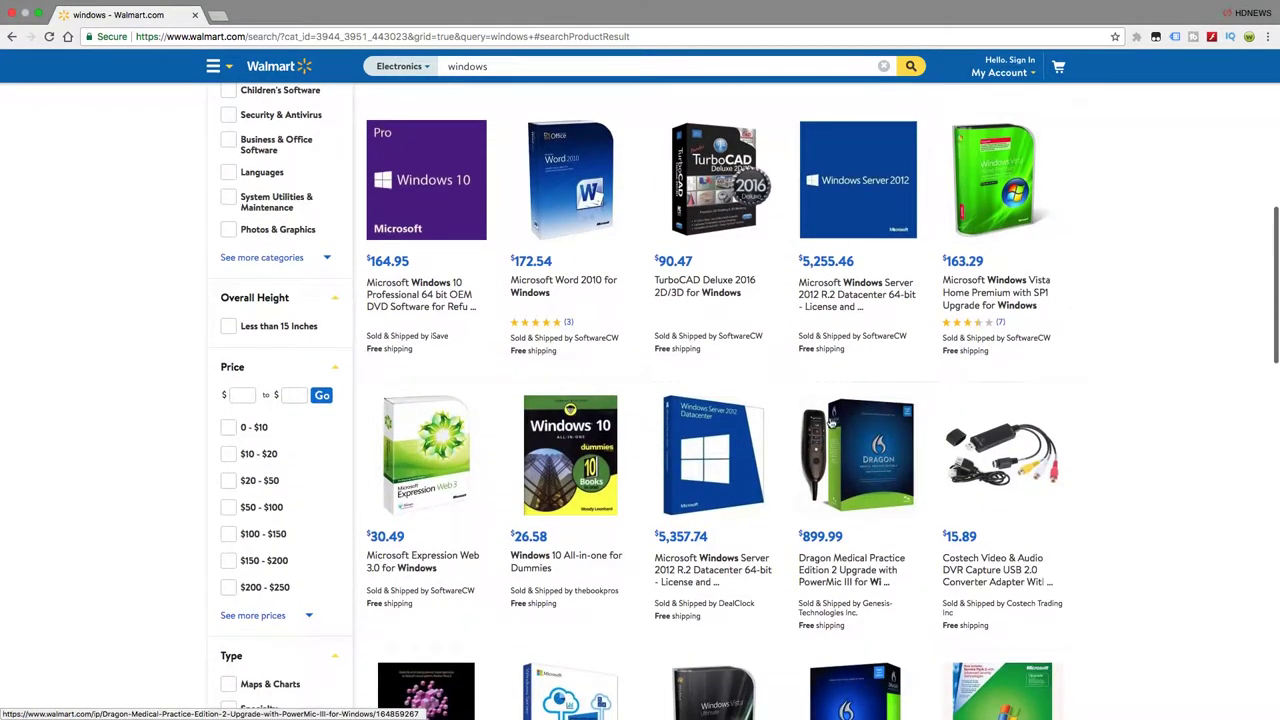
scroll(830, 422, "down", 3)
scroll(830, 422, "down", 1)
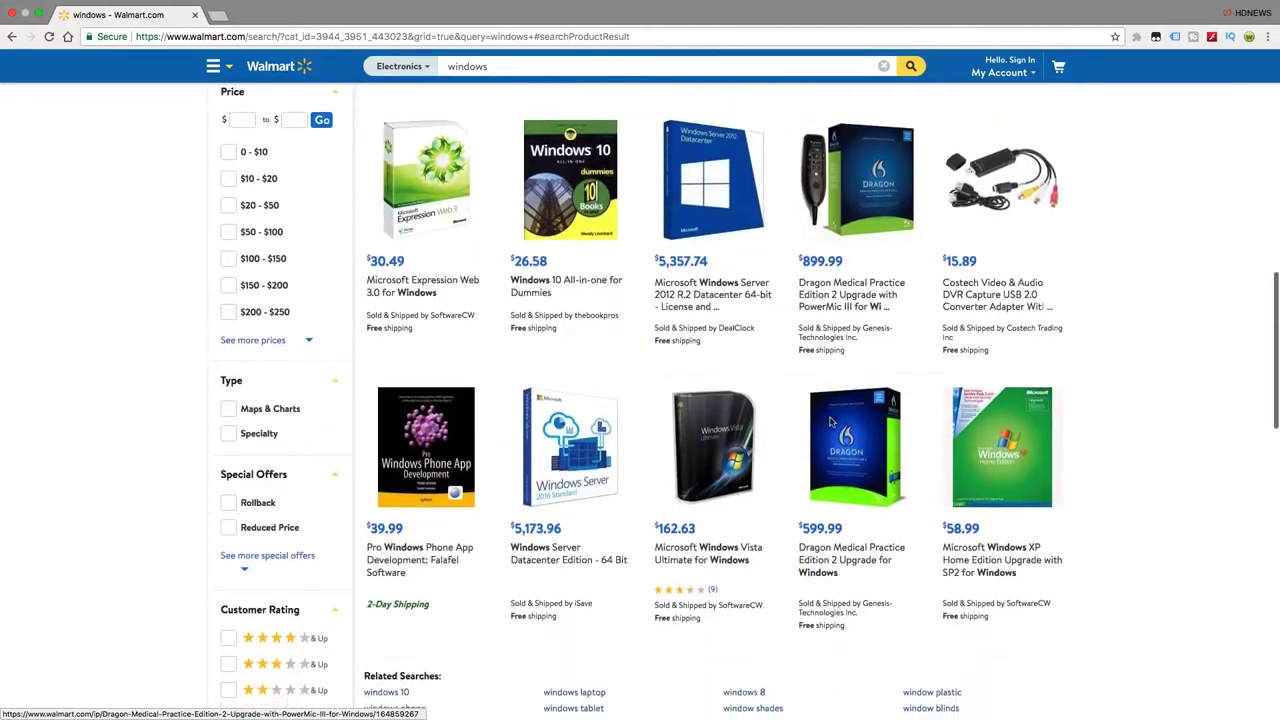
scroll(830, 422, "down", 2)
scroll(830, 422, "down", 1)
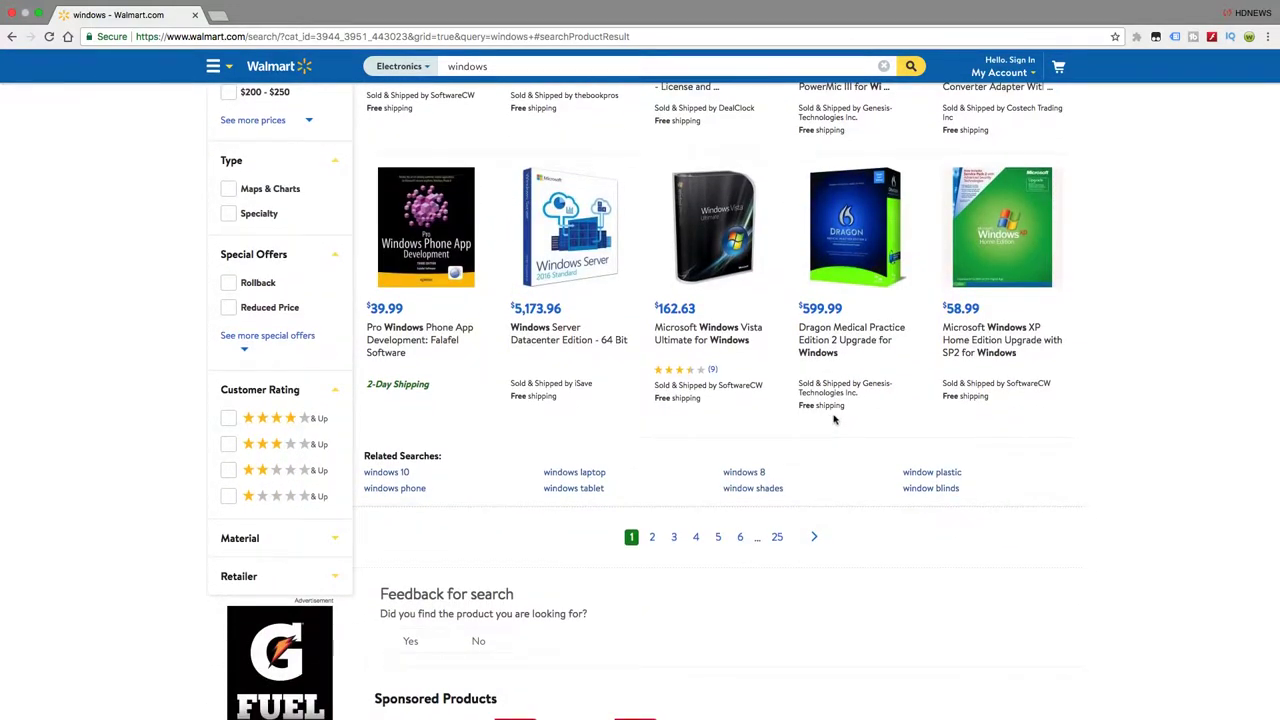
scroll(835, 420, "up", 3)
scroll(835, 420, "up", 3)
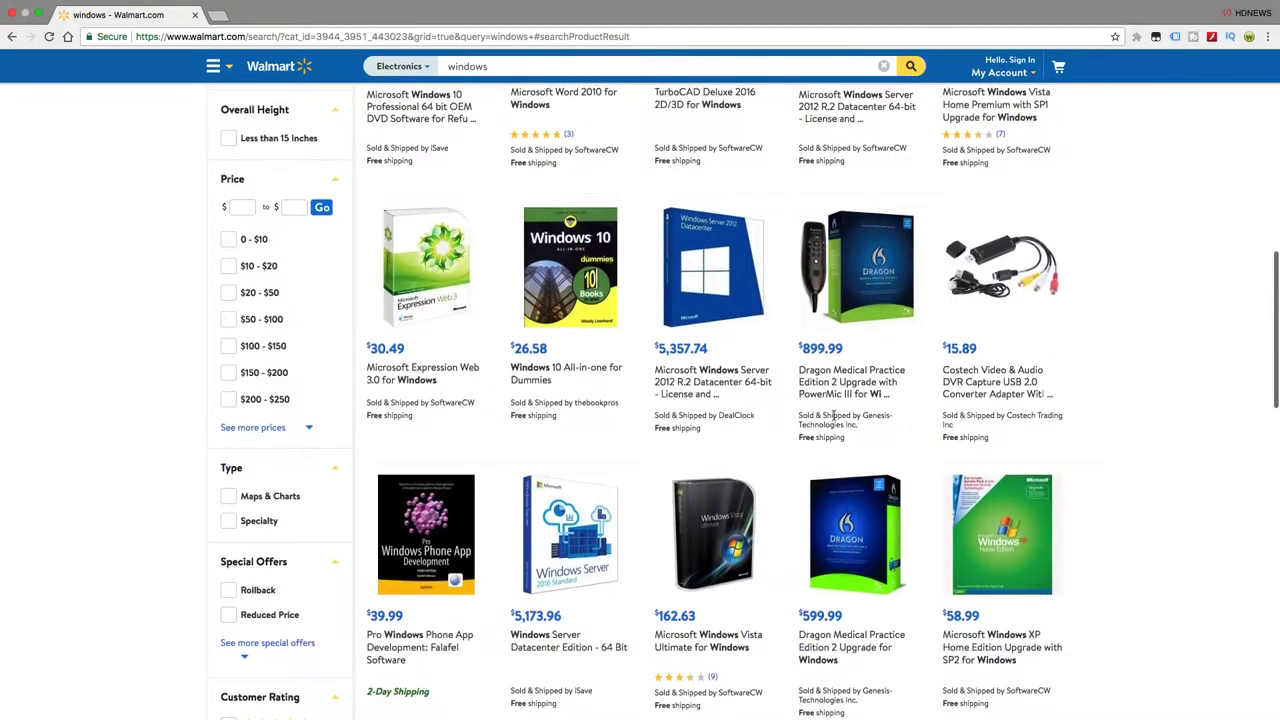
scroll(835, 420, "up", 2)
scroll(755, 428, "up", 1)
scroll(755, 428, "up", 1)
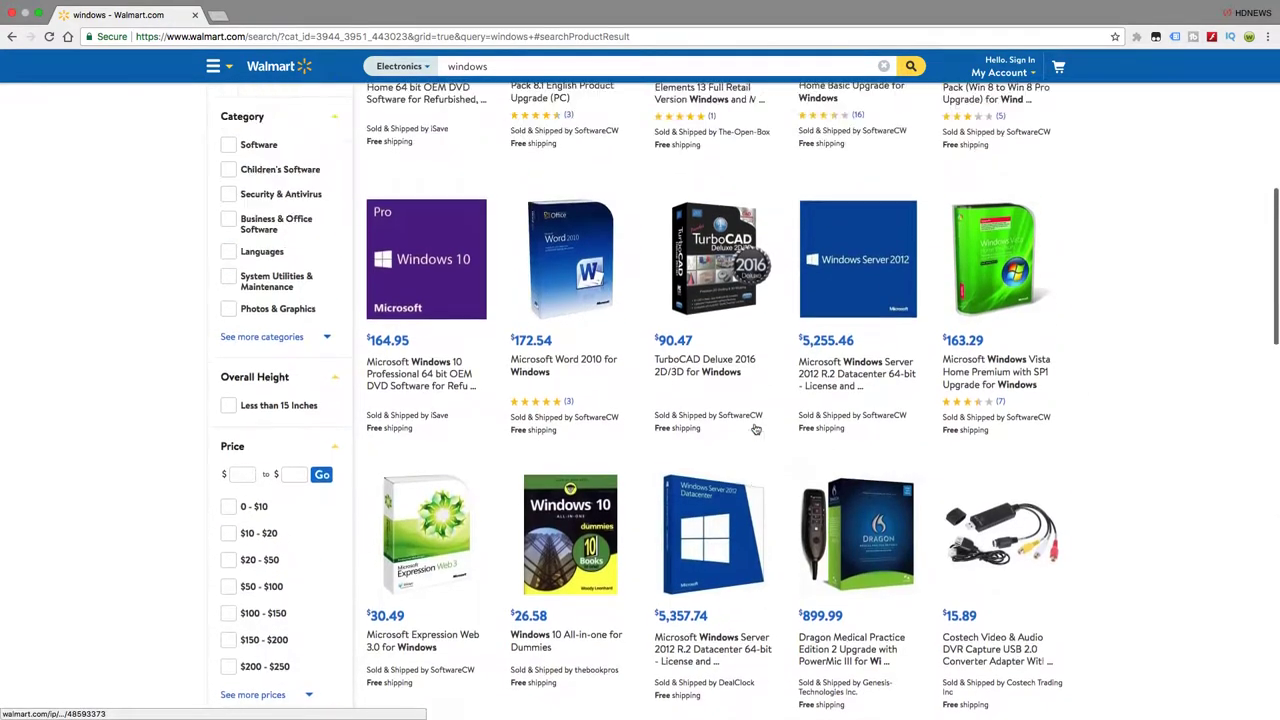
scroll(755, 428, "up", 3)
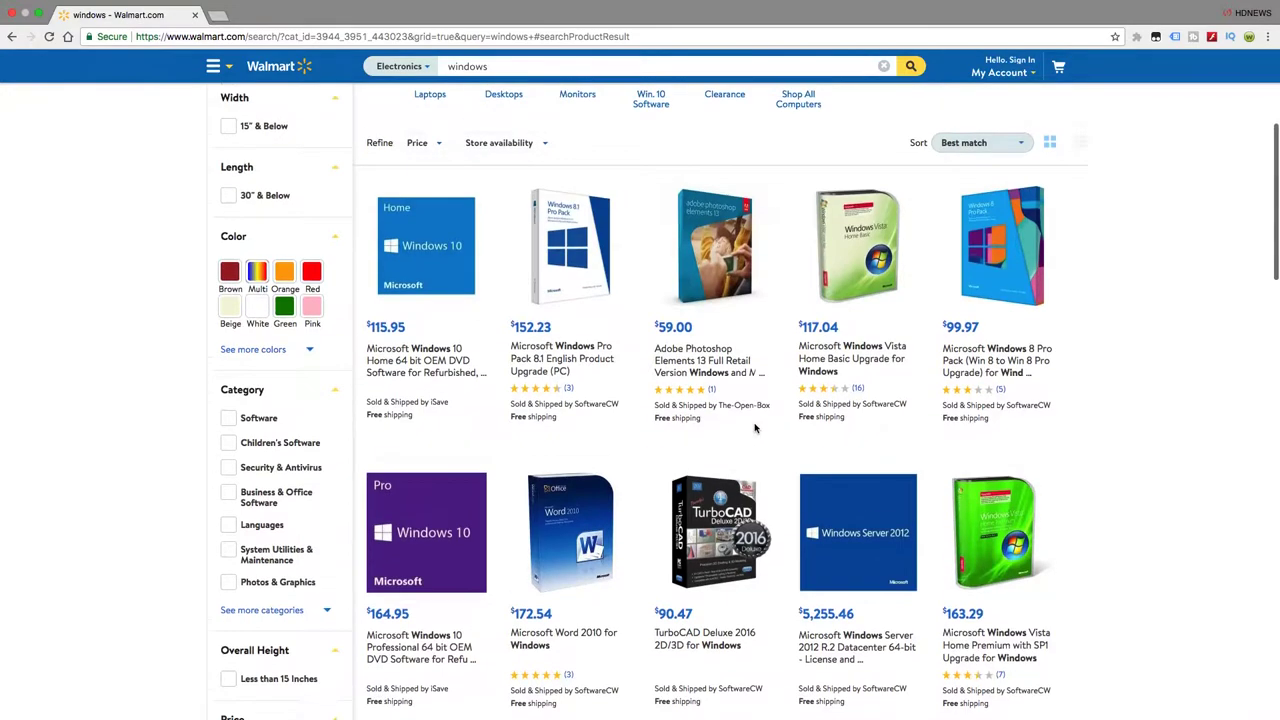
scroll(755, 428, "up", 2)
scroll(755, 428, "down", 15)
scroll(755, 428, "down", 5)
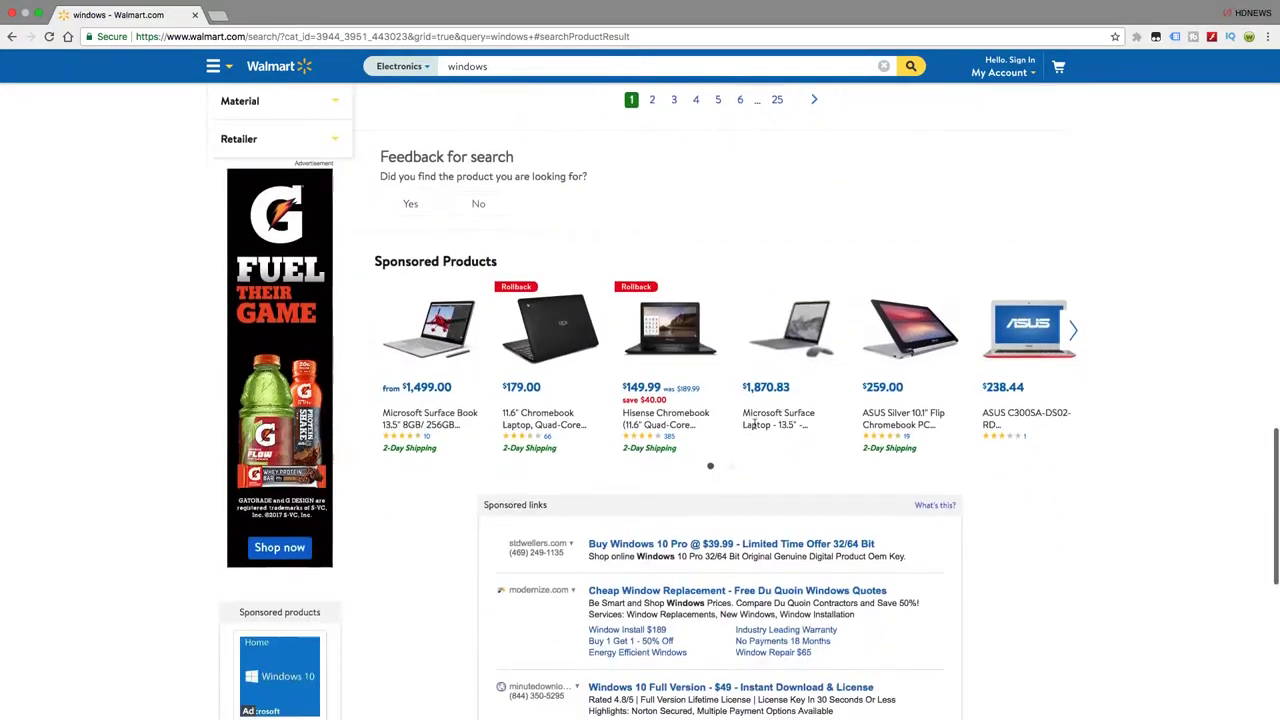
scroll(708, 324, "up", 8)
scroll(708, 324, "up", 15)
left_click(557, 96)
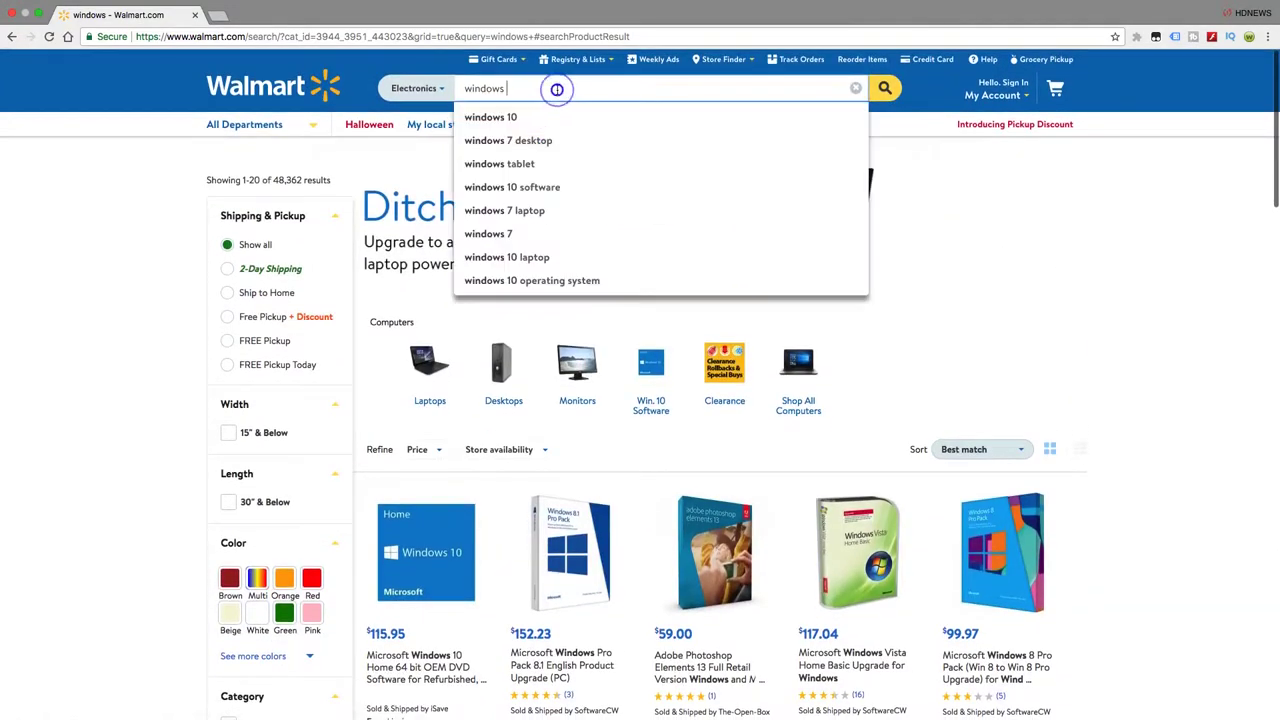
type("7")
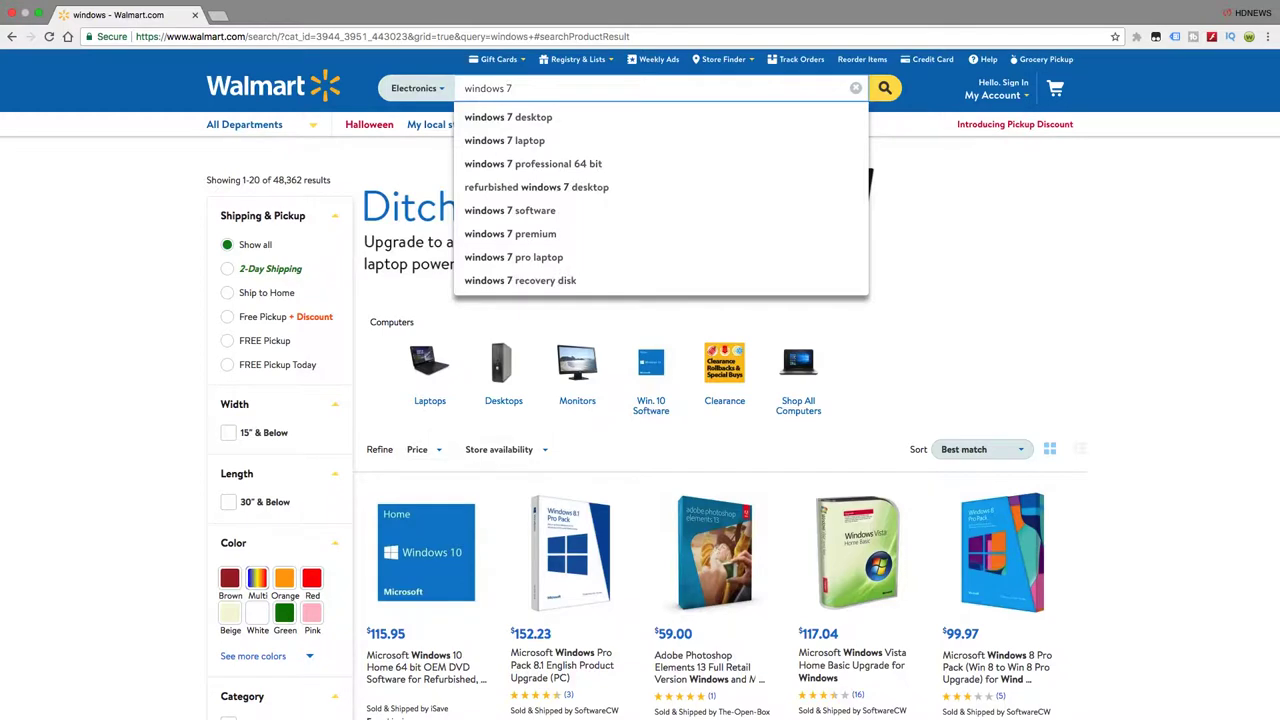
key("Return")
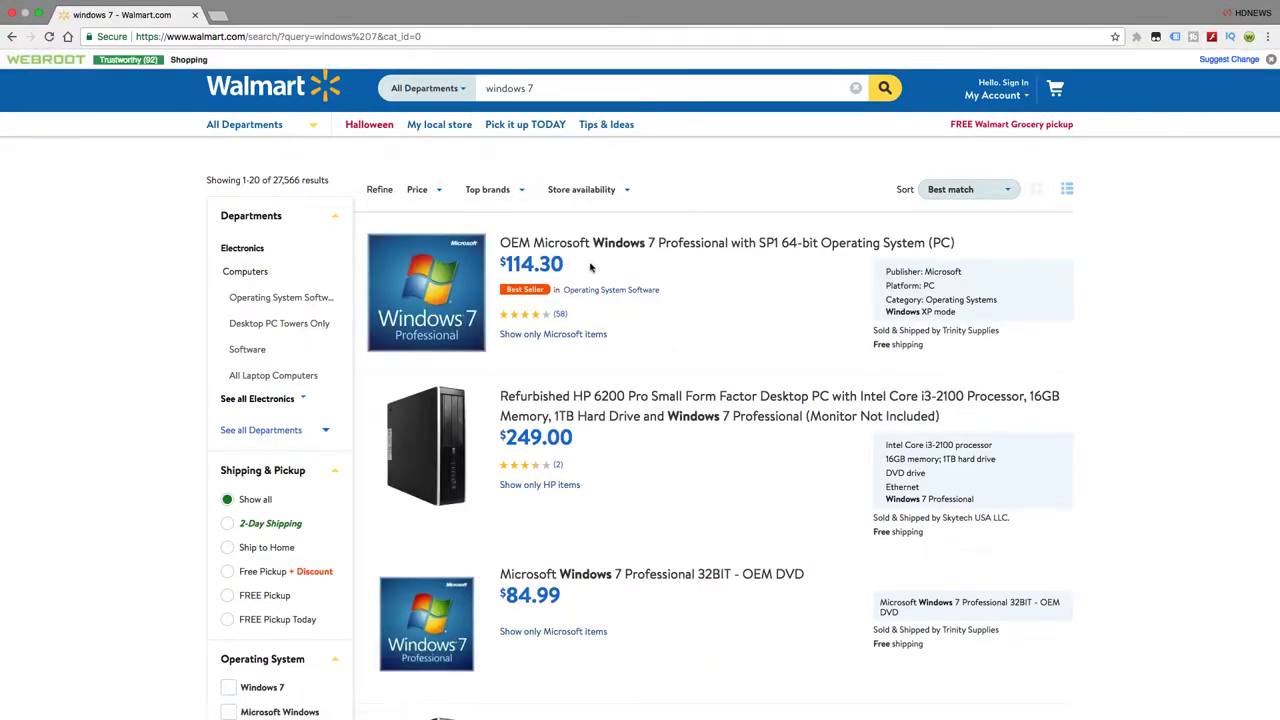
scroll(610, 283, "down", 3)
scroll(610, 283, "down", 2)
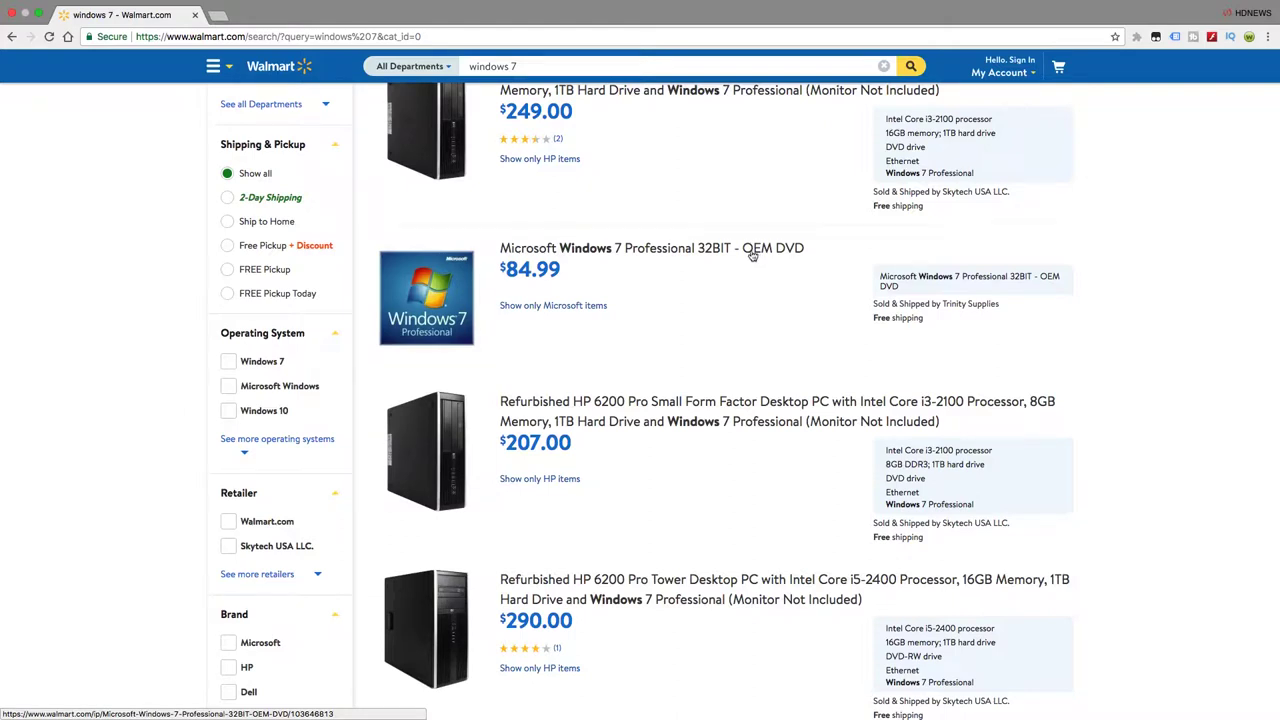
scroll(712, 271, "down", 1)
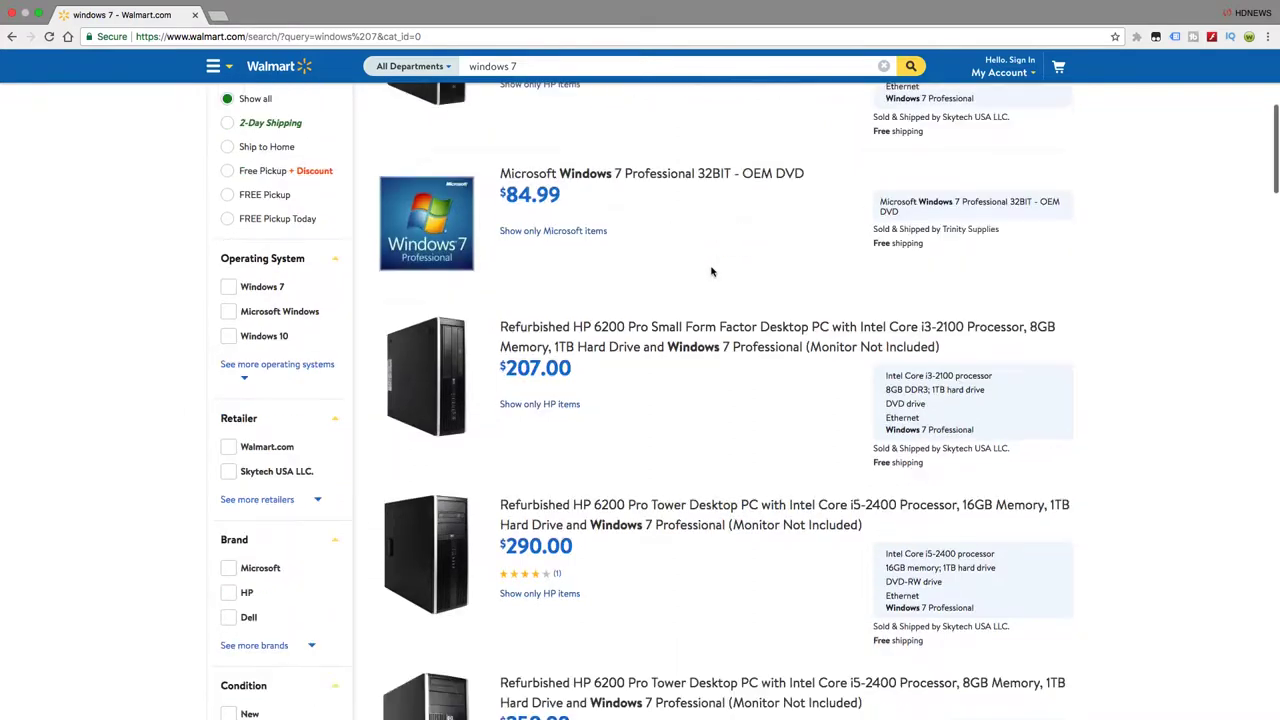
scroll(712, 271, "up", 2)
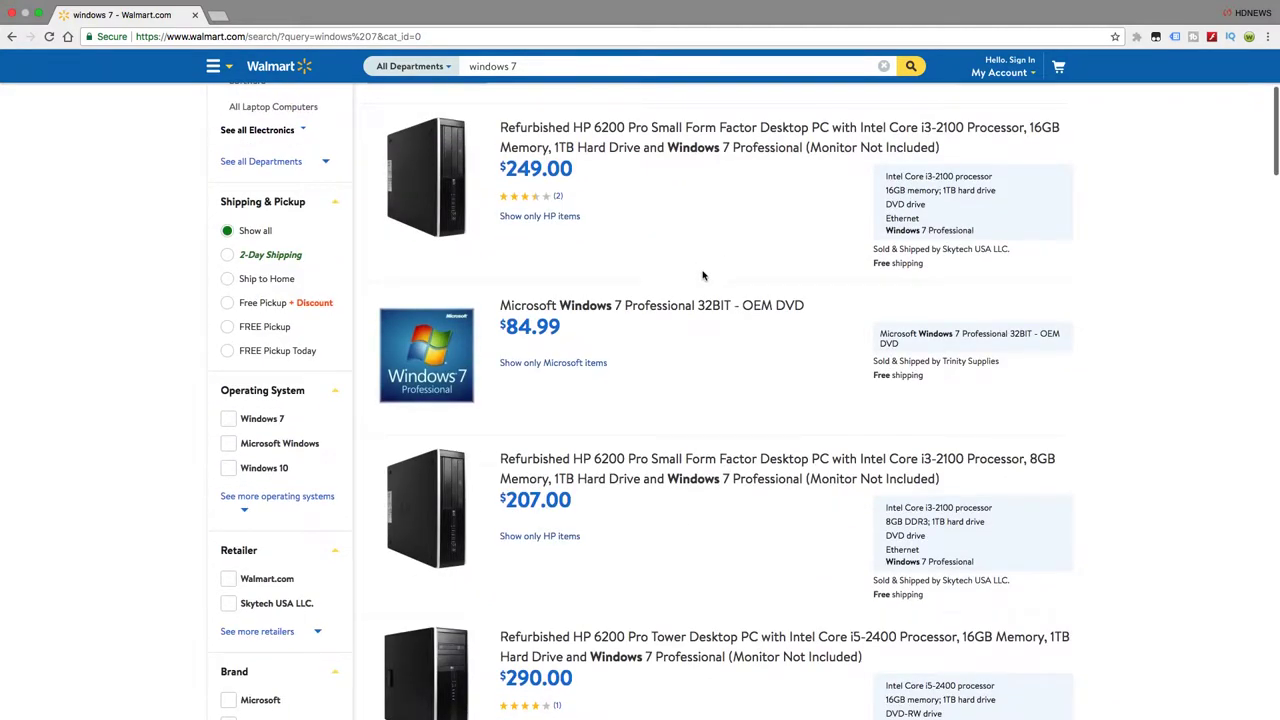
scroll(664, 310, "down", 4)
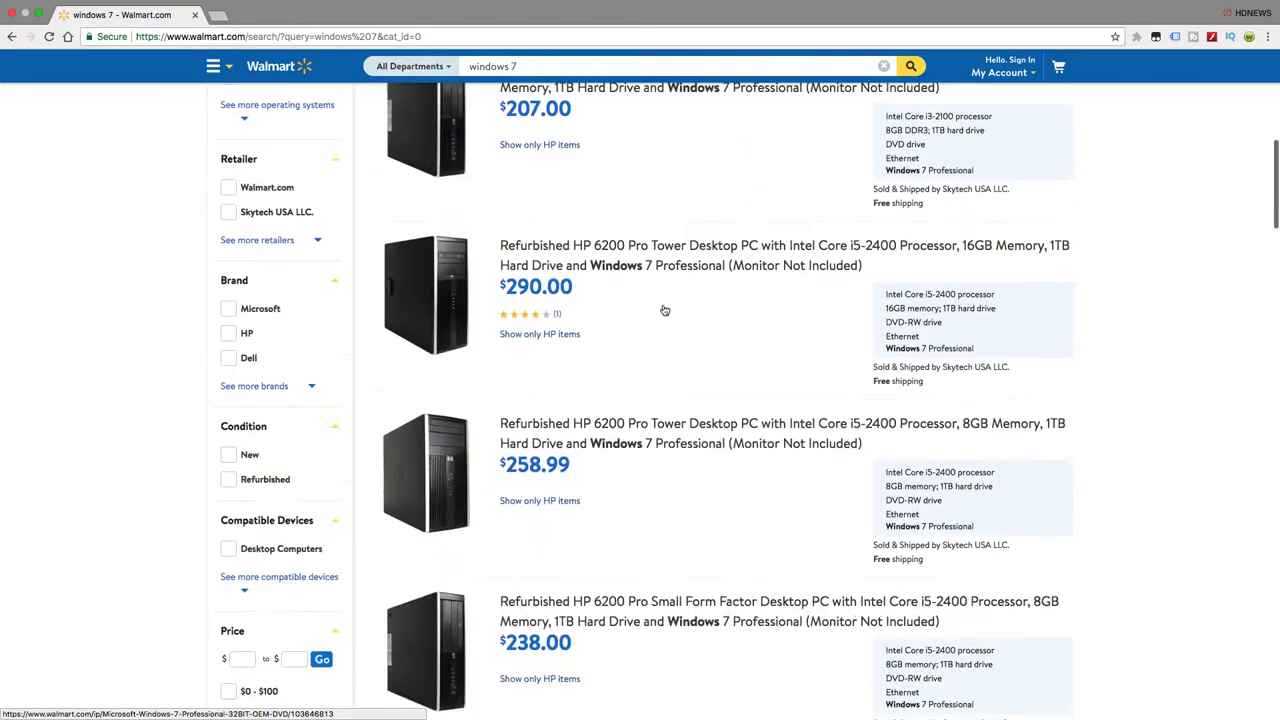
scroll(664, 310, "down", 3)
scroll(664, 310, "down", 3)
scroll(664, 310, "down", 2)
scroll(664, 310, "down", 2)
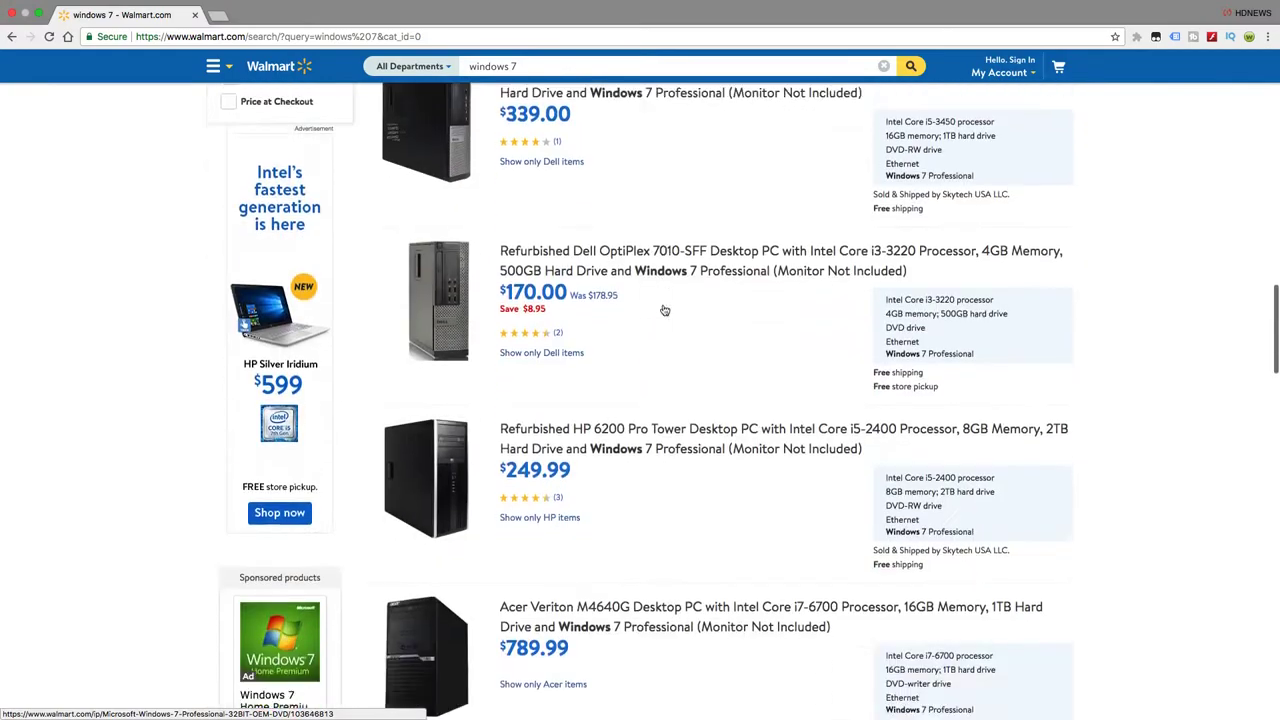
scroll(664, 310, "down", 3)
scroll(664, 310, "down", 3)
scroll(664, 310, "down", 3)
scroll(664, 310, "down", 2)
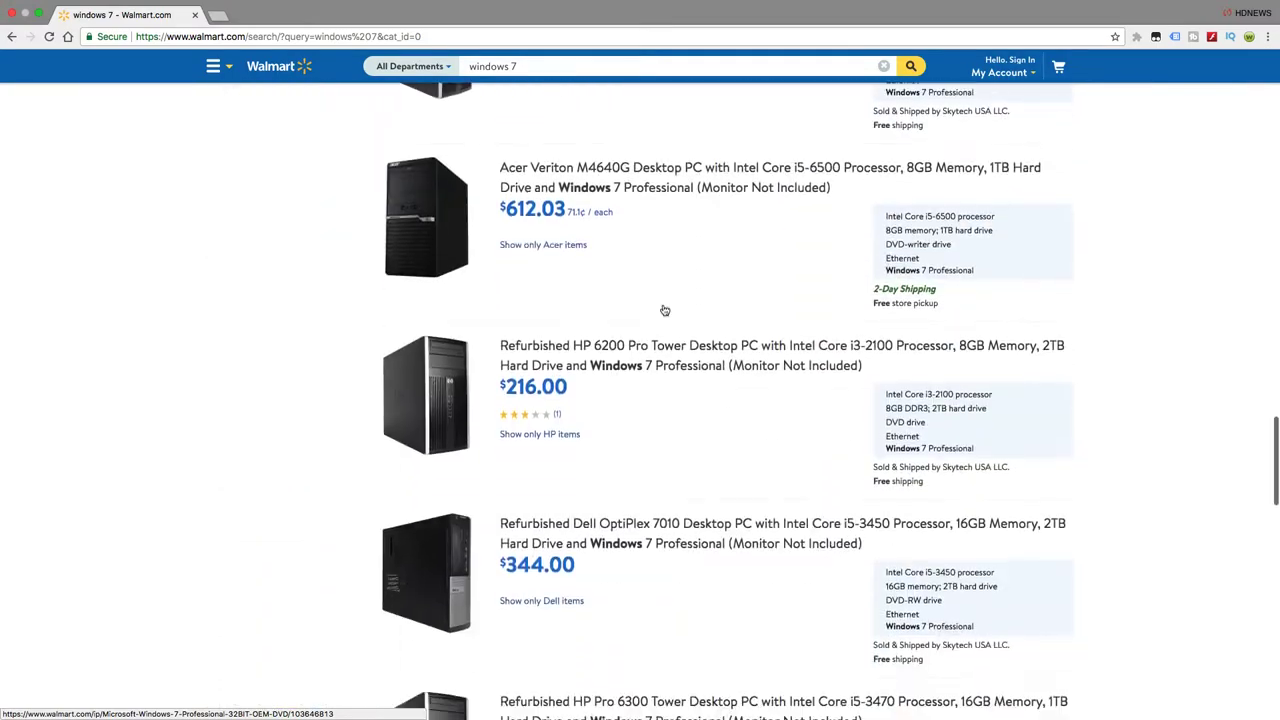
scroll(664, 310, "down", 5)
scroll(664, 310, "down", 4)
scroll(620, 280, "down", 1)
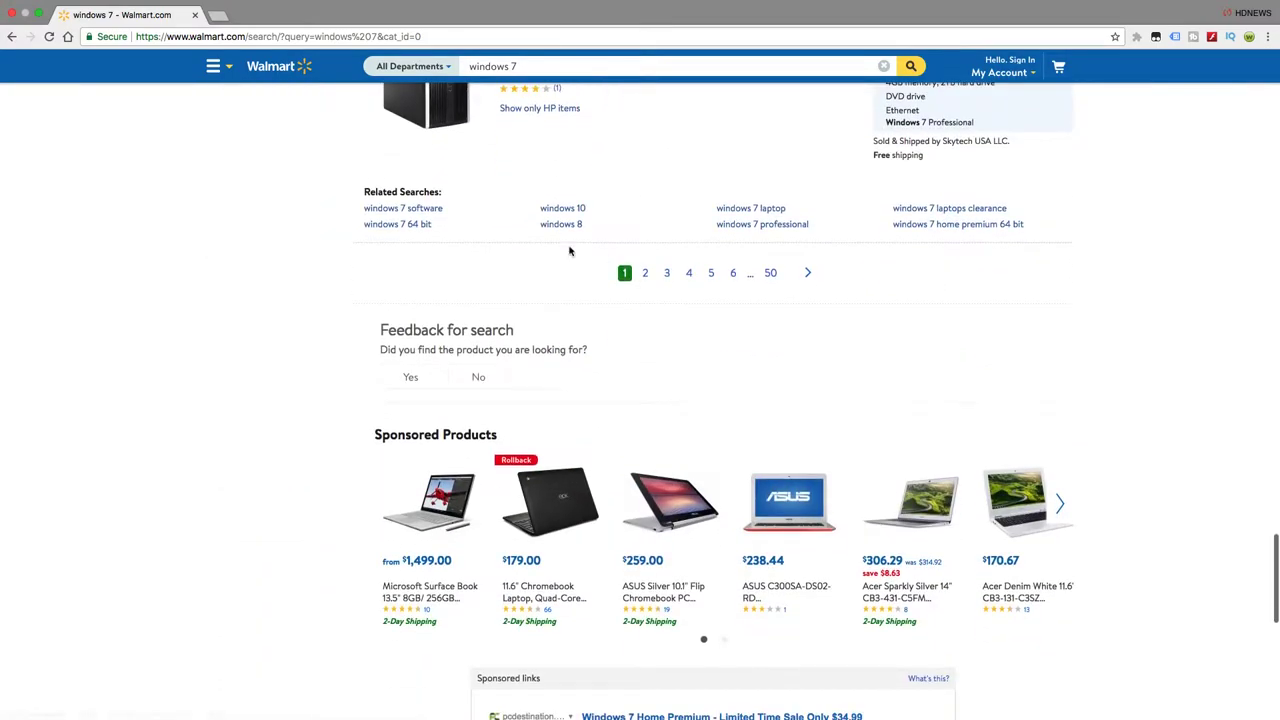
Open the 'windows 7 software' related search and browse its results.
left_click(403, 208)
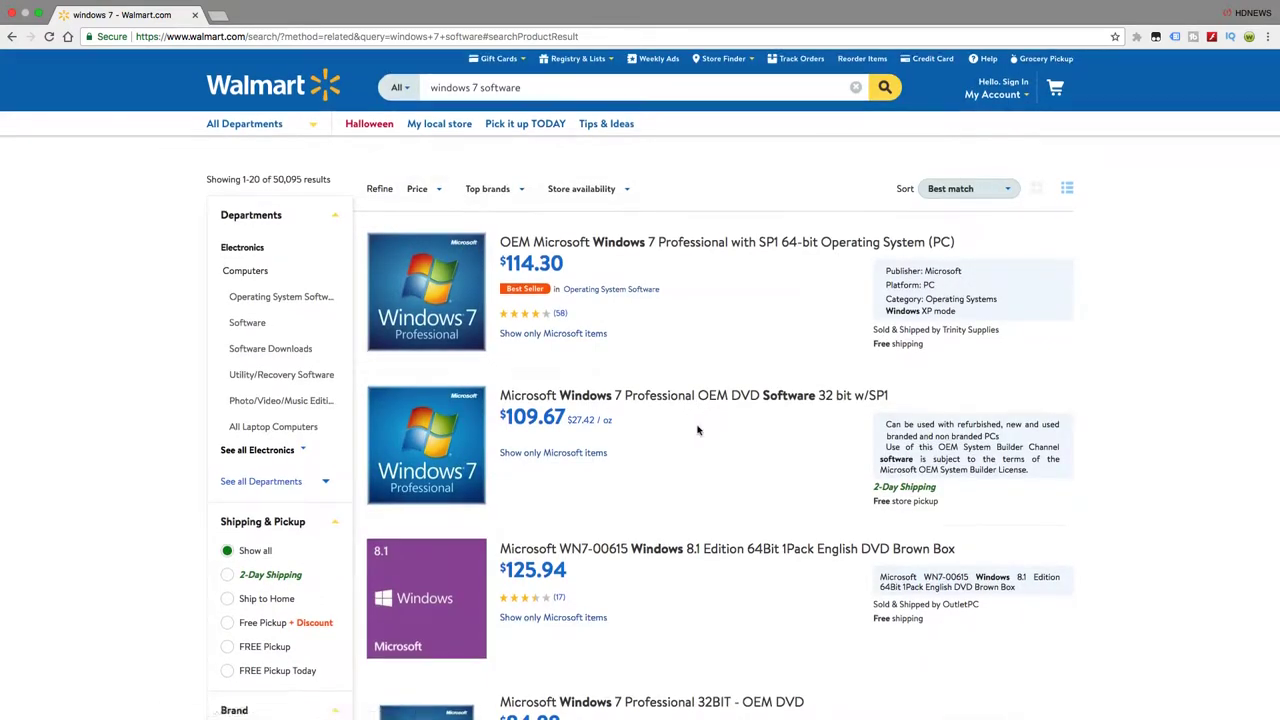
scroll(698, 430, "down", 3)
scroll(698, 430, "down", 2)
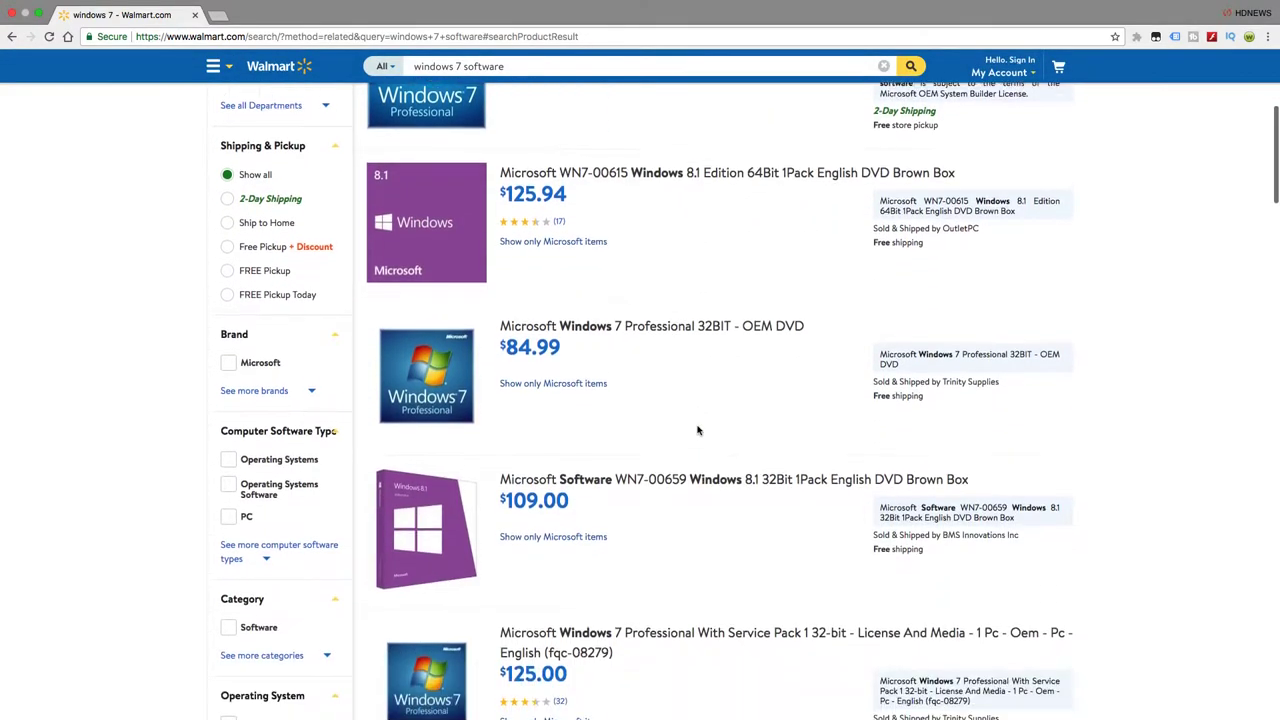
scroll(698, 430, "down", 2)
scroll(698, 430, "down", 2)
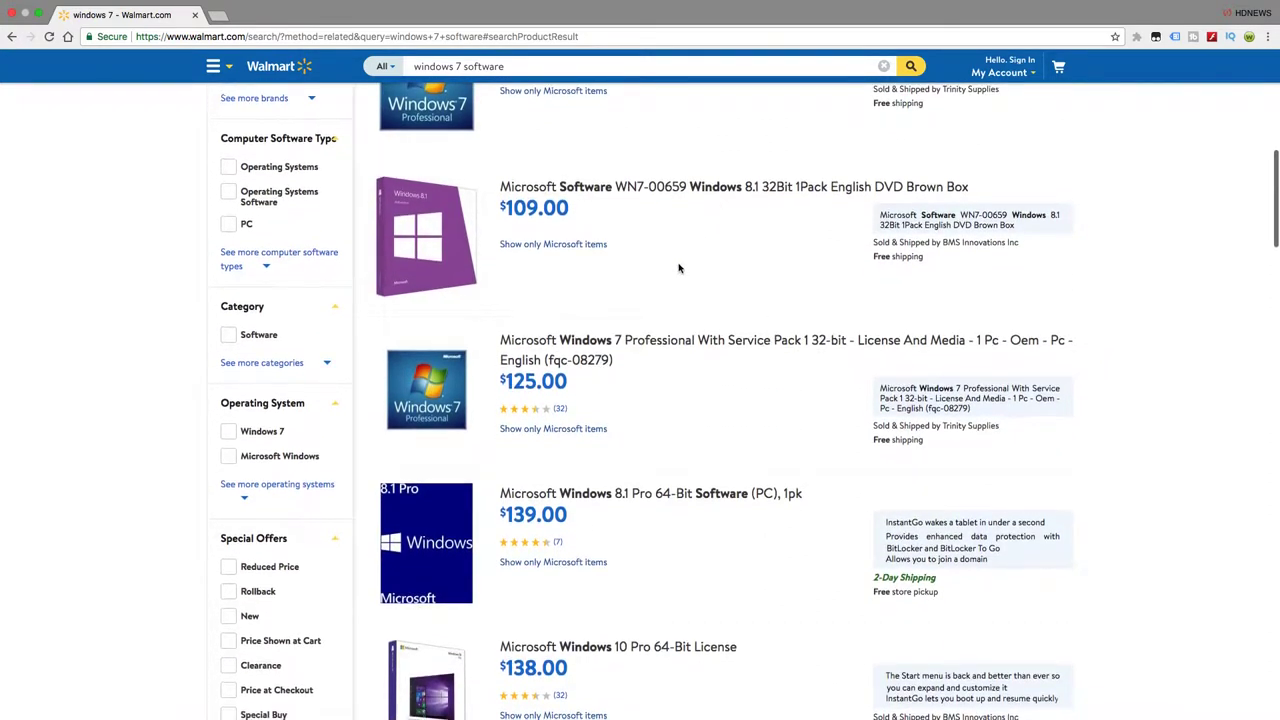
scroll(679, 268, "down", 3)
scroll(679, 268, "down", 2)
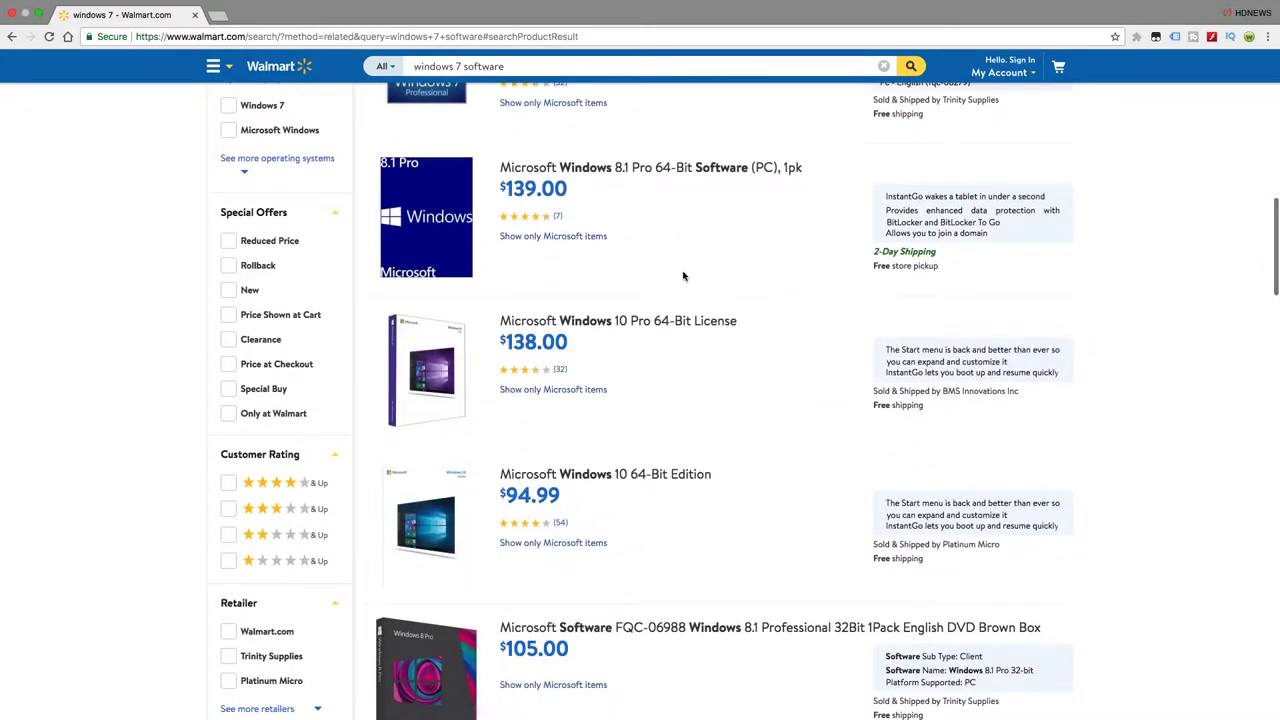
scroll(683, 276, "down", 2)
scroll(683, 276, "down", 2)
scroll(683, 276, "down", 2)
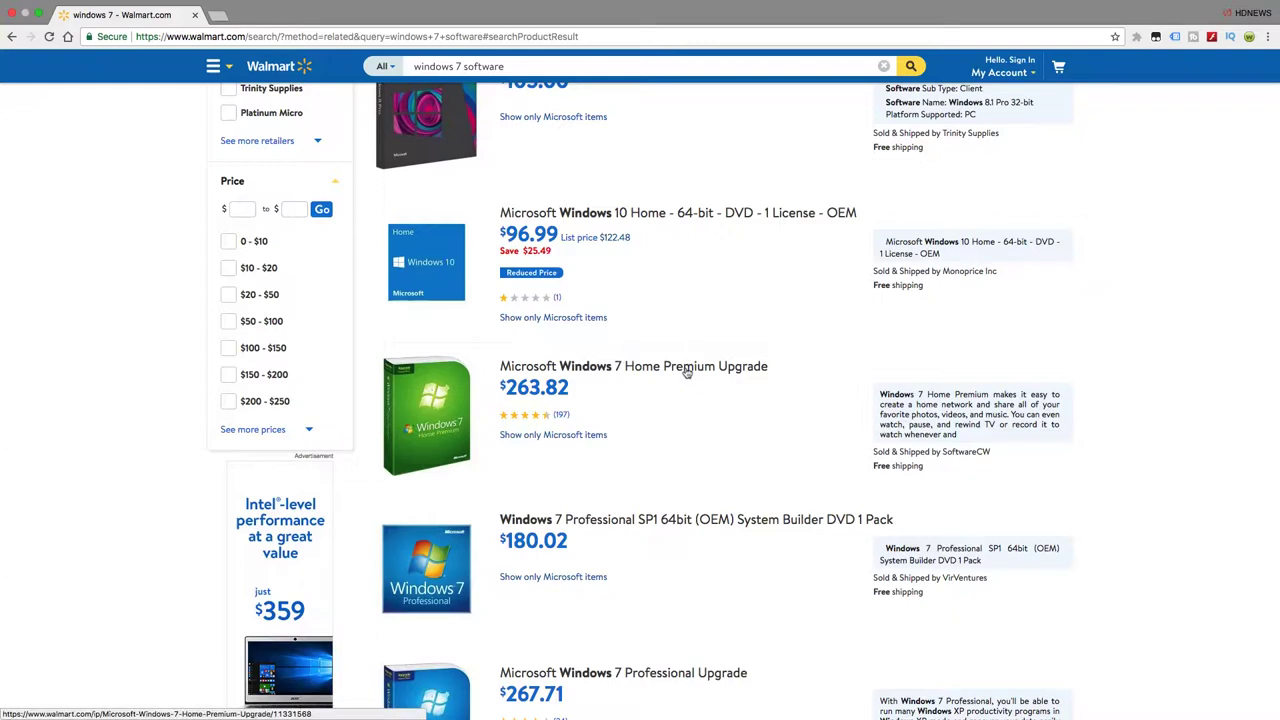
scroll(687, 373, "down", 2)
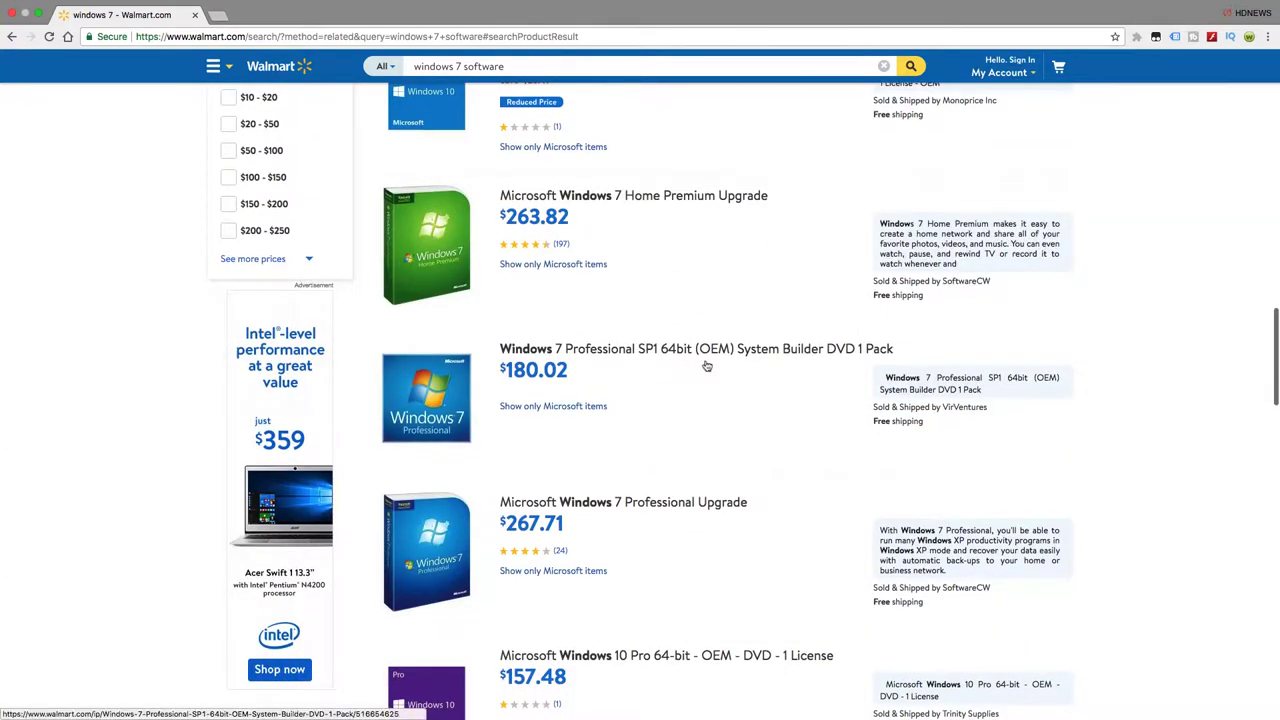
scroll(707, 366, "down", 2)
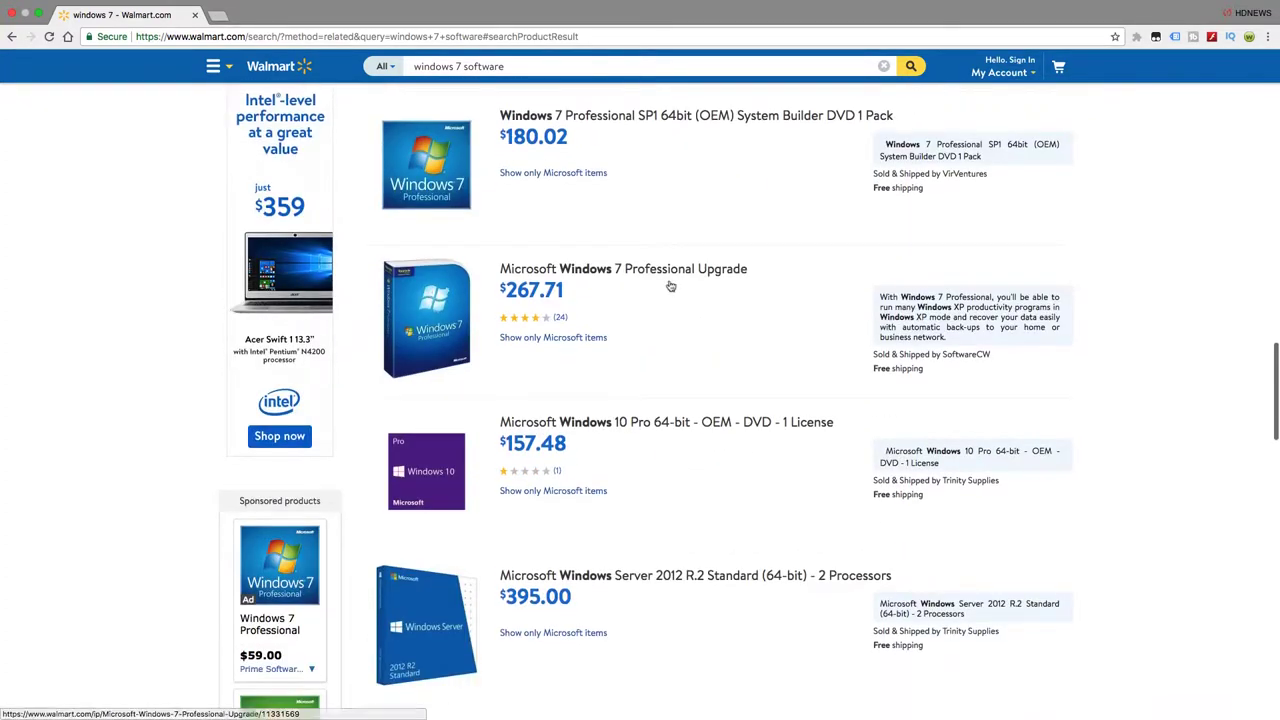
scroll(665, 295, "down", 2)
scroll(665, 290, "down", 1)
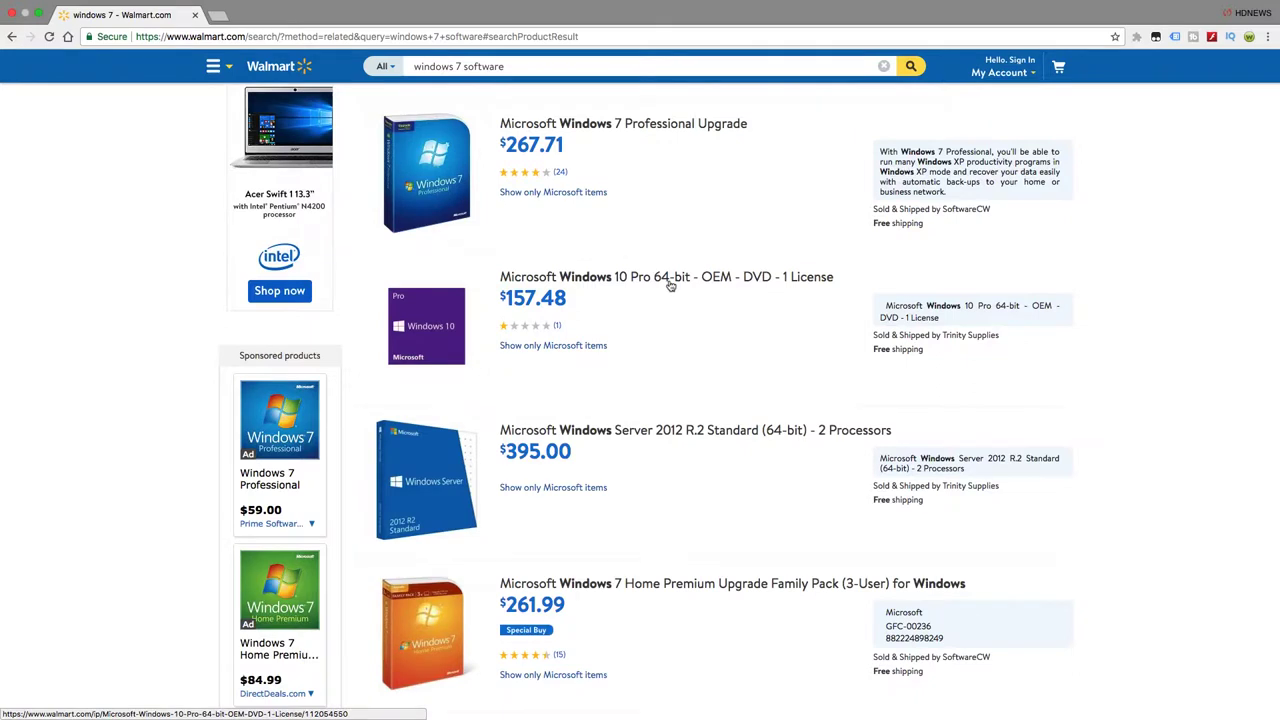
scroll(670, 287, "down", 2)
scroll(670, 287, "down", 2)
scroll(670, 286, "down", 3)
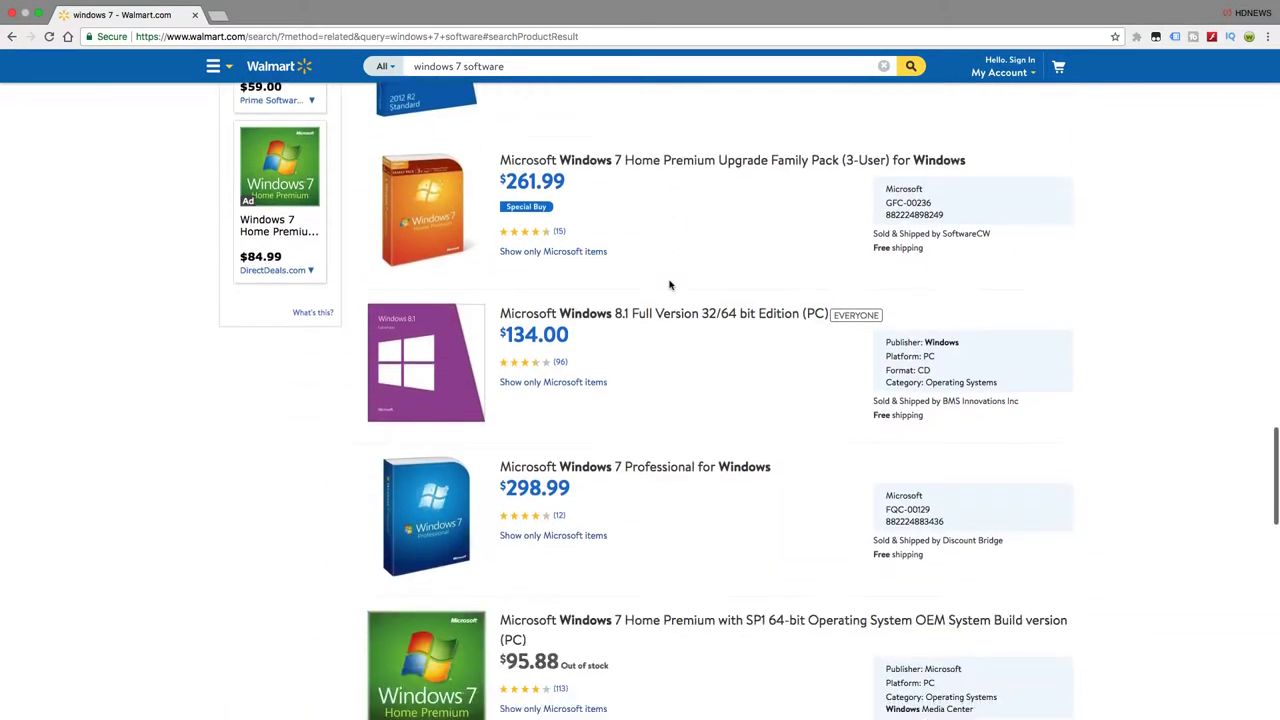
scroll(670, 286, "down", 1)
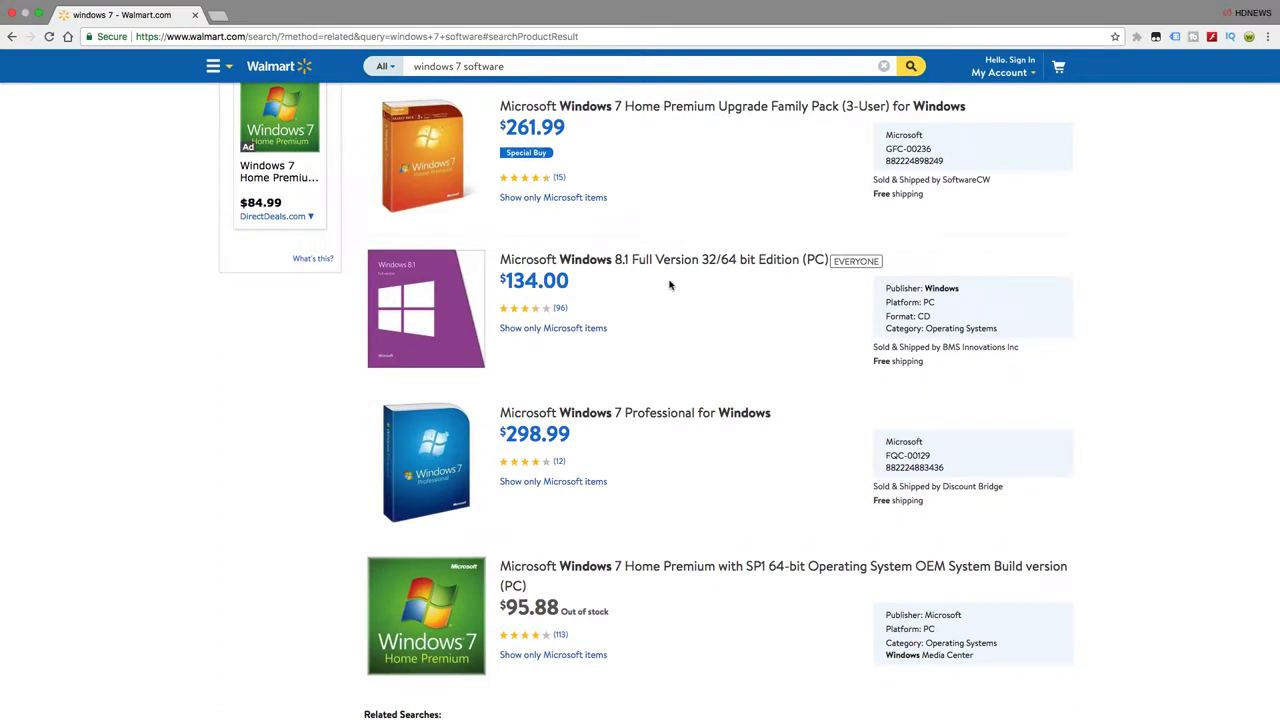
scroll(670, 285, "down", 2)
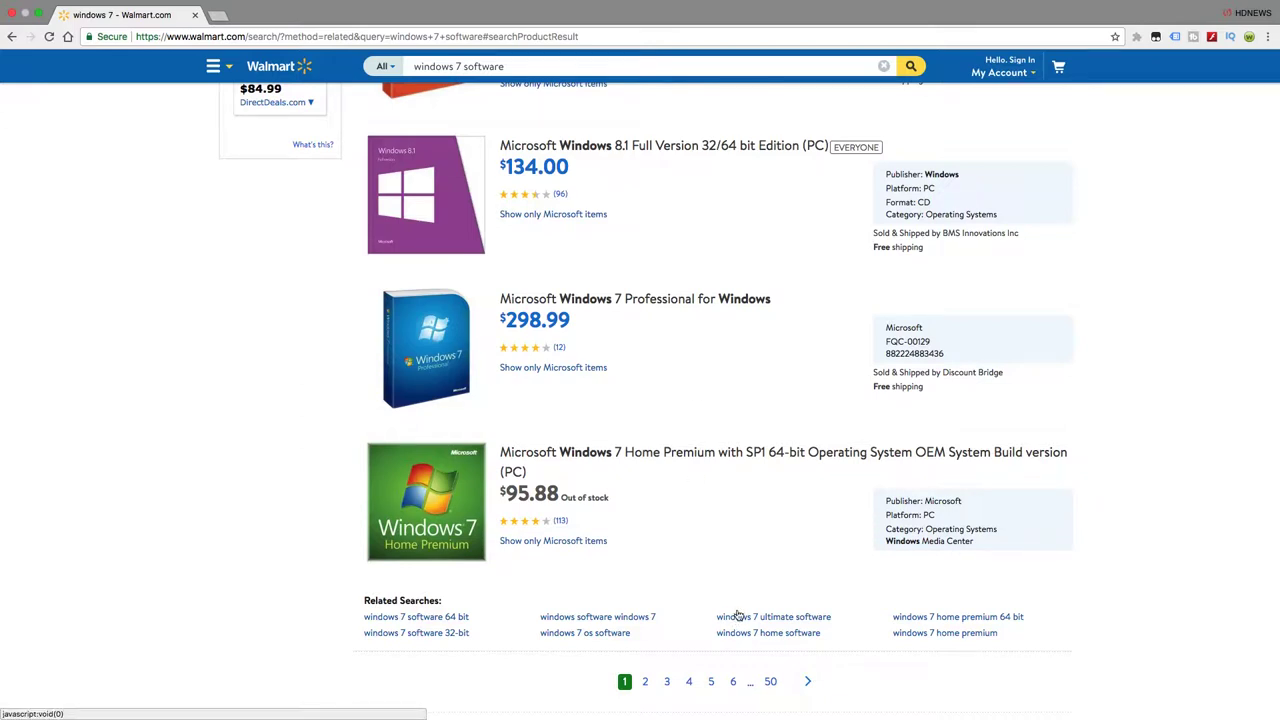
scroll(769, 560, "up", 10)
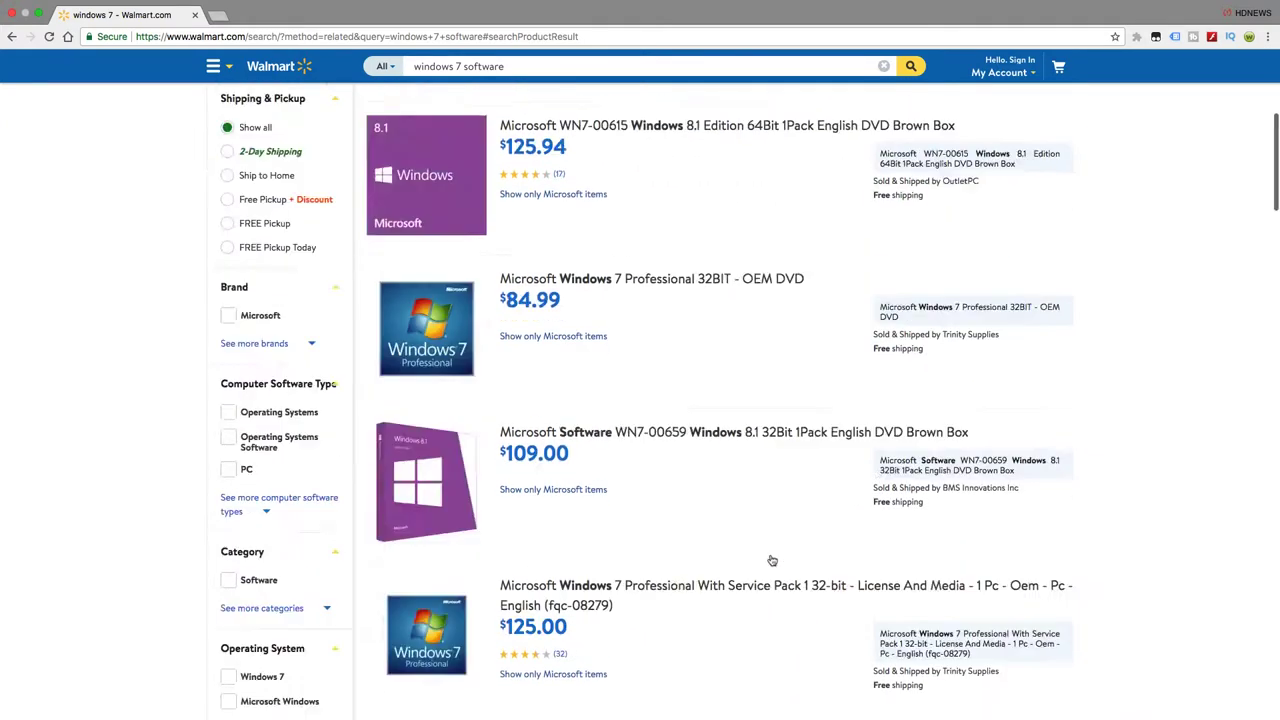
scroll(764, 572, "up", 5)
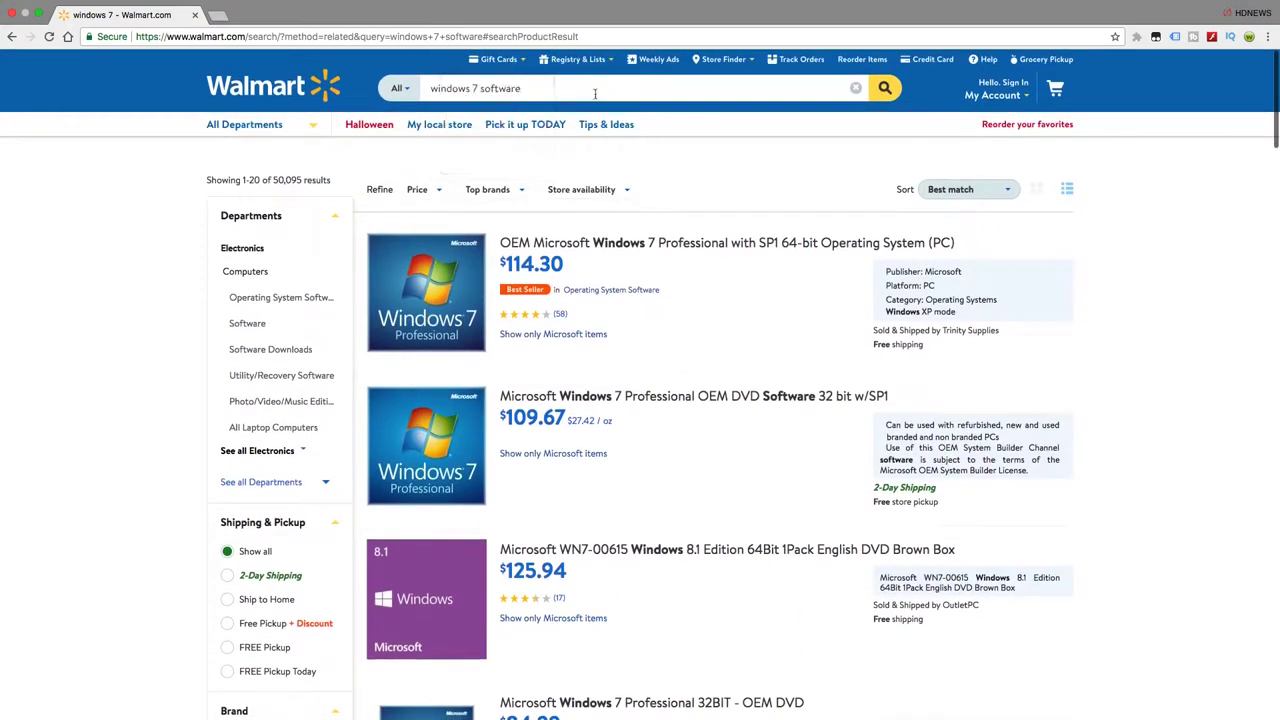
Search Google for 'windows 7 ultimate', then open and back out of the CNET result.
left_click(382, 37)
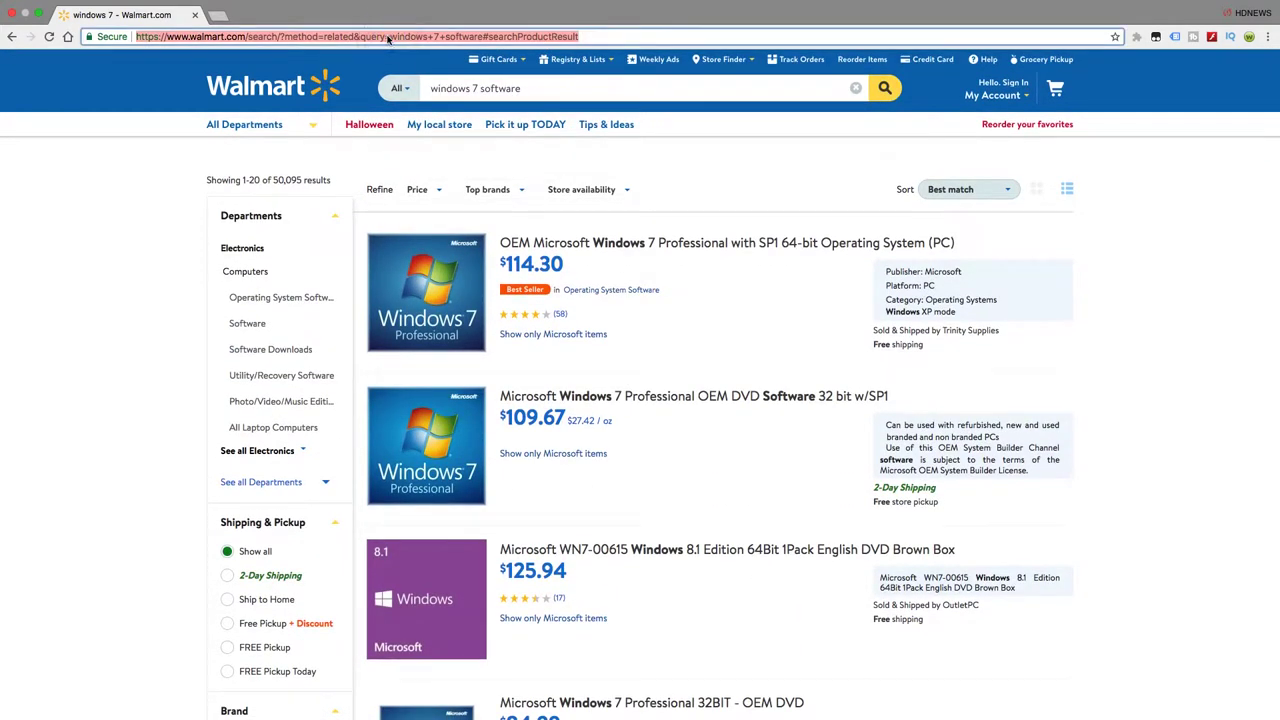
type("windows 7")
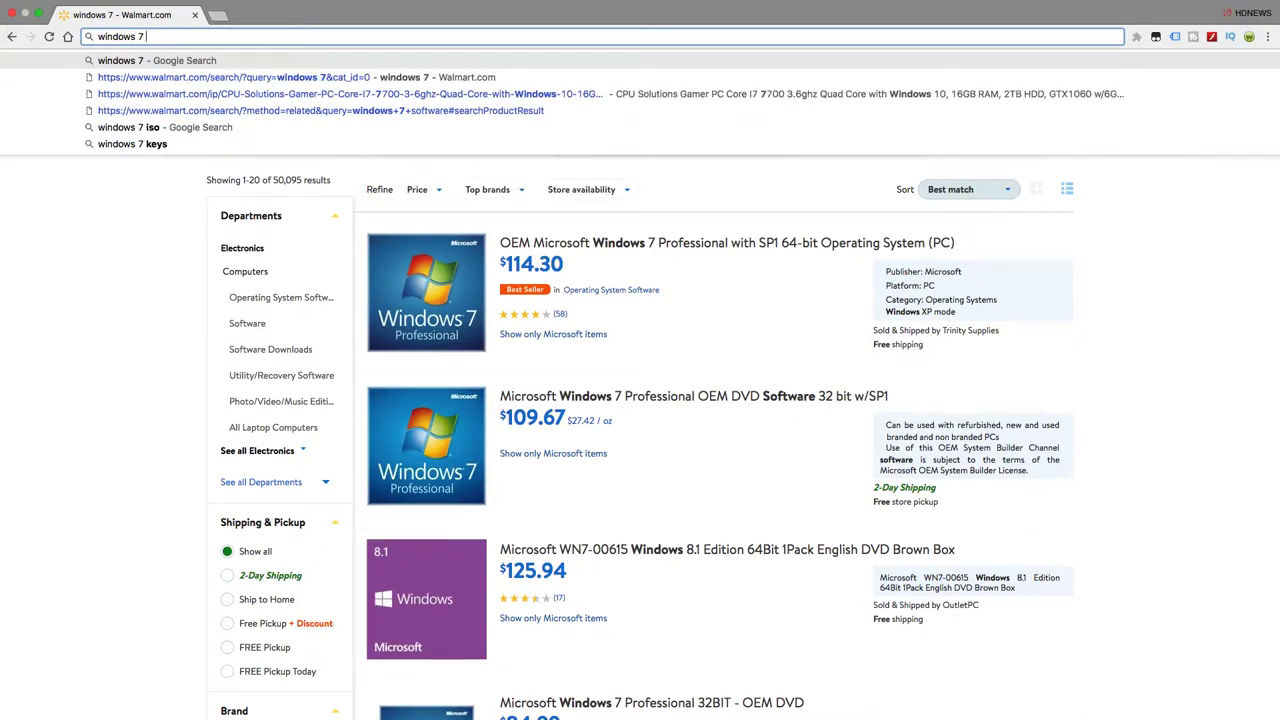
type("u")
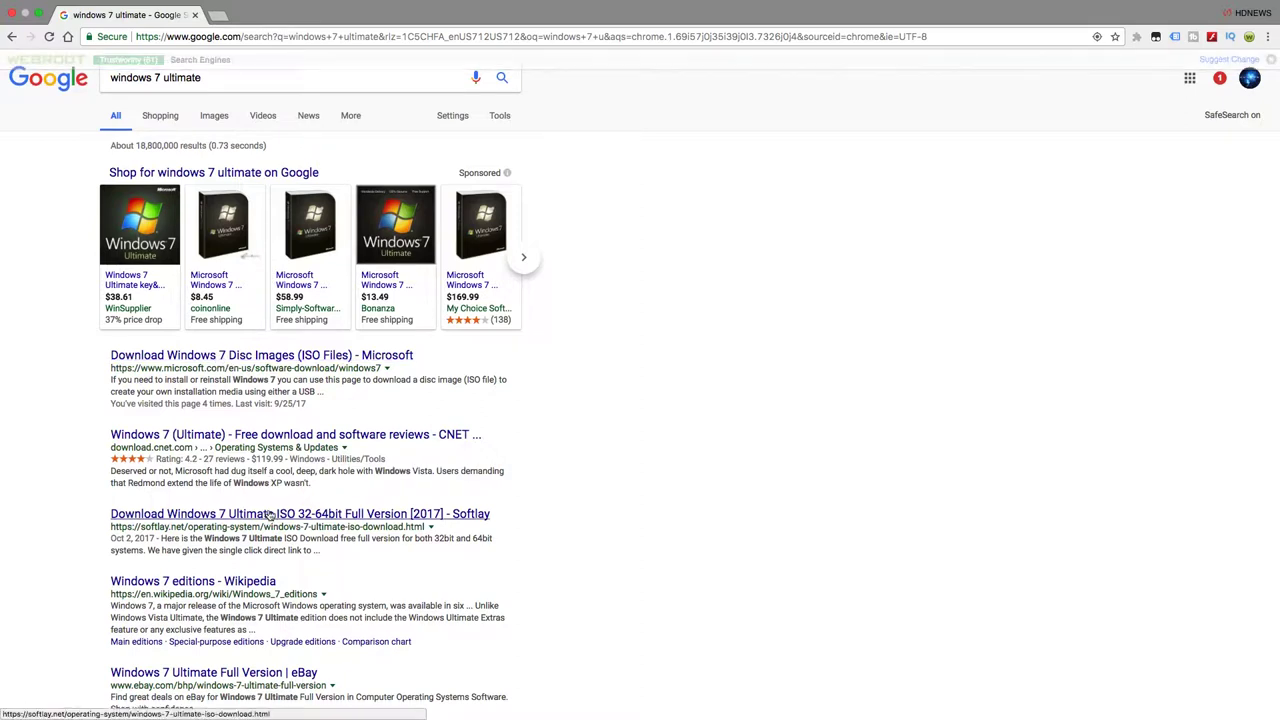
left_click(283, 437)
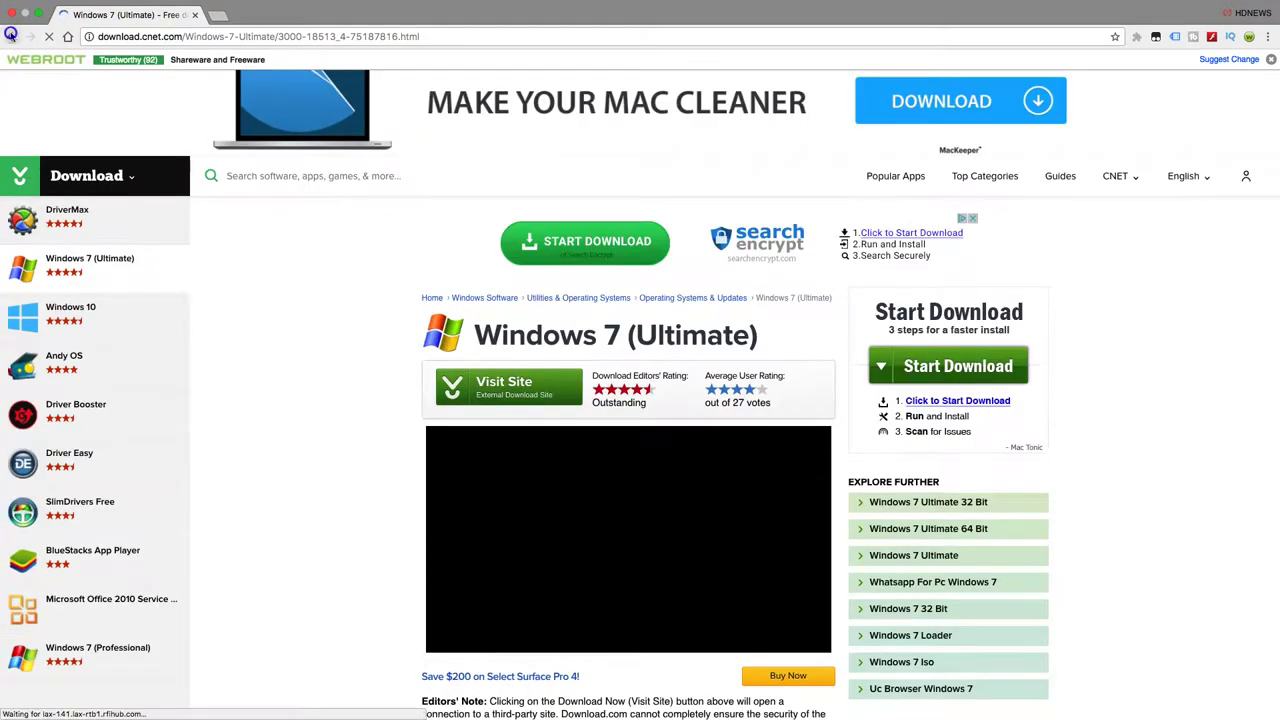
left_click(12, 36)
scroll(210, 330, "down", 5)
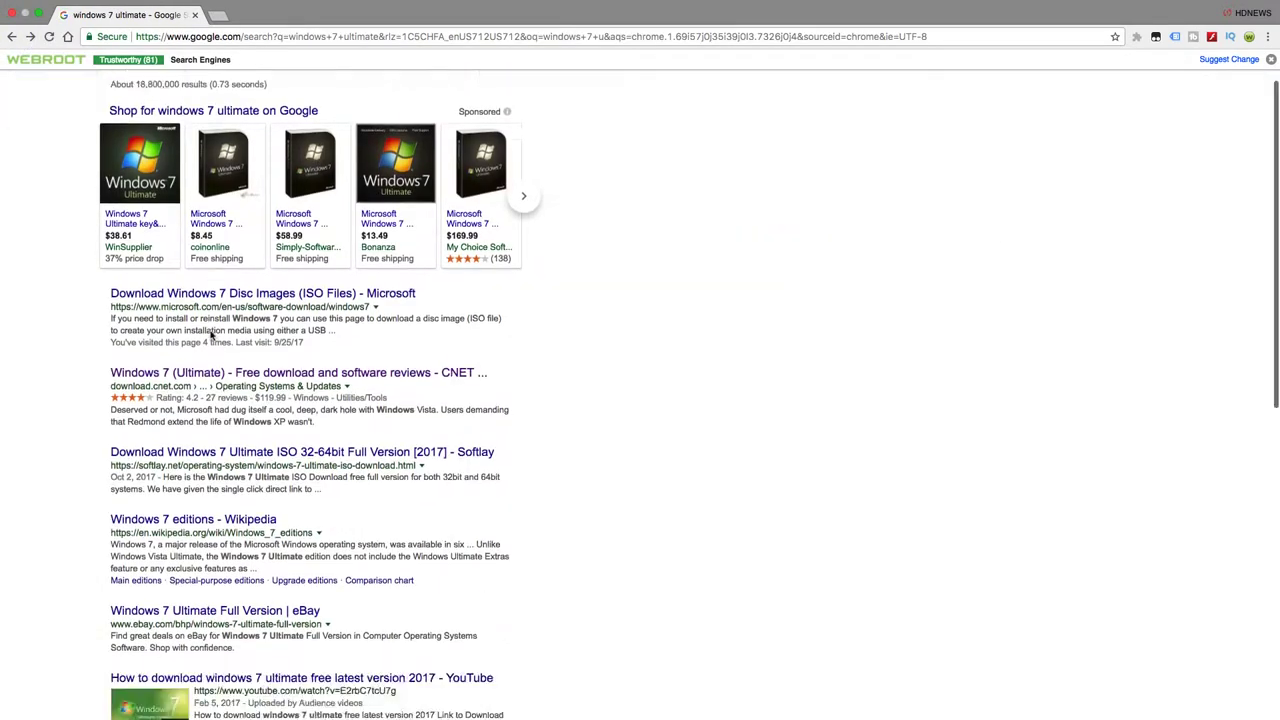
scroll(210, 330, "down", 5)
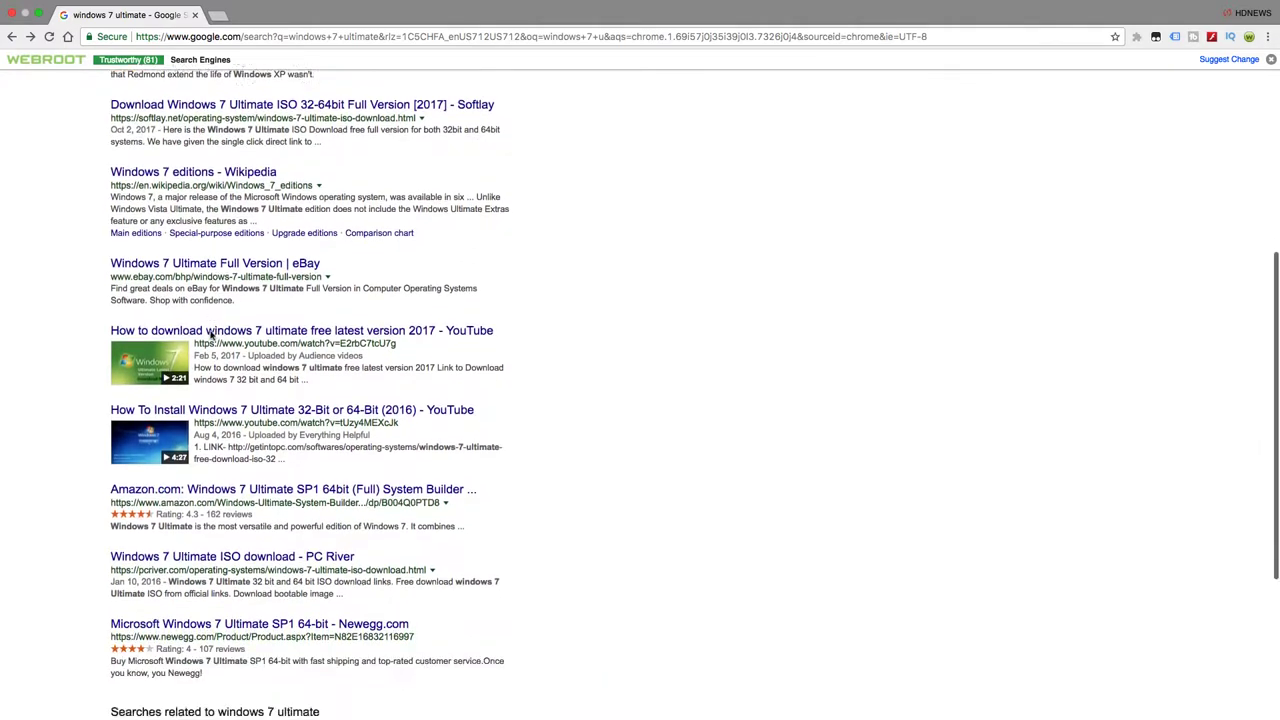
scroll(210, 335, "down", 3)
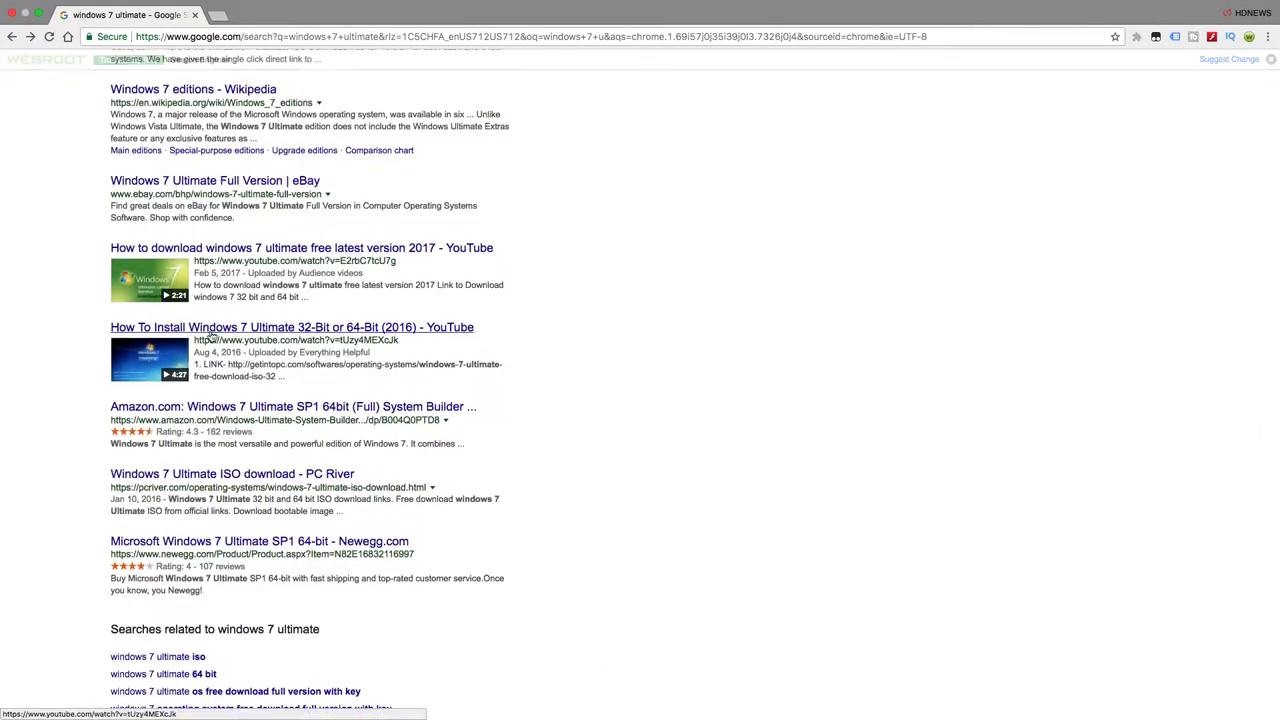
scroll(210, 335, "down", 3)
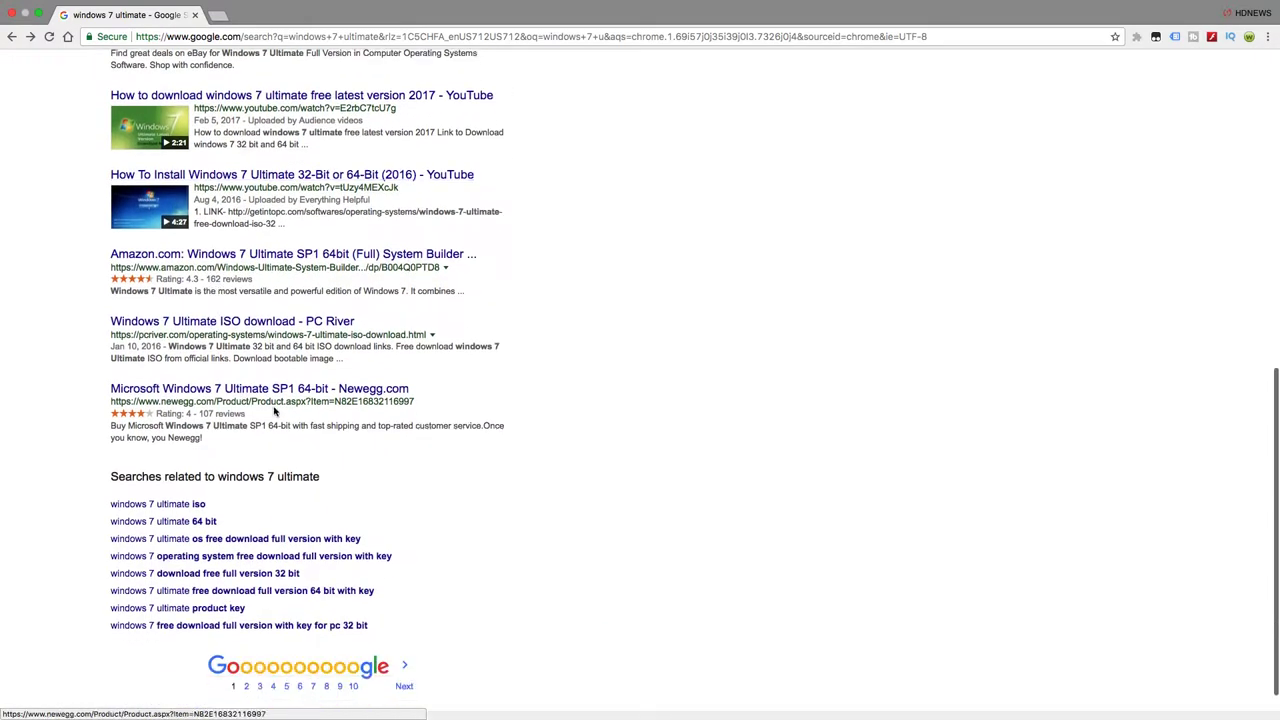
Open Newegg's Windows 7 Ultimate SP1 listing, then pick the 'windows 7 ultimate' search suggestion.
left_click(228, 388)
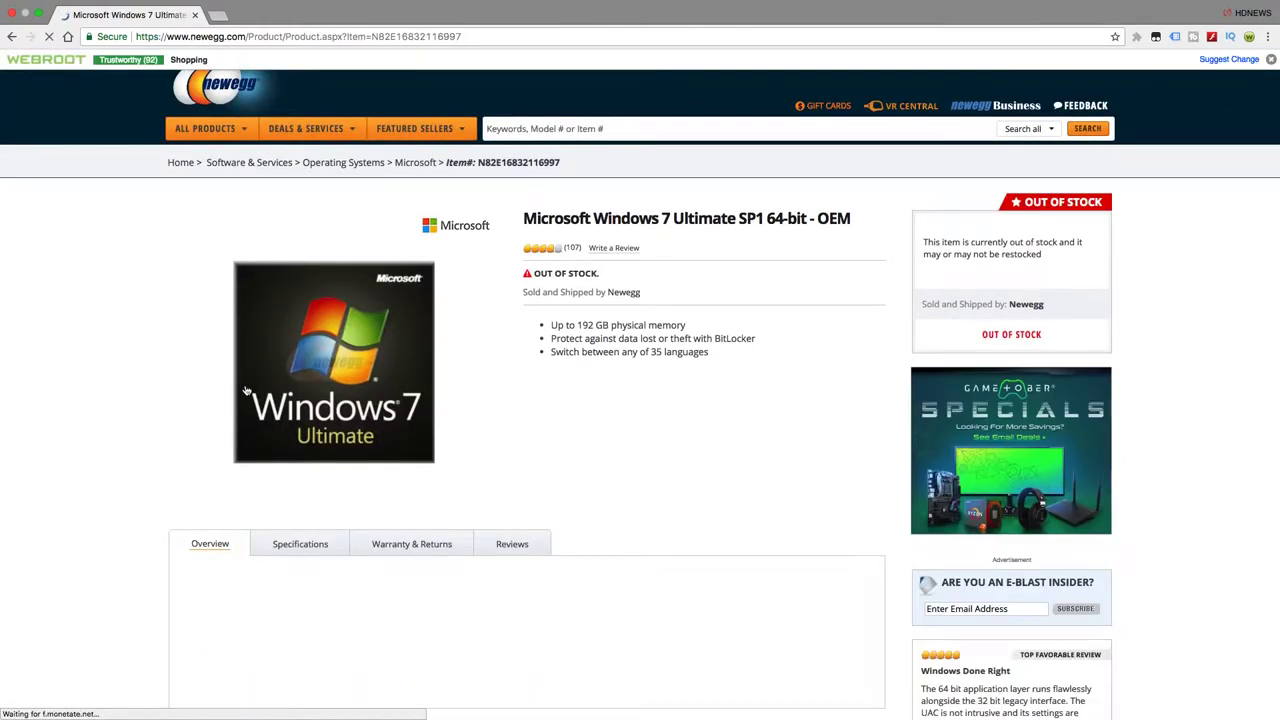
left_click(541, 128)
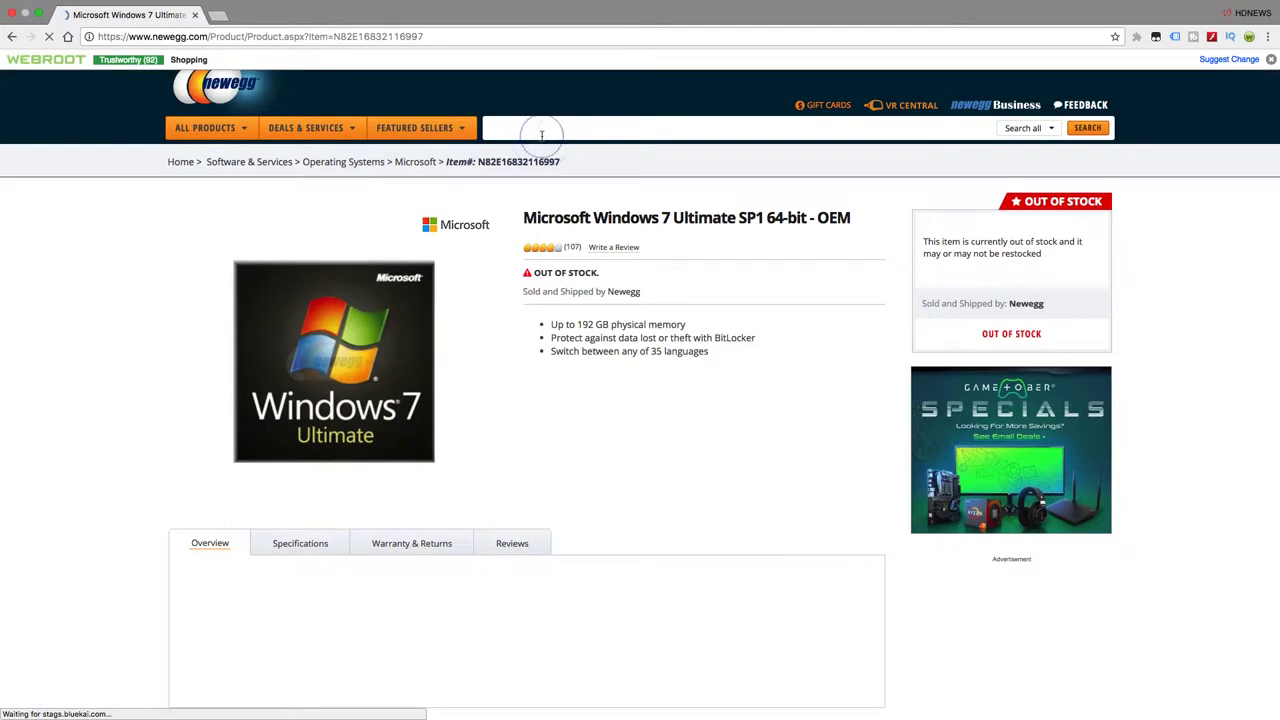
type("windo")
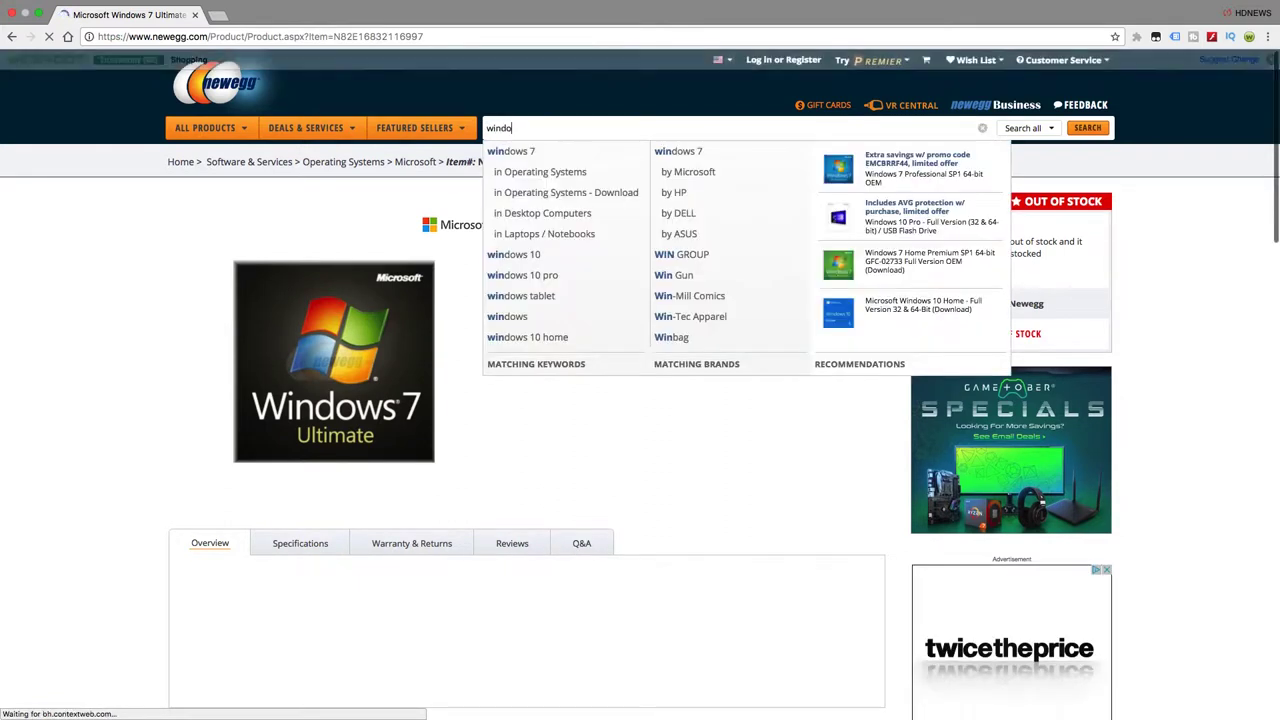
type("ws 7")
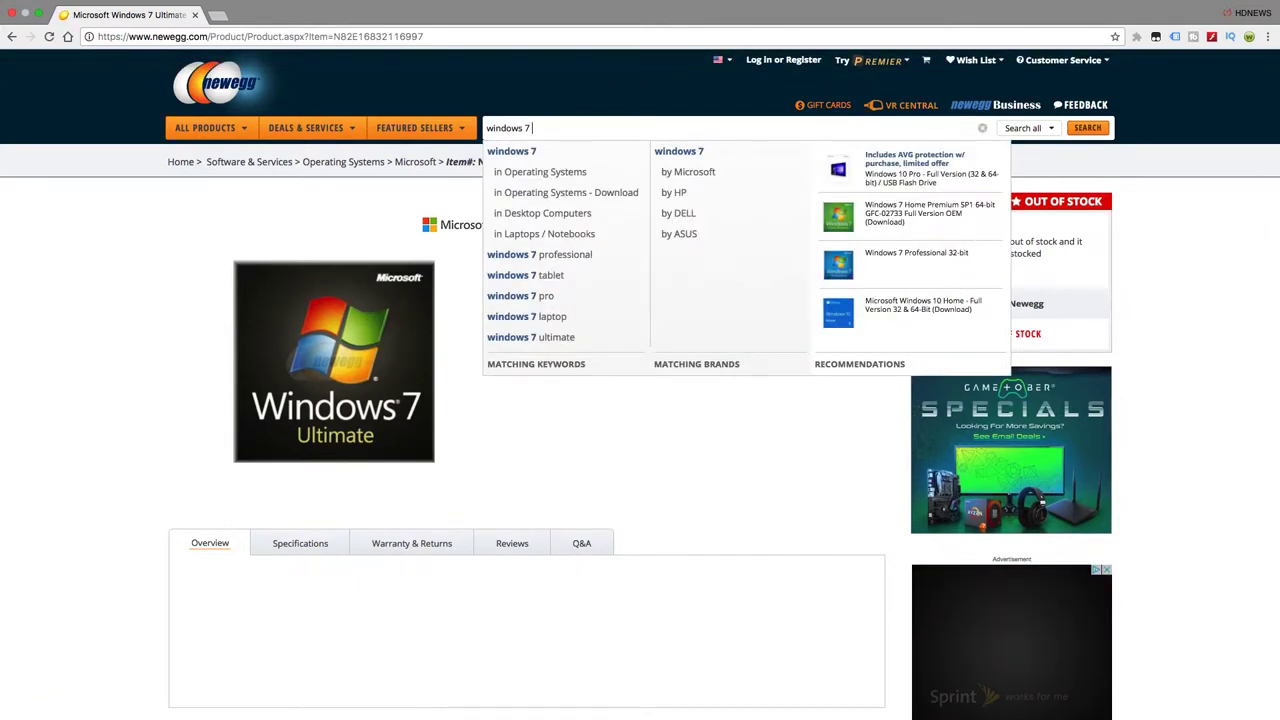
scroll(565, 300, "down", 1)
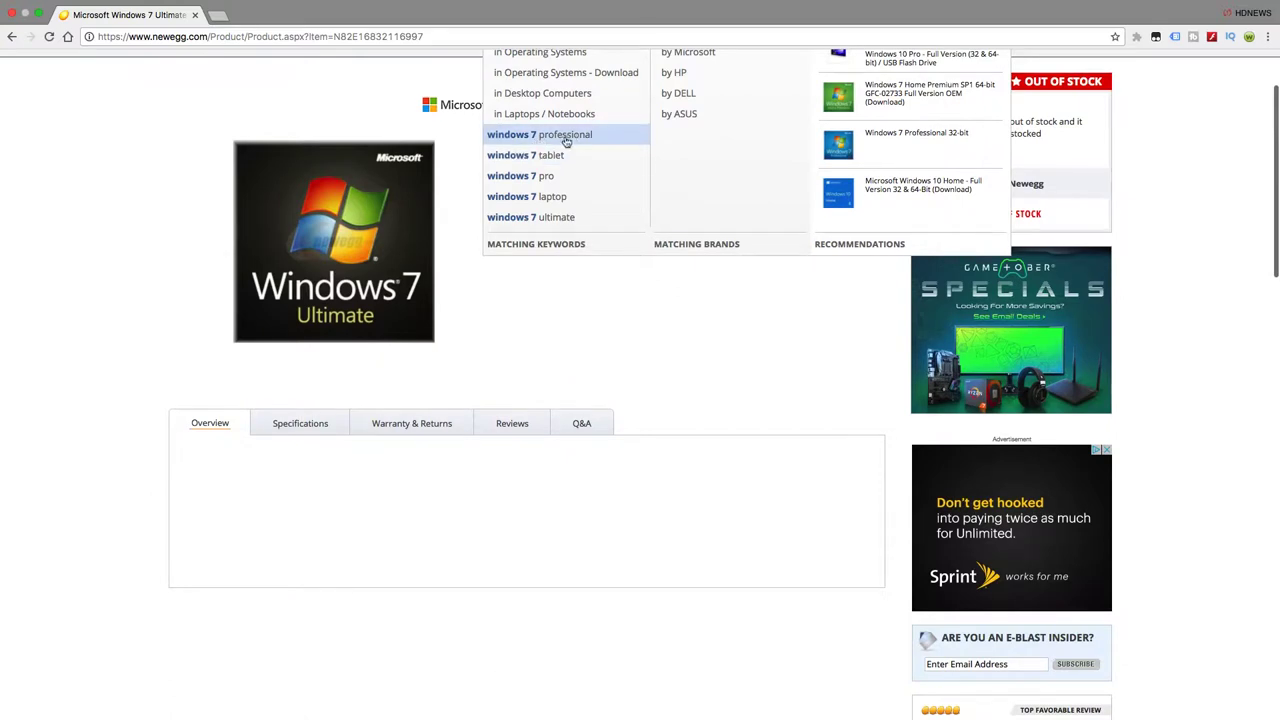
left_click(555, 217)
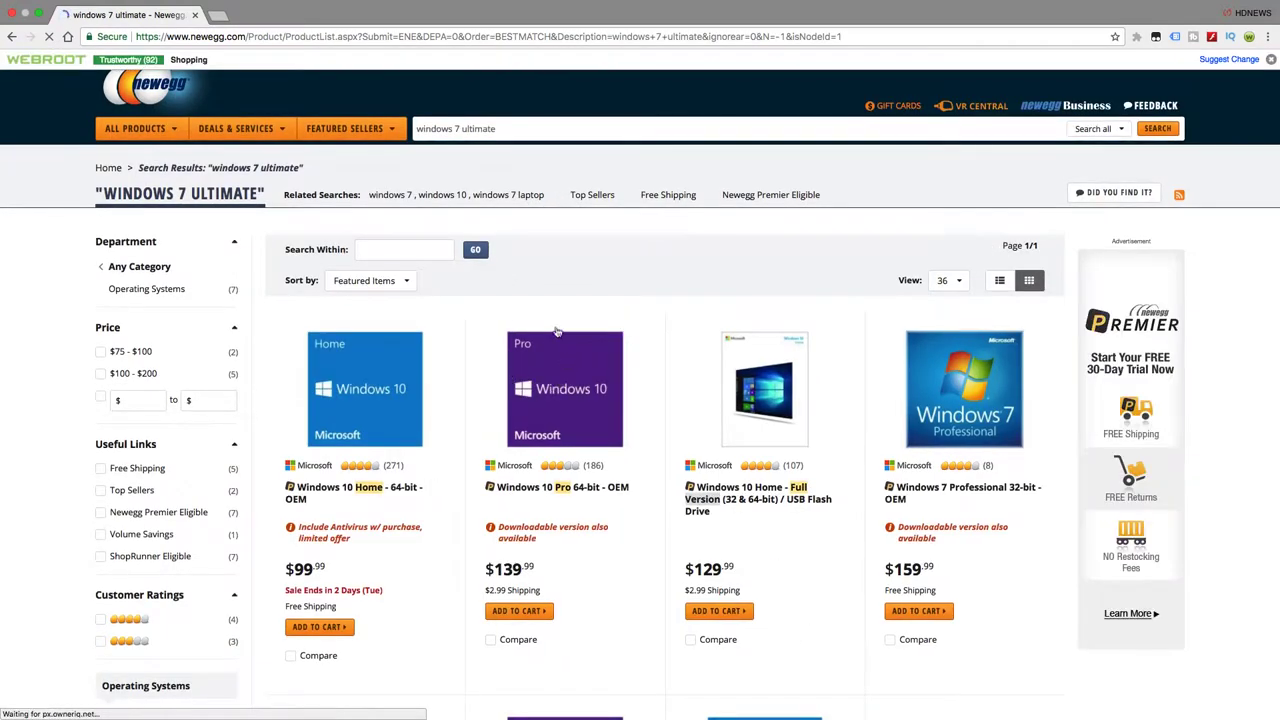
left_click(582, 36)
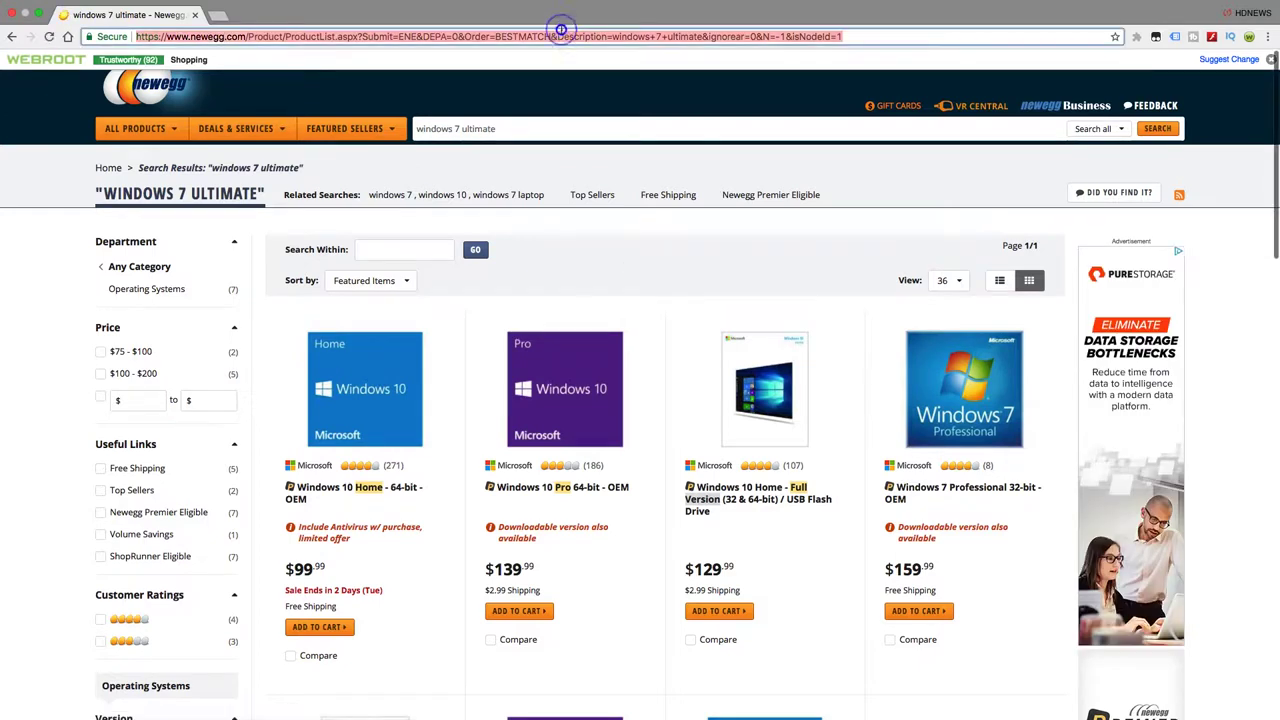
type("kin")
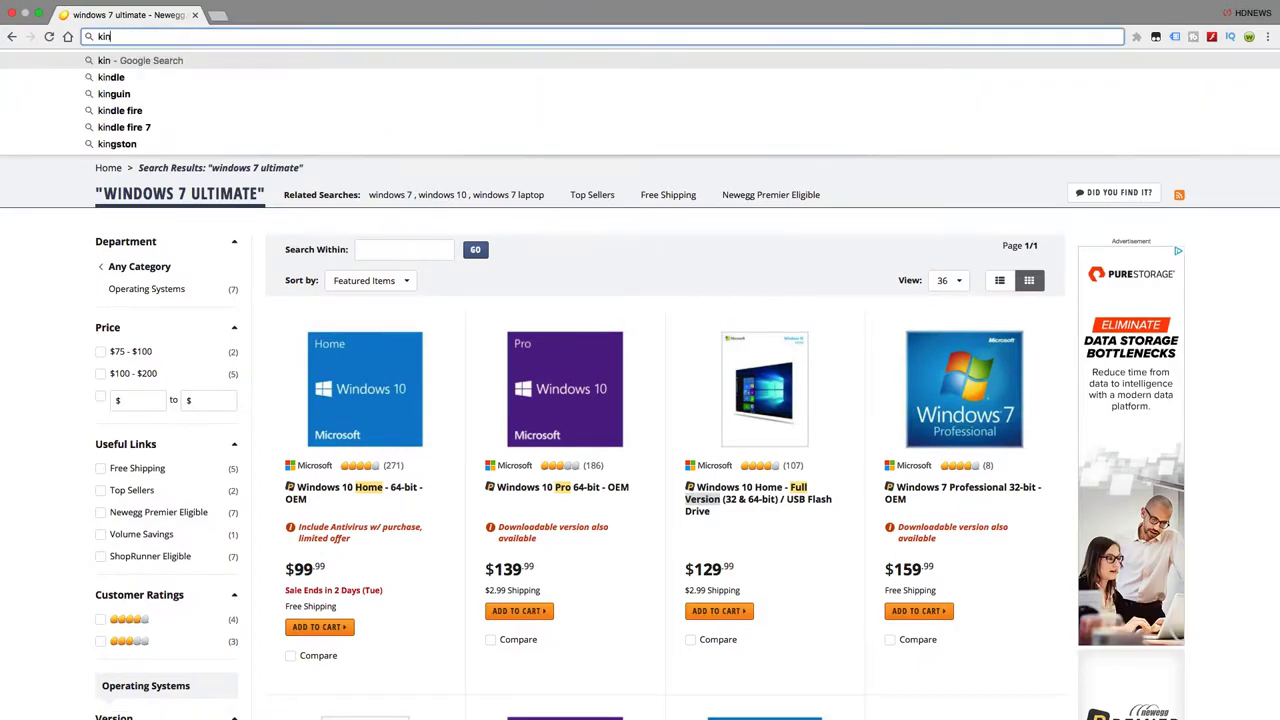
Search Google for 'kinguin', browse kinguin.net's platform menu, then return to the results.
left_click(114, 93)
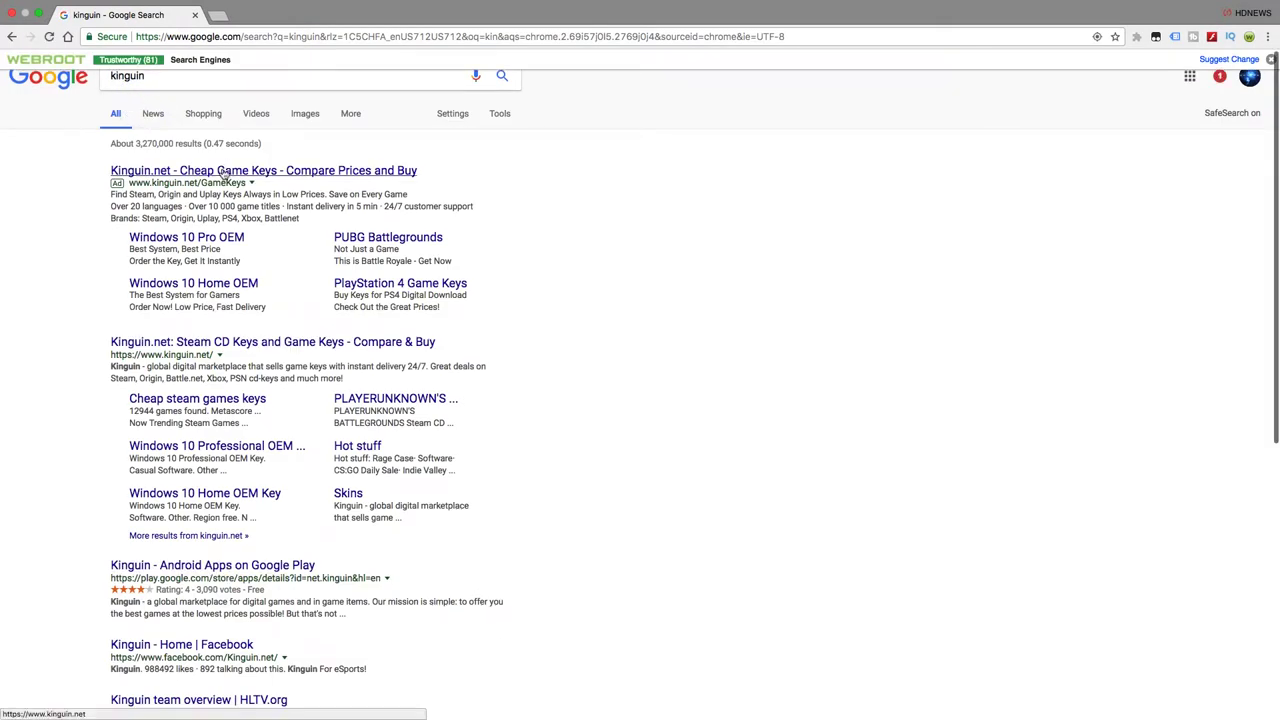
left_click(228, 342)
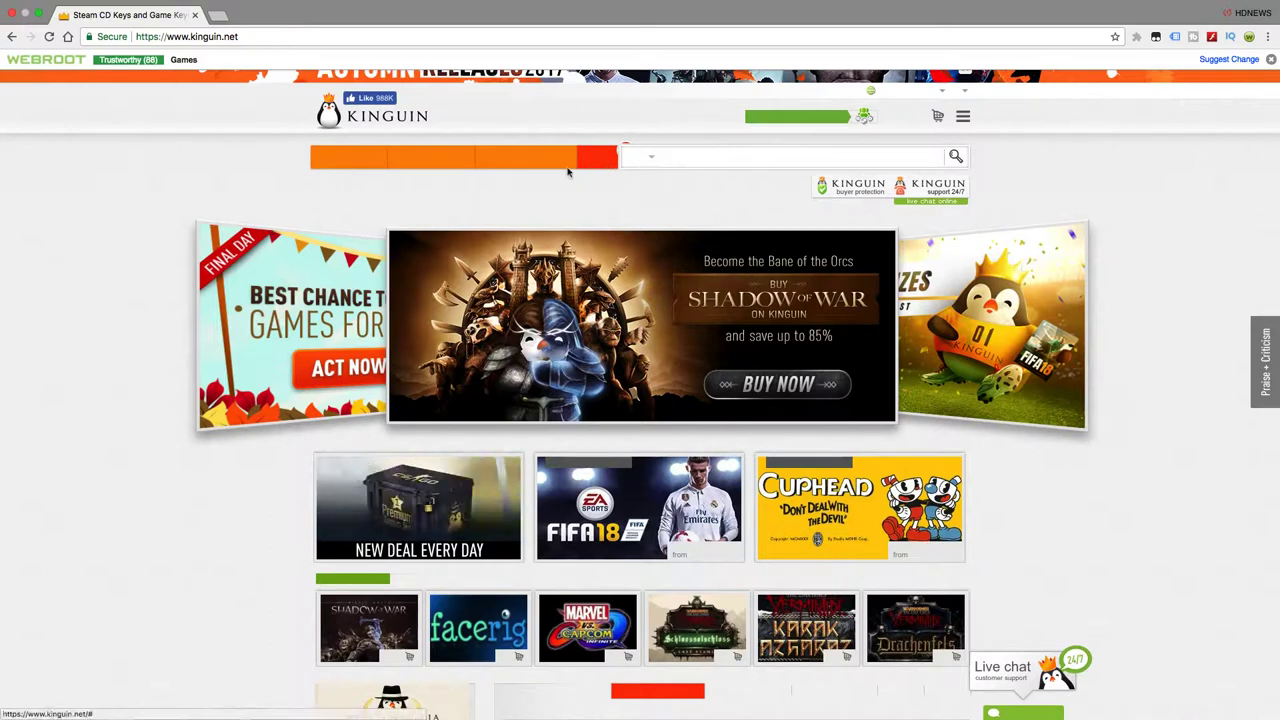
left_click(430, 157)
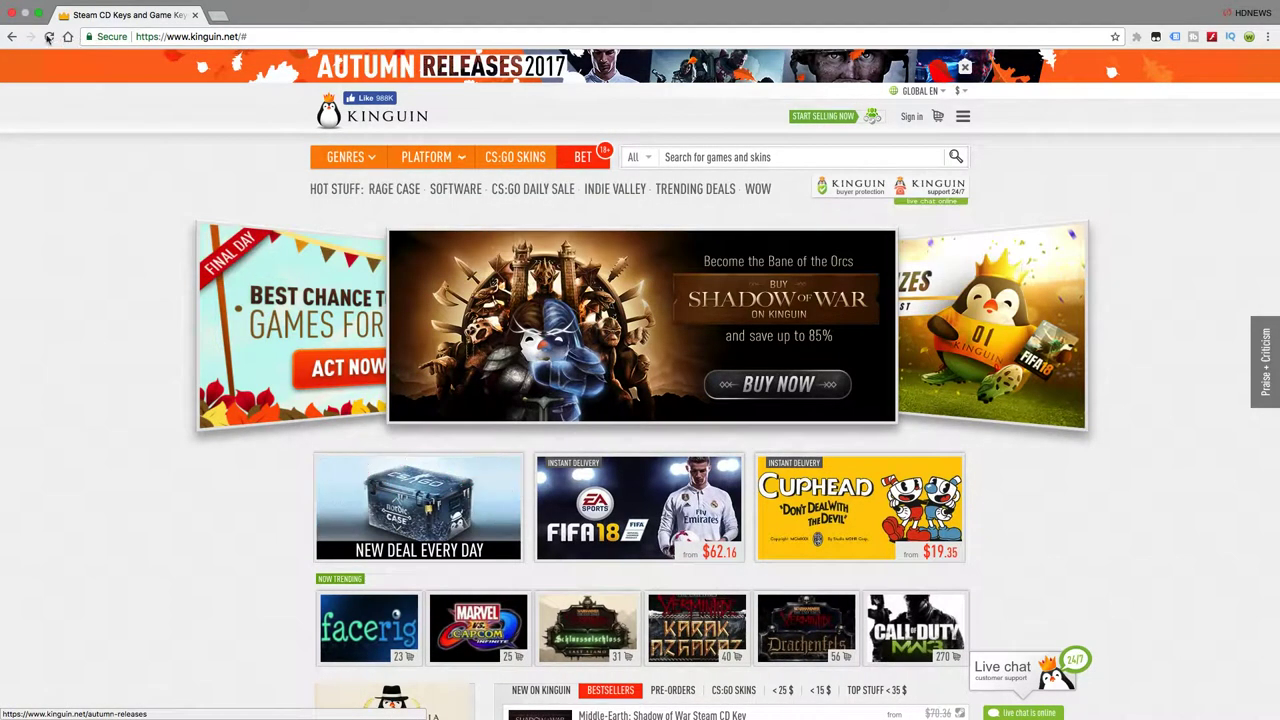
left_click(12, 37)
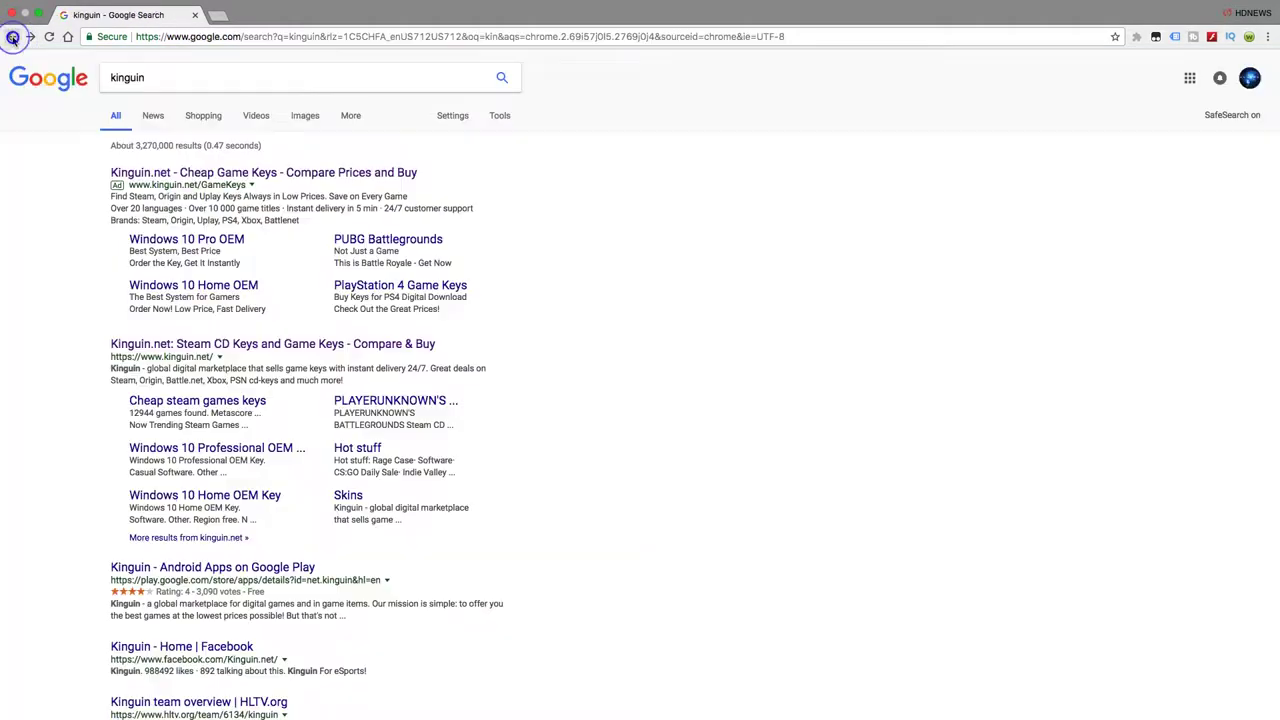
Search 'windows 7 key reddit' and view the Windows 7 Pro key thread and Softwareswap page.
left_click(157, 80)
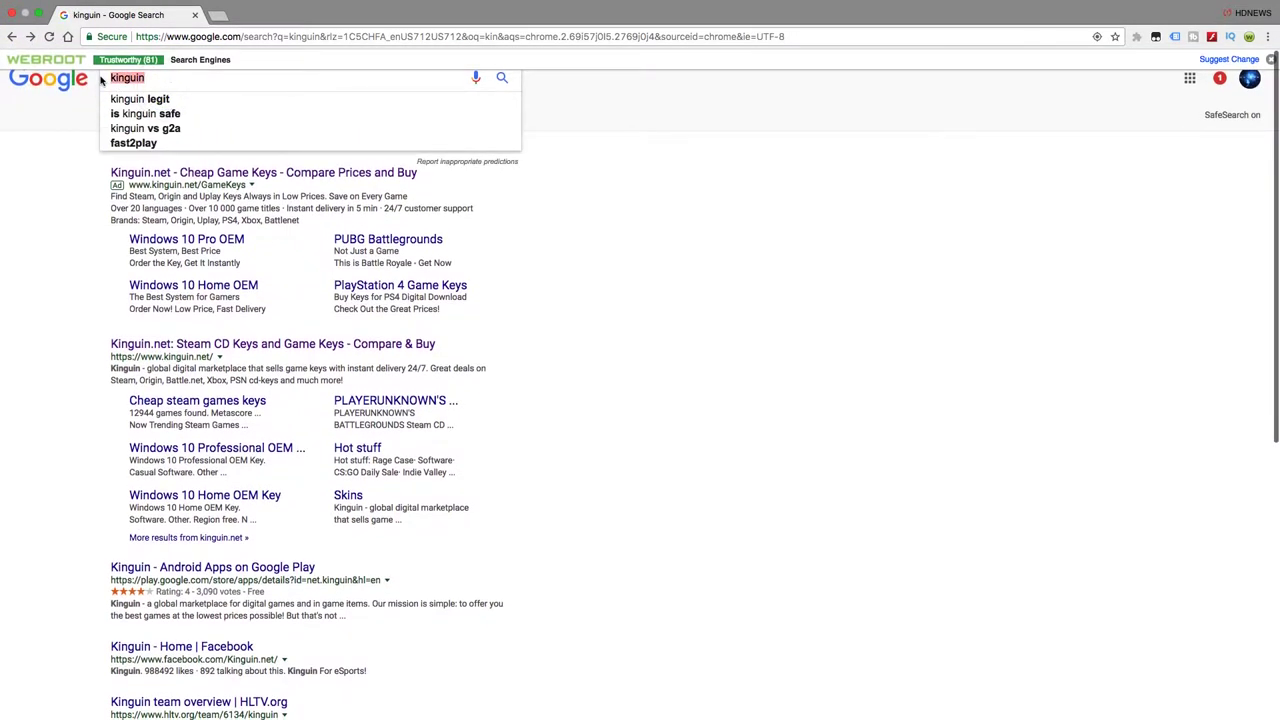
type("windows ")
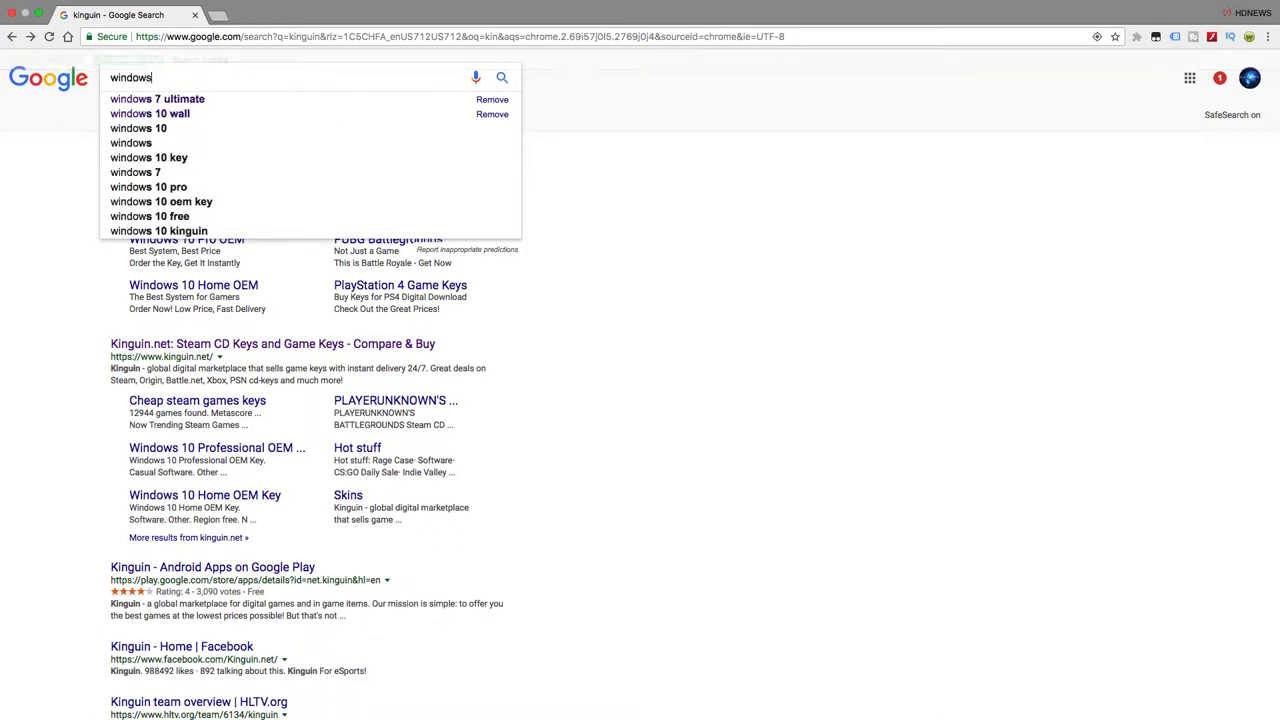
type("7 k")
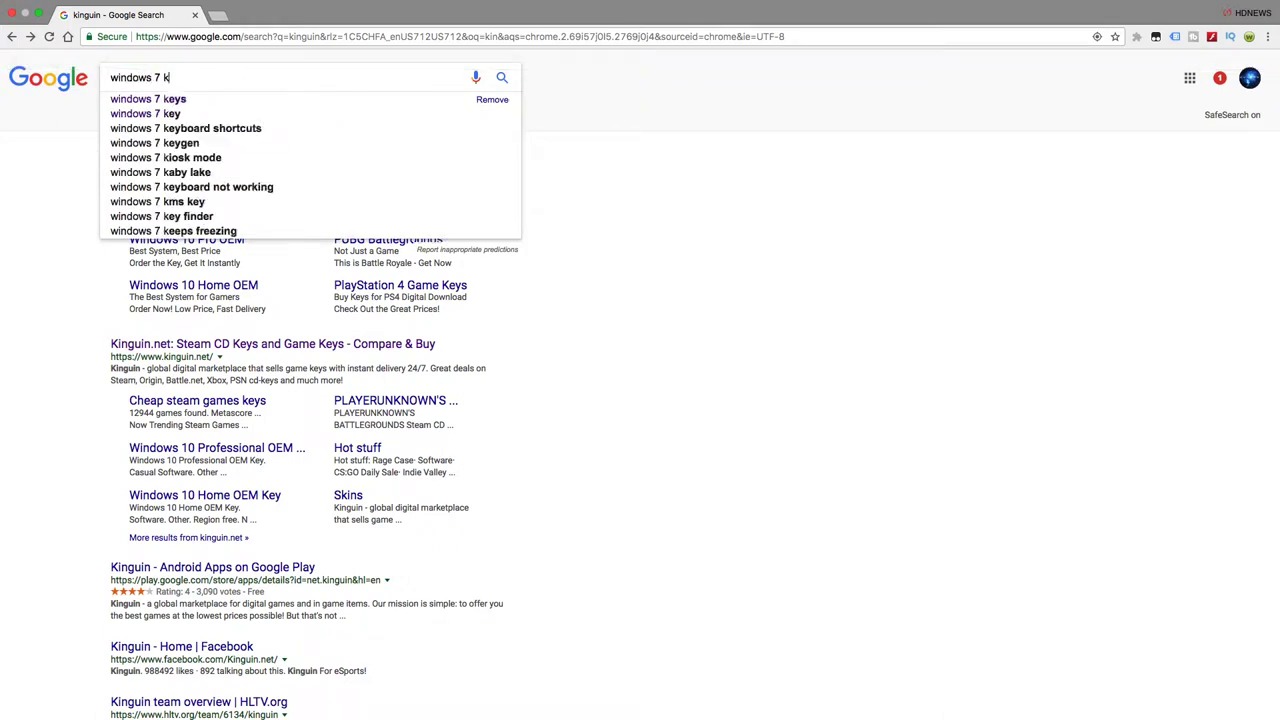
type("ey re")
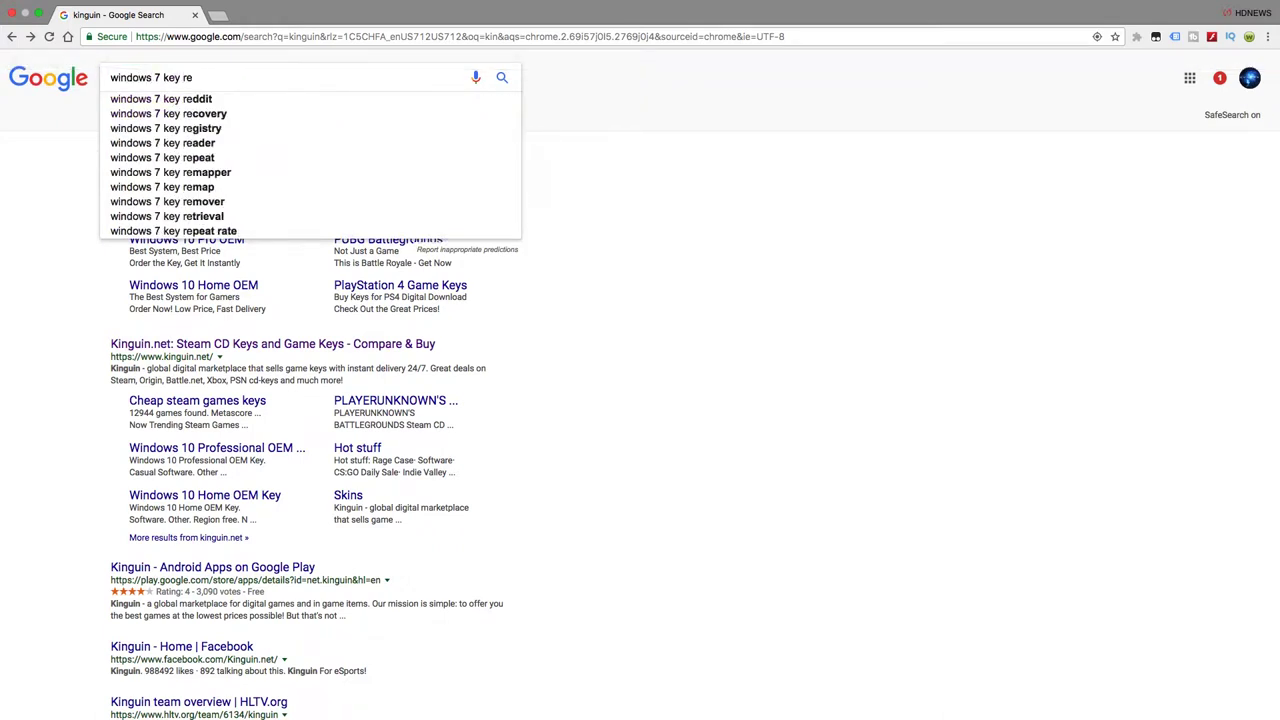
type("dei")
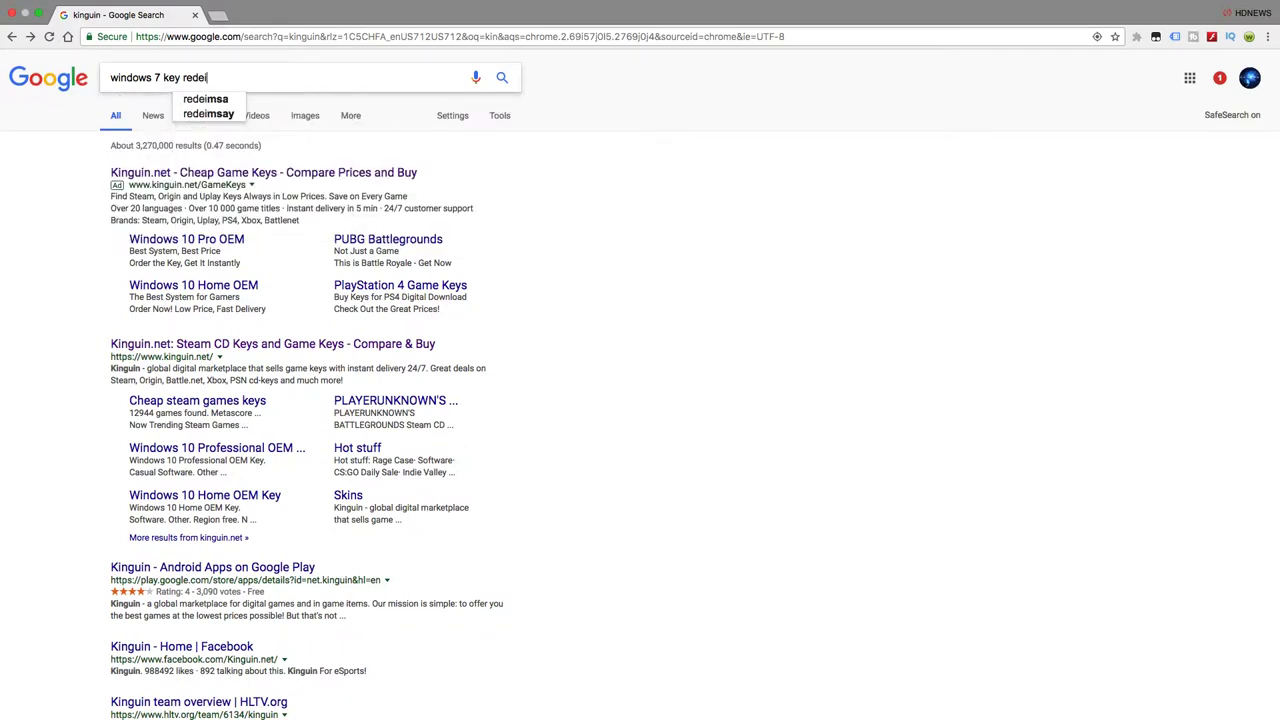
type("t")
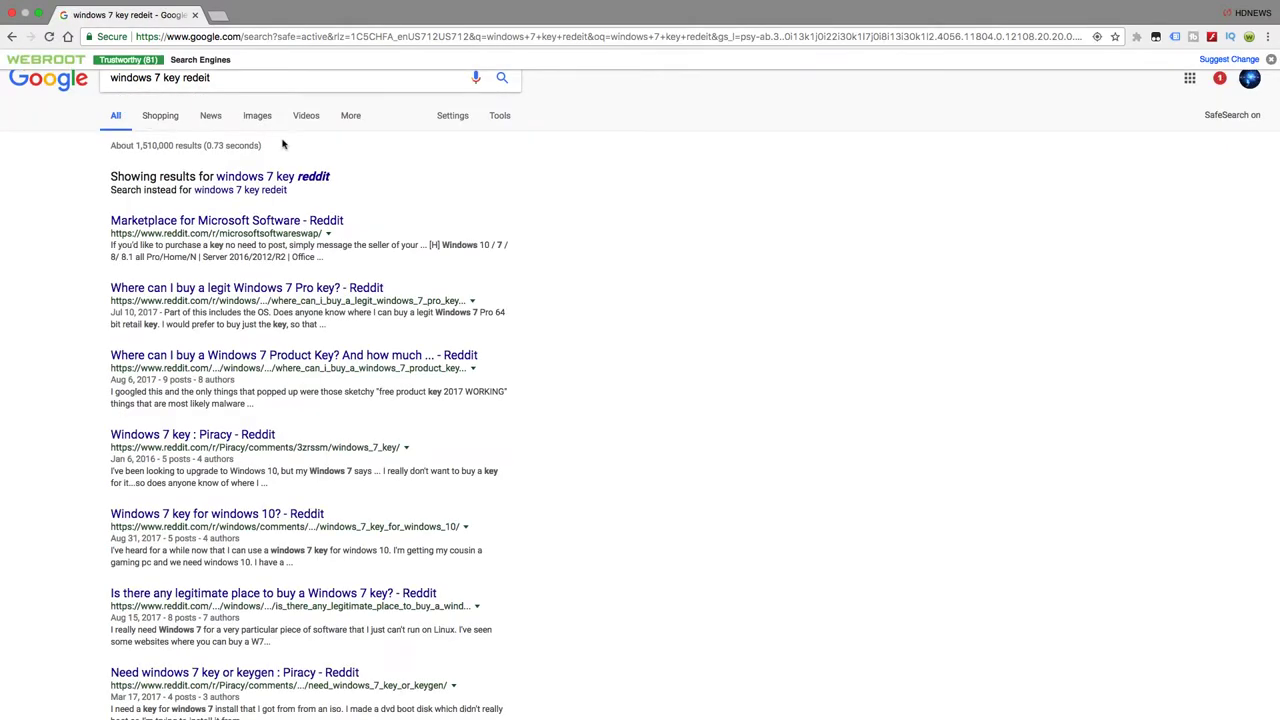
left_click(297, 176)
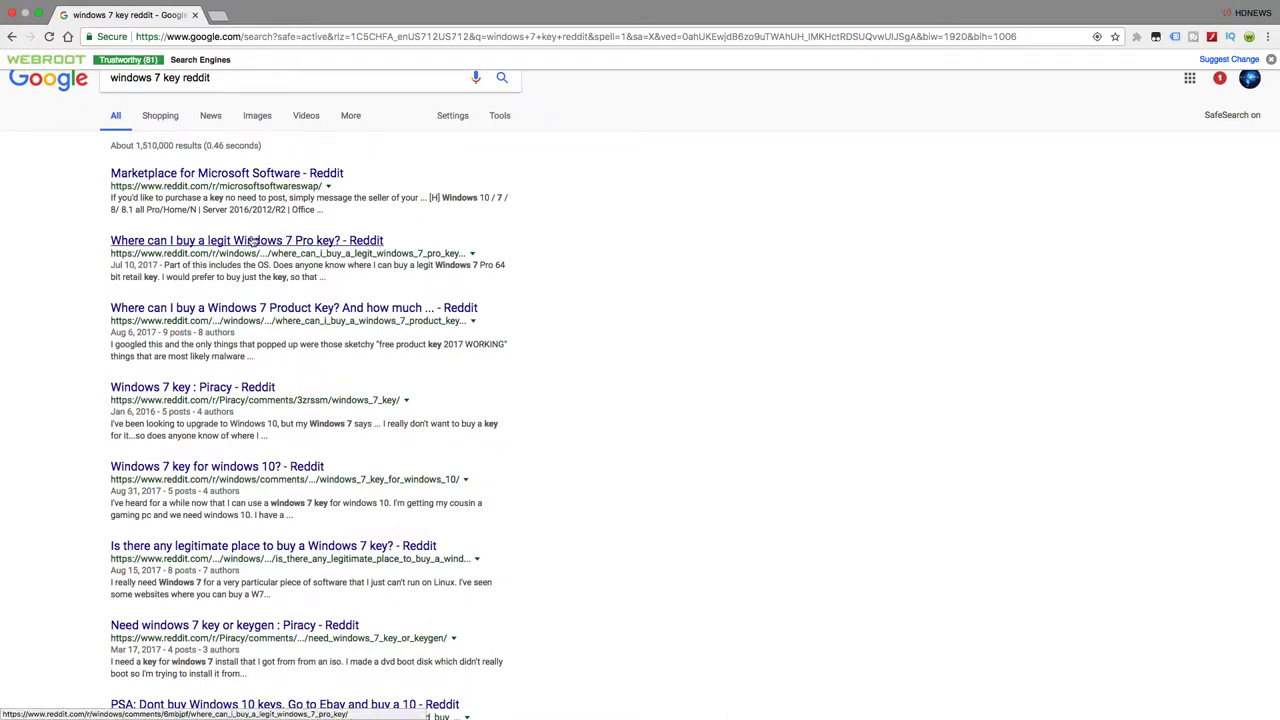
left_click(252, 240)
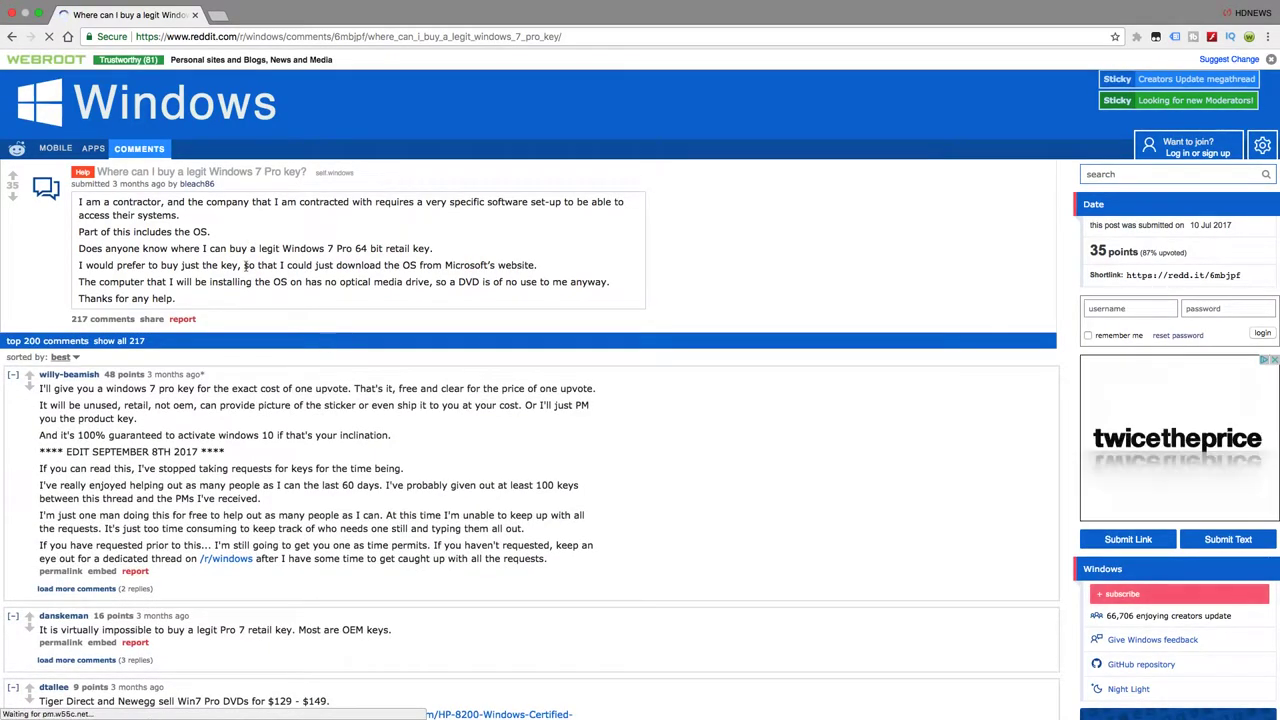
left_click(14, 35)
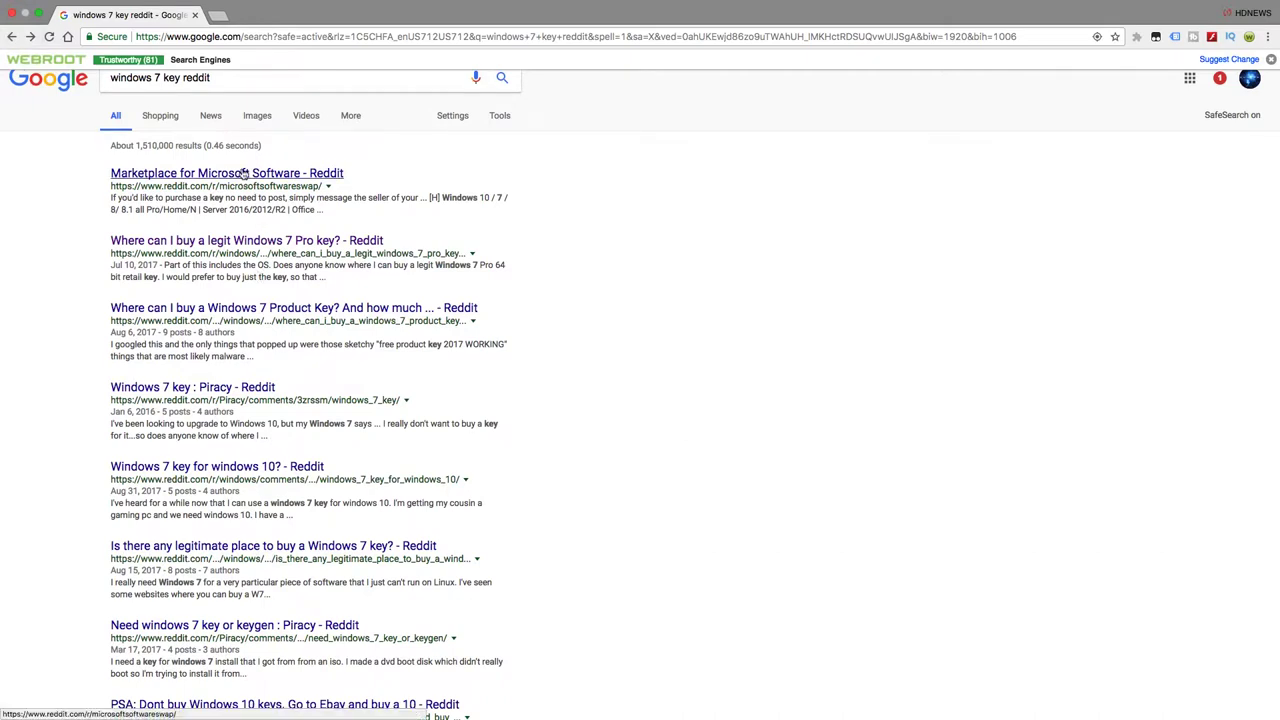
left_click(240, 173)
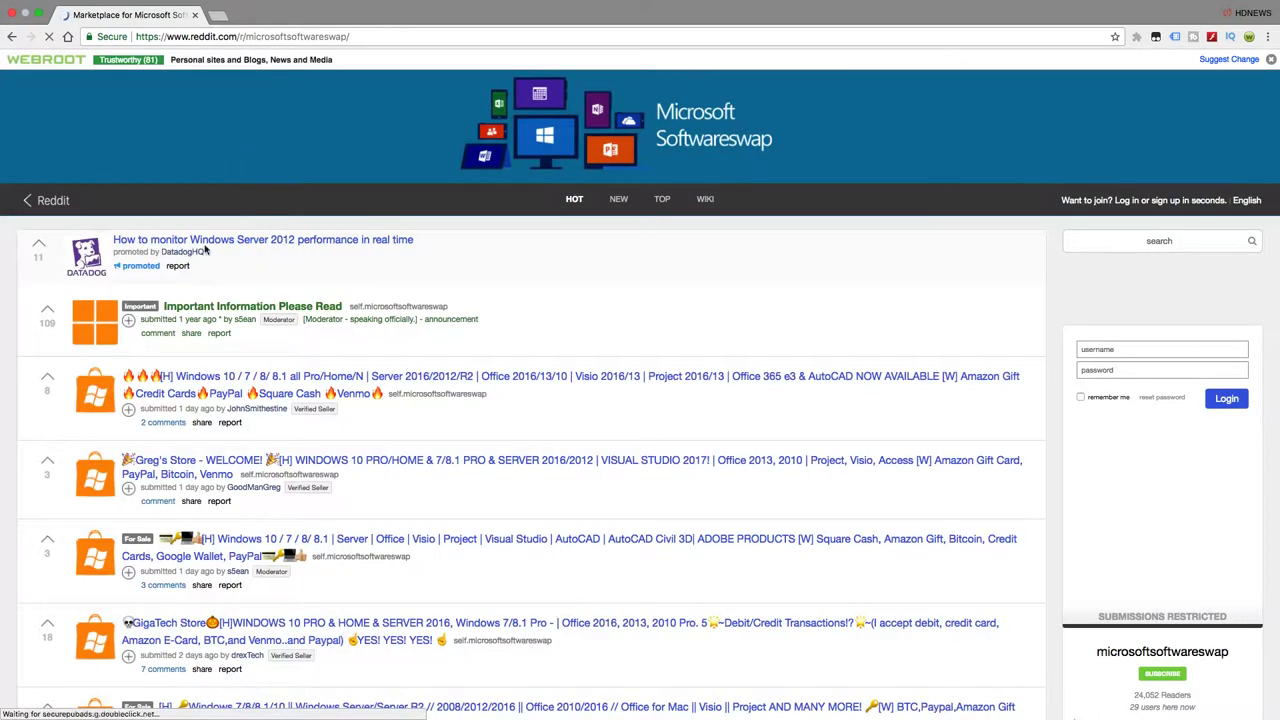
left_click(14, 36)
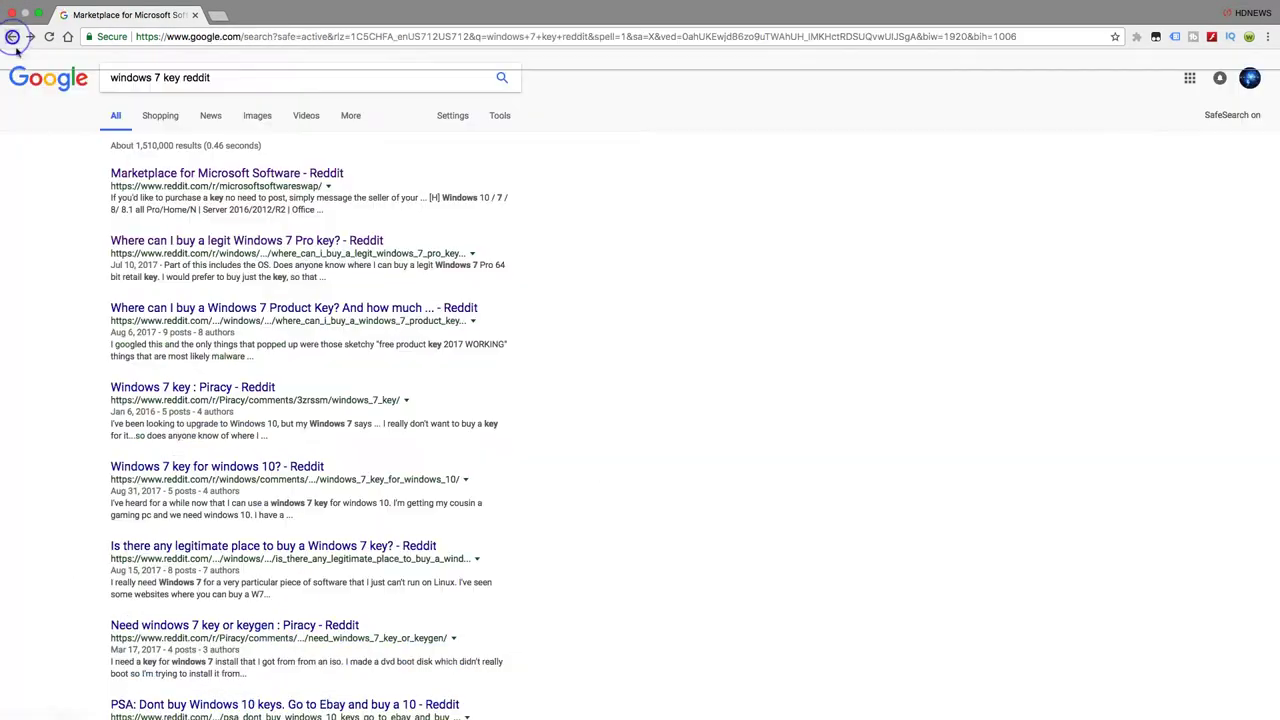
scroll(217, 260, "down", 5)
scroll(217, 260, "down", 1)
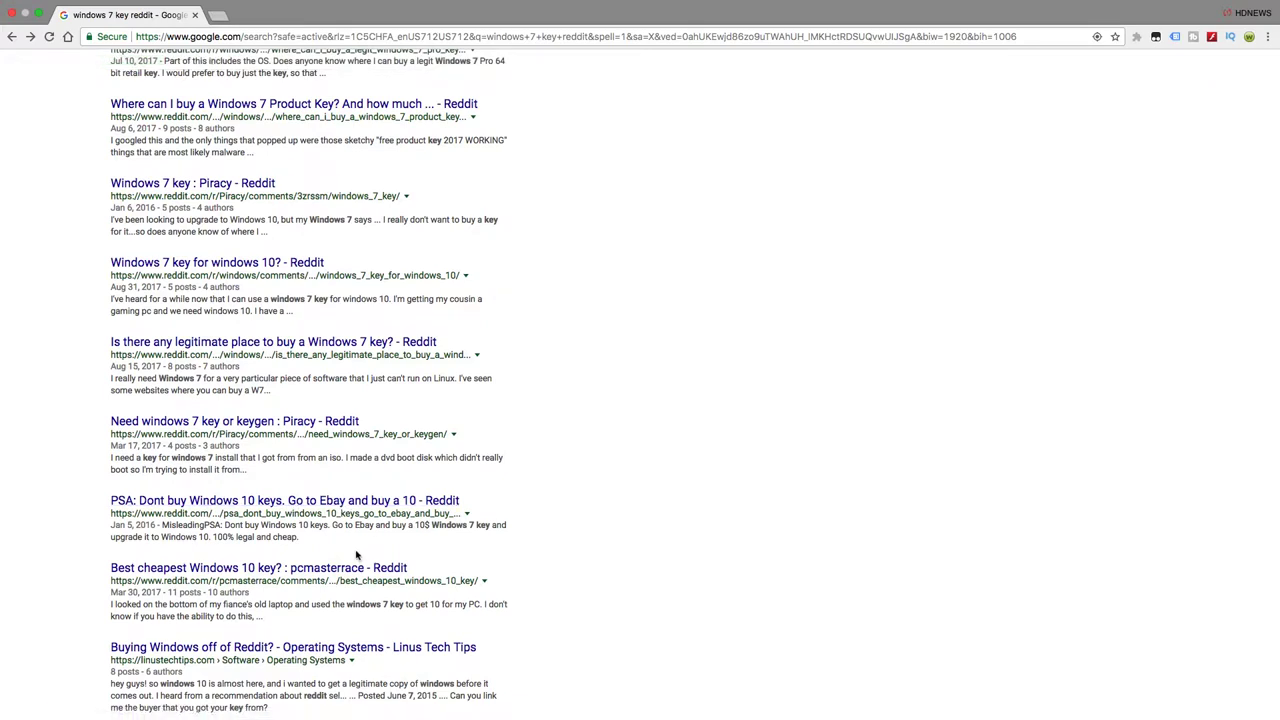
scroll(357, 554, "down", 1)
scroll(346, 538, "down", 5)
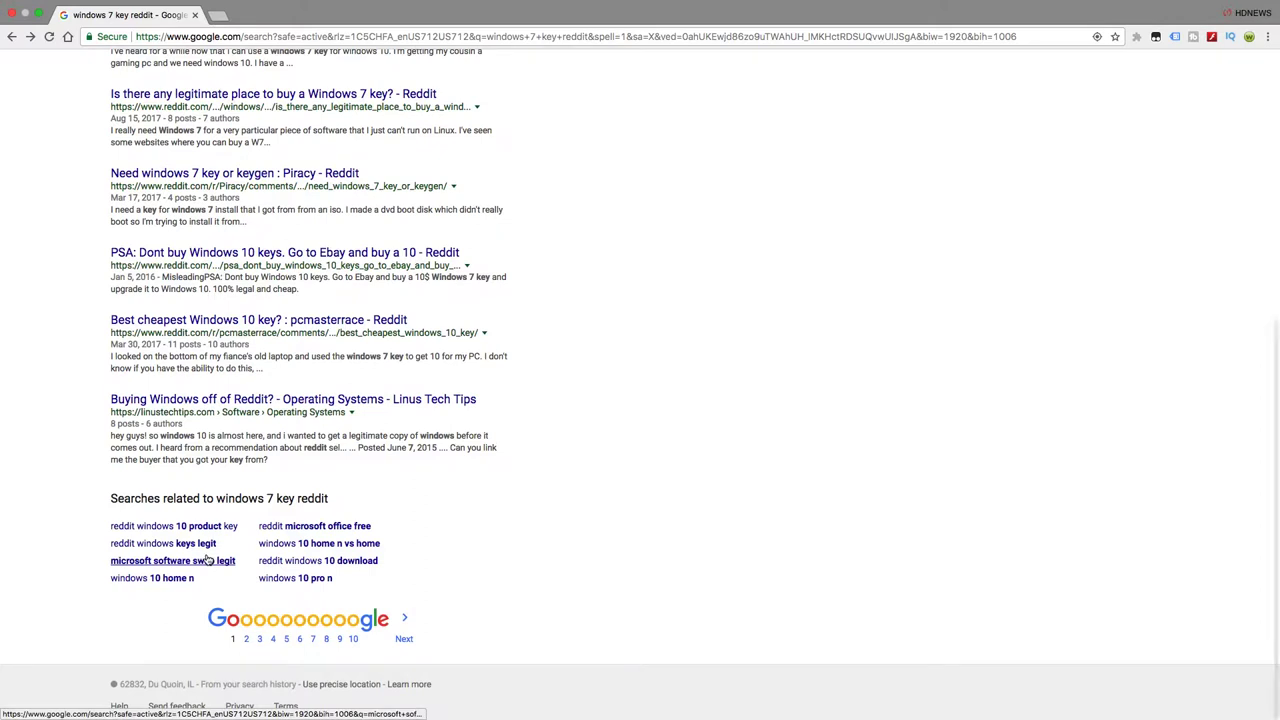
Follow the related searches 'reddit windows keys legit', then 'microsoftsoftwareswap legit'.
left_click(196, 543)
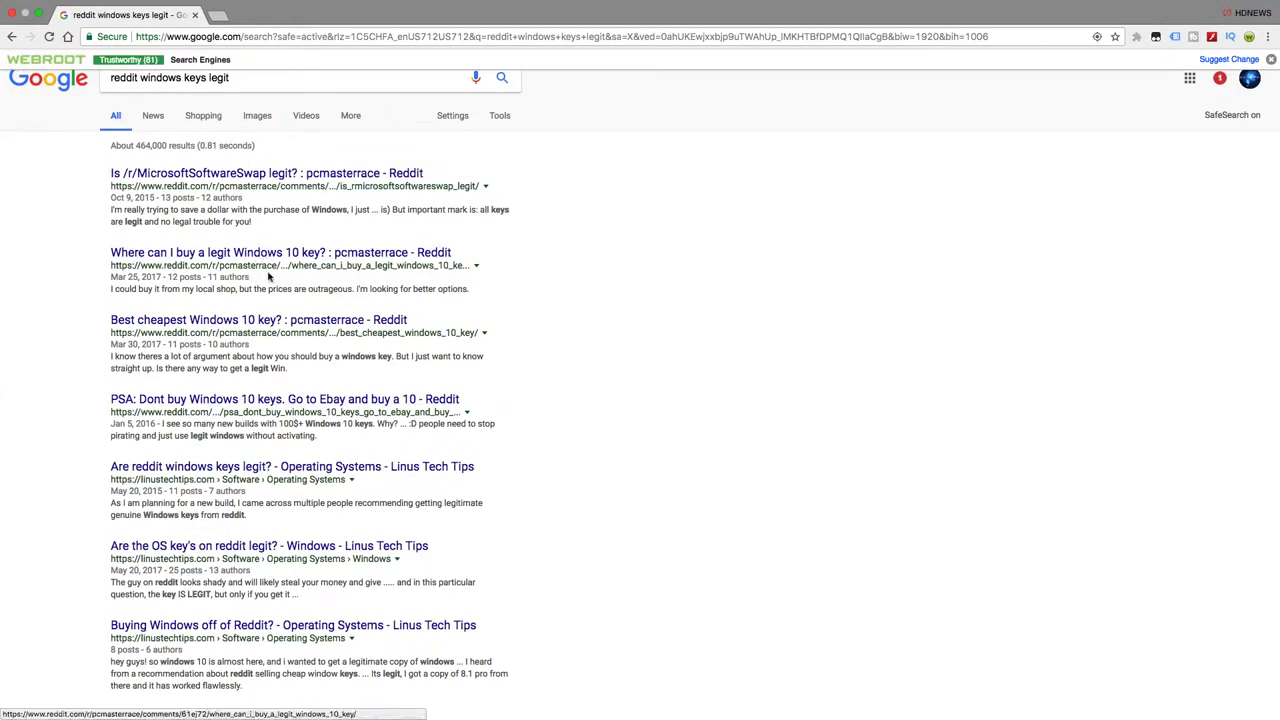
scroll(287, 279, "down", 3)
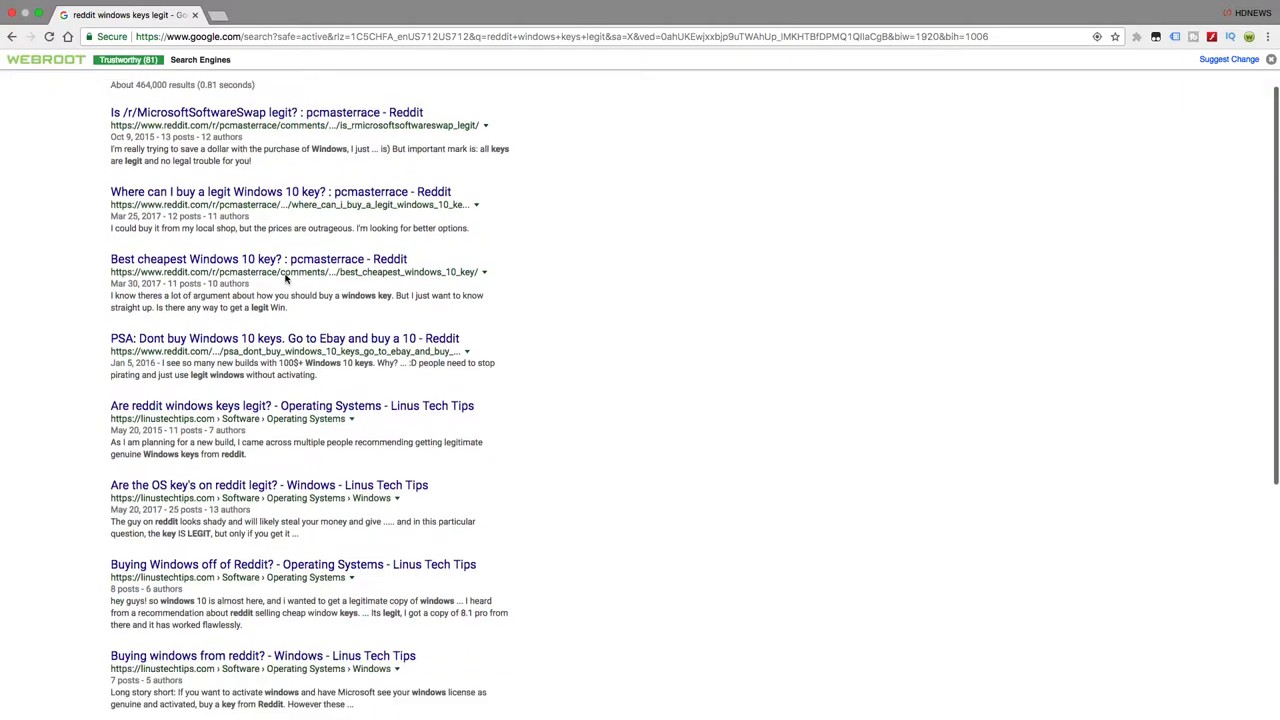
scroll(287, 279, "down", 2)
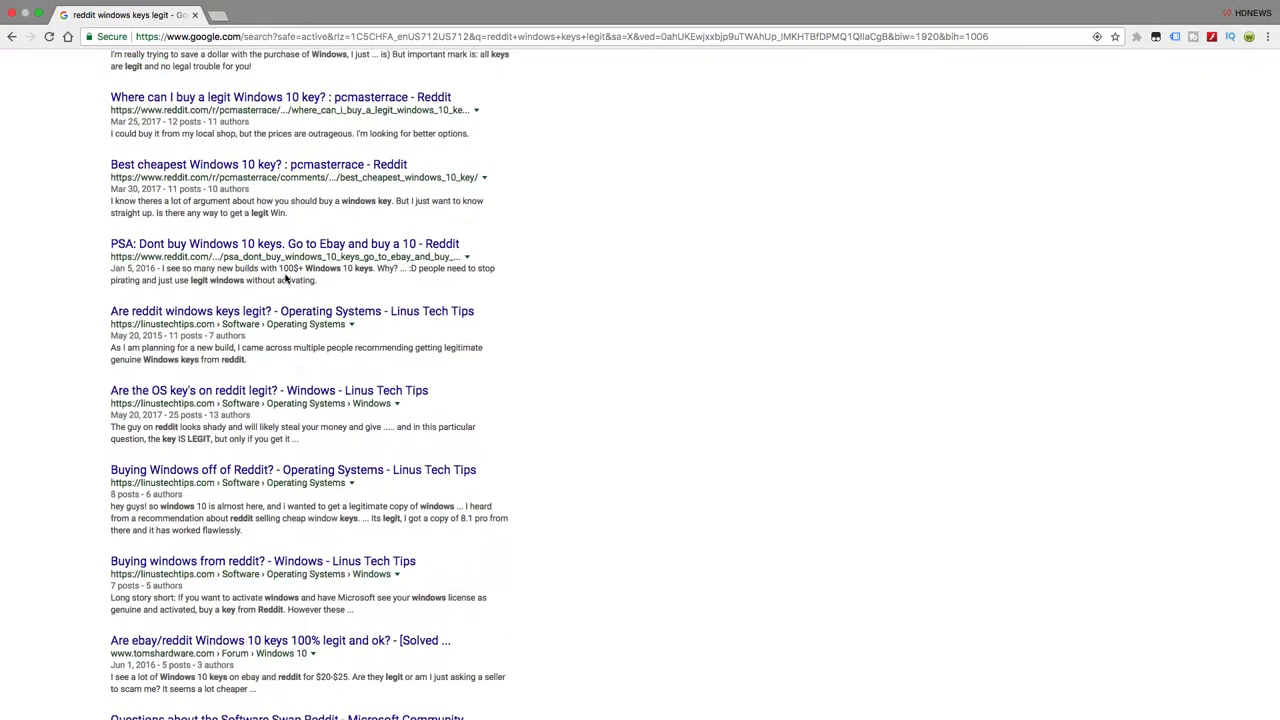
scroll(297, 347, "down", 3)
scroll(297, 347, "down", 2)
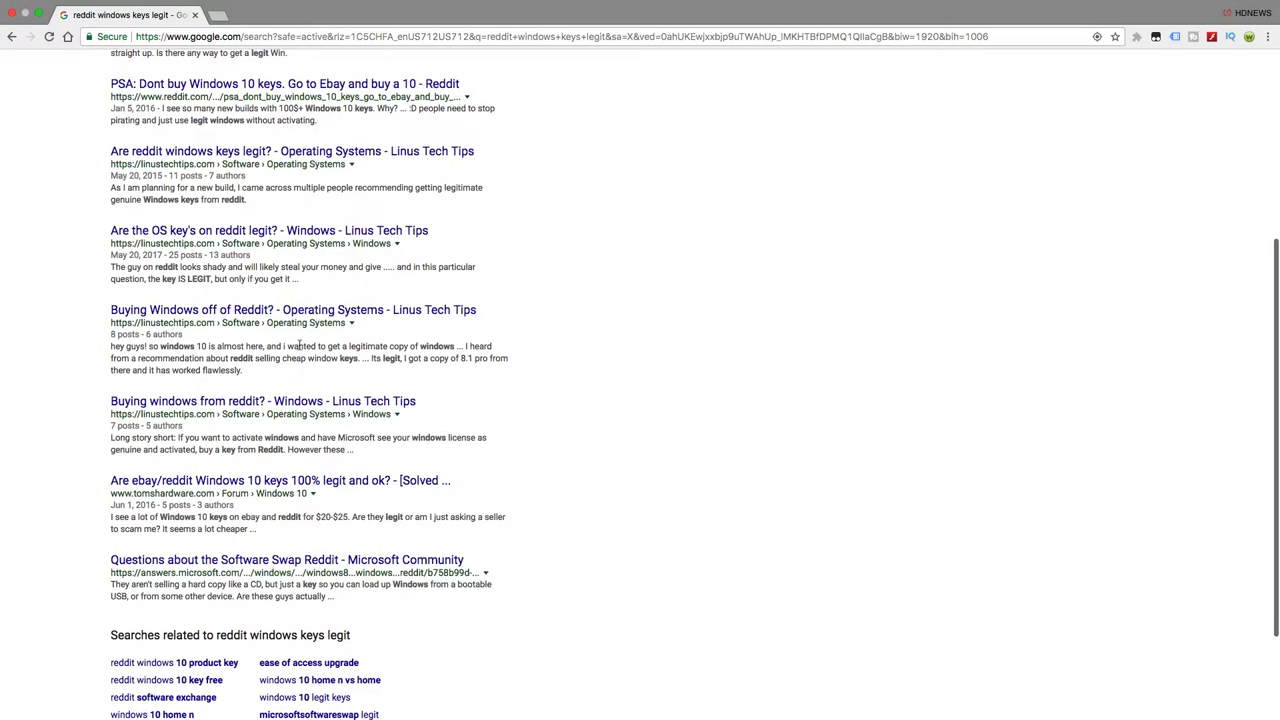
scroll(308, 357, "down", 3)
scroll(308, 357, "down", 2)
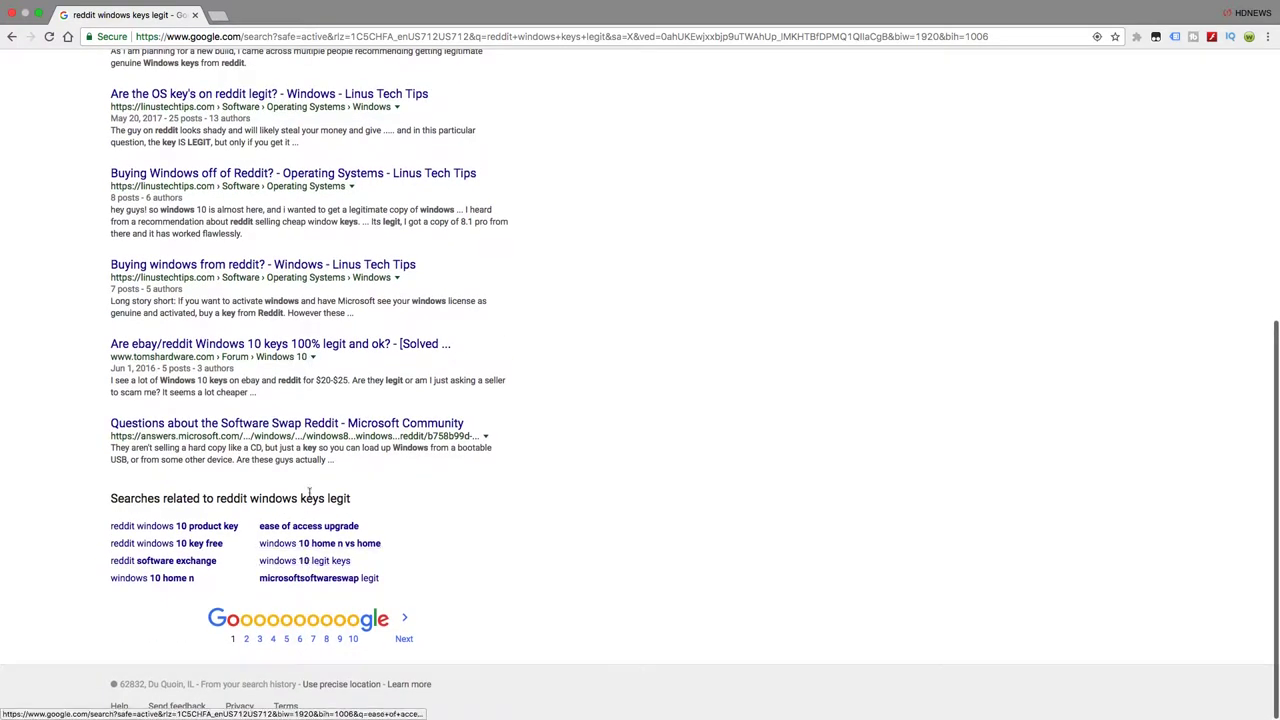
left_click(318, 578)
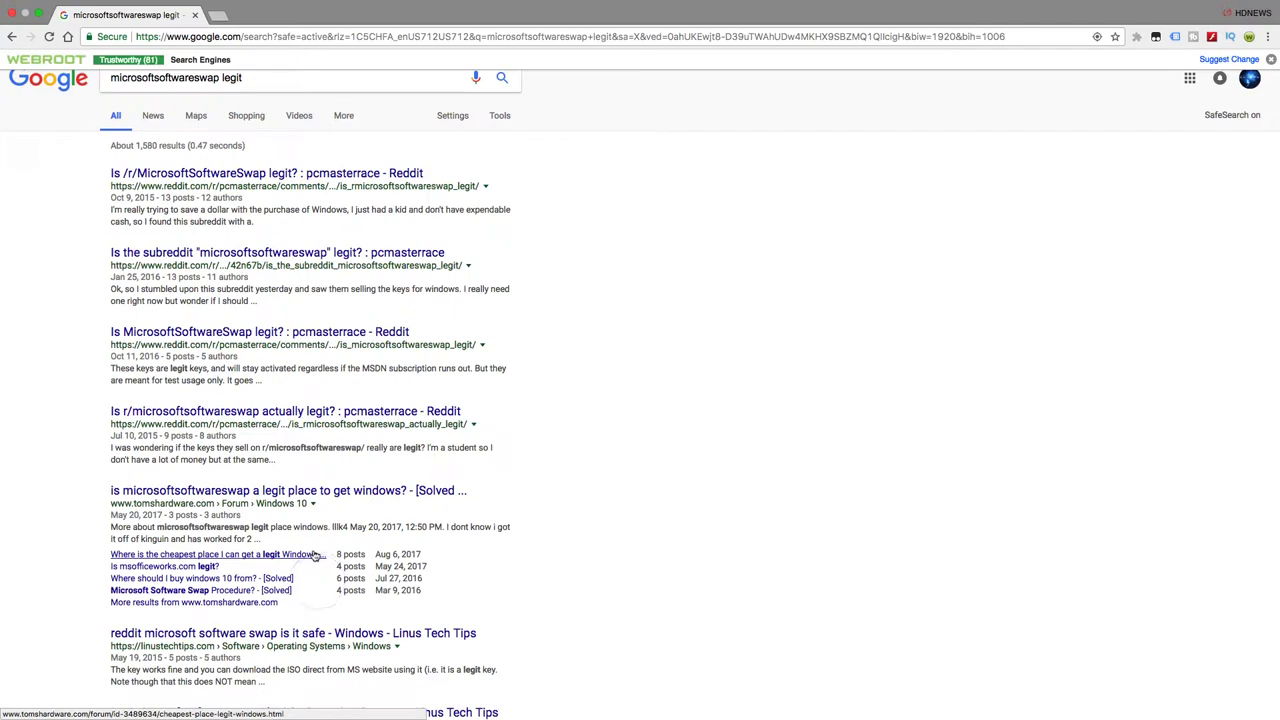
left_click(232, 173)
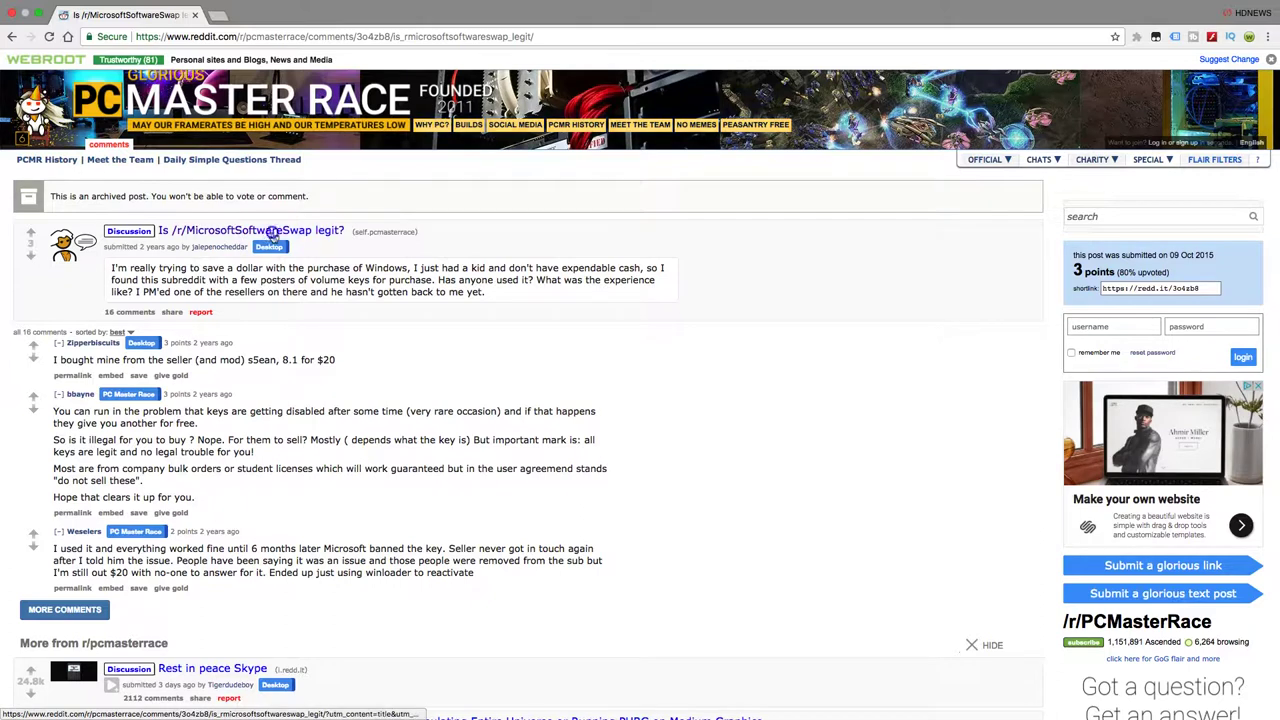
left_click(267, 235)
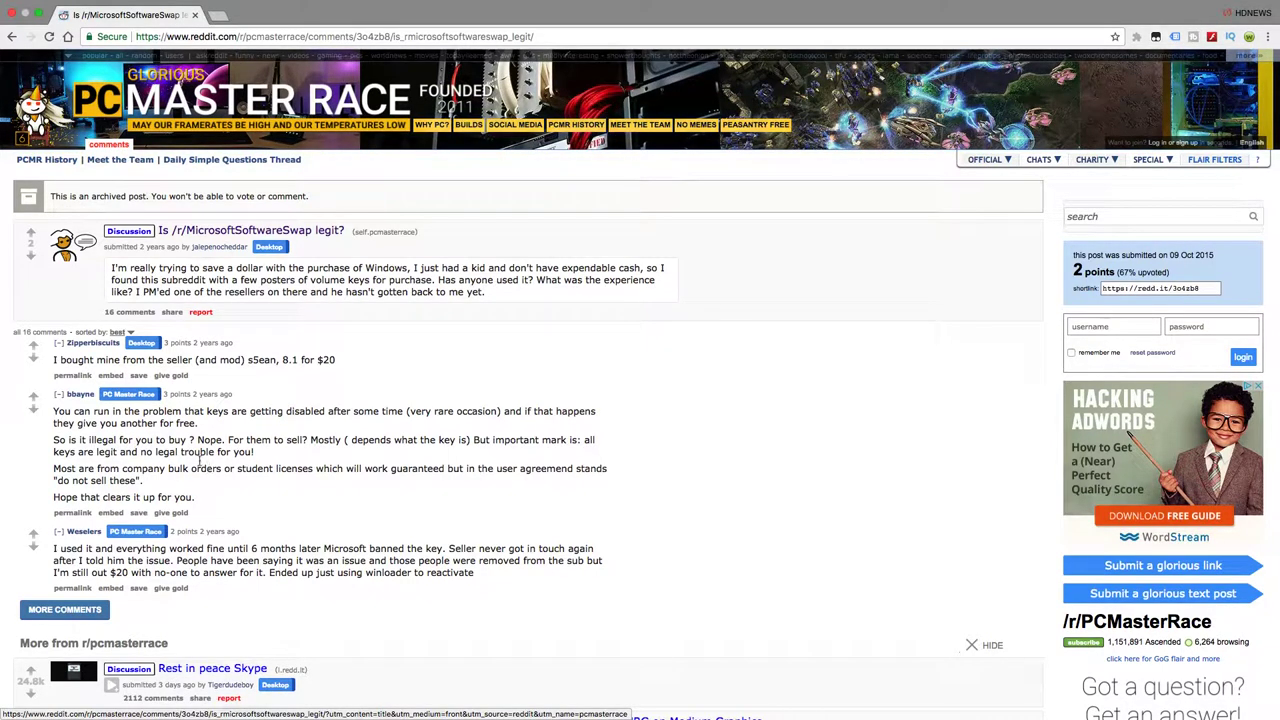
left_click(10, 36)
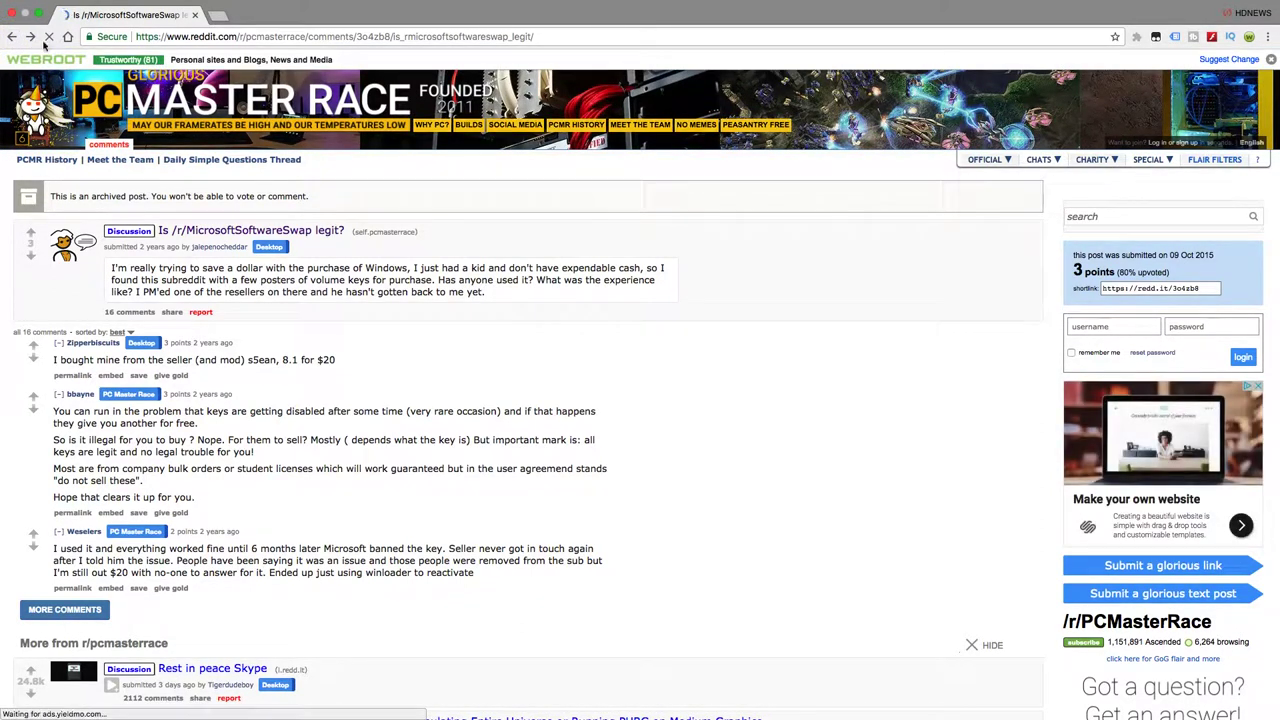
left_click(12, 36)
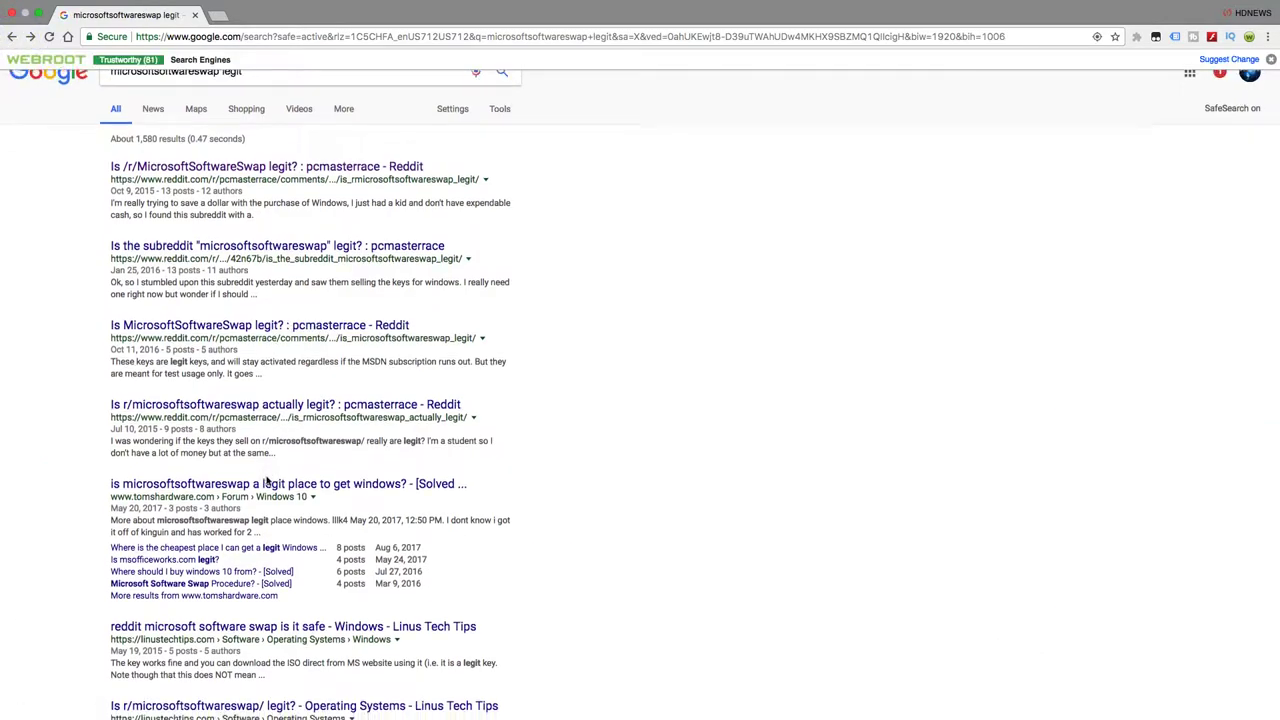
scroll(262, 477, "down", 5)
scroll(262, 477, "down", 3)
scroll(266, 478, "down", 3)
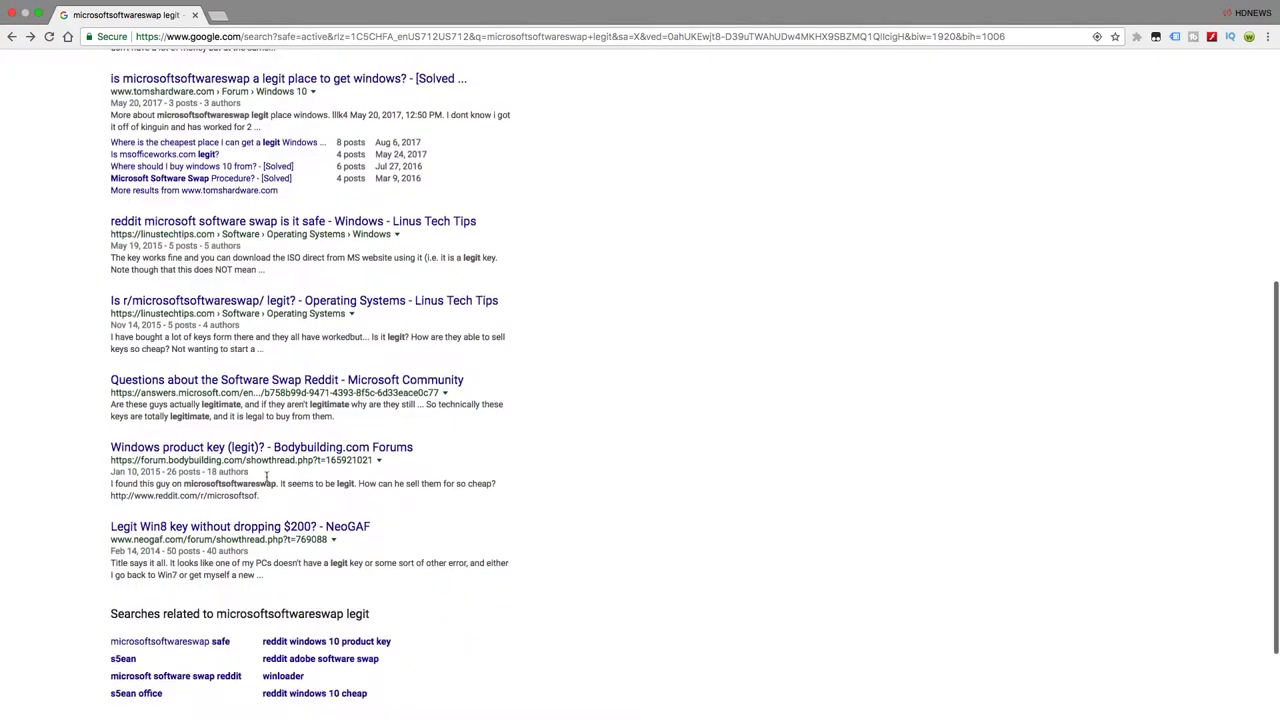
scroll(266, 478, "up", 10)
Replace the Google query with 'windows 7 ultimate dvd' and run the search.
left_click_drag(244, 78, 197, 78)
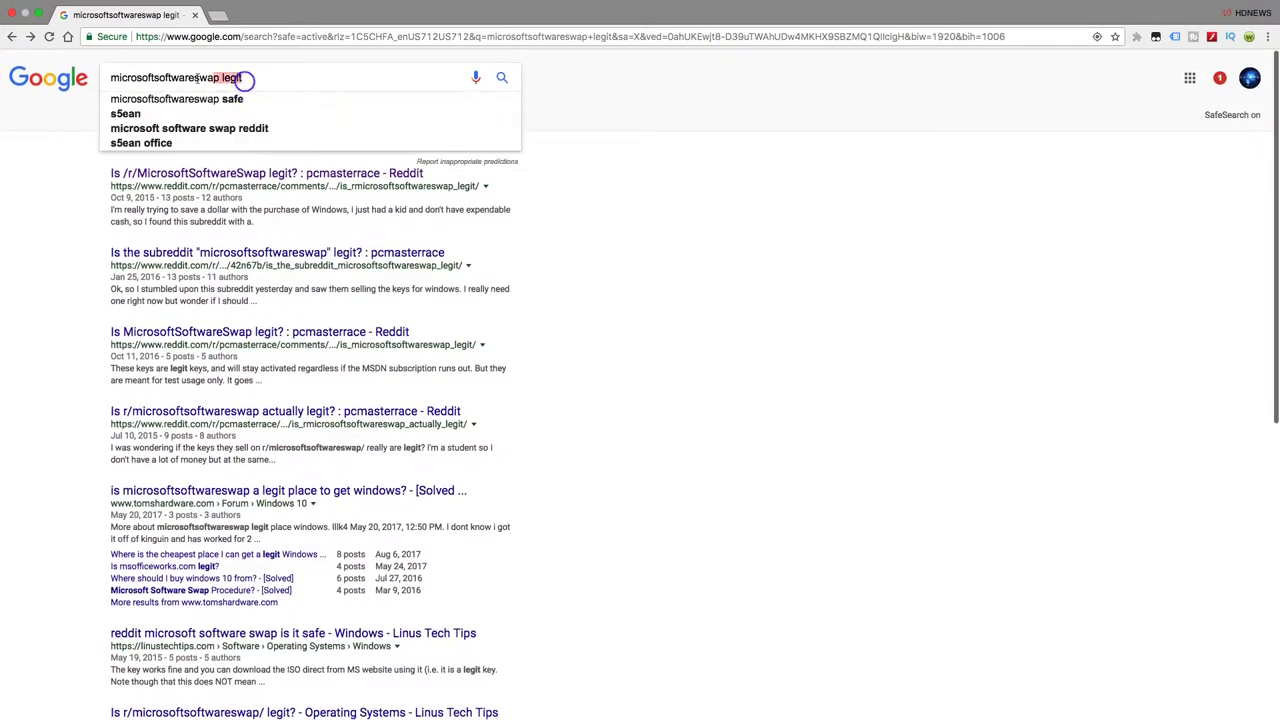
type("wi")
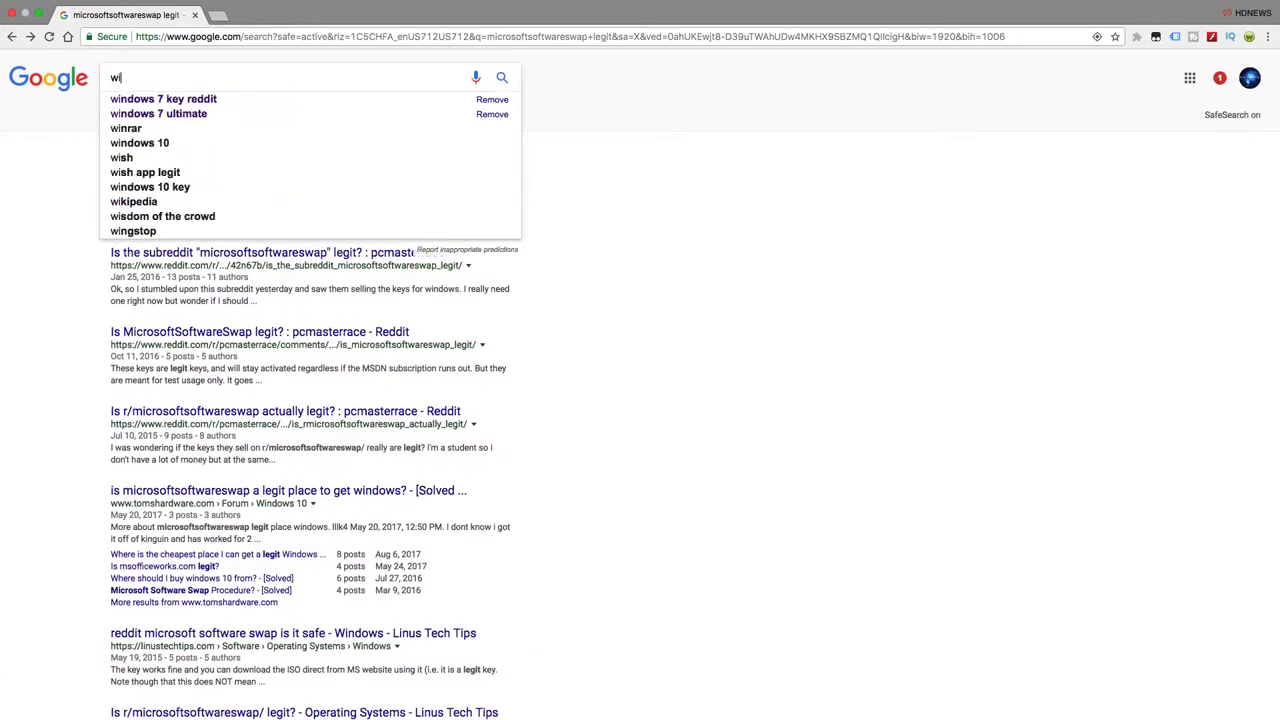
type("ndows ")
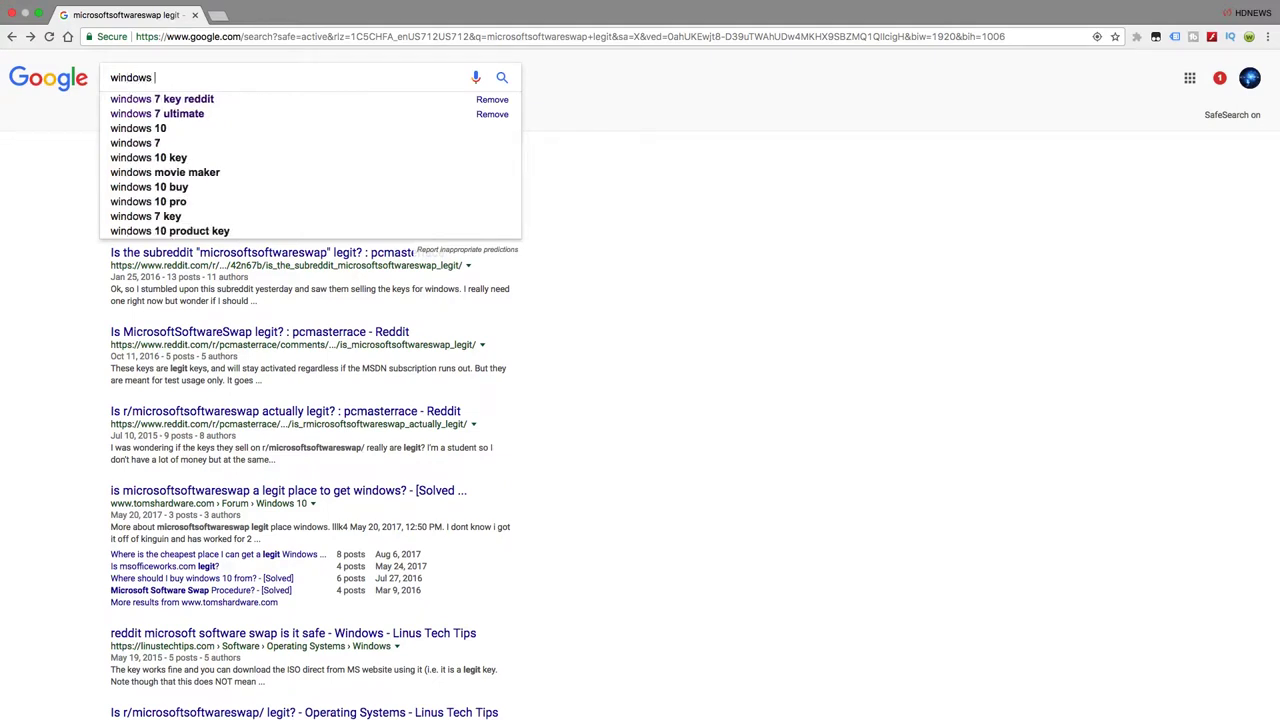
type("7 u")
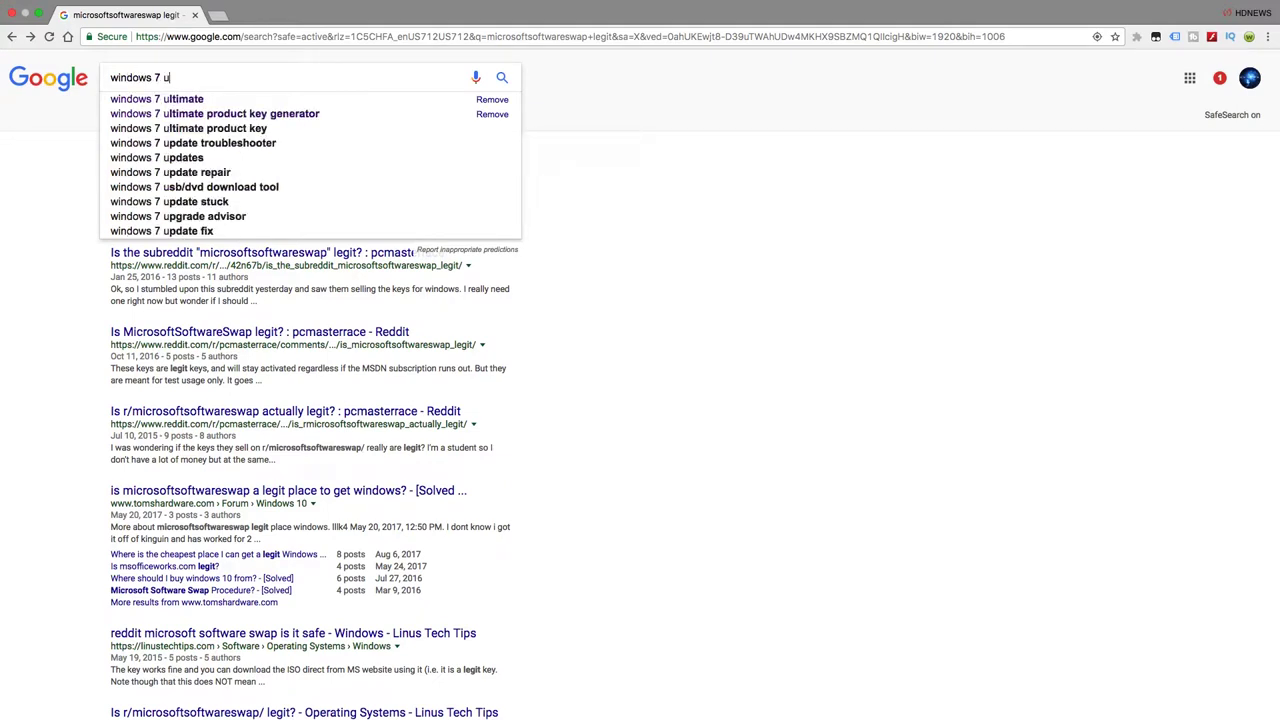
left_click(185, 100)
left_click(227, 80)
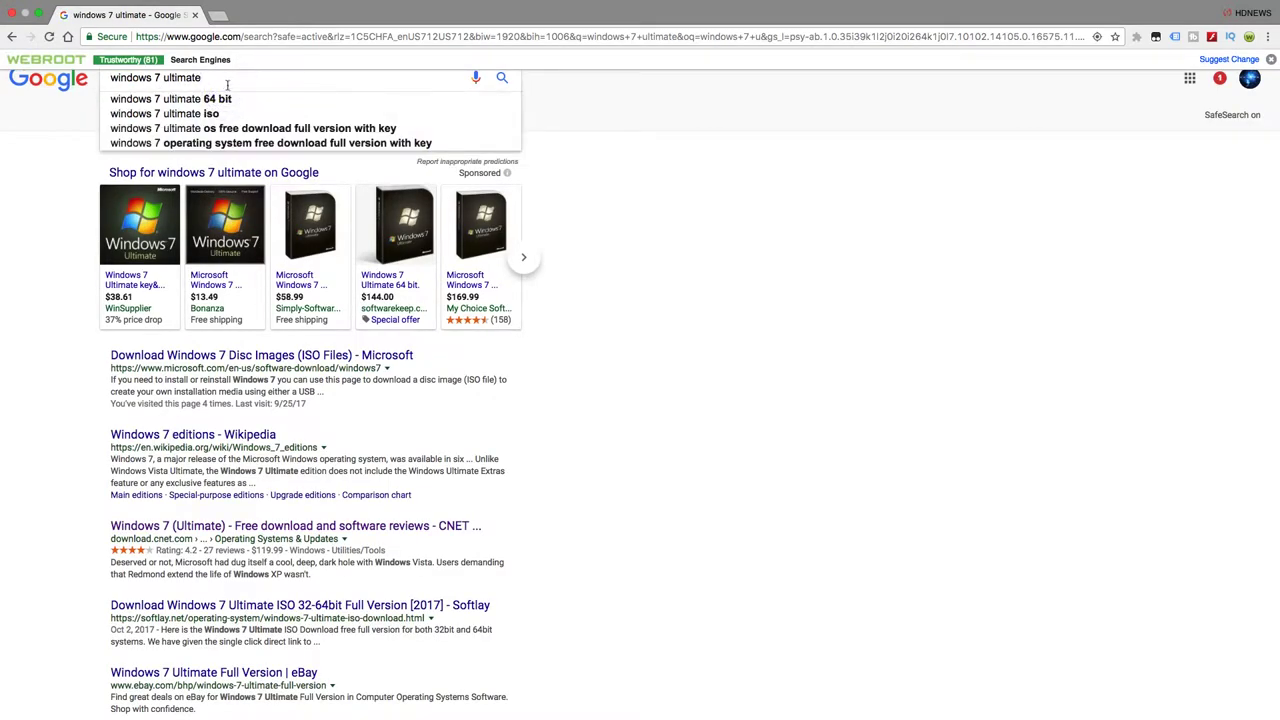
type("d")
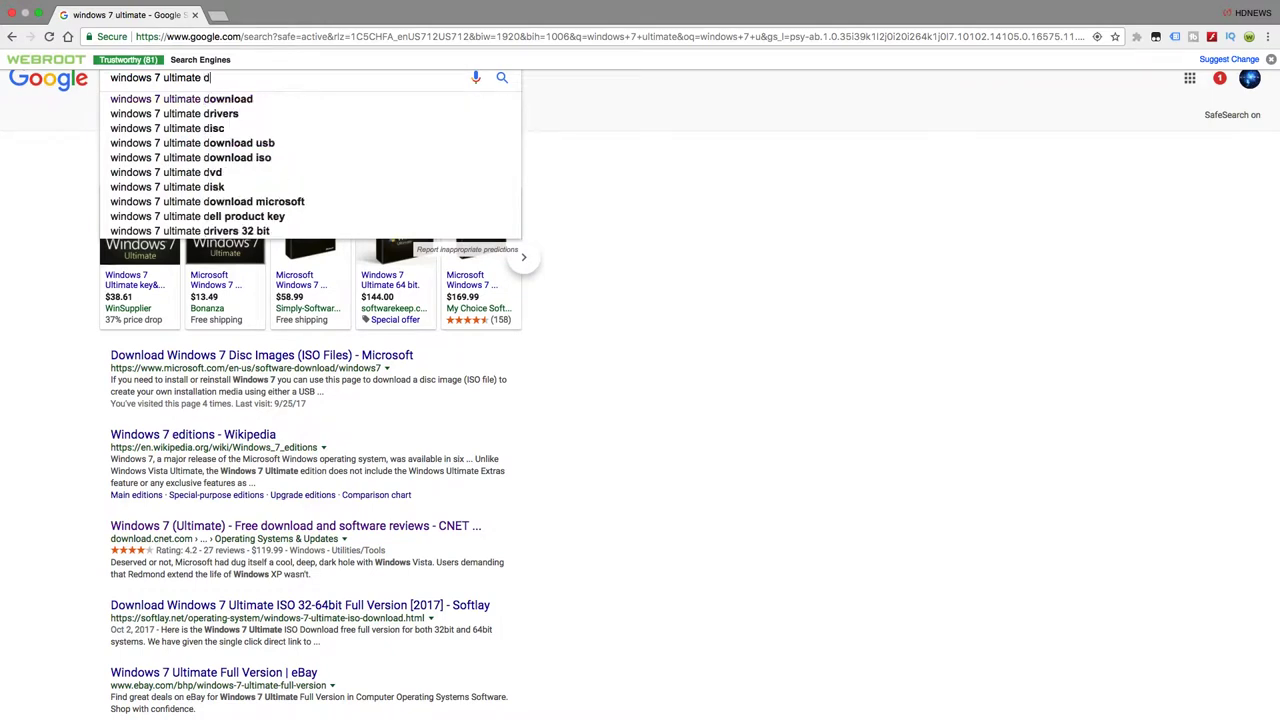
type("vd")
key("Return")
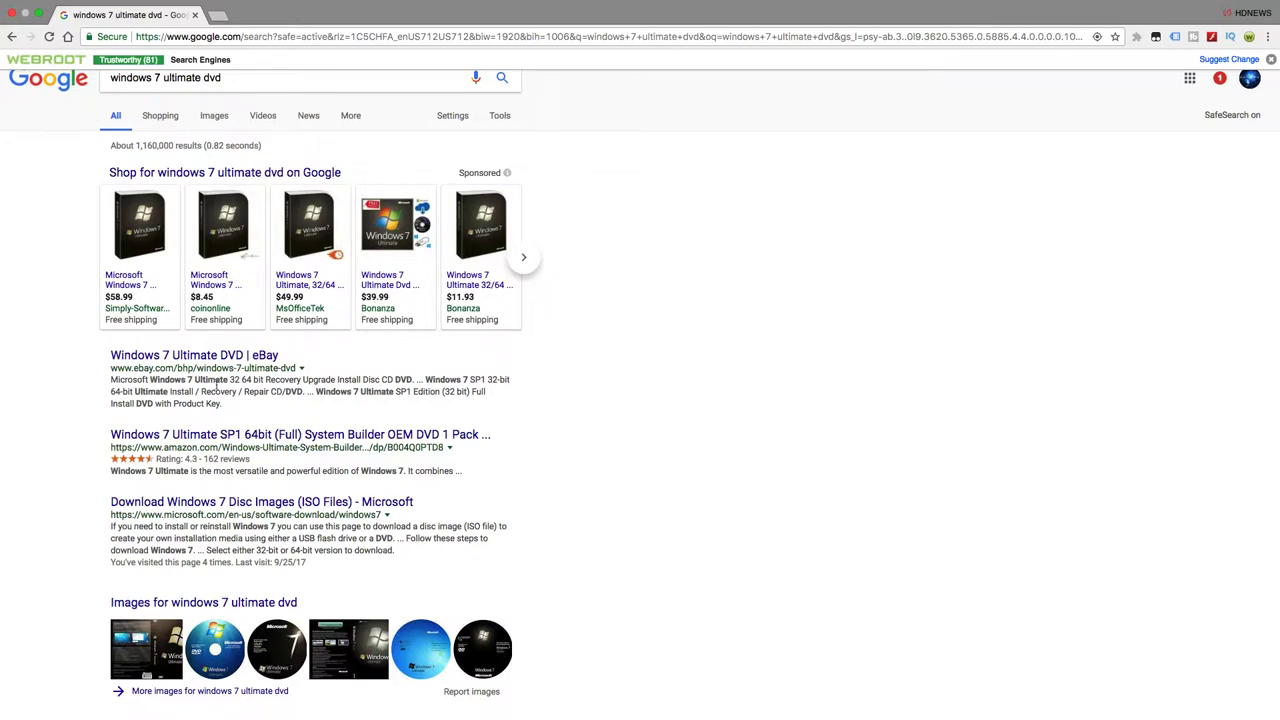
Open Amazon's Windows 7 Ultimate DVD listing, search 'windows 7', and filter to the Windows 7 brand.
left_click(213, 433)
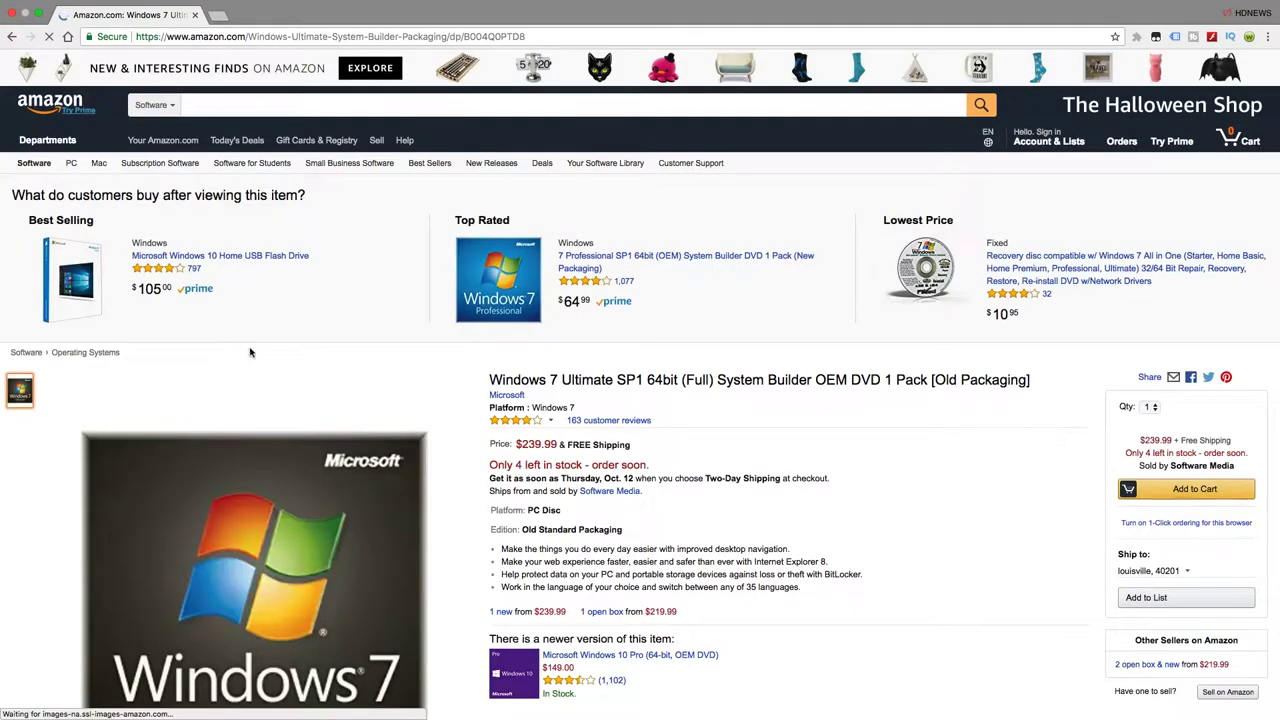
mouse_move(1049, 141)
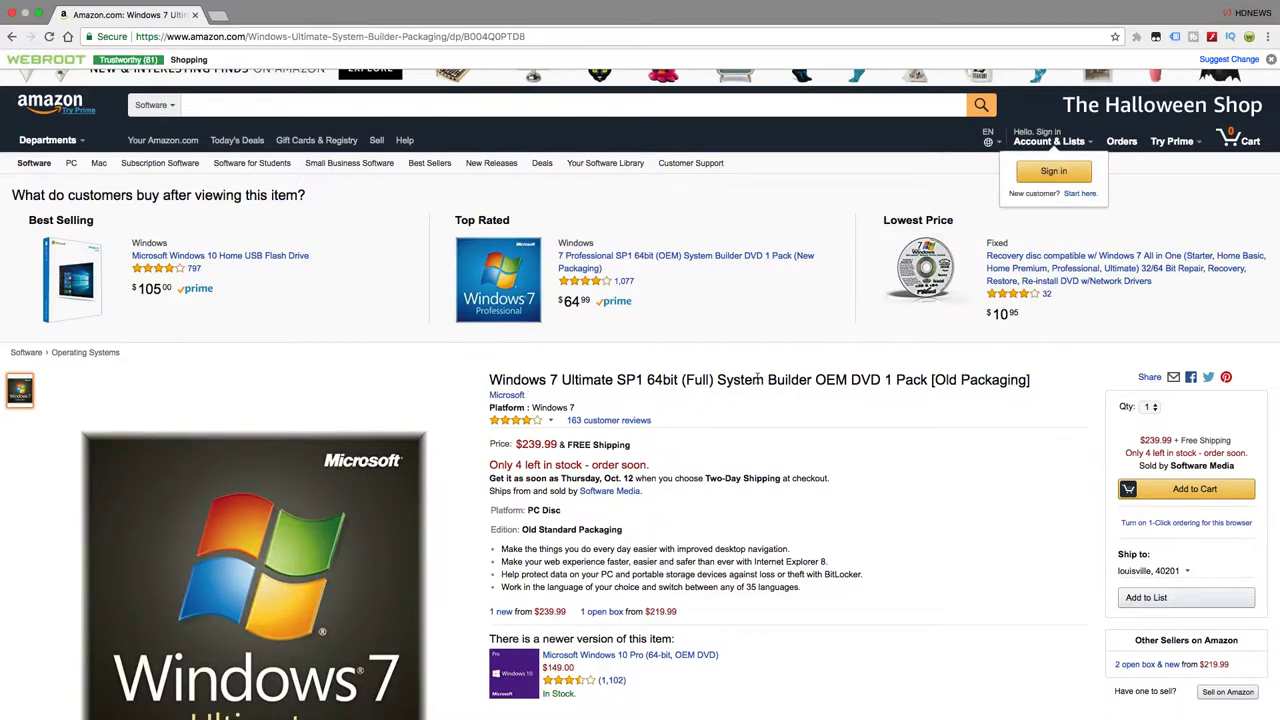
left_click(267, 107)
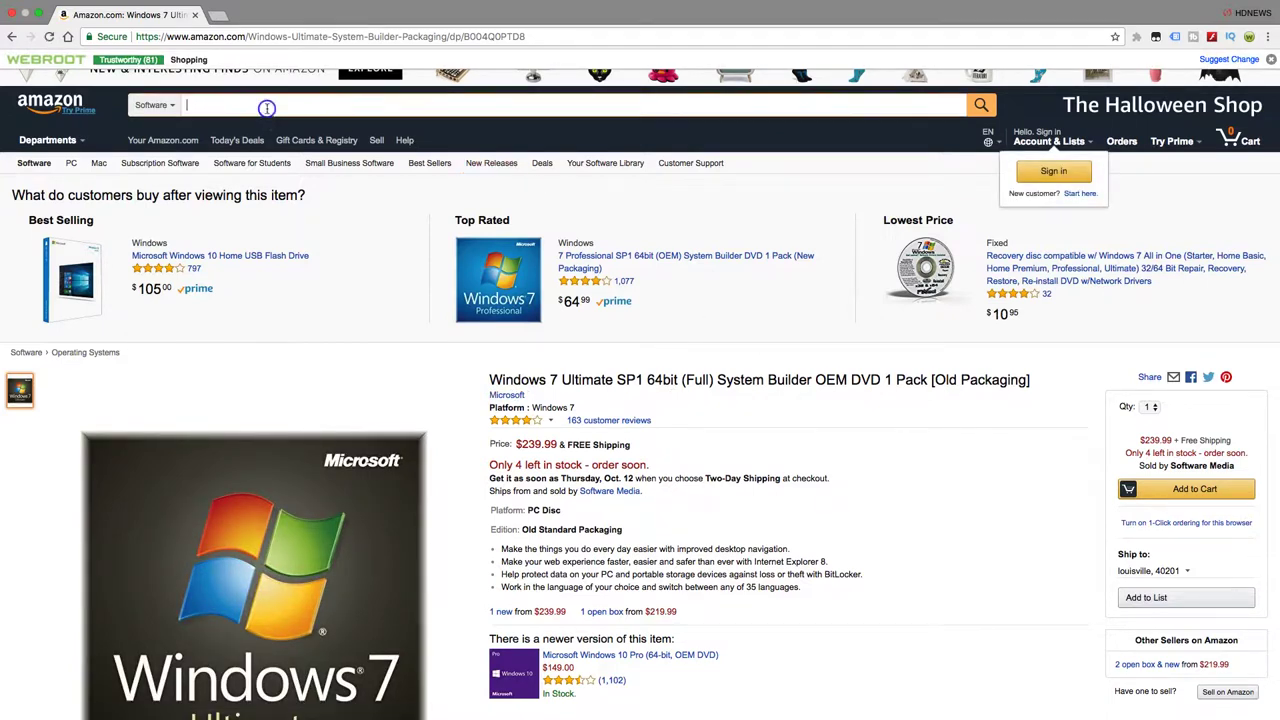
type("windows 7")
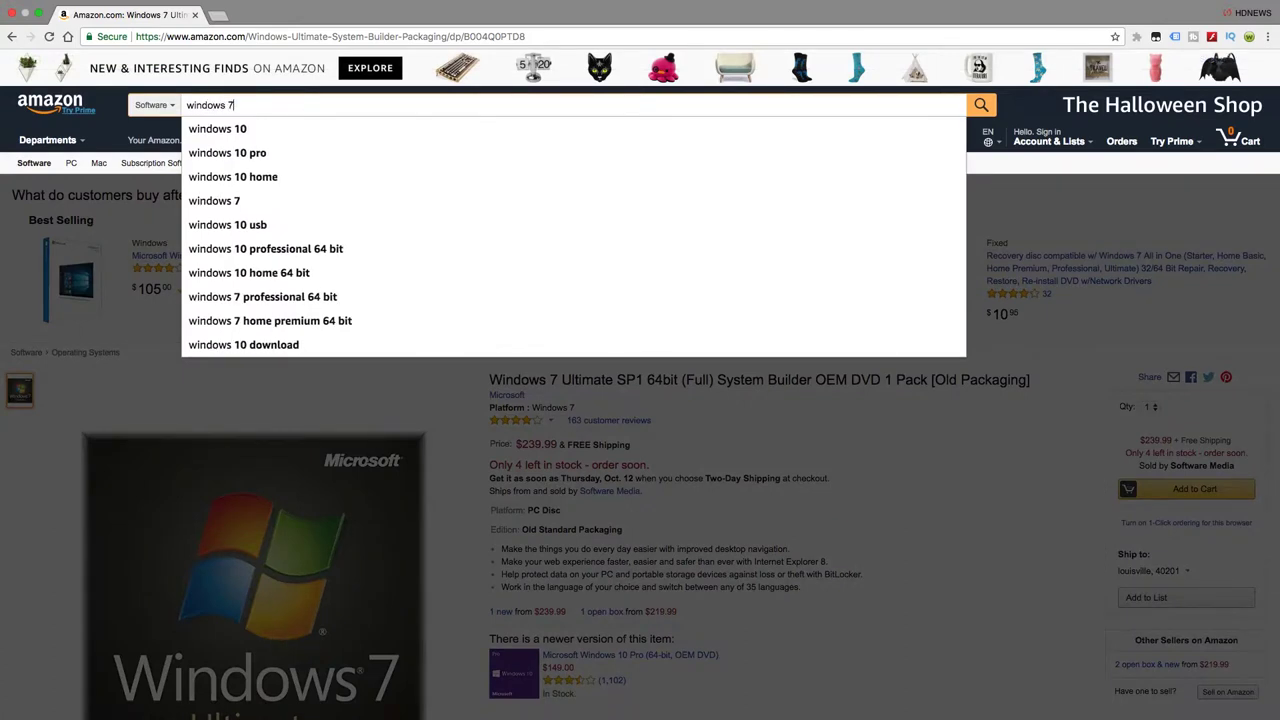
key("Return")
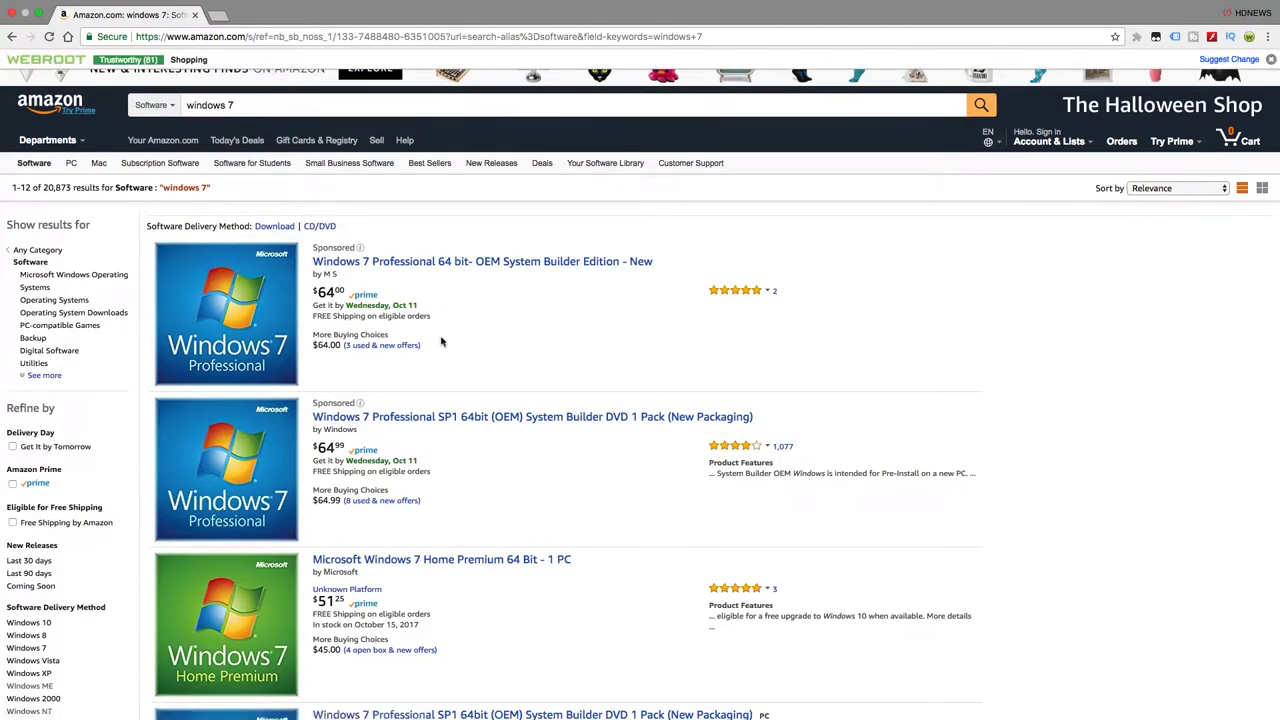
scroll(86, 435, "down", 3)
scroll(86, 470, "down", 3)
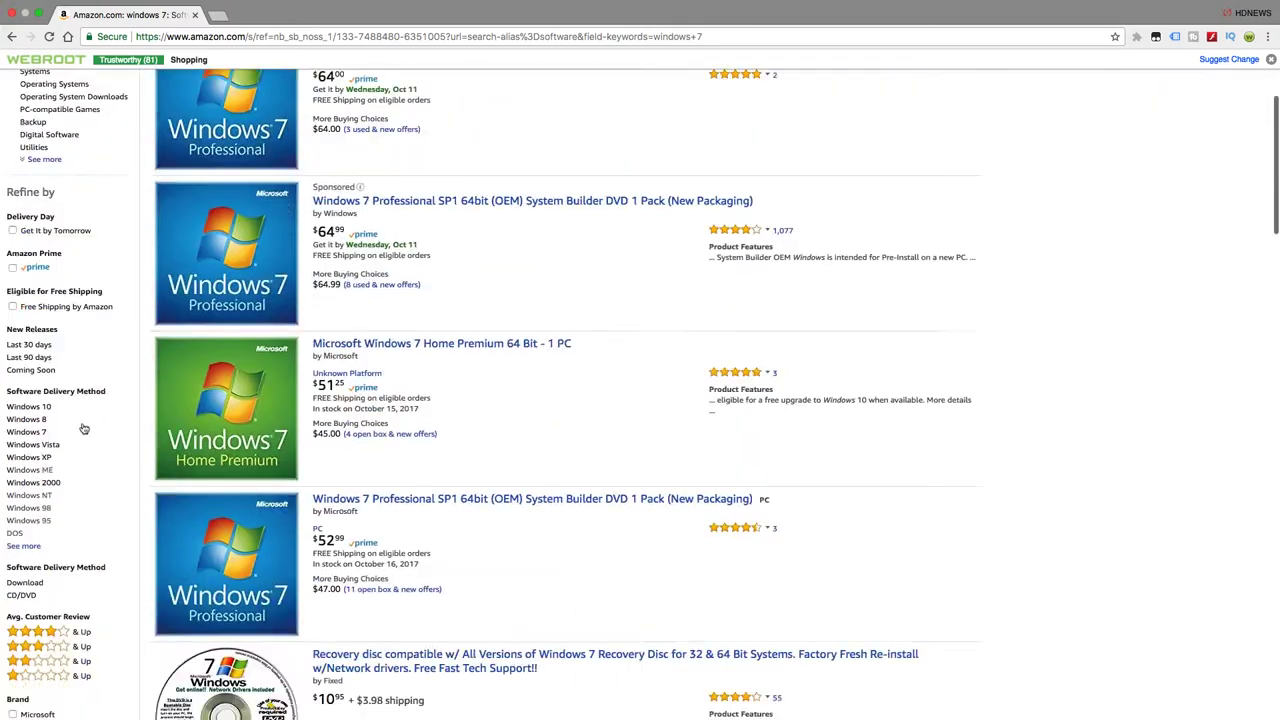
scroll(88, 503, "down", 5)
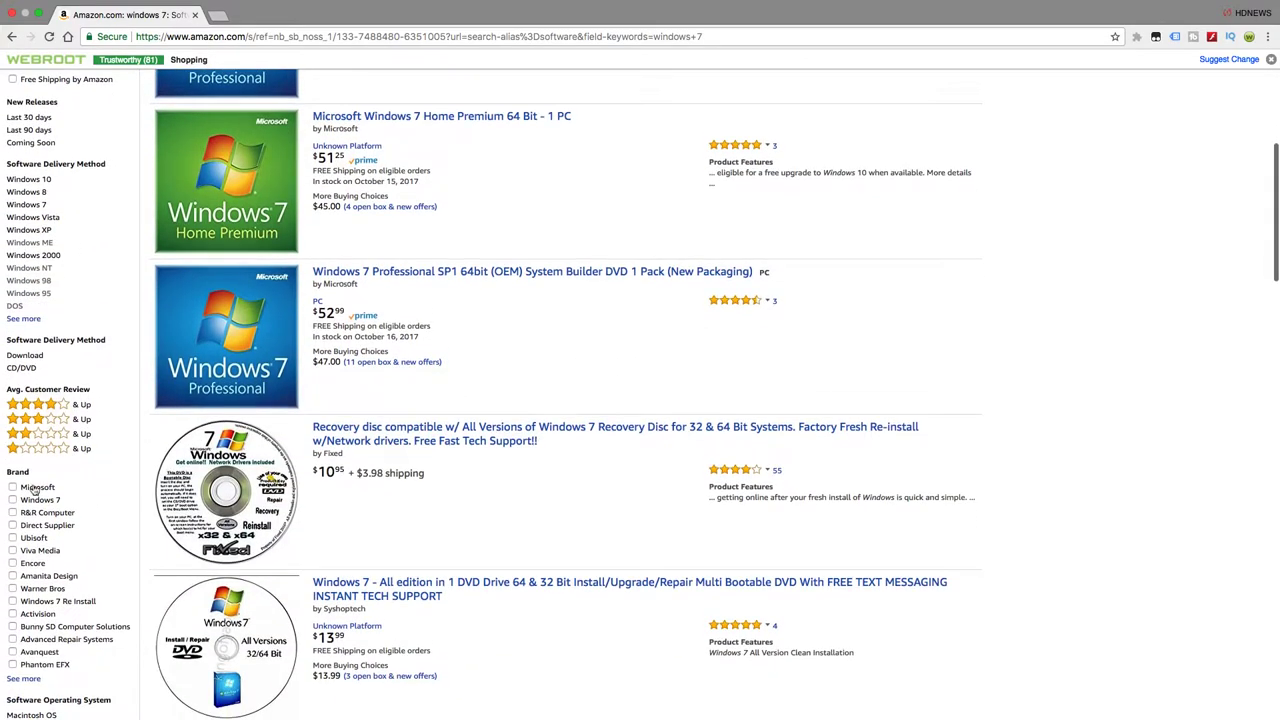
left_click(12, 499)
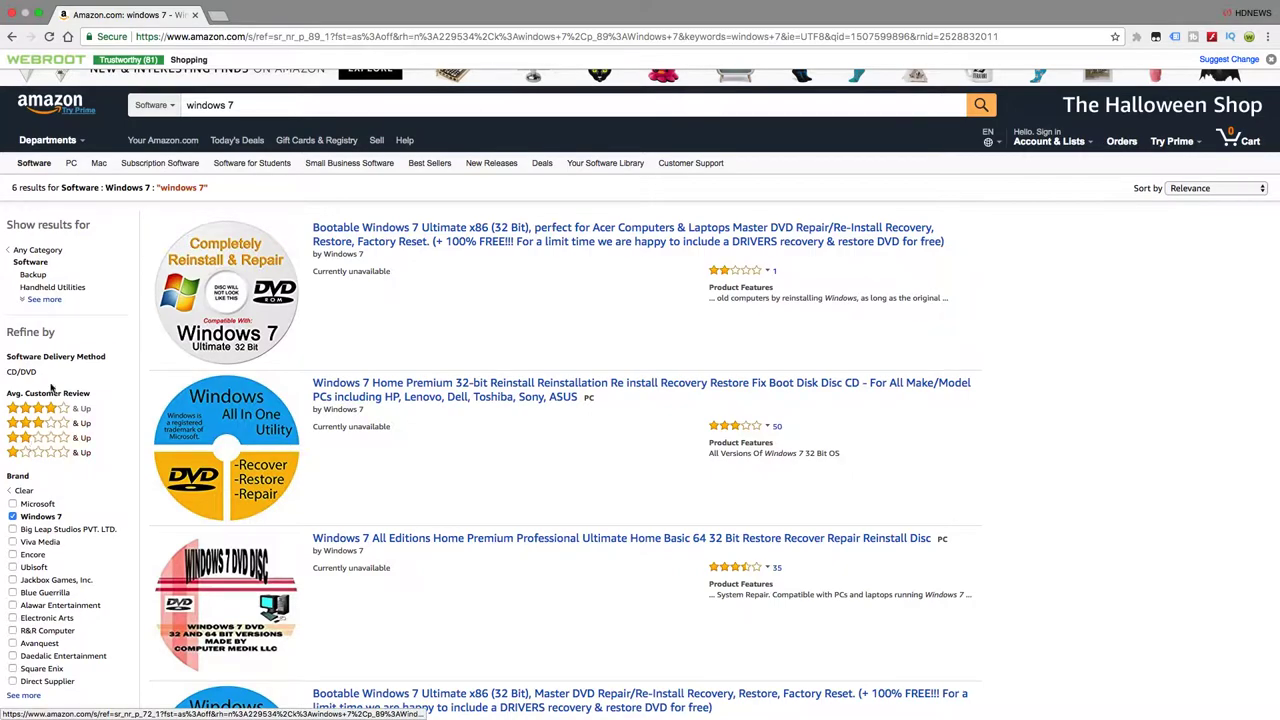
scroll(52, 388, "down", 3)
scroll(52, 388, "down", 1)
scroll(52, 388, "down", 5)
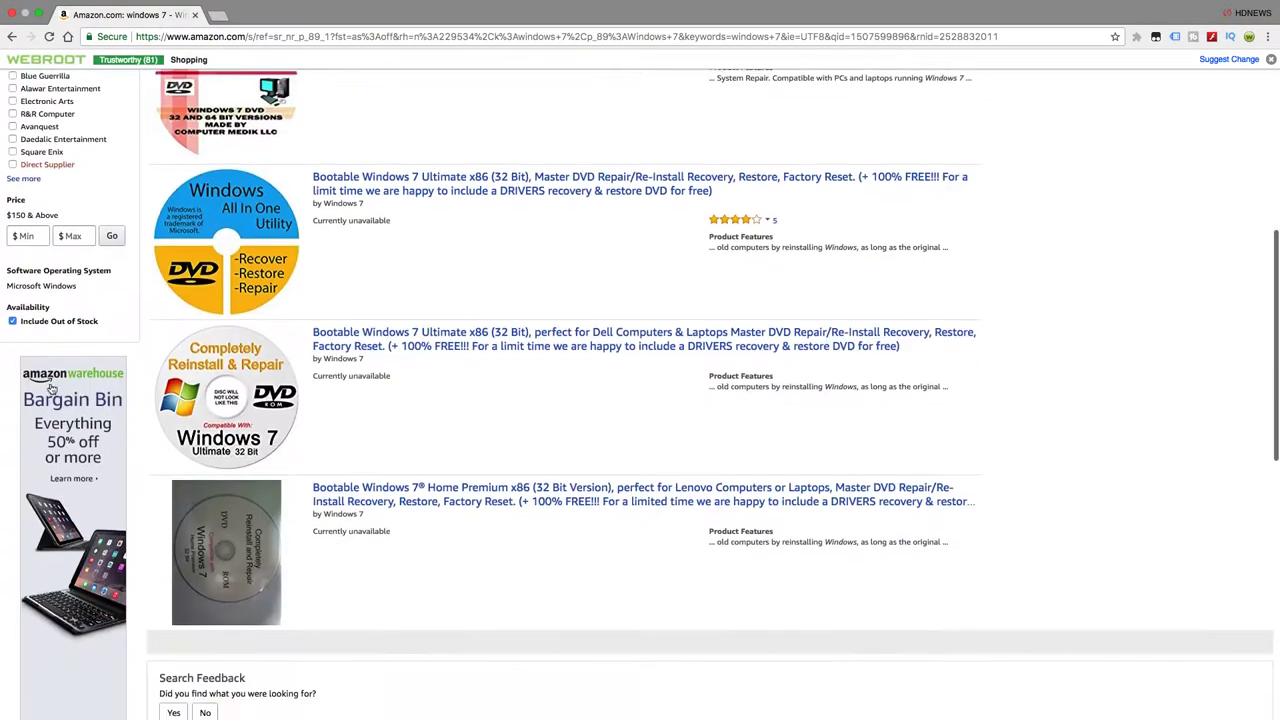
scroll(52, 388, "down", 5)
scroll(52, 388, "up", 15)
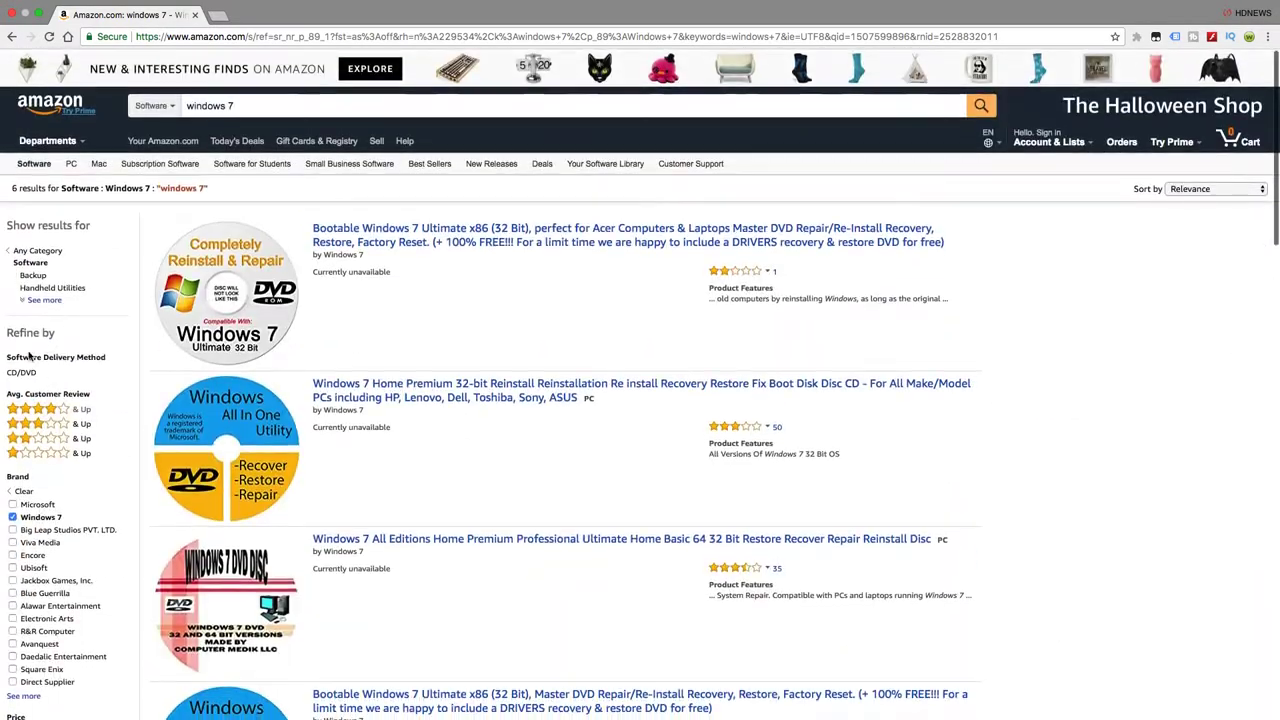
Add the Microsoft brand filter to reach 731 windows 7 results and browse them.
left_click(12, 503)
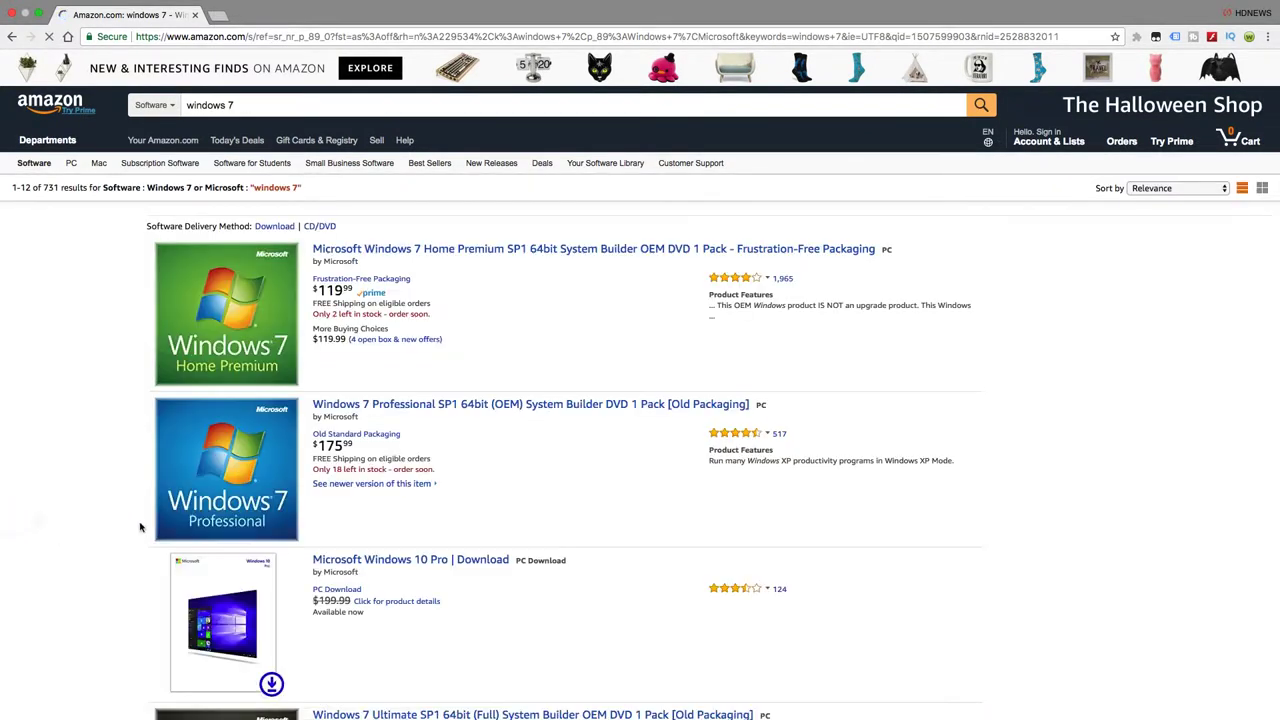
scroll(262, 507, "down", 4)
scroll(262, 507, "down", 2)
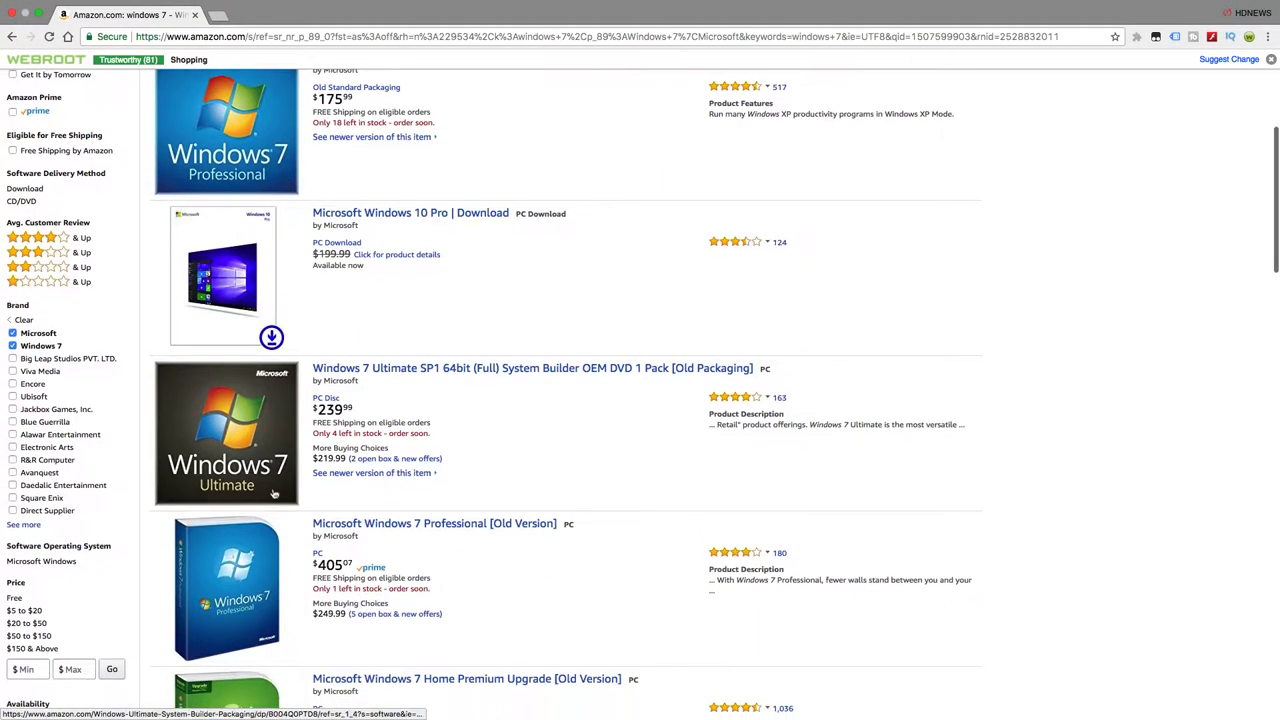
scroll(562, 438, "down", 2)
scroll(562, 438, "down", 2)
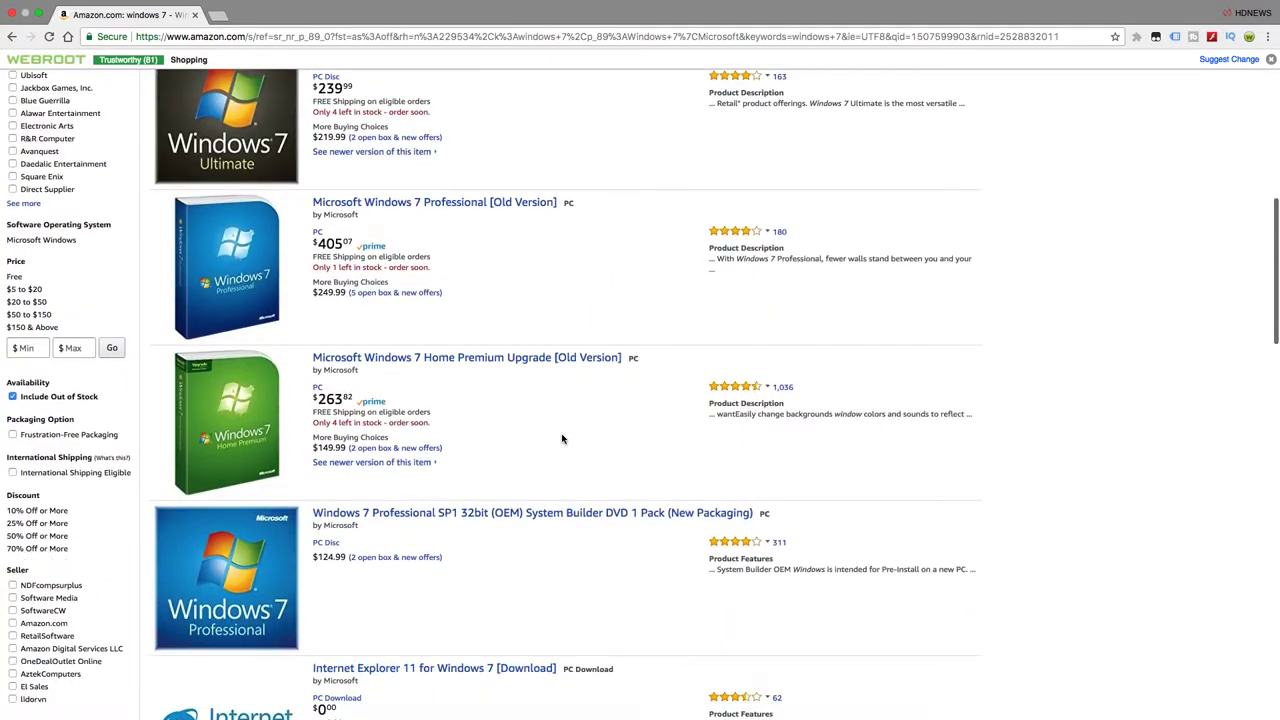
scroll(562, 438, "down", 2)
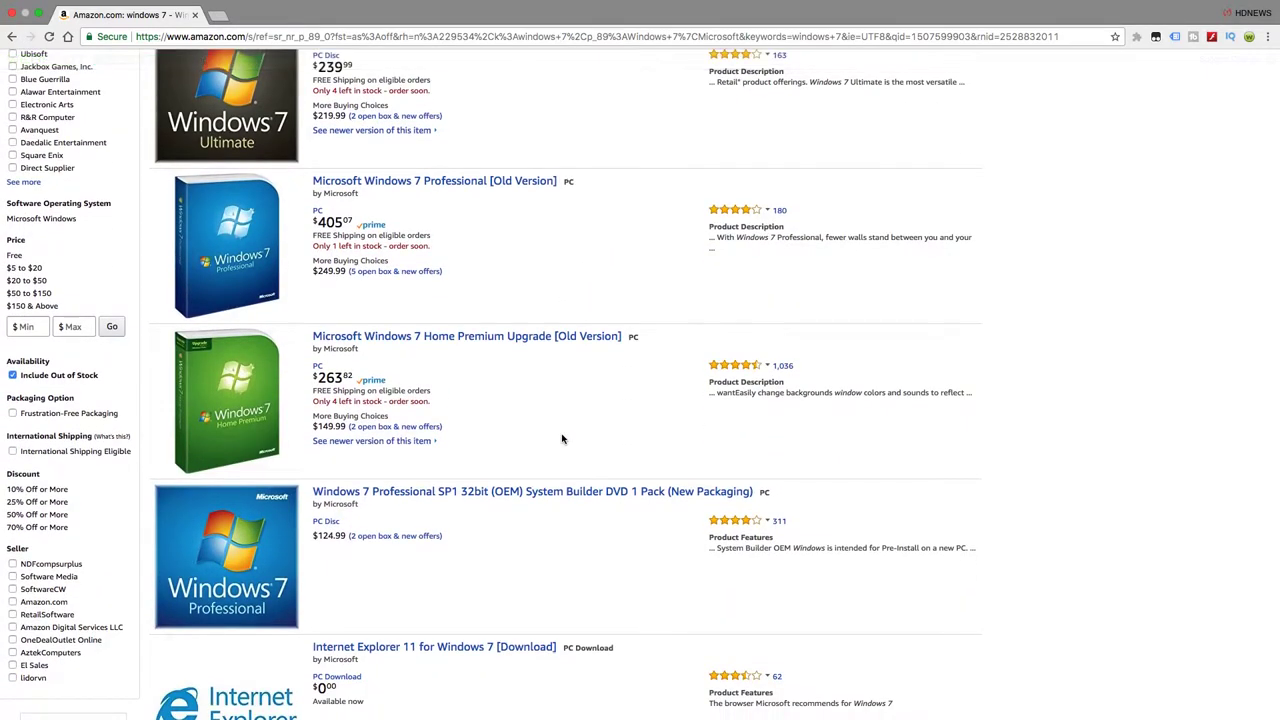
scroll(562, 438, "down", 2)
scroll(562, 438, "down", 1)
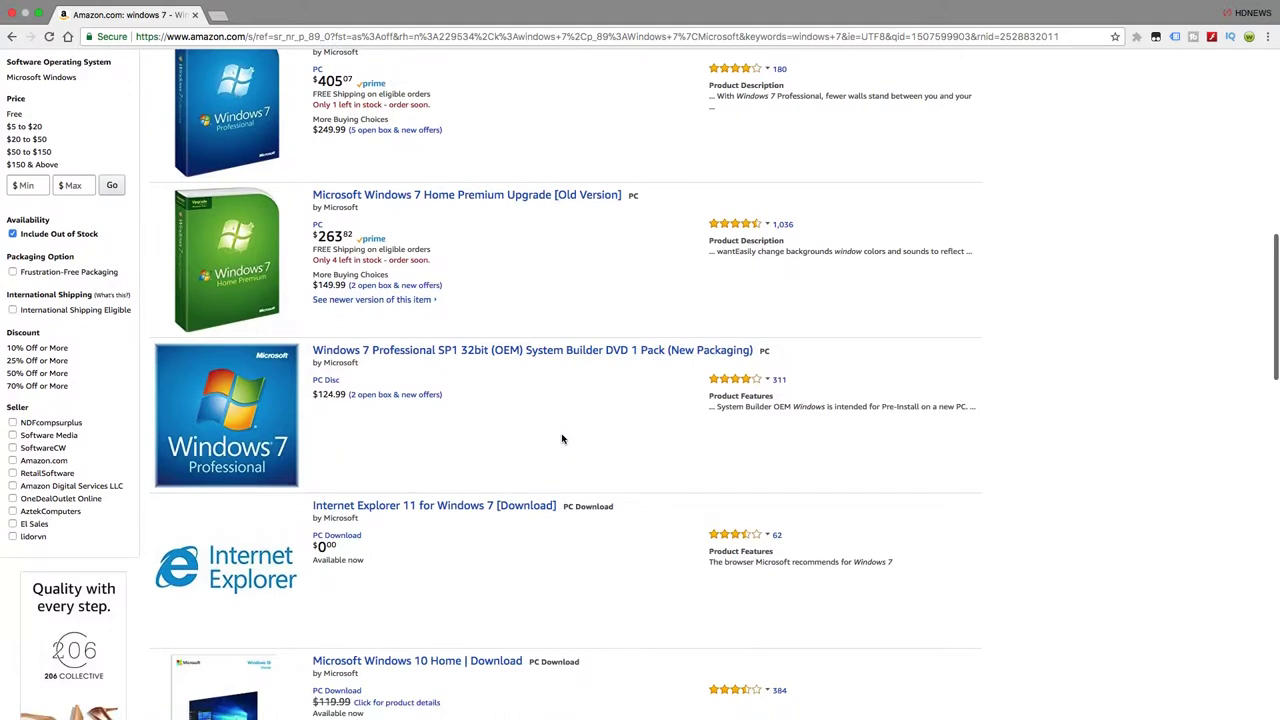
scroll(562, 438, "down", 2)
scroll(562, 438, "down", 1)
scroll(562, 438, "down", 2)
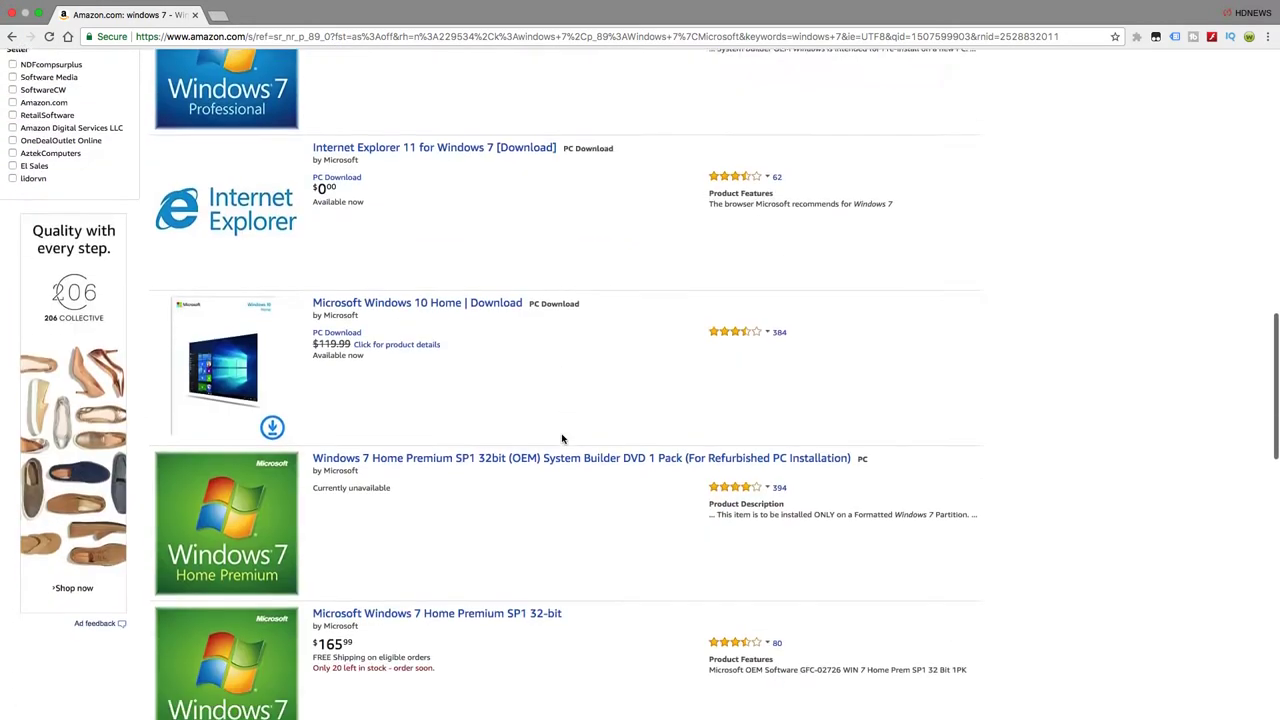
scroll(562, 438, "down", 2)
scroll(610, 363, "down", 2)
scroll(610, 363, "down", 2)
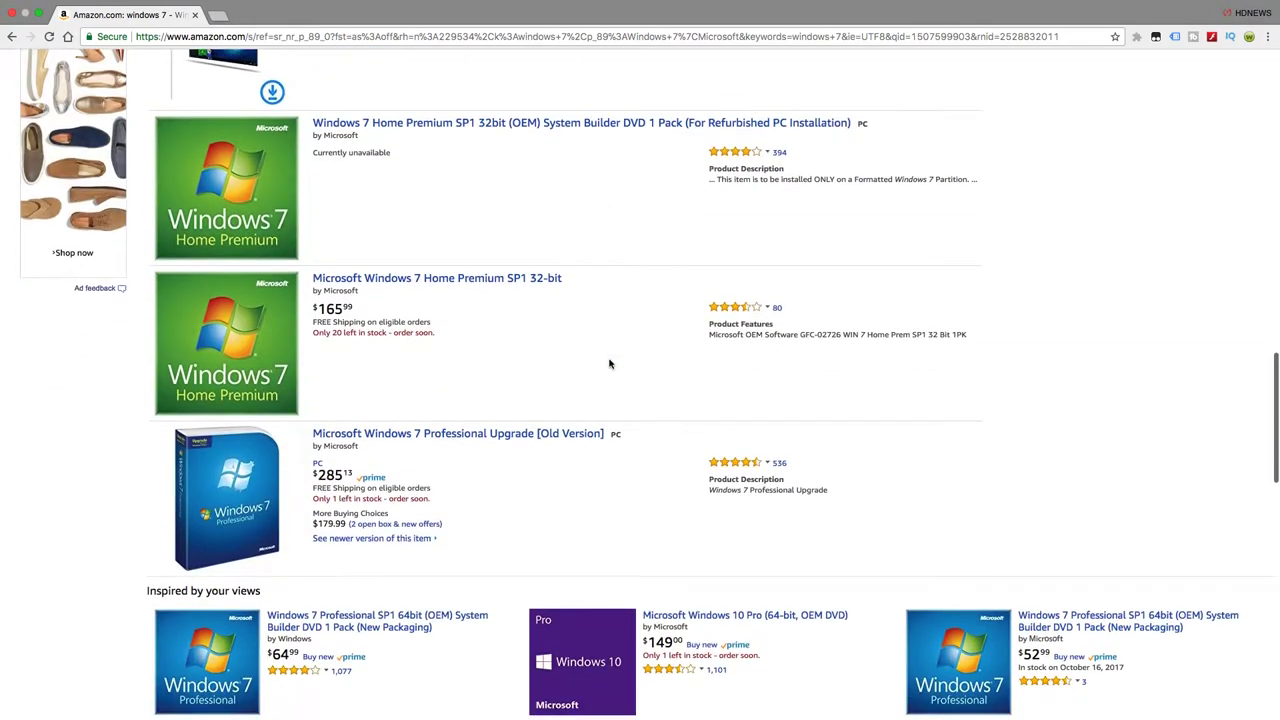
scroll(610, 363, "down", 1)
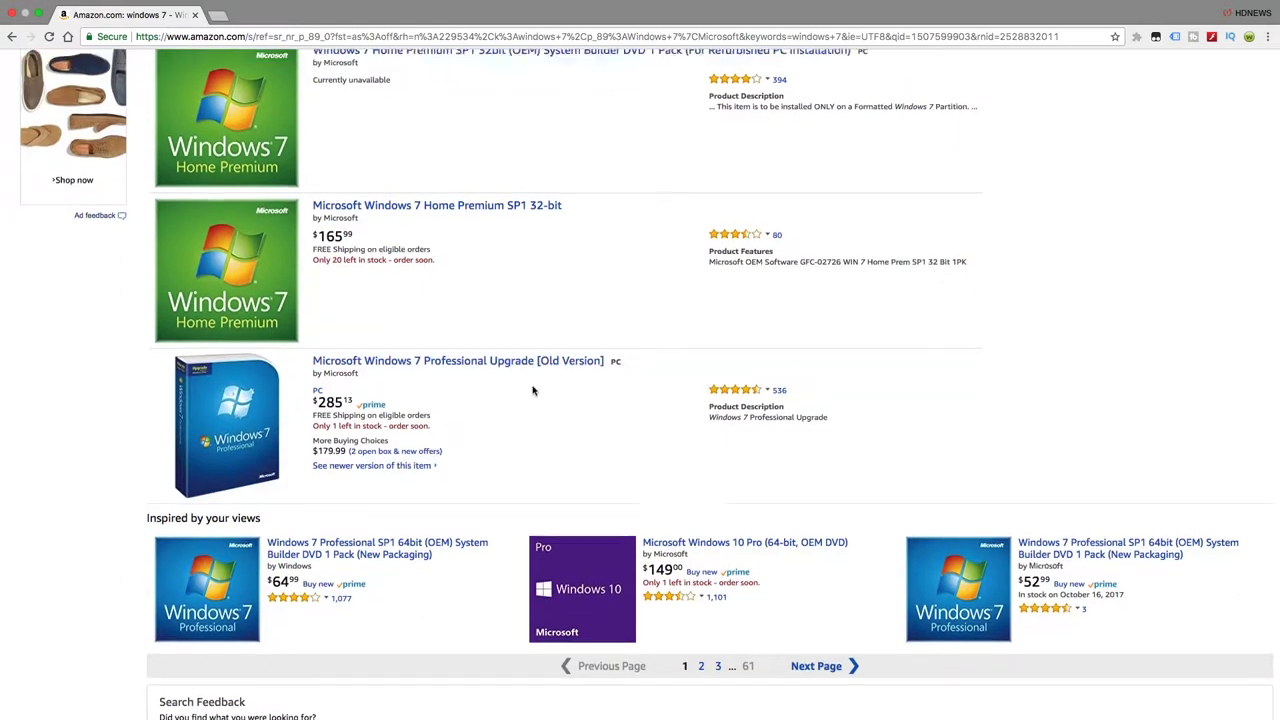
scroll(561, 448, "up", 15)
scroll(38, 535, "down", 5)
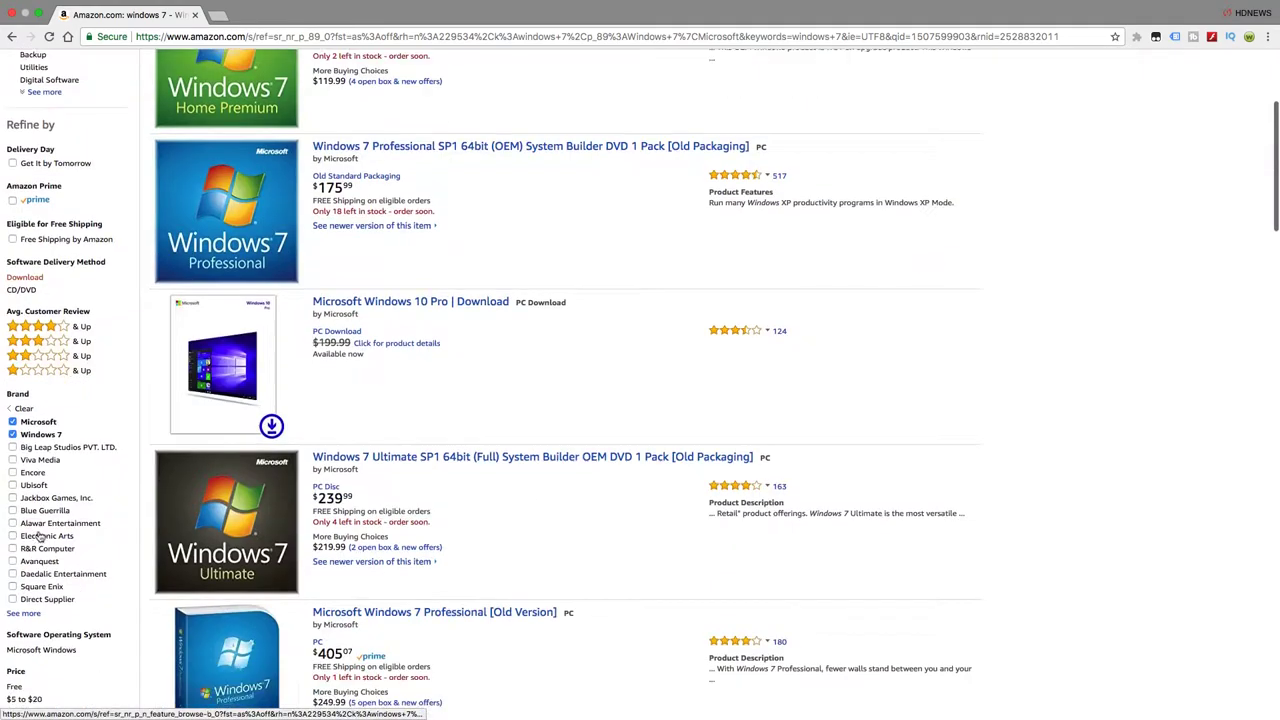
scroll(38, 535, "down", 5)
scroll(38, 535, "down", 5)
scroll(38, 535, "down", 3)
scroll(38, 535, "down", 4)
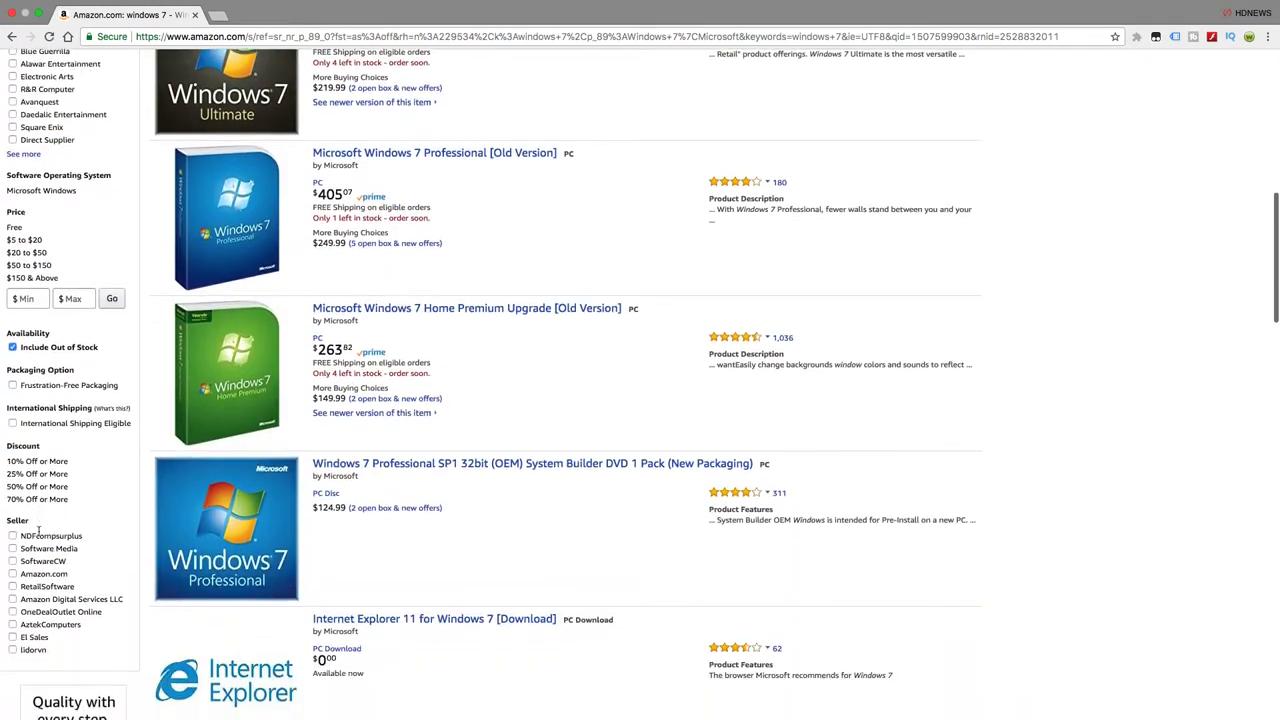
scroll(38, 535, "down", 4)
scroll(38, 535, "down", 4)
scroll(38, 535, "down", 3)
scroll(38, 535, "up", 15)
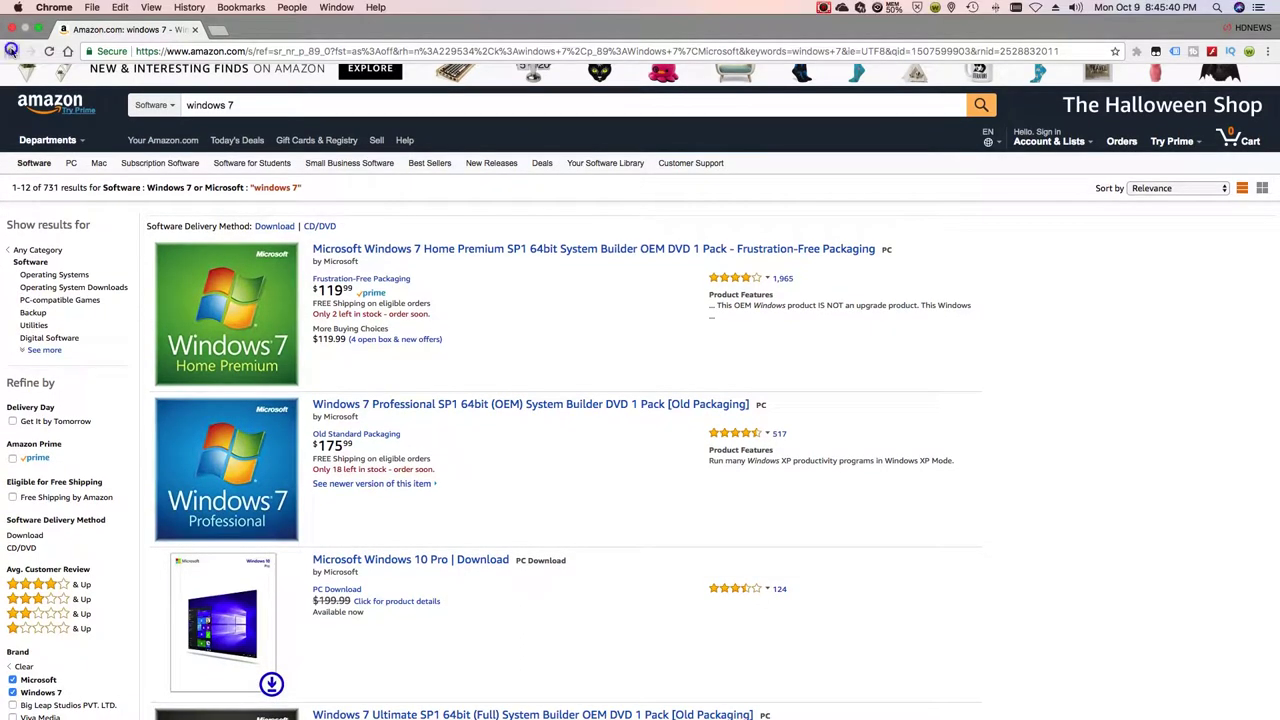
Return to the 'windows 7 ultimate dvd' results and open TigerDirect's Windows 7 Ultimate 64BIT OEM DVD.
left_click(12, 36)
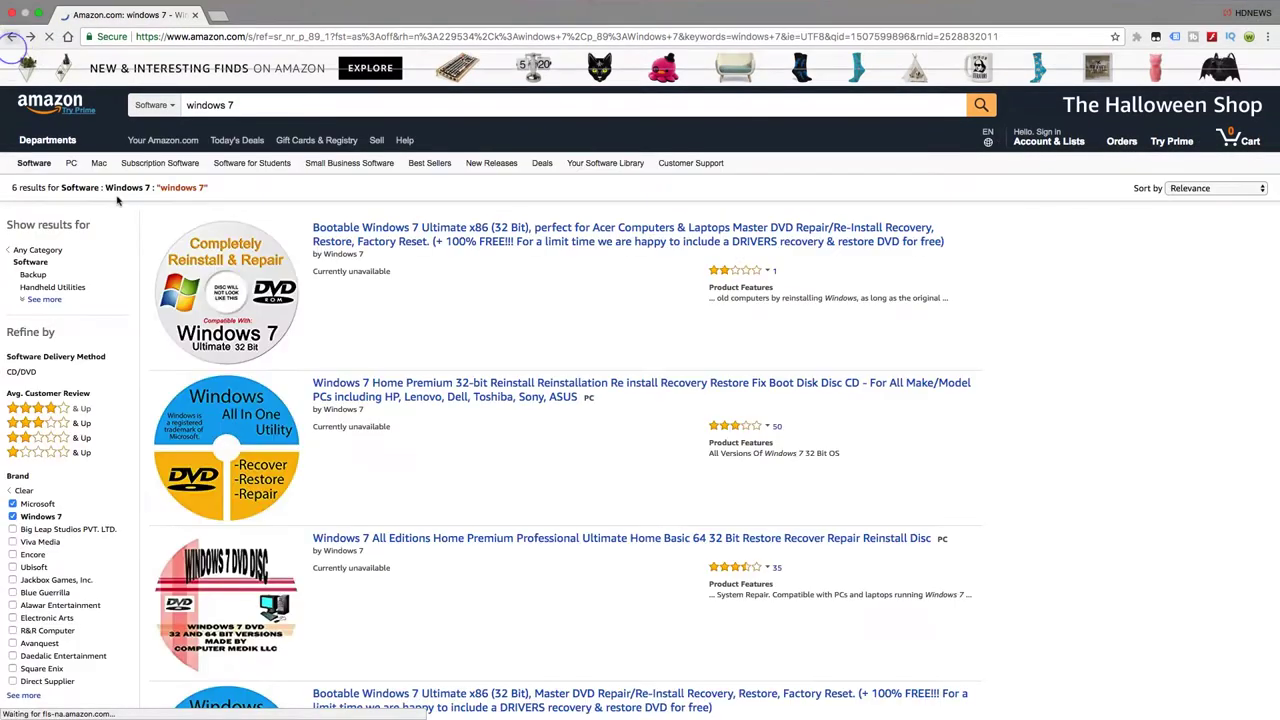
left_click(13, 36)
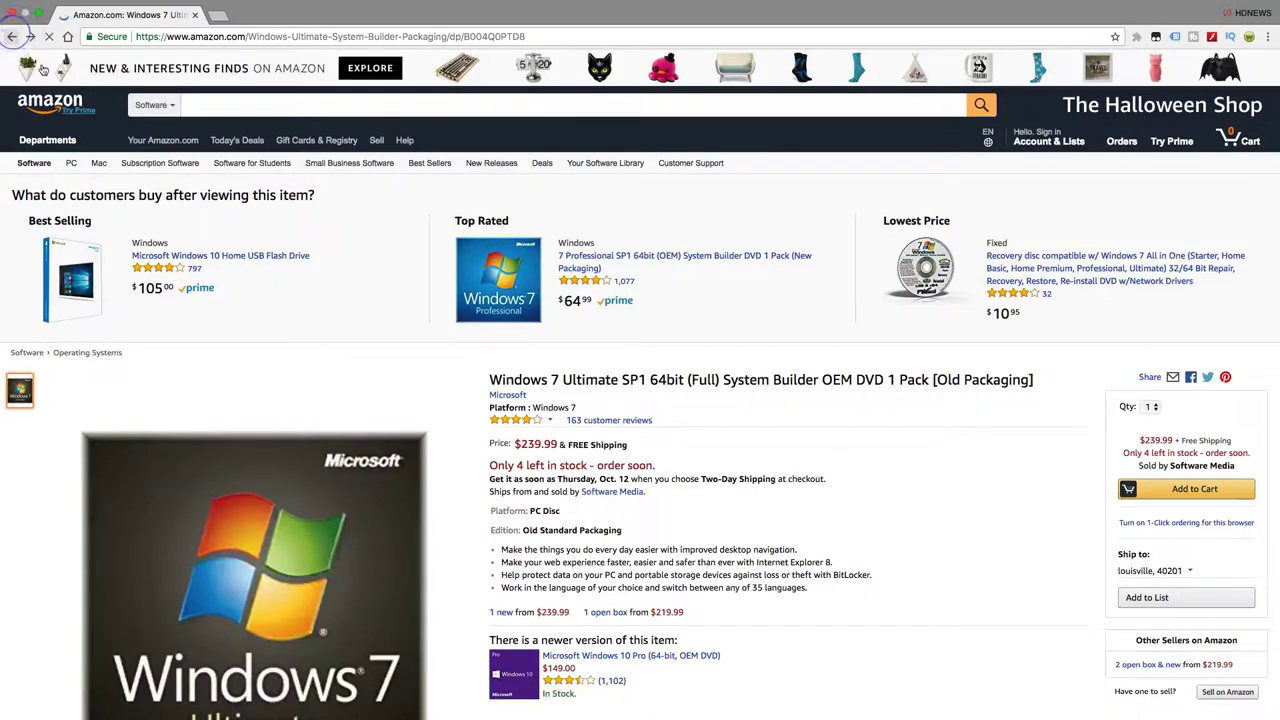
left_click(11, 37)
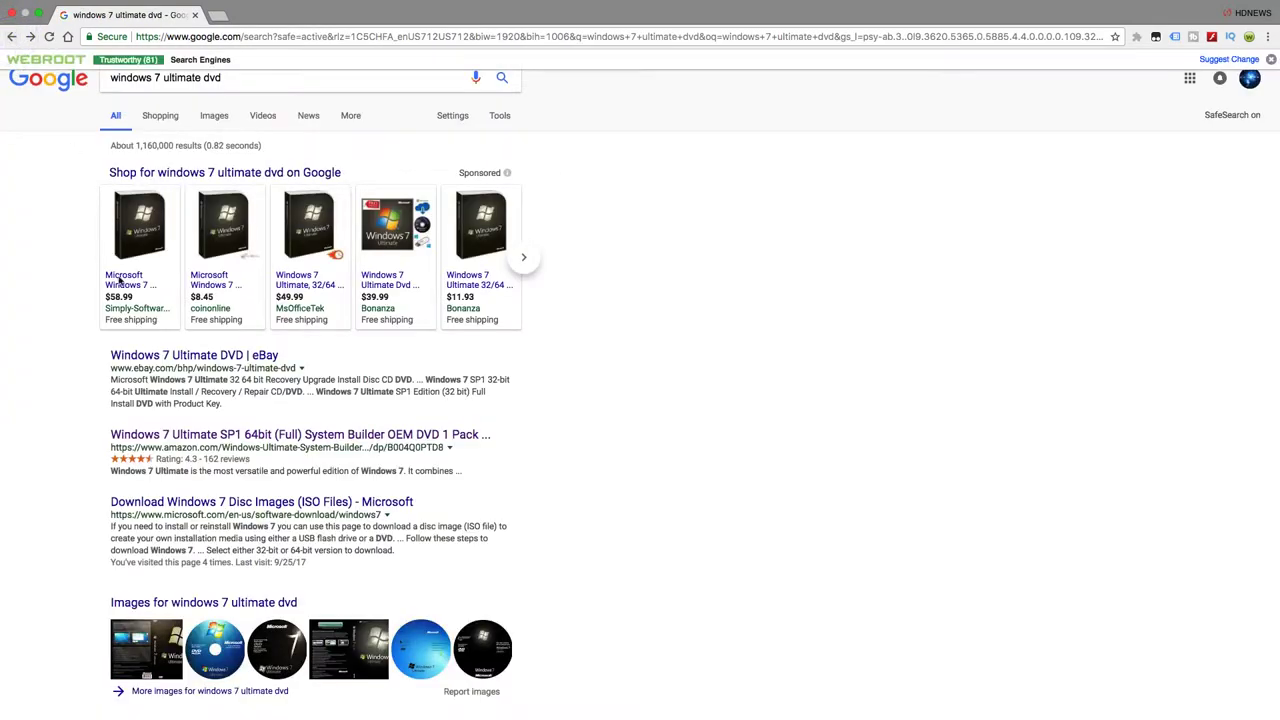
scroll(224, 456, "down", 2)
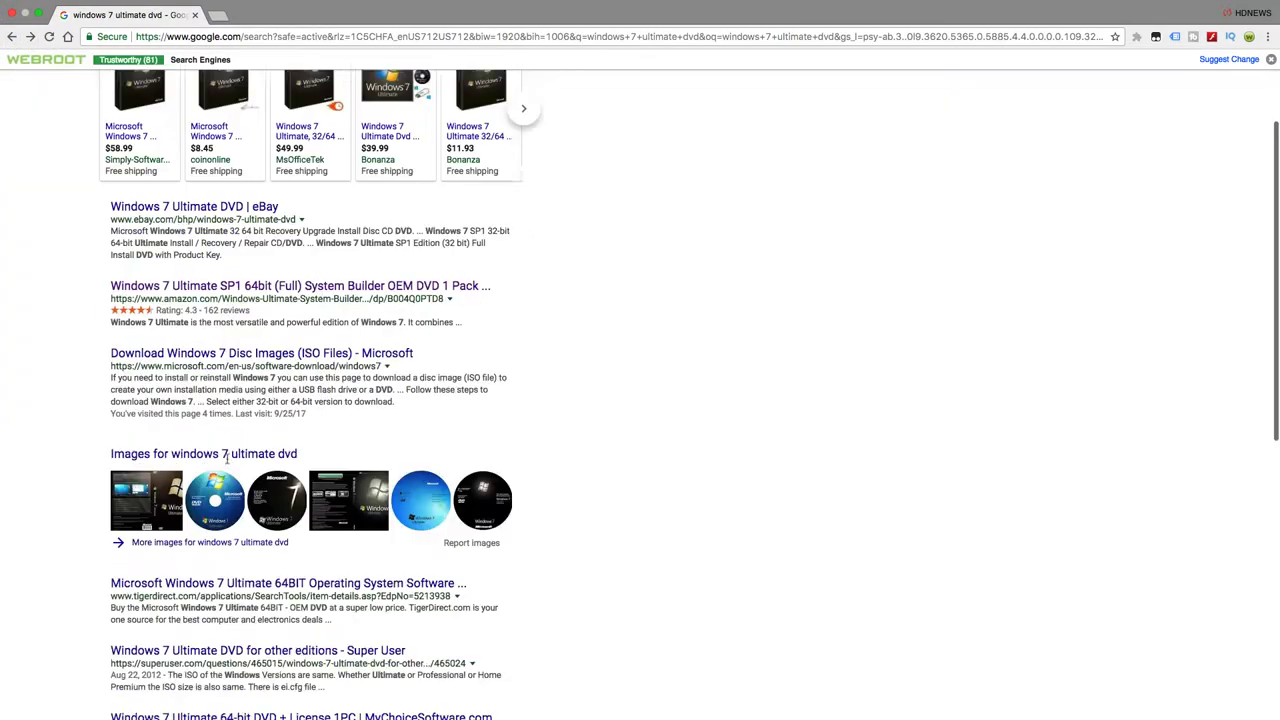
scroll(224, 456, "down", 4)
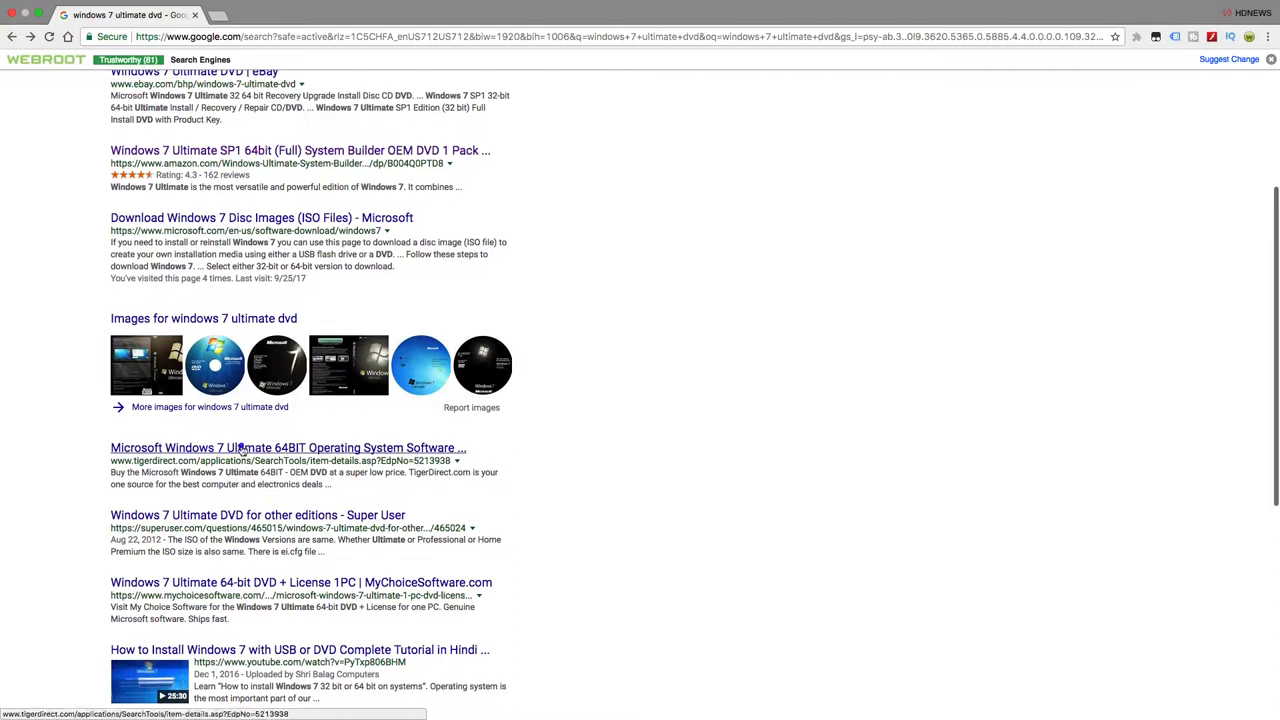
left_click(240, 447)
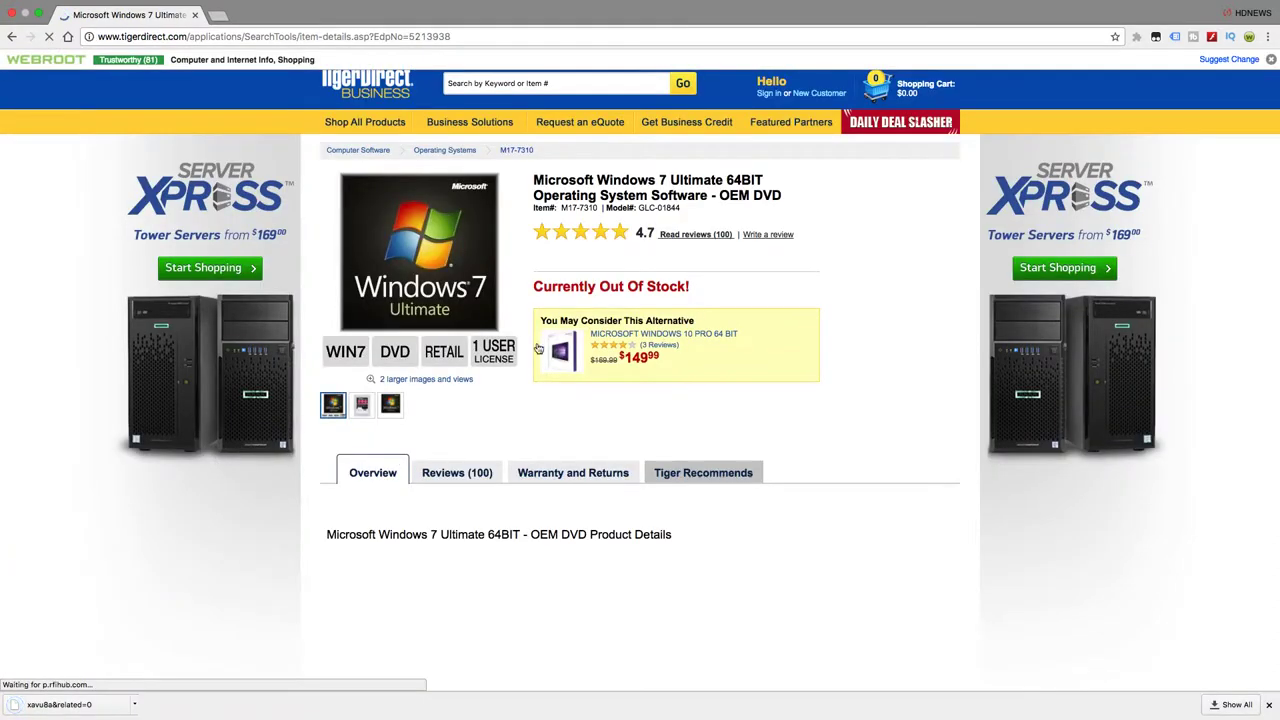
Leave the out-of-stock TigerDirect page for the 'buy windows 7 ultimate 64 bit' results.
left_click(12, 36)
scroll(254, 334, "down", 2)
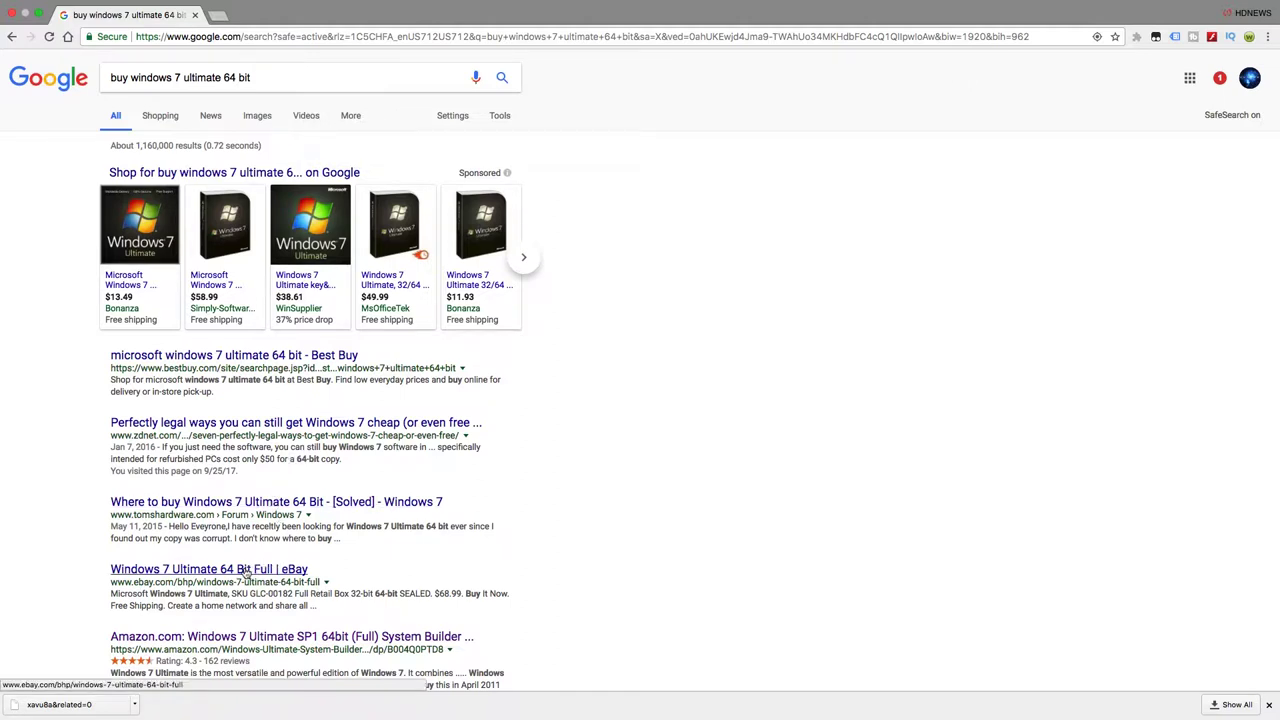
scroll(243, 571, "down", 2)
scroll(243, 571, "down", 1)
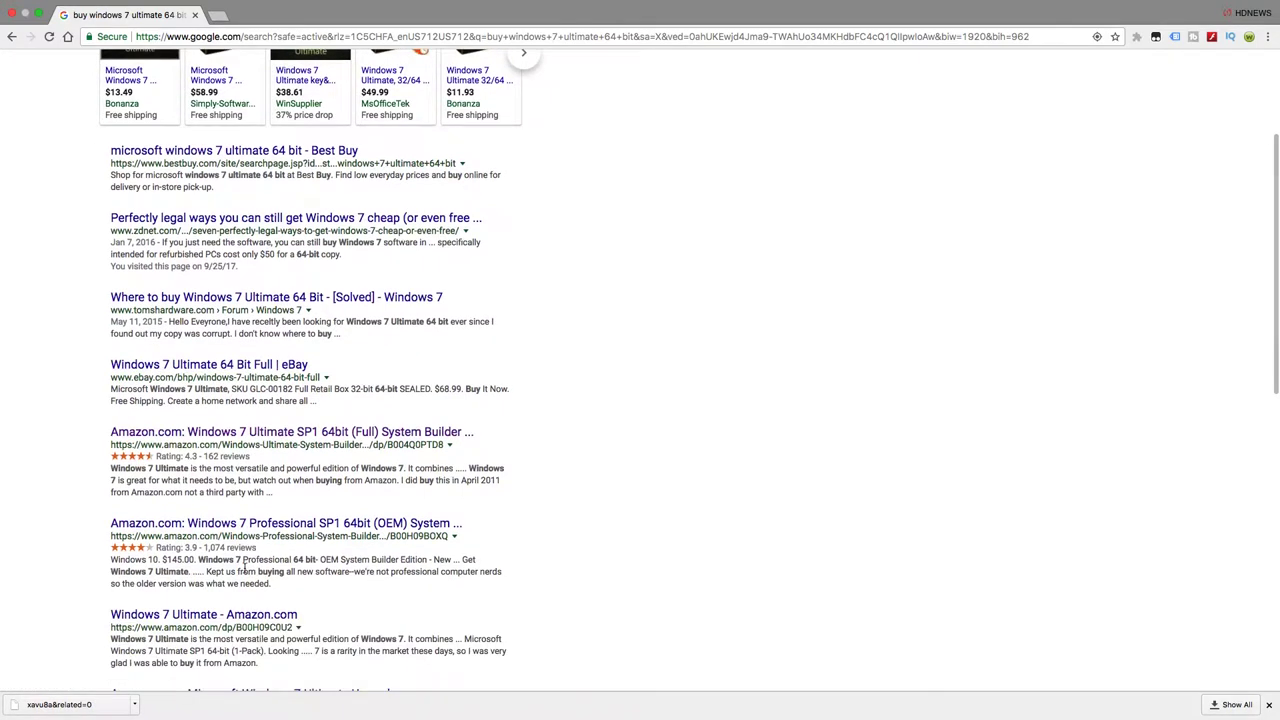
scroll(243, 571, "up", 3)
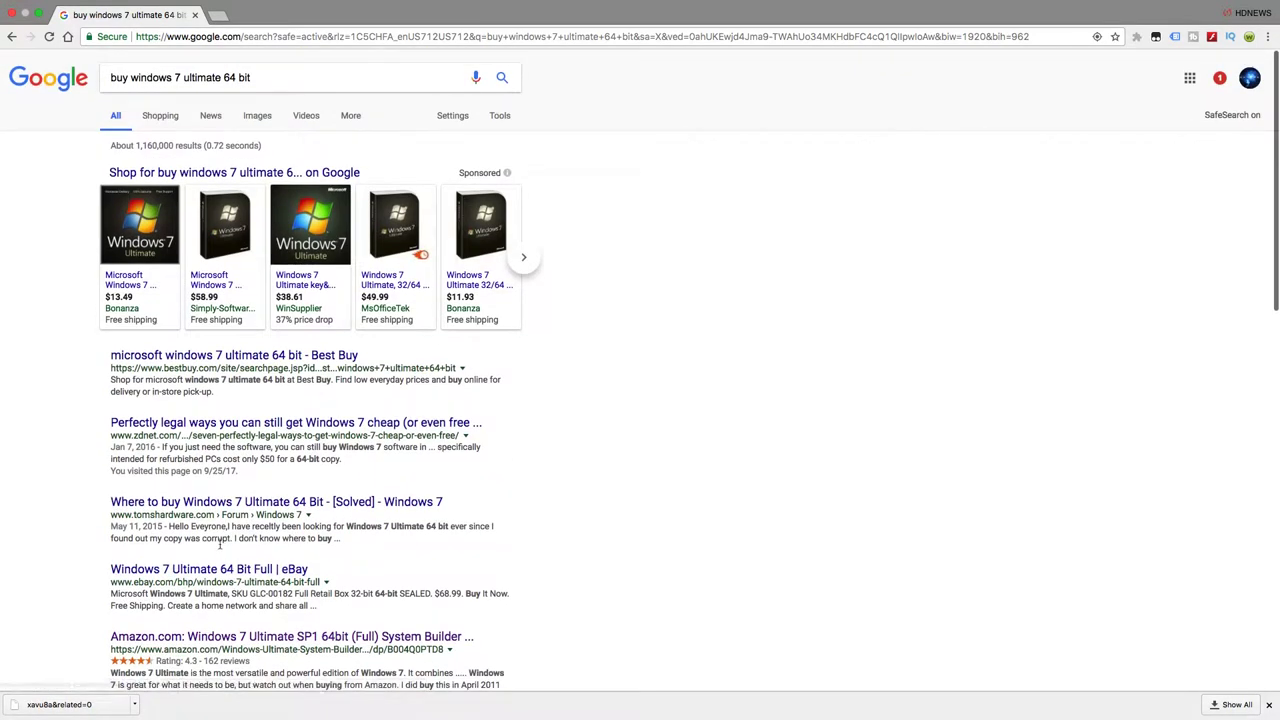
Open the 'Windows 7 Ultimate 64 Bit Full | eBay' result and browse its $59.99–$429.99 offers.
left_click(212, 571)
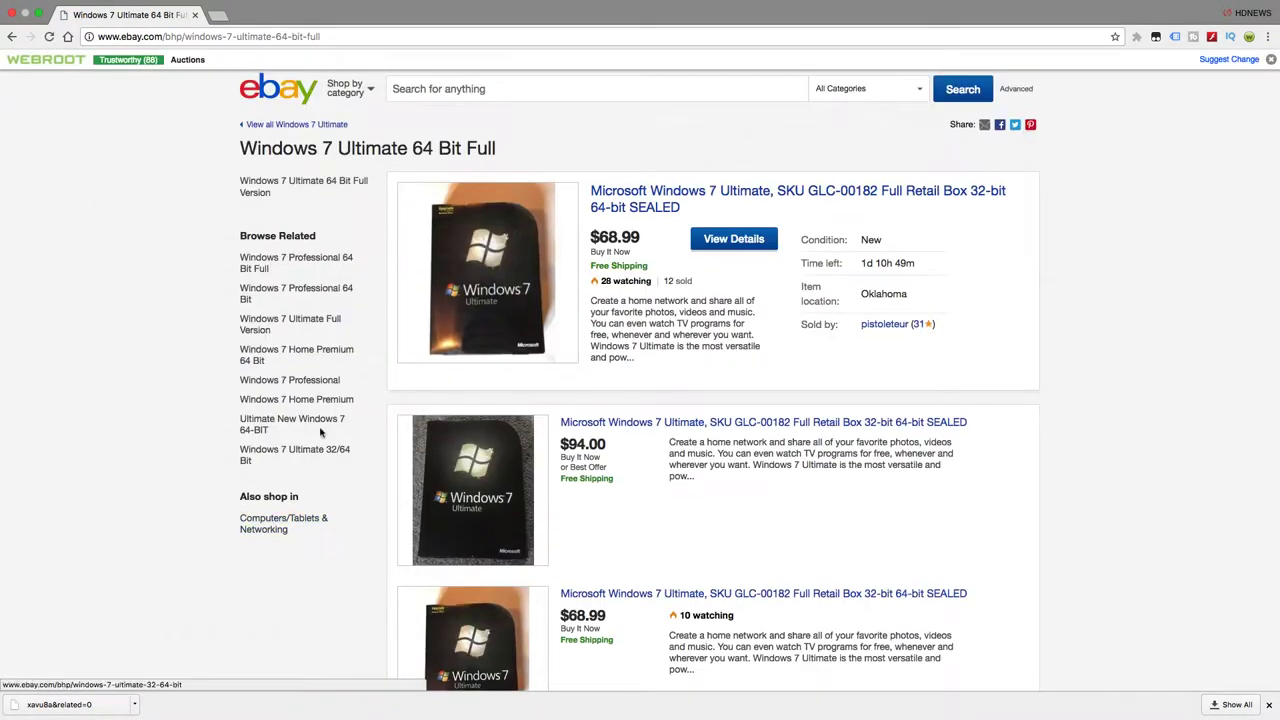
scroll(335, 425, "down", 3)
scroll(335, 425, "down", 2)
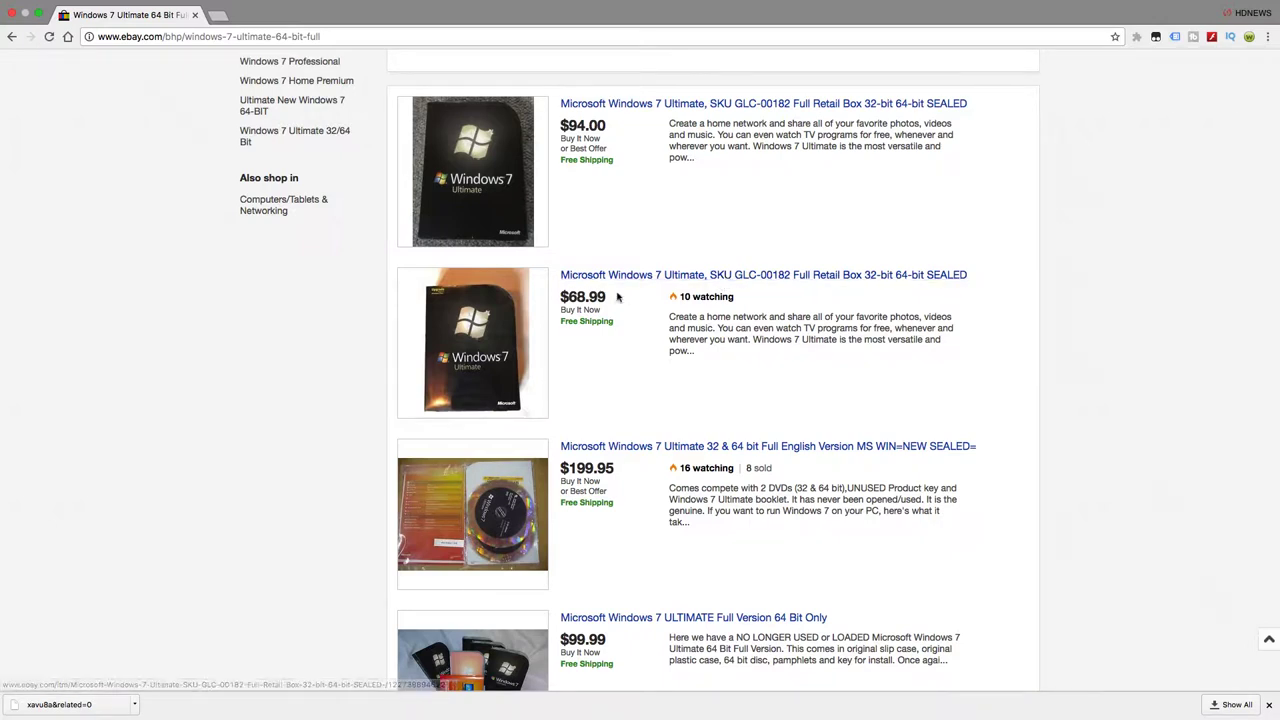
scroll(601, 292, "up", 5)
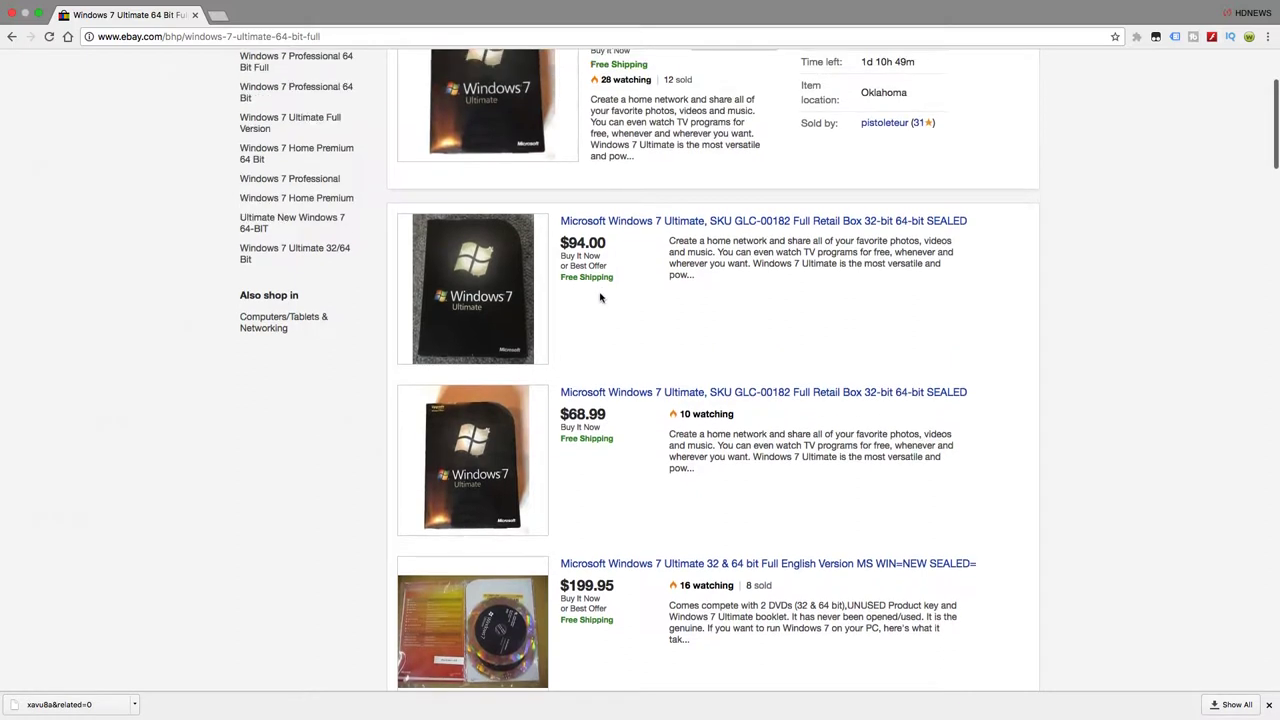
scroll(601, 297, "up", 2)
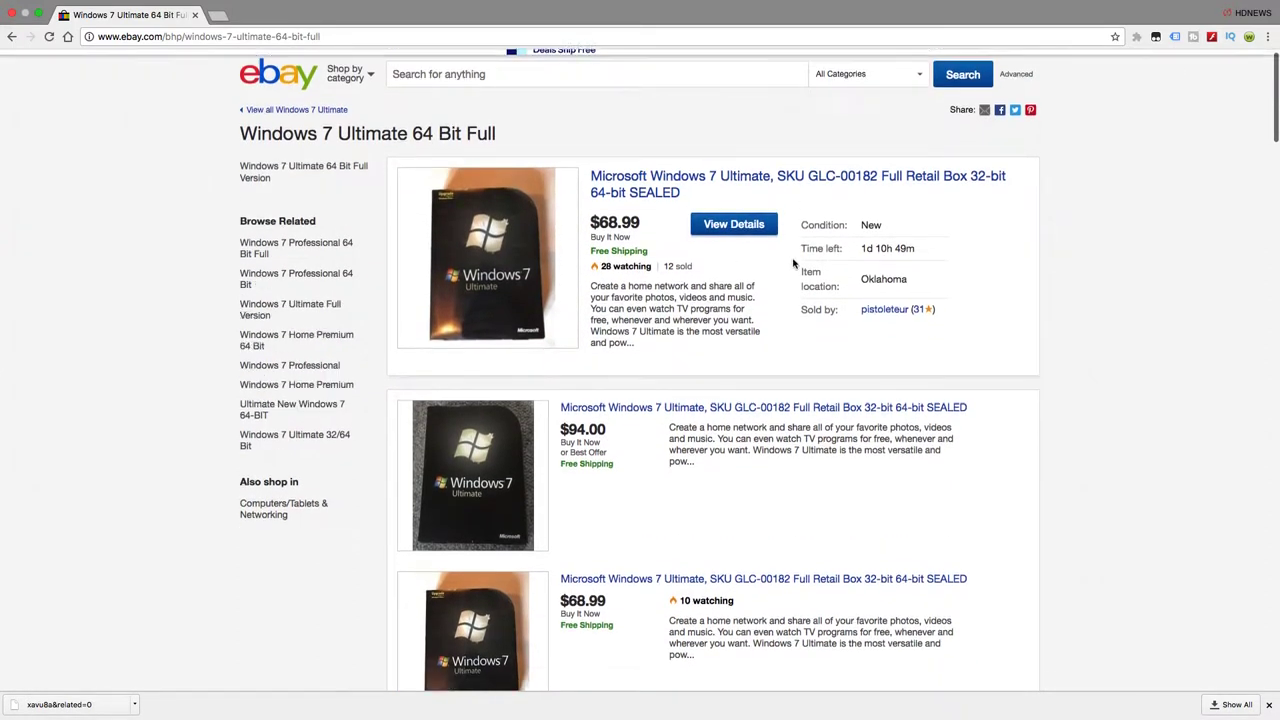
scroll(793, 263, "down", 3)
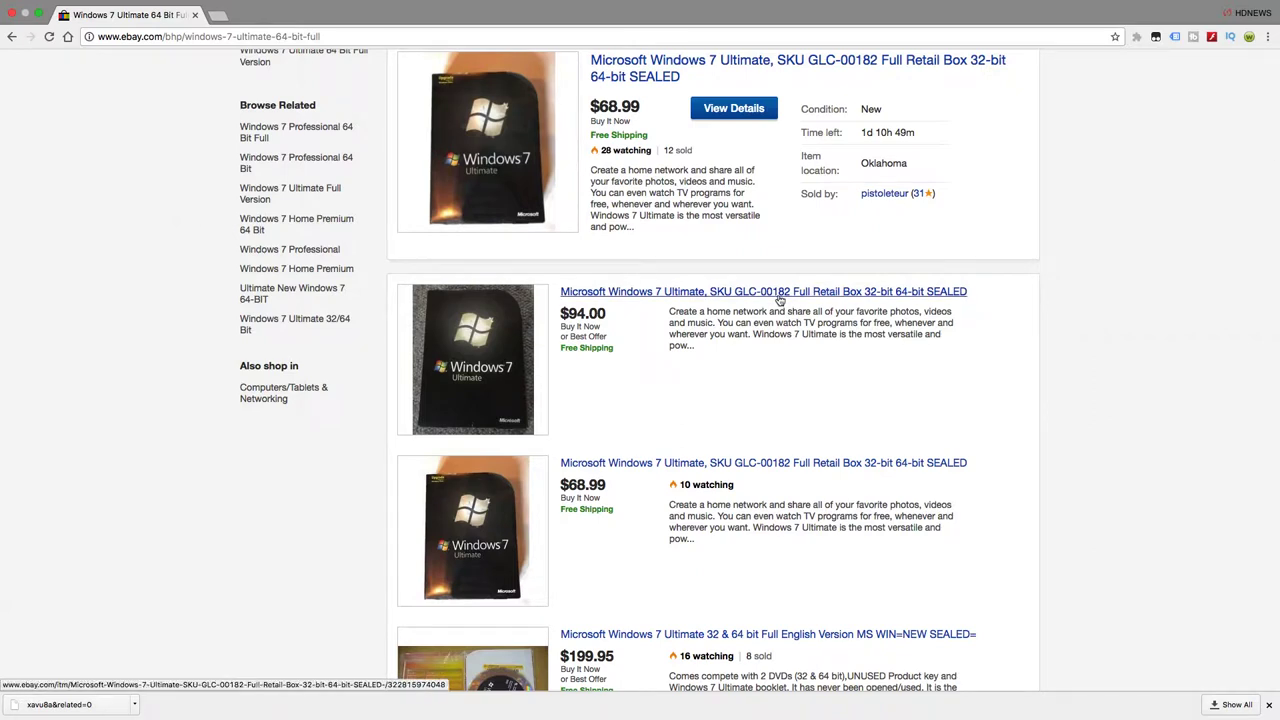
scroll(780, 298, "down", 2)
scroll(780, 298, "up", 2)
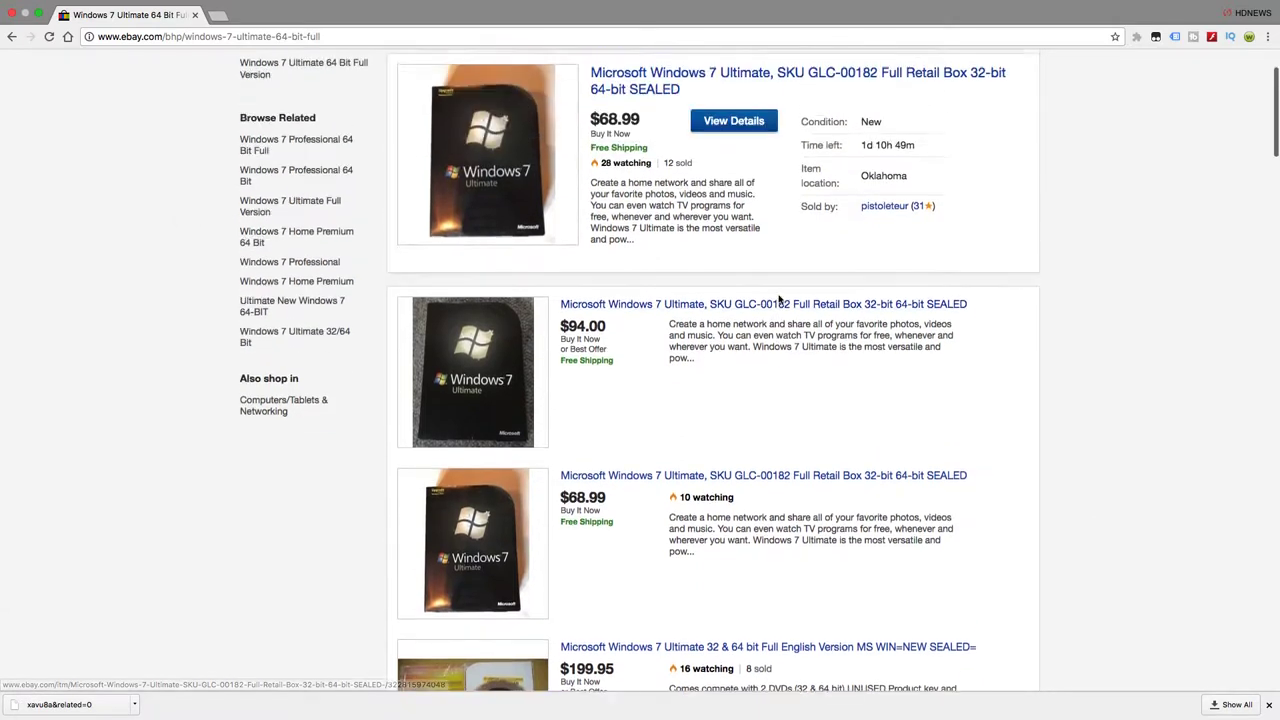
scroll(780, 298, "down", 2)
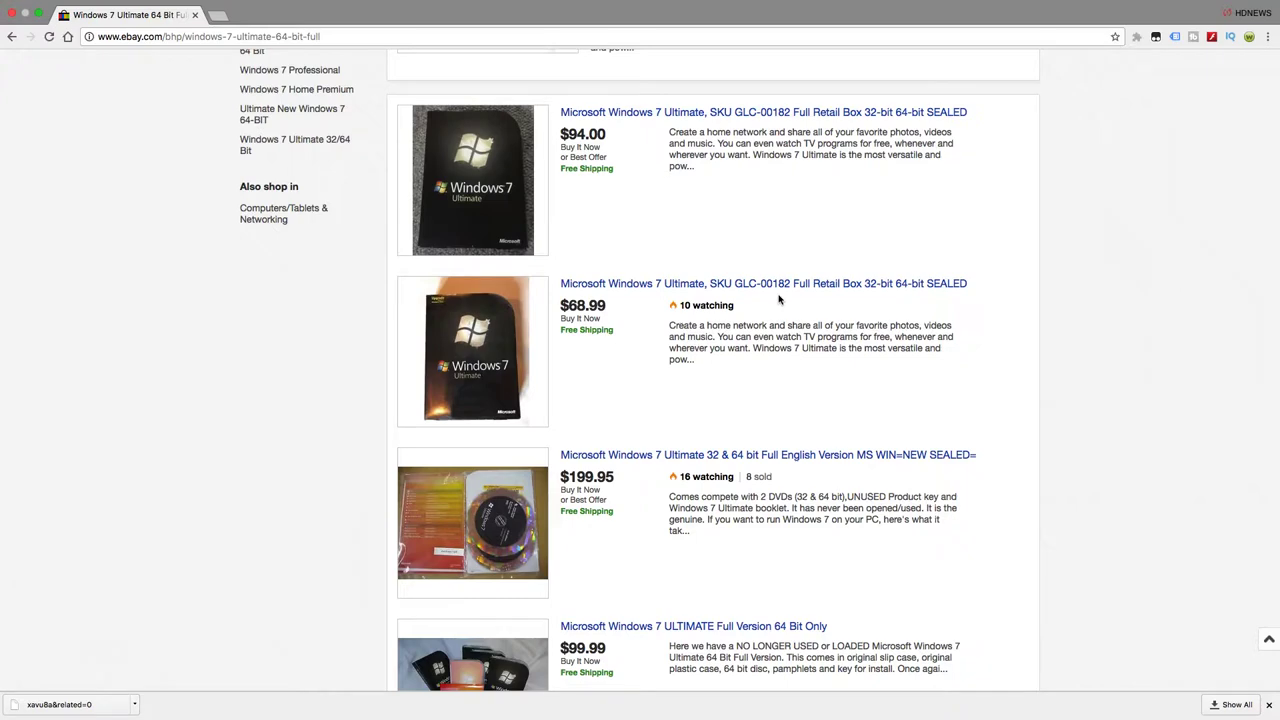
scroll(780, 299, "down", 3)
scroll(780, 299, "down", 3)
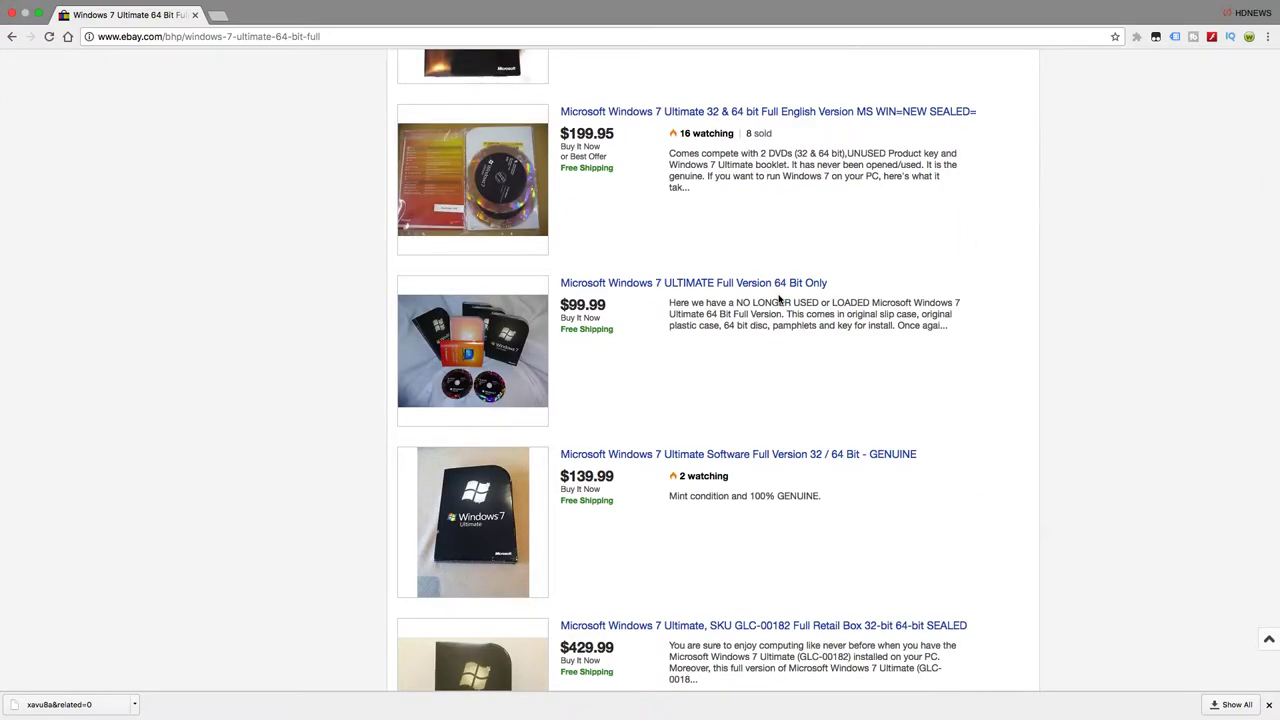
scroll(780, 299, "down", 3)
scroll(780, 299, "down", 5)
scroll(780, 299, "down", 5)
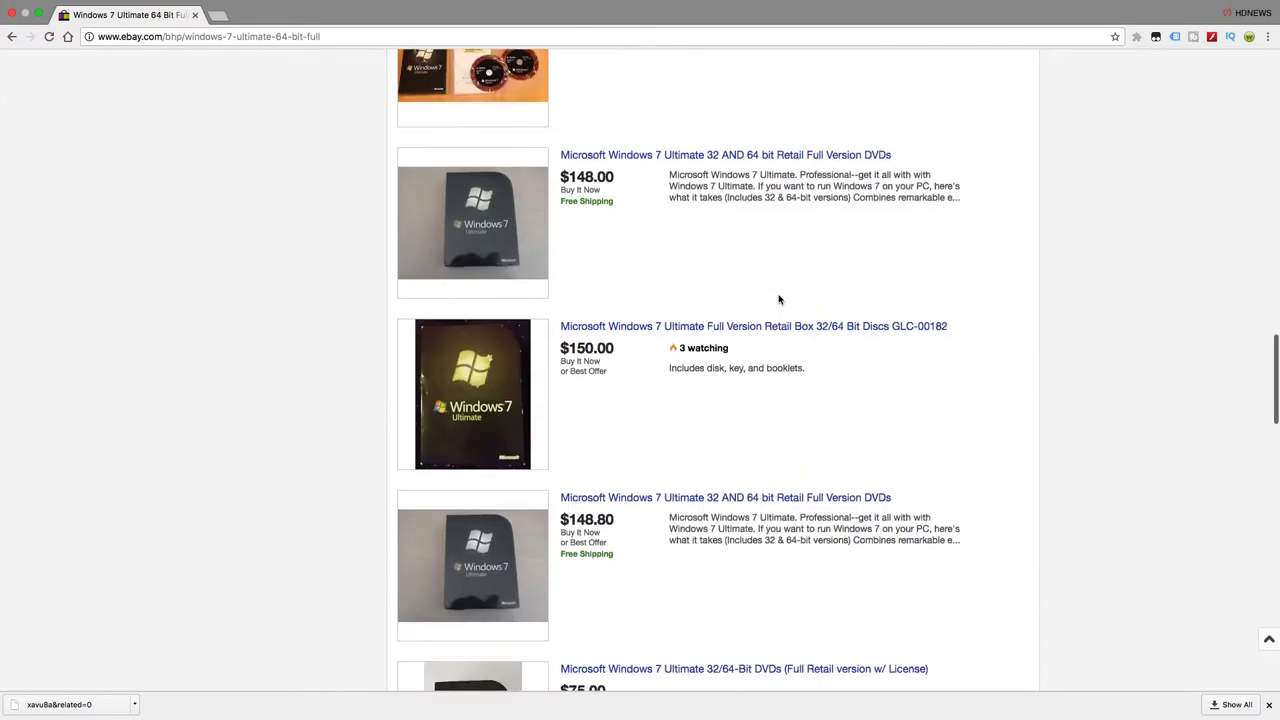
scroll(780, 299, "down", 3)
scroll(780, 299, "down", 3)
scroll(780, 299, "down", 2)
scroll(780, 299, "down", 4)
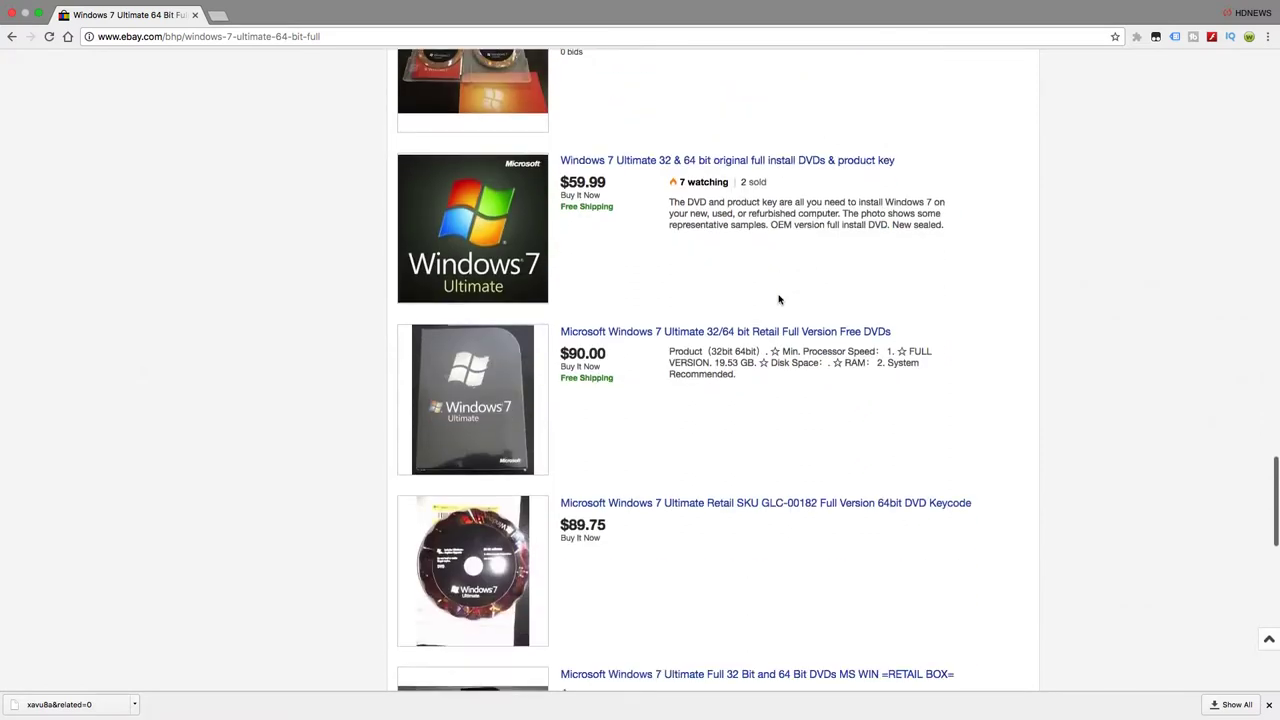
scroll(780, 299, "down", 1)
scroll(645, 490, "down", 4)
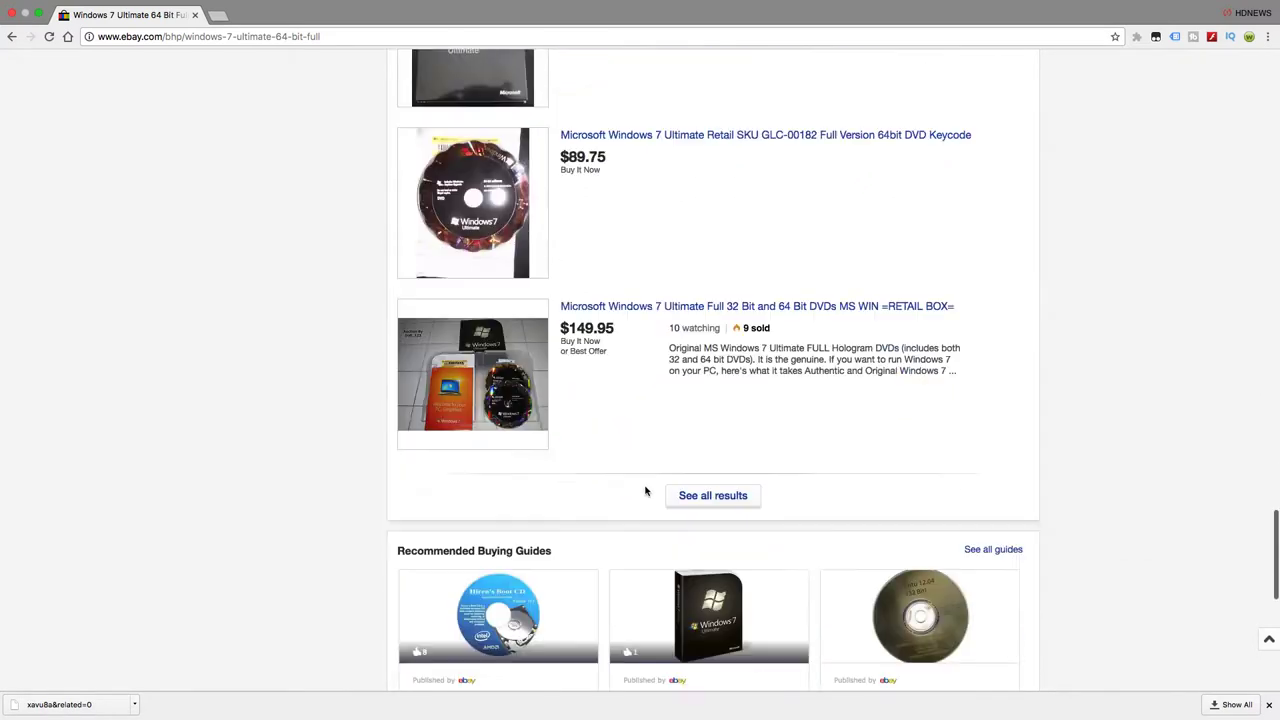
scroll(645, 490, "down", 2)
scroll(645, 490, "up", 5)
scroll(645, 487, "up", 5)
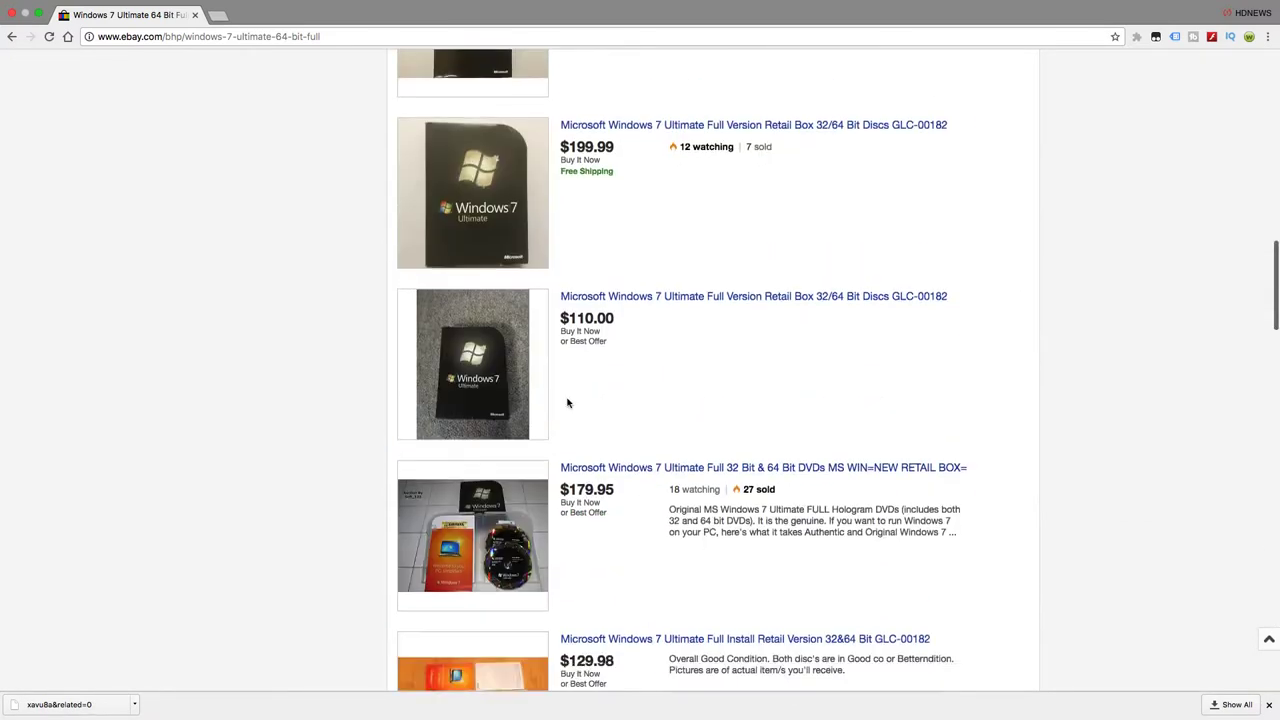
Switch from the full-screen browser to the Finder desktop and open the Screen Recorder menu.
key("ctrl+Left")
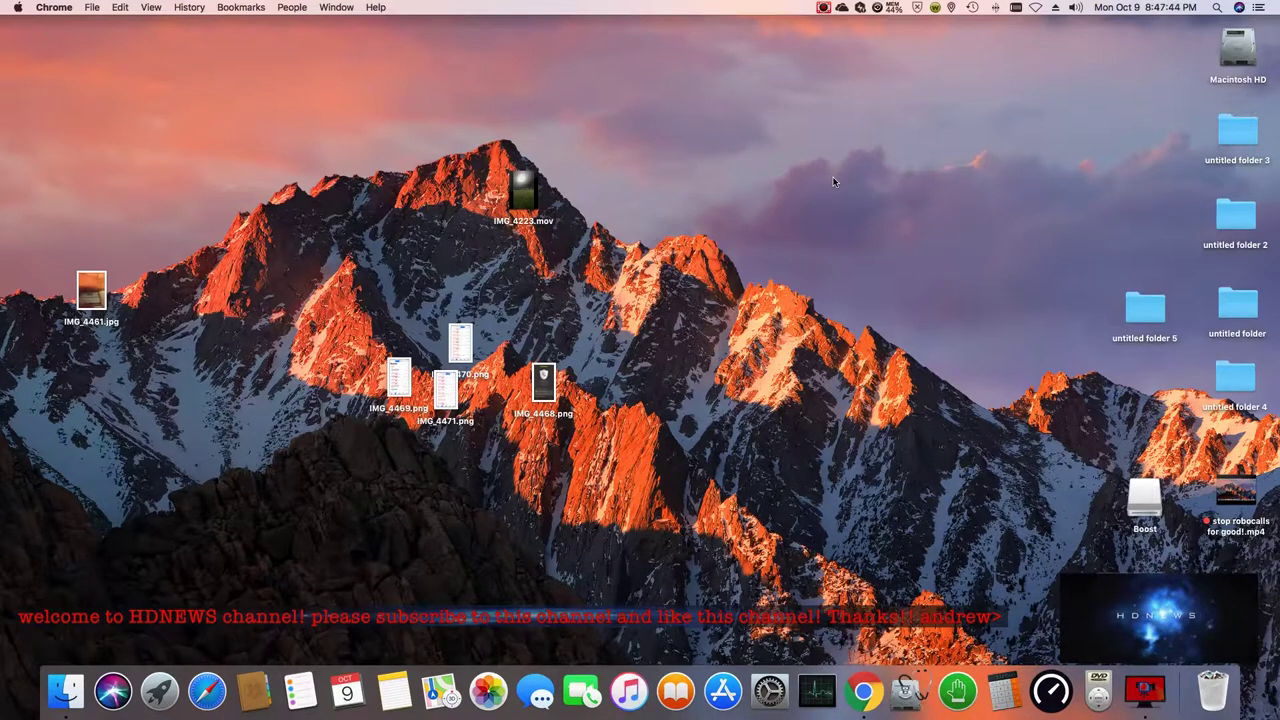
left_click(822, 8)
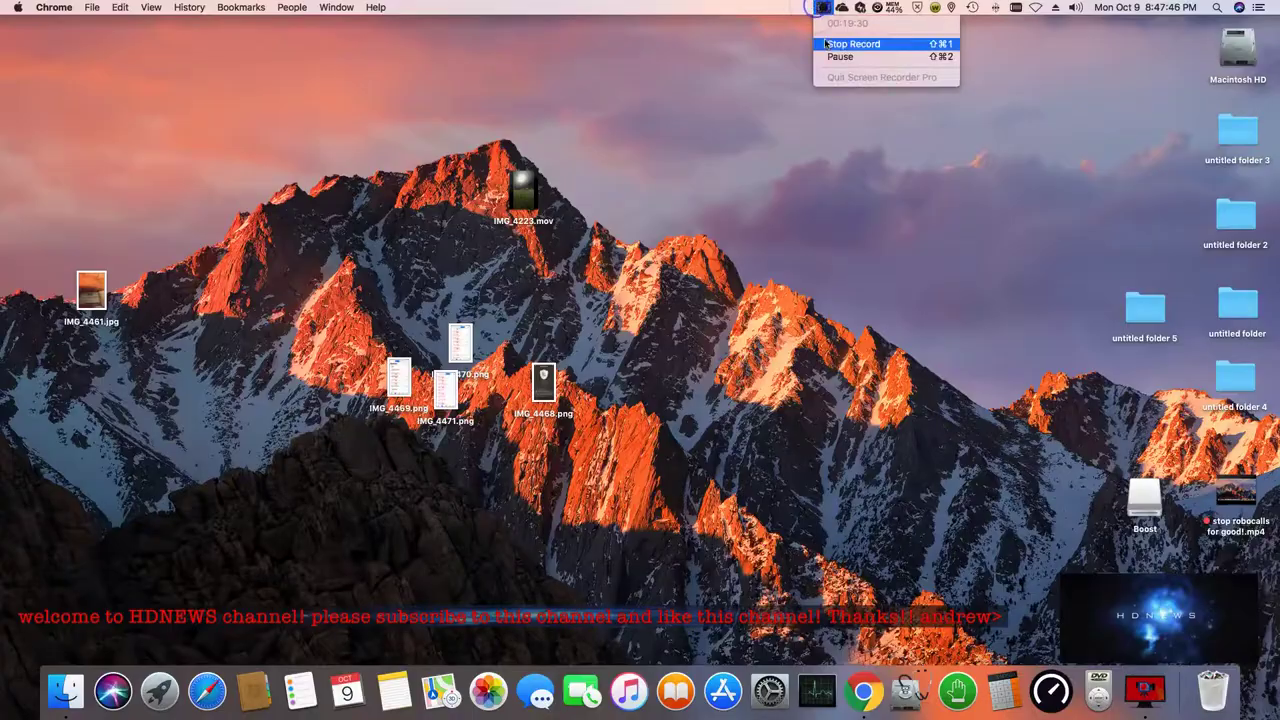